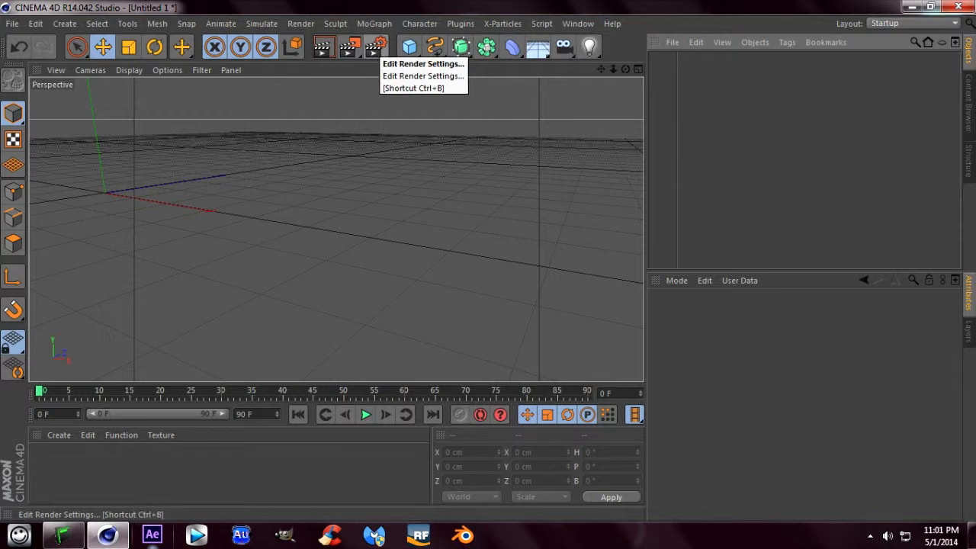
- Set the render output size to 1280 pixels wide by 720 pixels high
{"action": "left_click", "coordinate": [376, 47]}
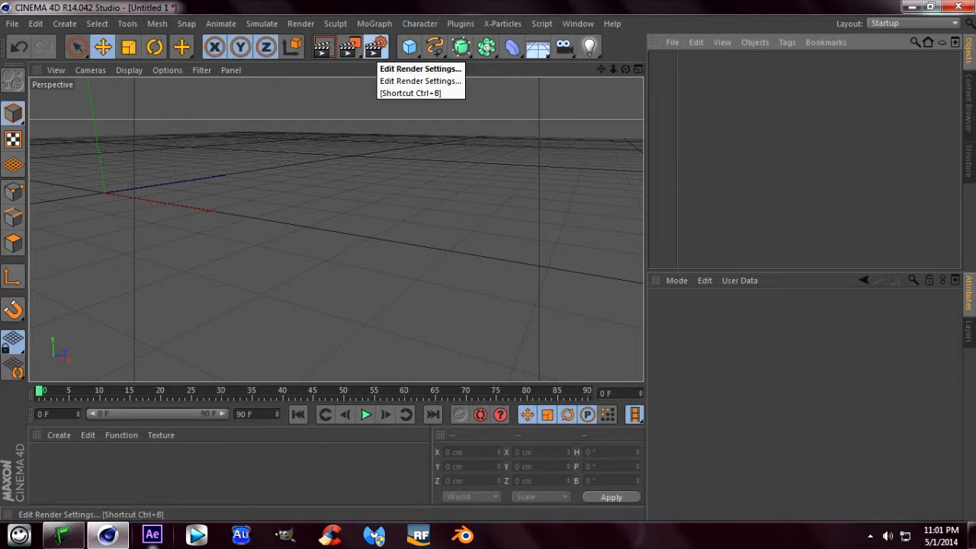
{"action": "double_click", "coordinate": [275, 75]}
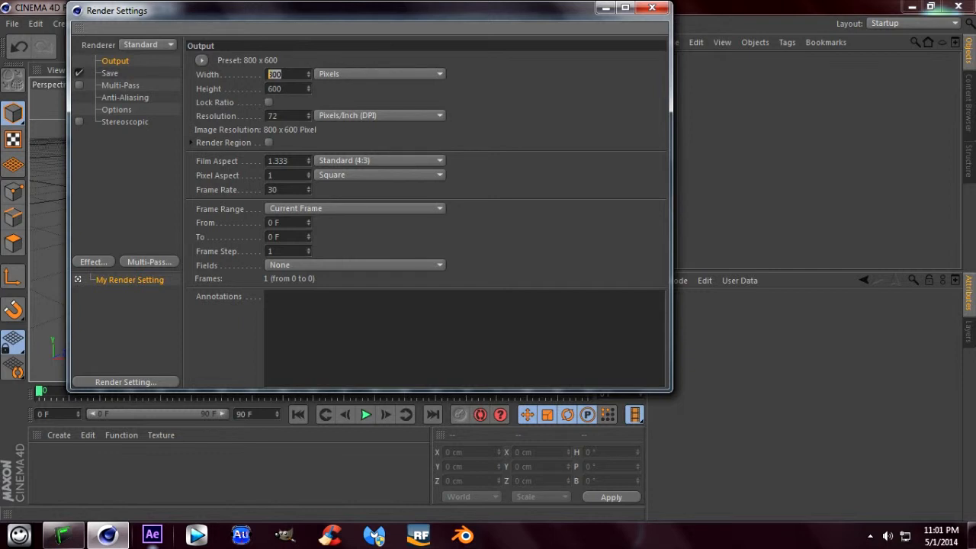
{"action": "type", "text": "1280"}
{"action": "key", "text": "Tab"}
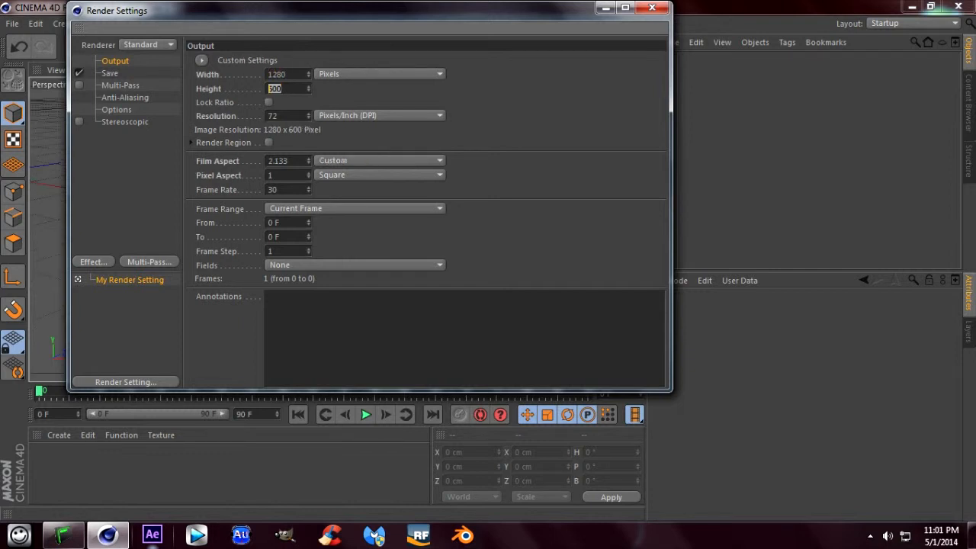
{"action": "type", "text": "720"}
{"action": "key", "text": "Return"}
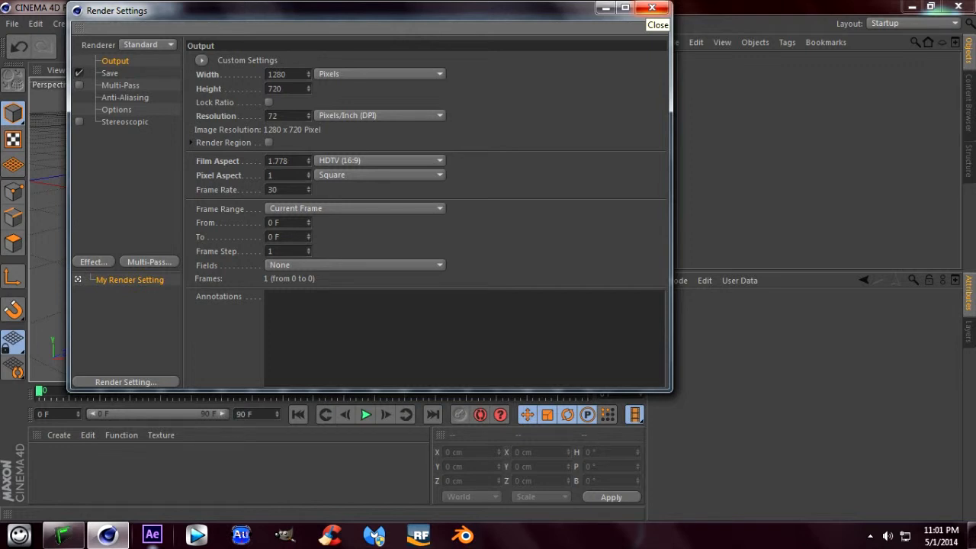
{"action": "left_click", "coordinate": [652, 7]}
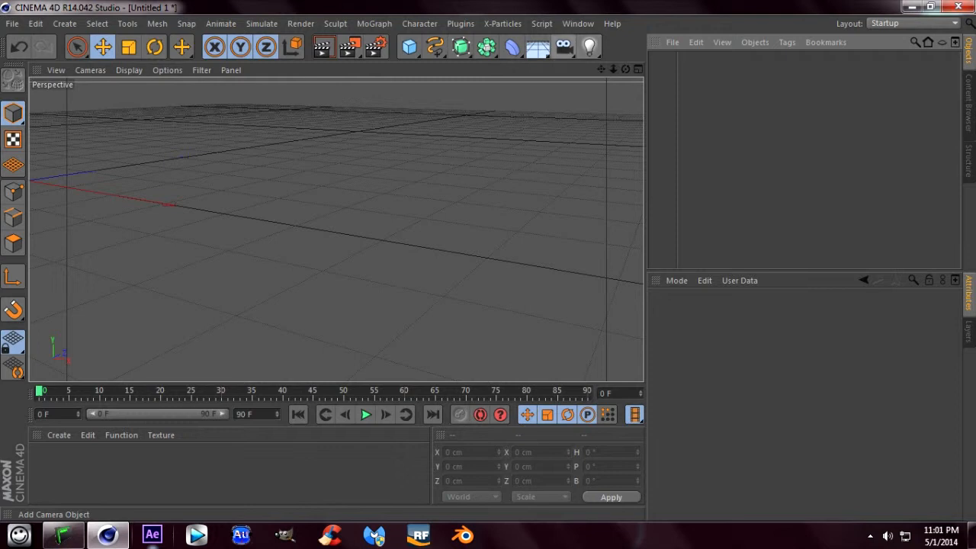
- Add a MoText object reading "cinema" with "4d" on a second line, and set its alignment to Middle
{"action": "left_click_drag", "start_coordinate": [601, 70], "coordinate": [601, 69]}
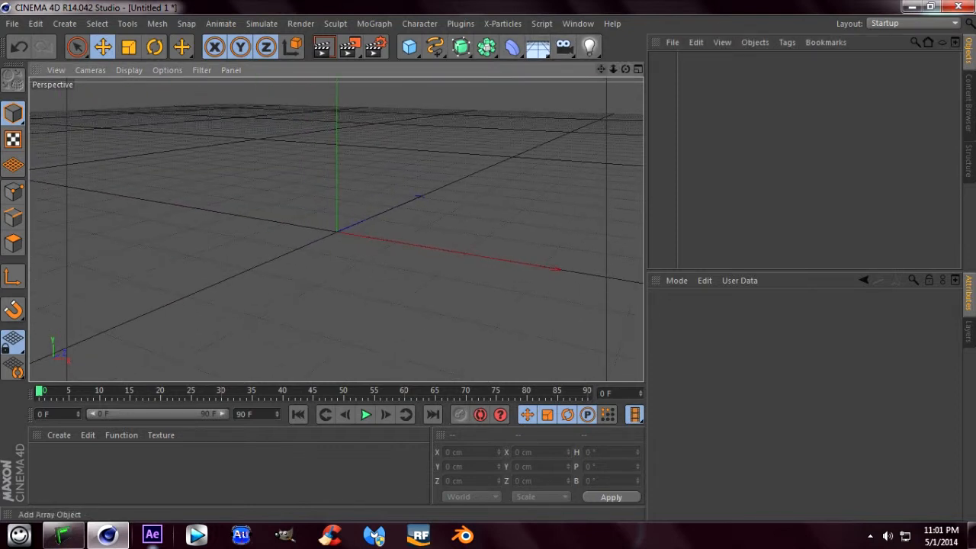
{"action": "left_click", "coordinate": [374, 24]}
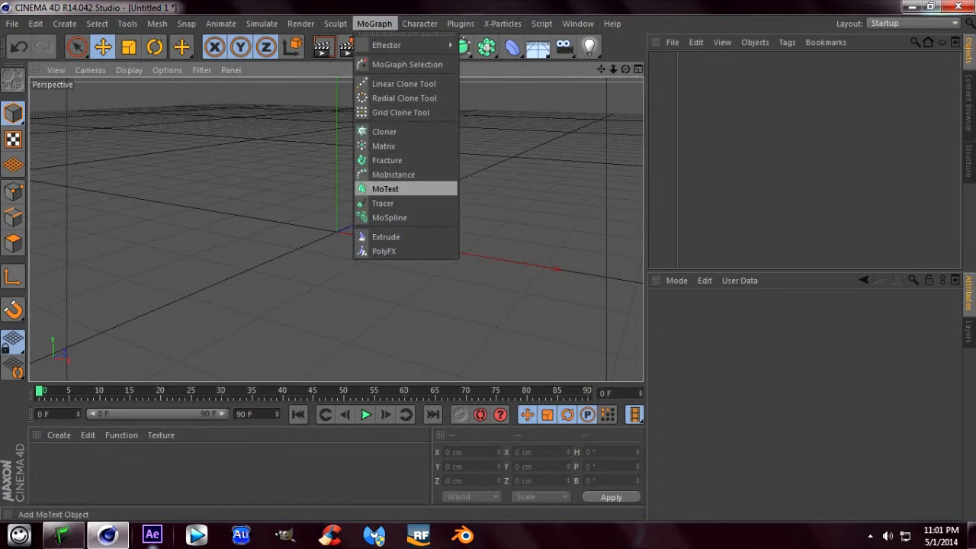
{"action": "left_click", "coordinate": [385, 189]}
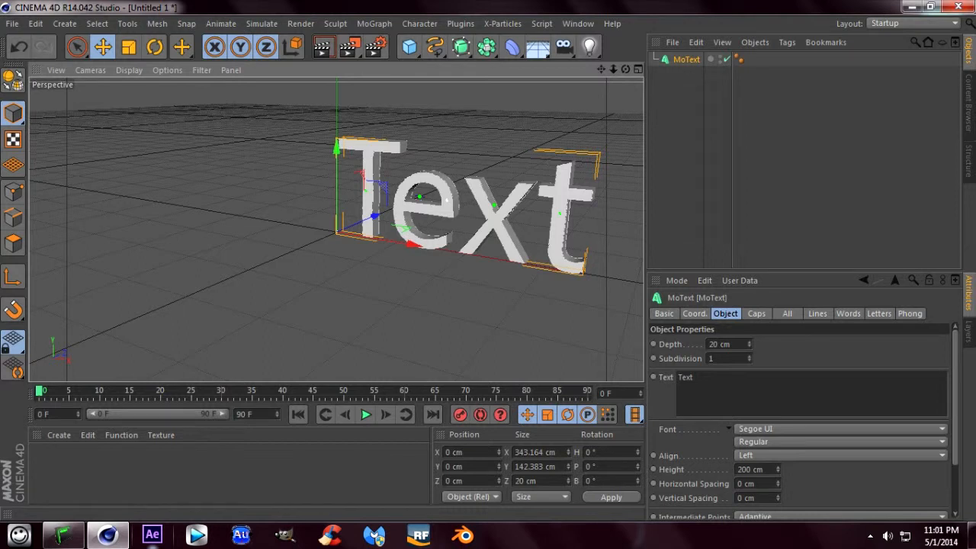
{"action": "double_click", "coordinate": [685, 378]}
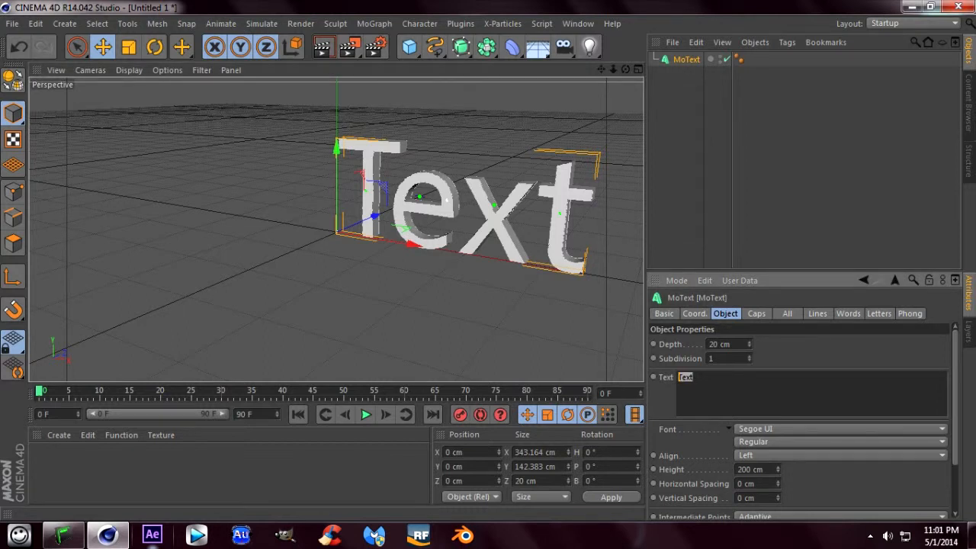
{"action": "type", "text": "cinema"}
{"action": "key", "text": "Return"}
{"action": "type", "text": "4d"}
{"action": "left_click", "coordinate": [839, 456]}
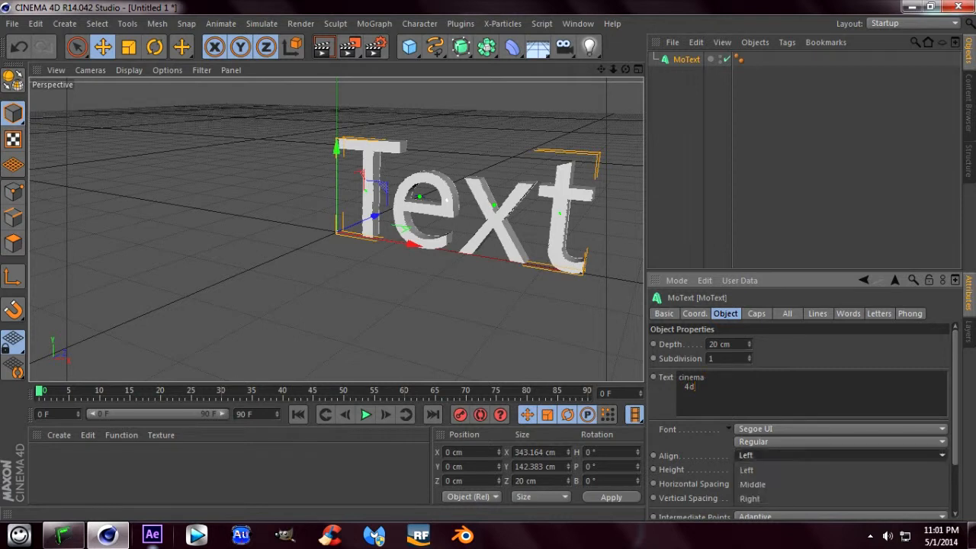
{"action": "left_click", "coordinate": [839, 484]}
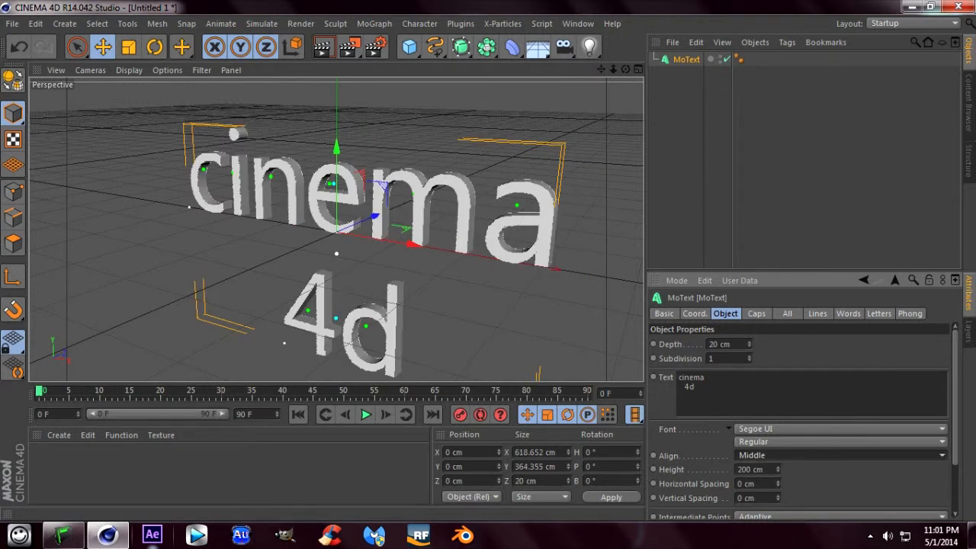
- Set the MoText's extrusion depth to 100 cm
{"action": "double_click", "coordinate": [717, 344]}
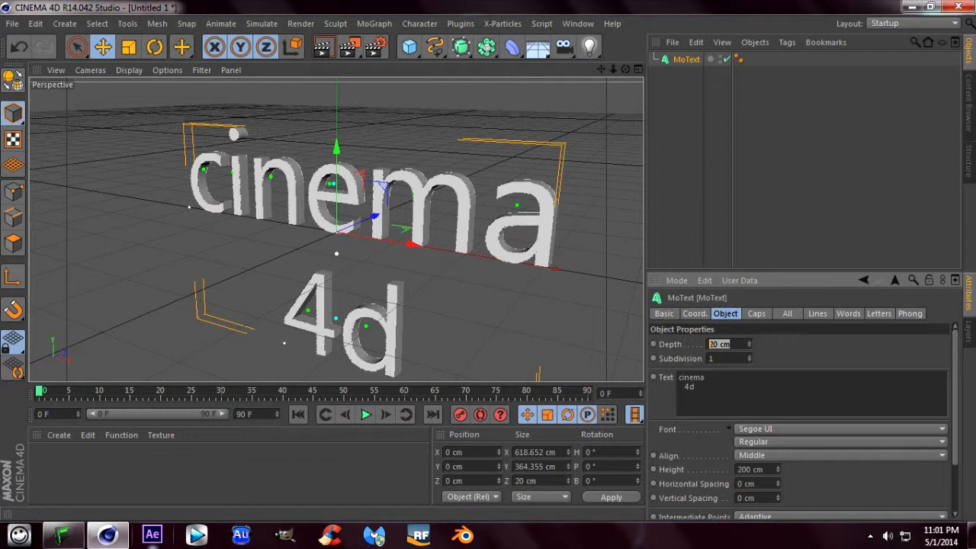
{"action": "type", "text": "100"}
{"action": "key", "text": "Return"}
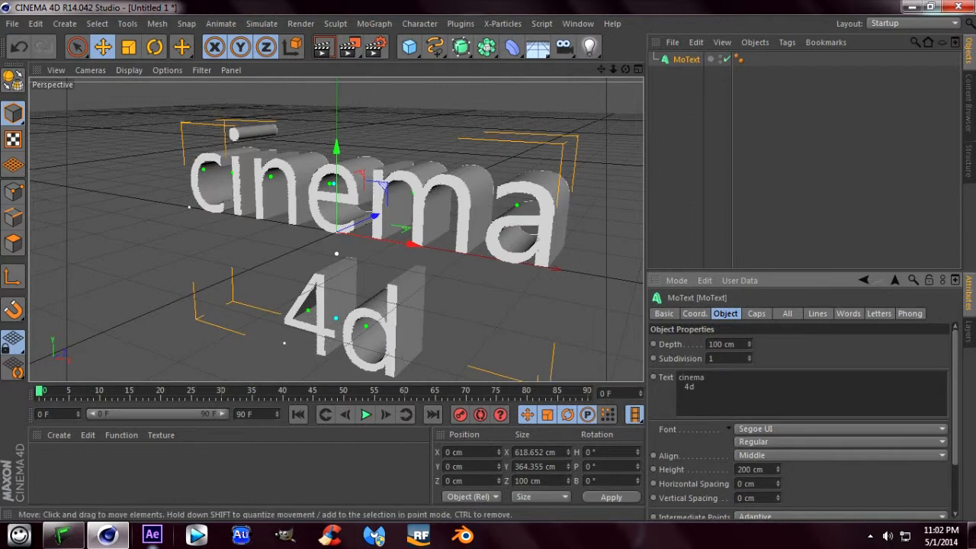
- In the front view, change the MoText font to Lot, with 10 cm horizontal spacing and -42 cm vertical spacing
{"action": "left_click", "coordinate": [638, 70]}
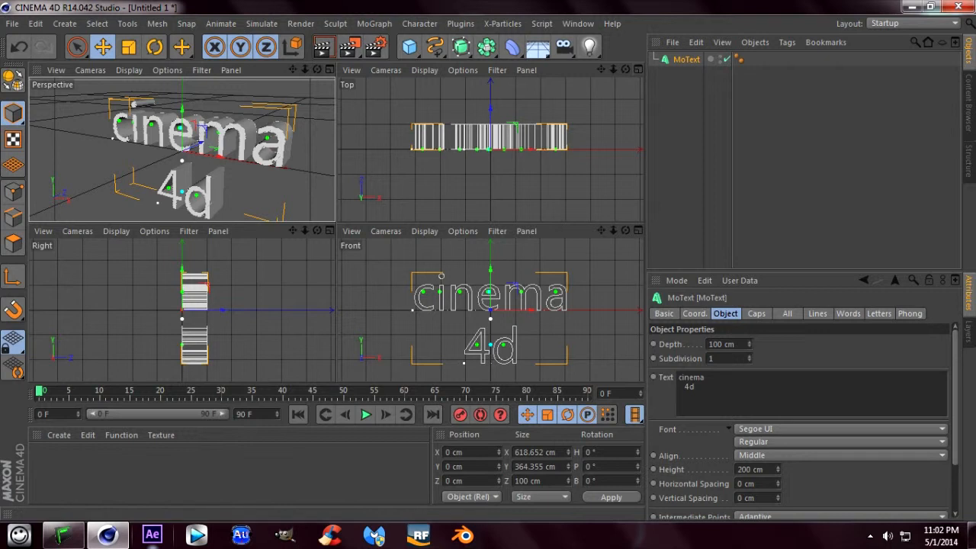
{"action": "left_click", "coordinate": [638, 231]}
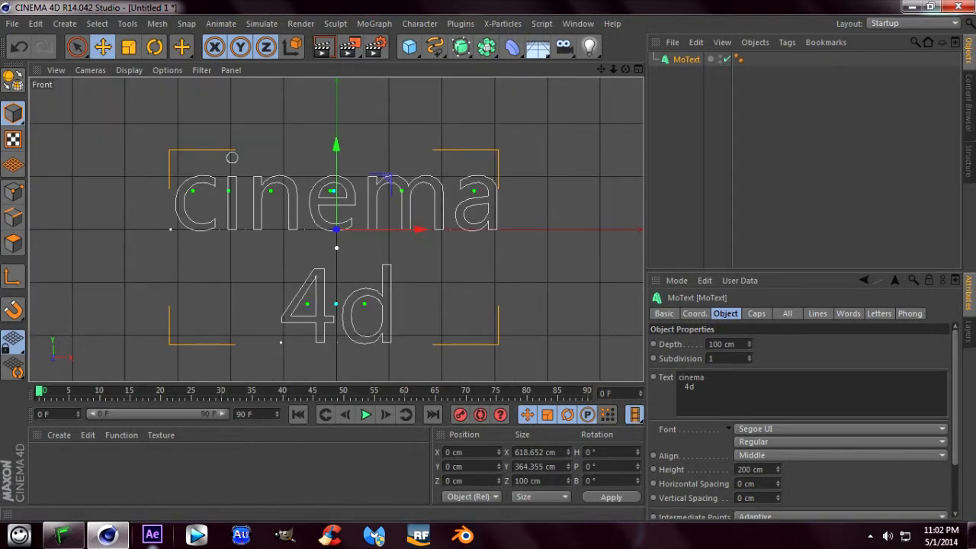
{"action": "left_click", "coordinate": [839, 429]}
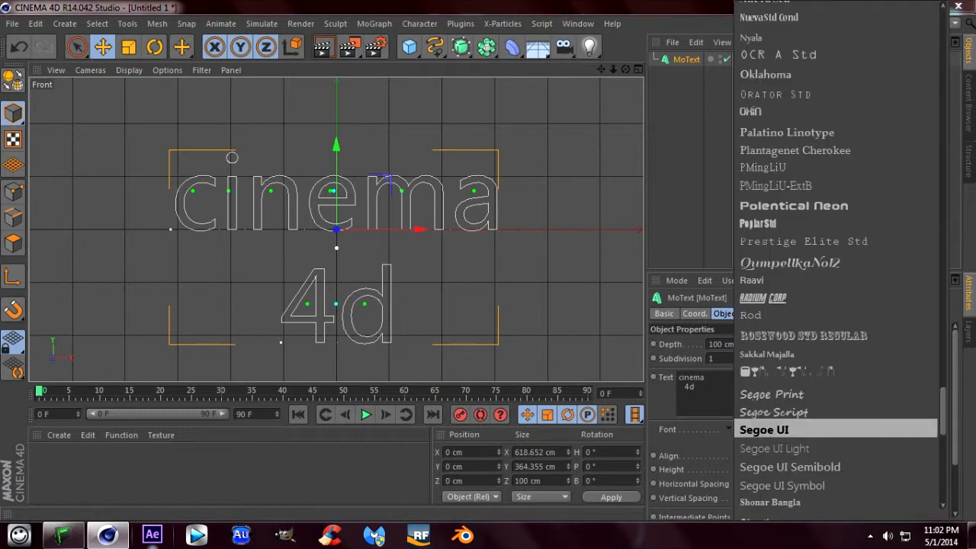
{"action": "scroll", "coordinate": [772, 295], "scroll_direction": "up", "scroll_amount": 10}
{"action": "scroll", "coordinate": [771, 295], "scroll_direction": "up", "scroll_amount": 10}
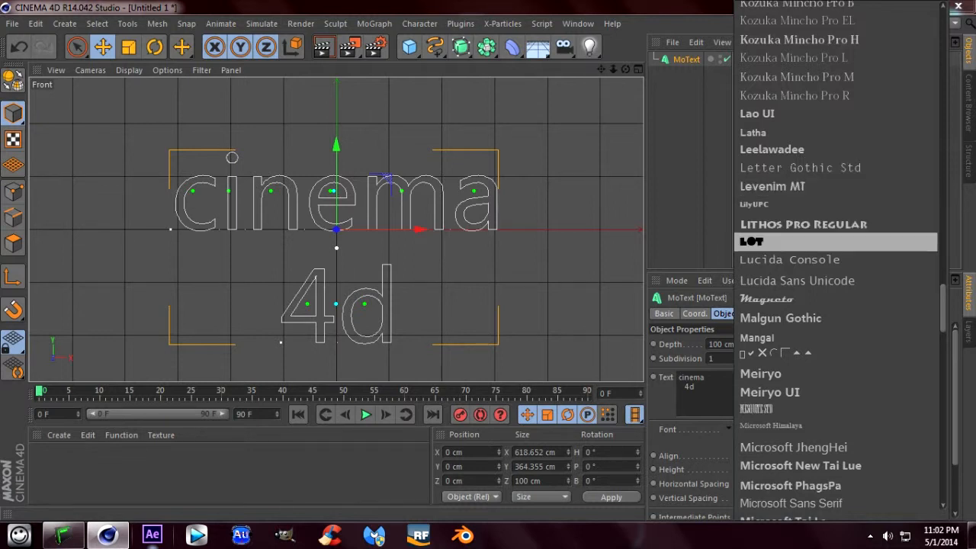
{"action": "left_click", "coordinate": [771, 242]}
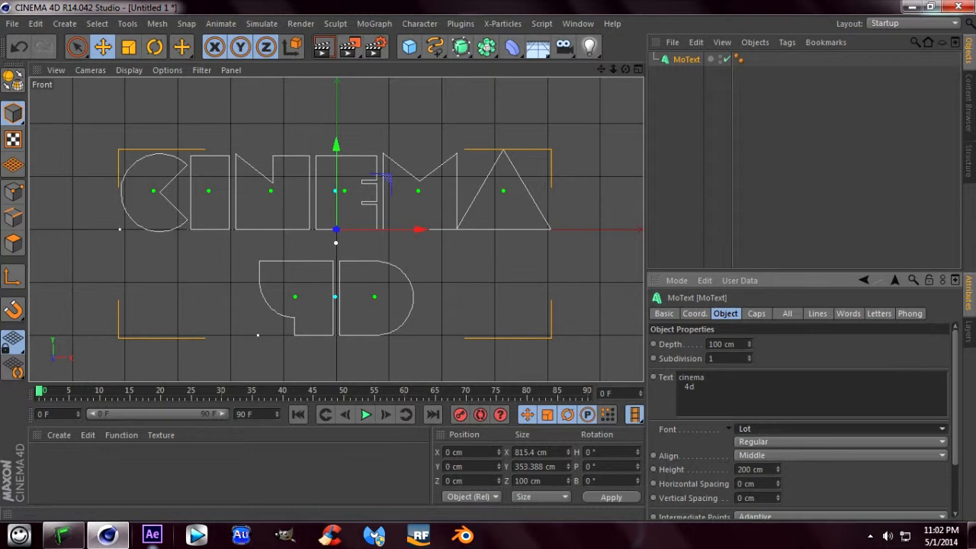
{"action": "left_click_drag", "start_coordinate": [777, 483], "coordinate": [778, 476]}
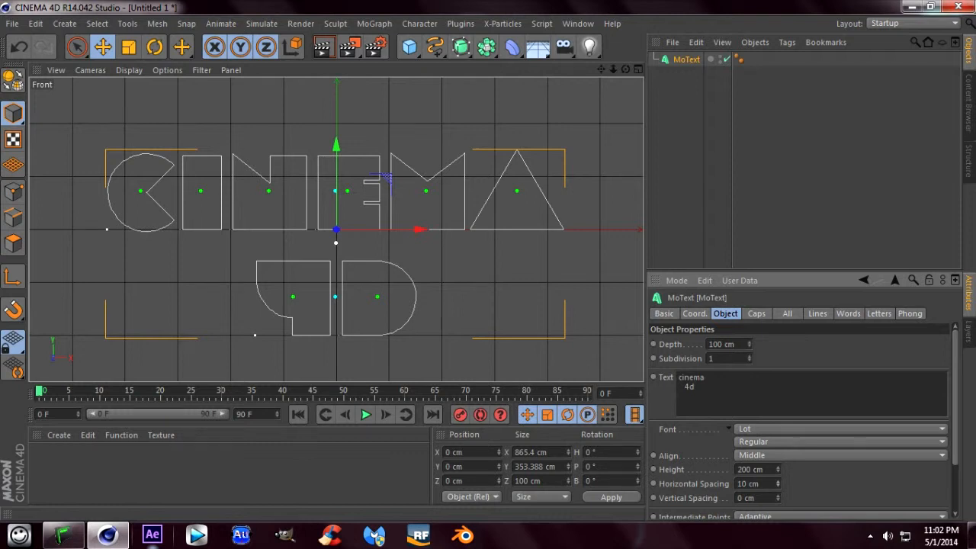
{"action": "left_click_drag", "start_coordinate": [779, 498], "coordinate": [778, 509]}
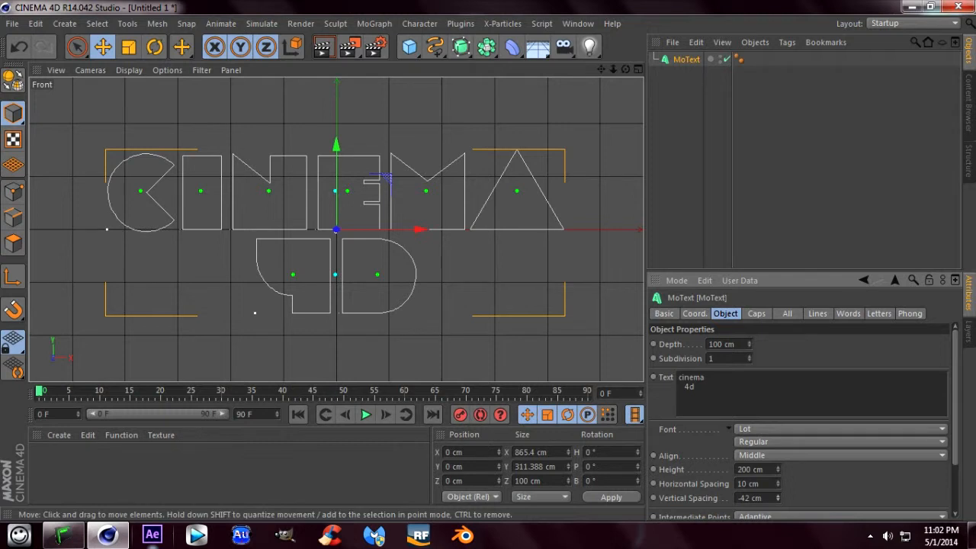
- In the perspective view, change both the start and end caps of the MoText to Fillet Cap
{"action": "key", "text": "F5"}
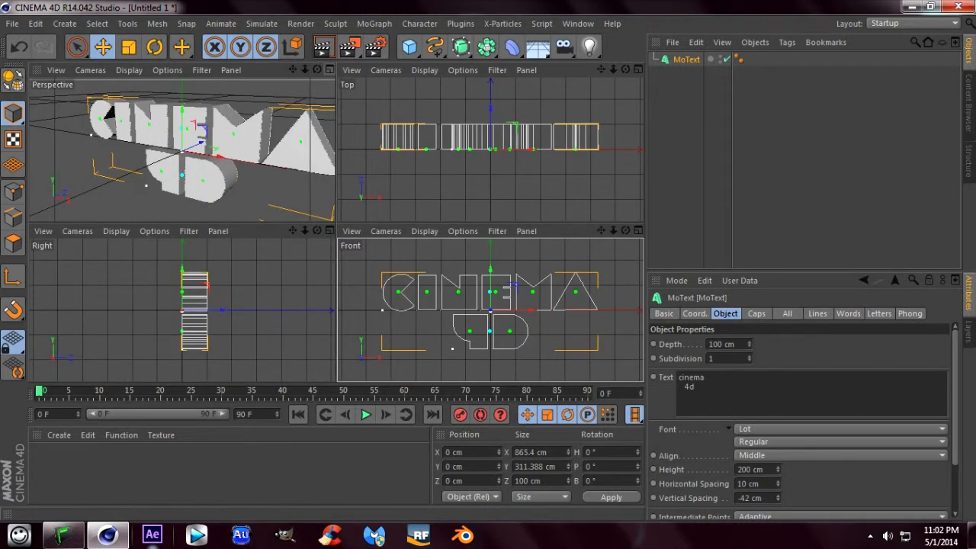
{"action": "left_click", "coordinate": [330, 69]}
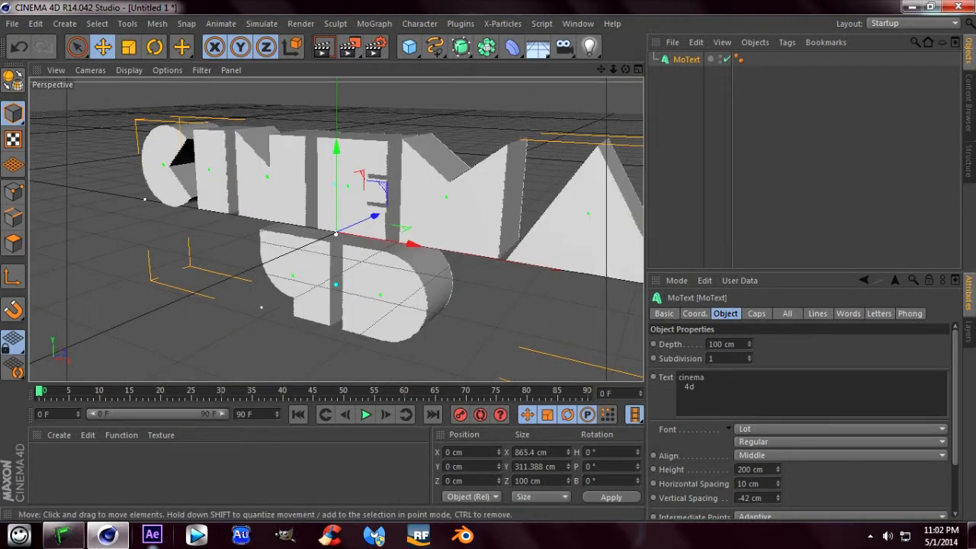
{"action": "left_click_drag", "start_coordinate": [613, 69], "coordinate": [561, 75]}
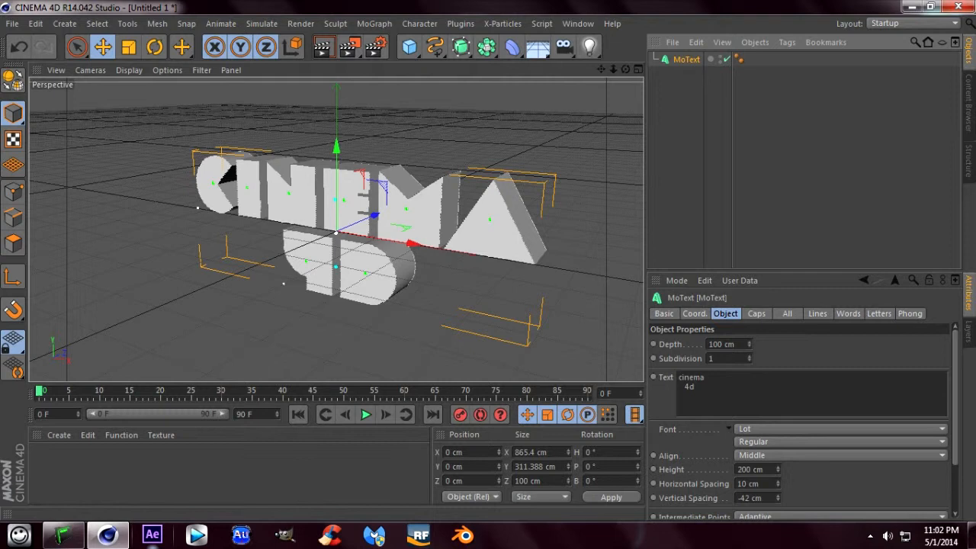
{"action": "left_click", "coordinate": [756, 313]}
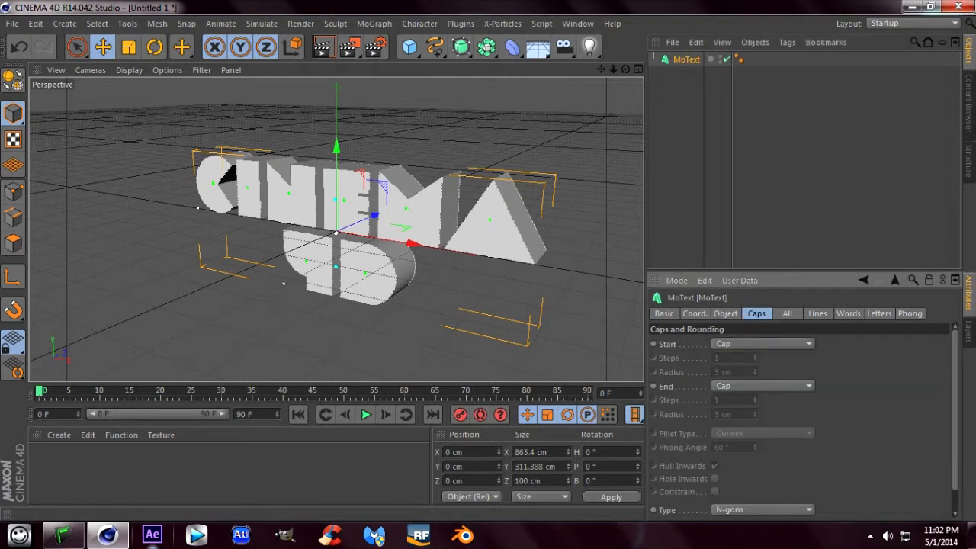
{"action": "left_click", "coordinate": [763, 344]}
{"action": "left_click", "coordinate": [782, 401]}
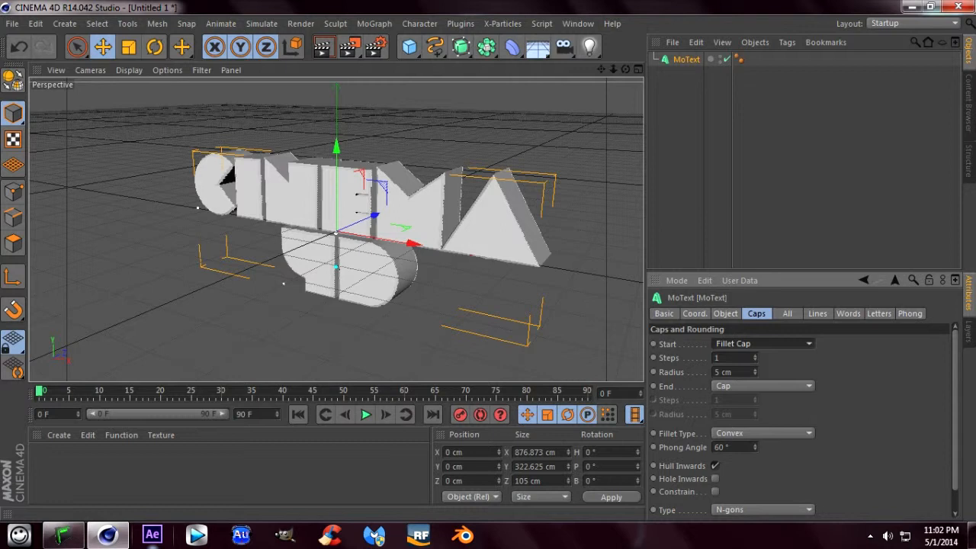
{"action": "left_click", "coordinate": [763, 386]}
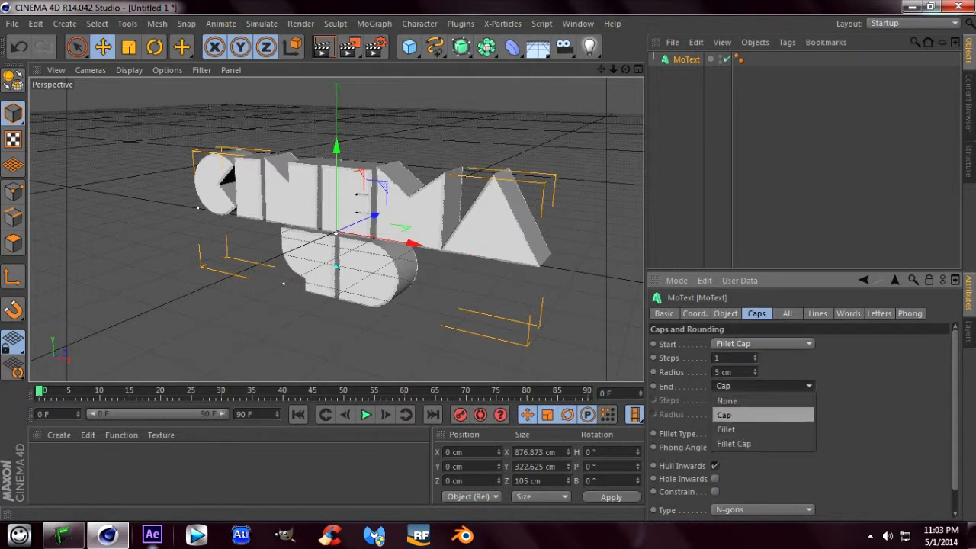
{"action": "left_click", "coordinate": [762, 443]}
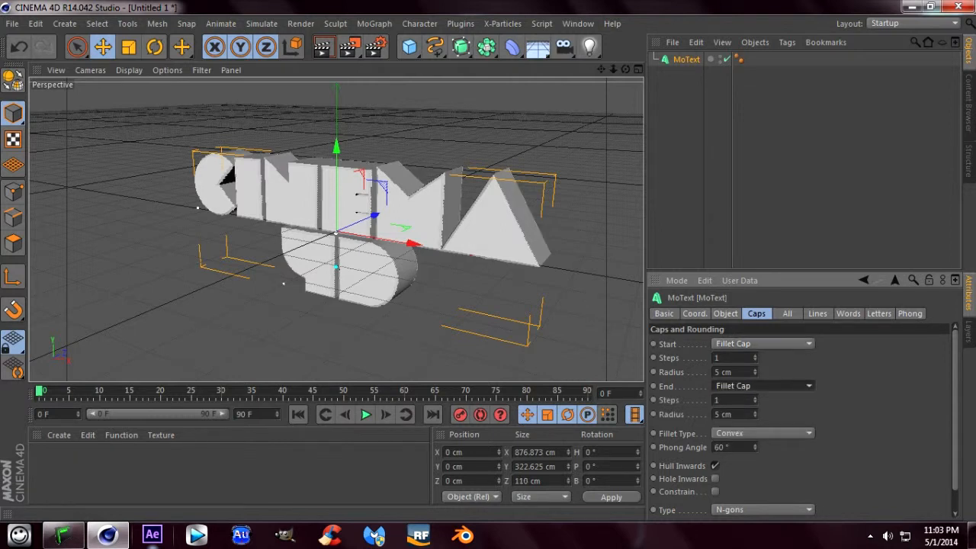
- Set the start and end fillets of the MoText to 4 steps with a 4 cm radius
{"action": "mouse_move", "coordinate": [755, 358]}
{"action": "left_mouse_down"}
{"action": "mouse_move", "coordinate": [755, 348]}
{"action": "mouse_move", "coordinate": [755, 375]}
{"action": "left_mouse_up"}
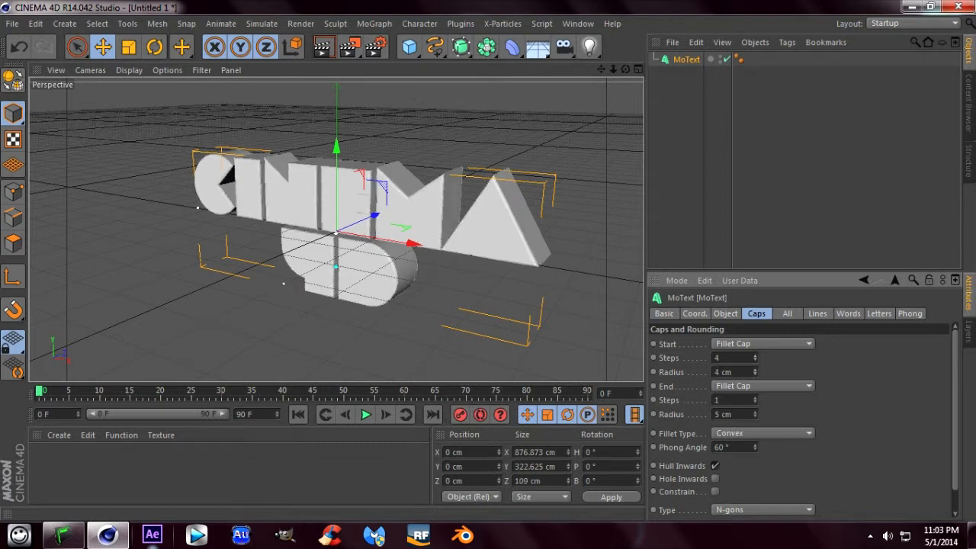
{"action": "left_click", "coordinate": [755, 398]}
{"action": "left_click", "coordinate": [755, 398]}
{"action": "left_click", "coordinate": [755, 398]}
{"action": "left_click", "coordinate": [755, 416]}
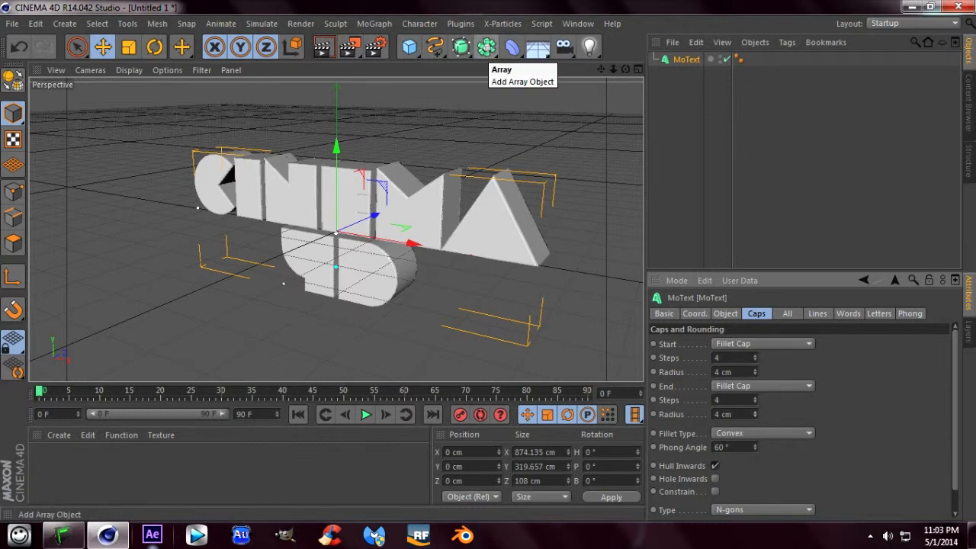
- Add a Connect object, make the MoText its child, and collapse the Connect hierarchy
{"action": "left_click", "coordinate": [486, 46]}
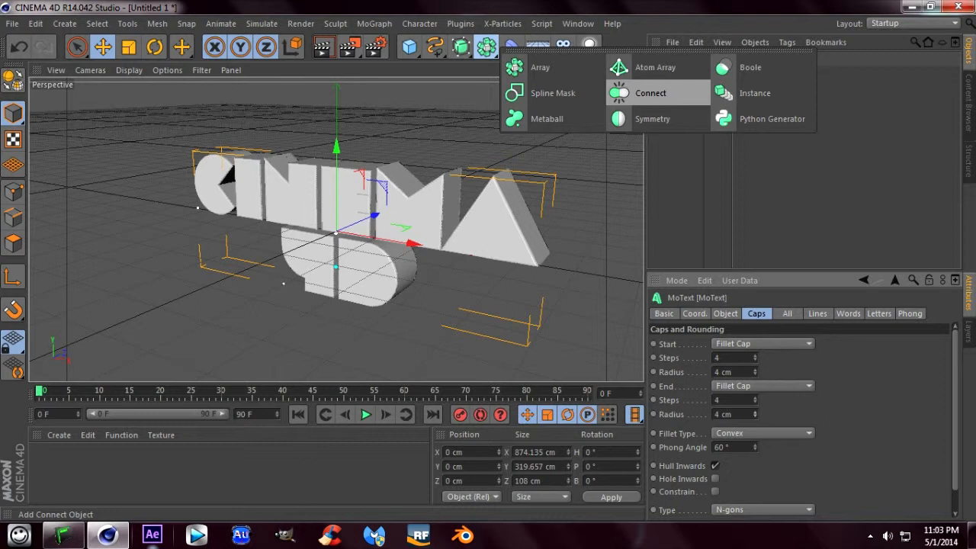
{"action": "left_click", "coordinate": [650, 93]}
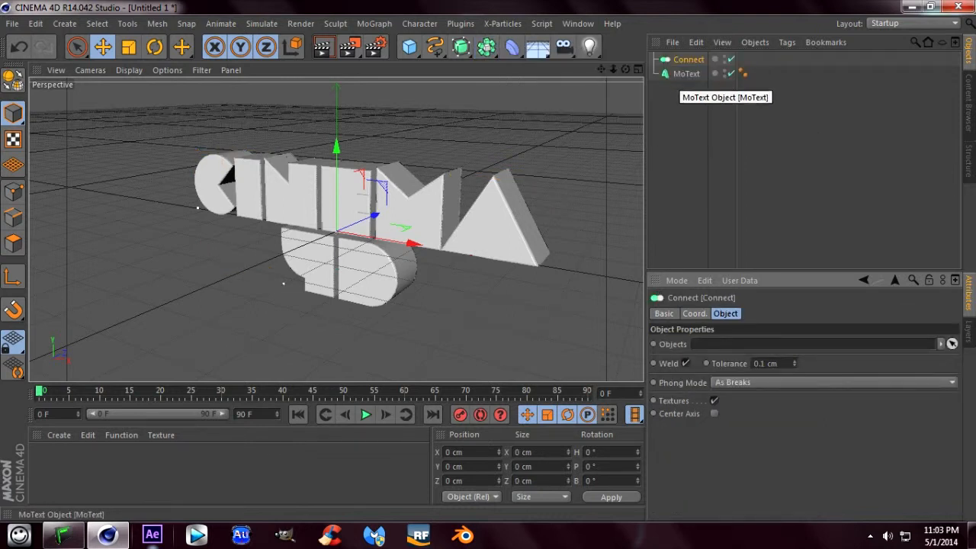
{"action": "left_click", "coordinate": [687, 74]}
{"action": "left_click", "coordinate": [910, 313]}
{"action": "left_click", "coordinate": [879, 314]}
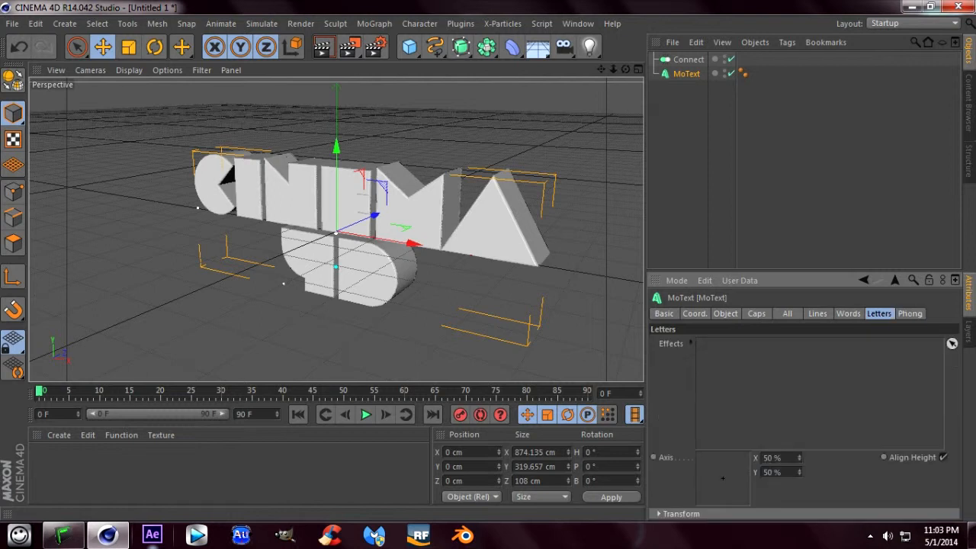
{"action": "left_click", "coordinate": [910, 313]}
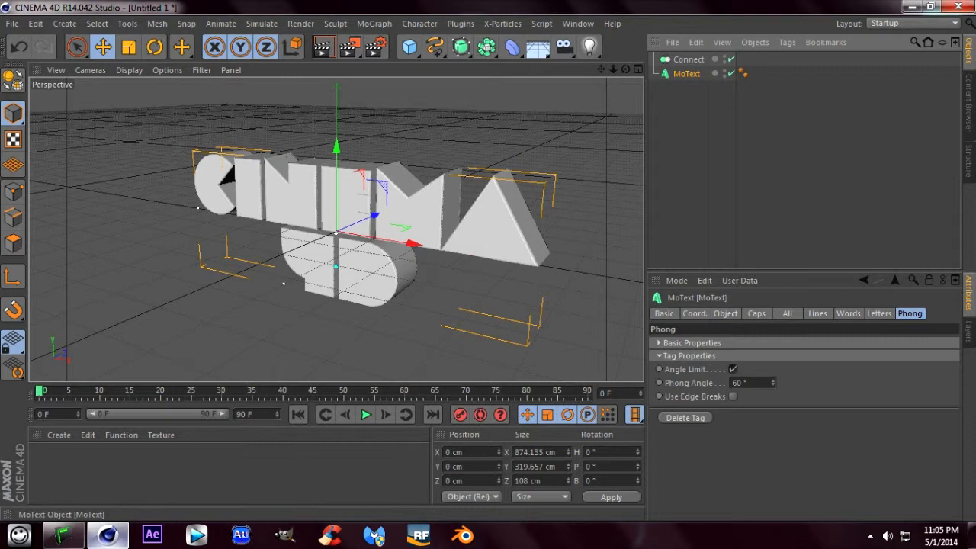
{"action": "left_click_drag", "start_coordinate": [686, 73], "coordinate": [689, 60]}
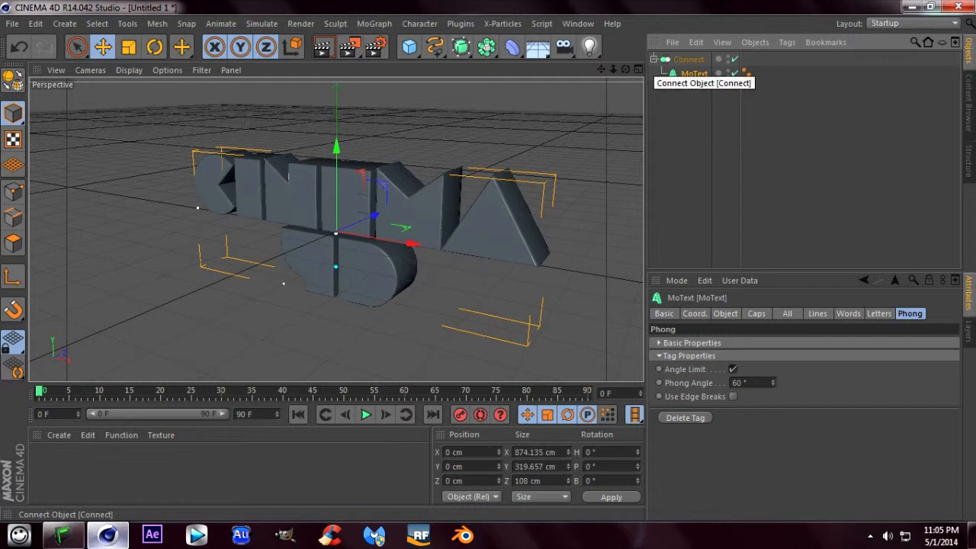
{"action": "left_click", "coordinate": [655, 60]}
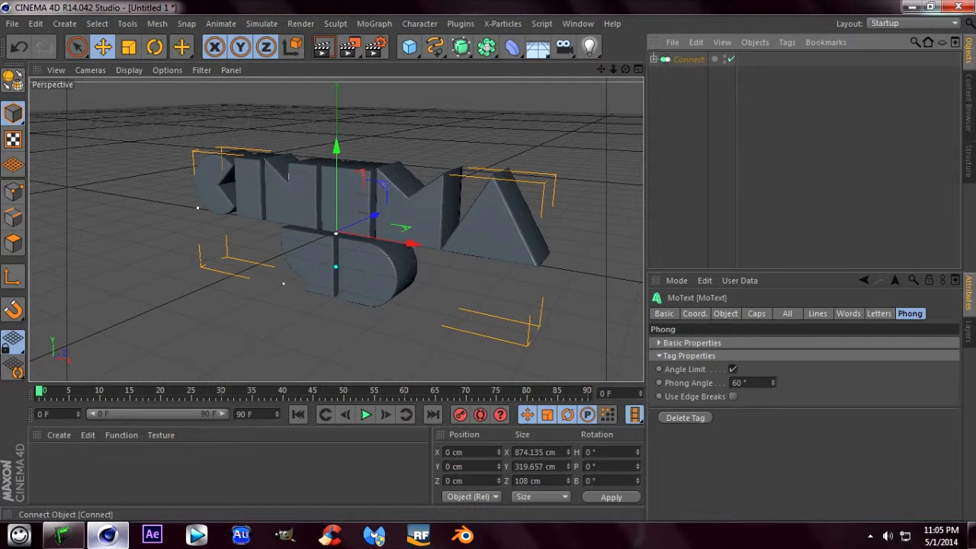
- Duplicate the Connect object together with its MoText child
{"action": "left_click", "coordinate": [689, 59]}
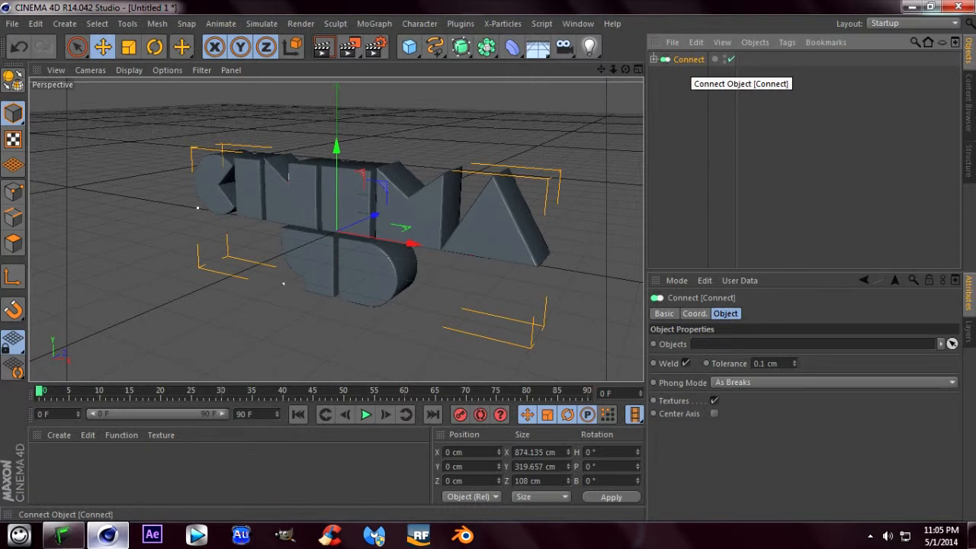
{"action": "key", "text": "ctrl+c"}
{"action": "key", "text": "ctrl+v"}
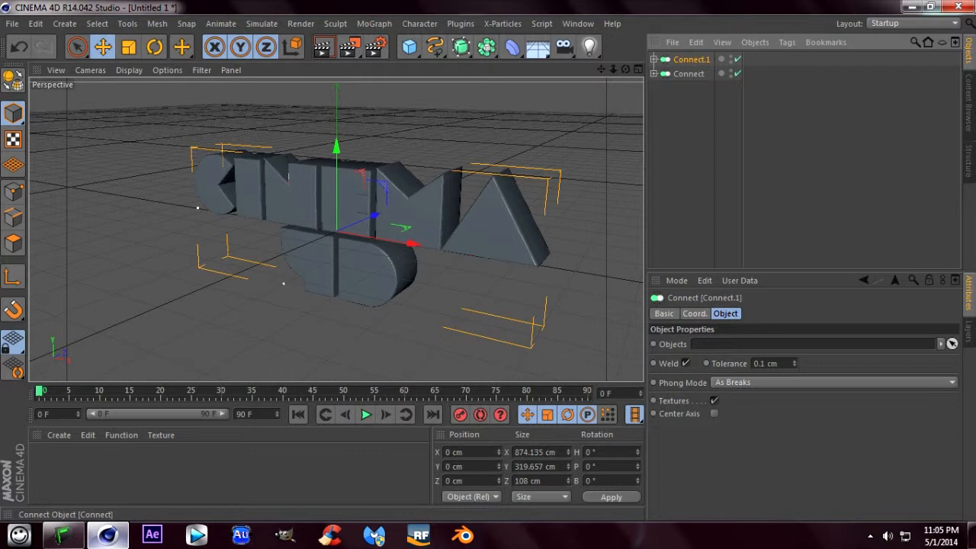
- Set the extrusion depth of the duplicated Connect object's MoText to 75 cm
{"action": "left_click", "coordinate": [653, 59]}
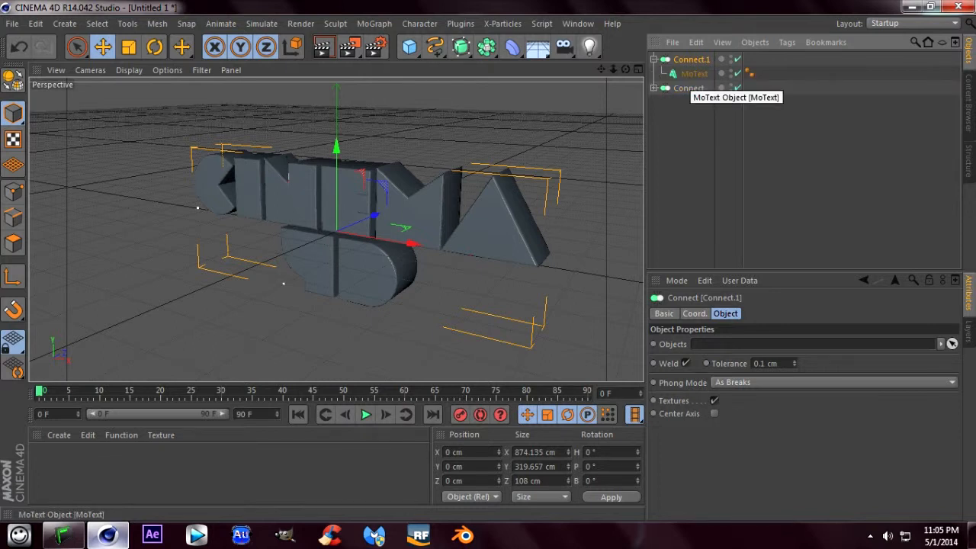
{"action": "left_click", "coordinate": [694, 73]}
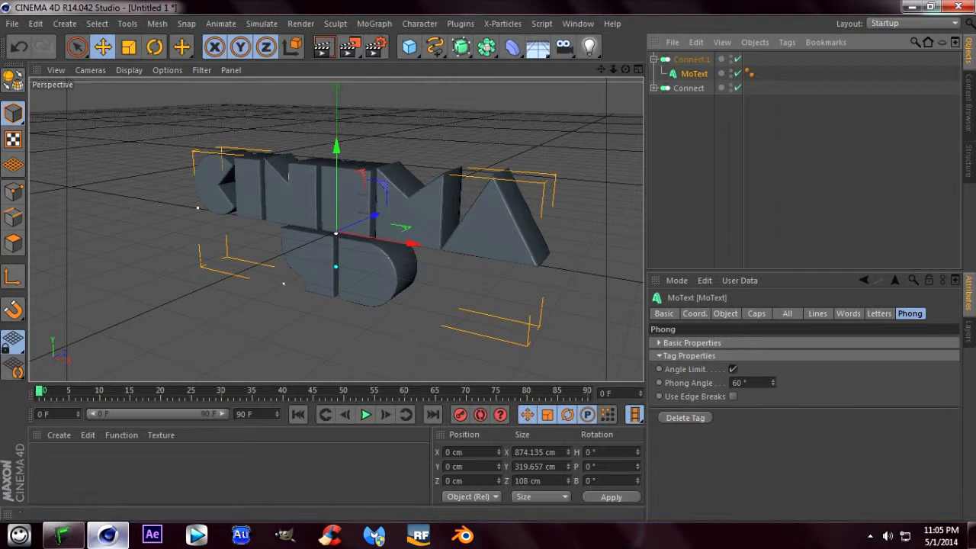
{"action": "left_click", "coordinate": [725, 314]}
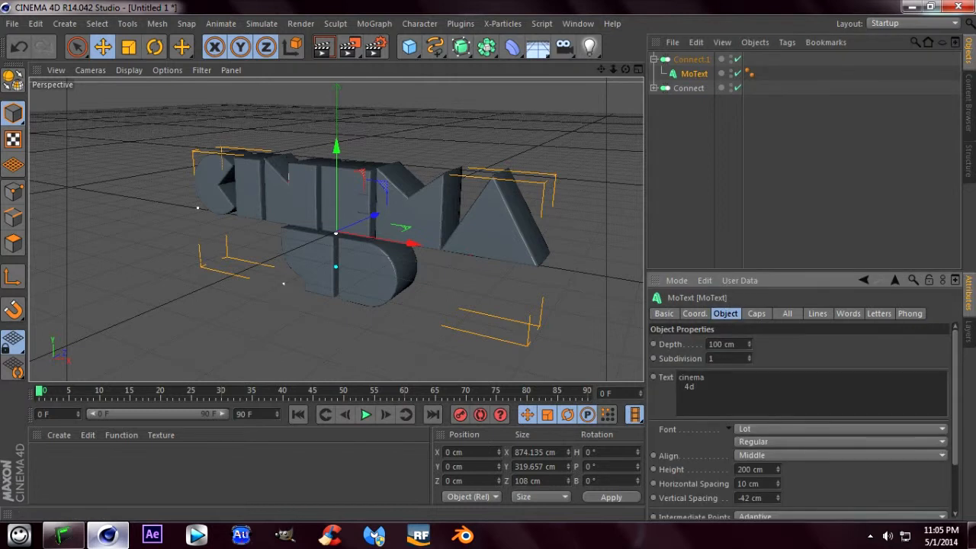
{"action": "double_click", "coordinate": [721, 344]}
{"action": "type", "text": "75"}
{"action": "key", "text": "Return"}
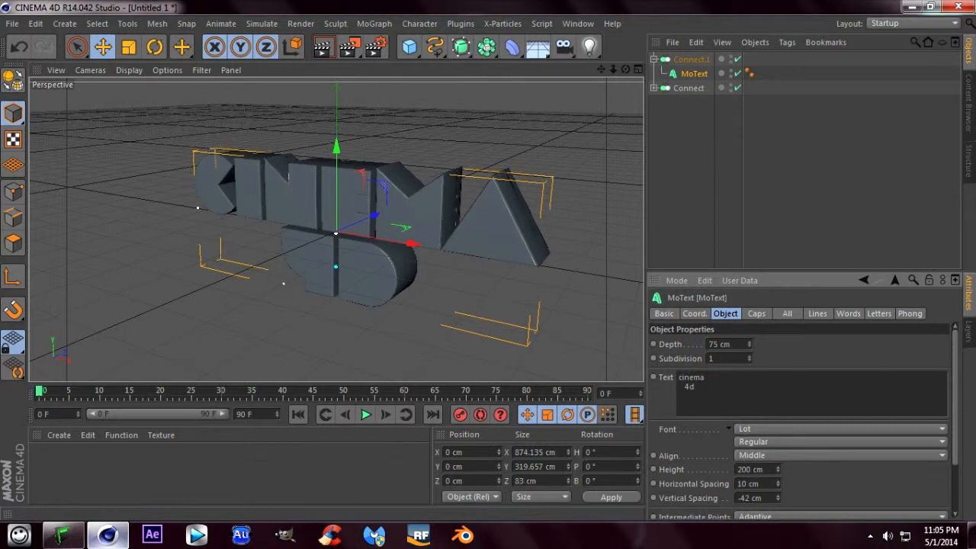
- Enable the Constrain option for the caps of the original Connect object's MoText, and dismiss the Windows color scheme message
{"action": "left_click", "coordinate": [654, 87]}
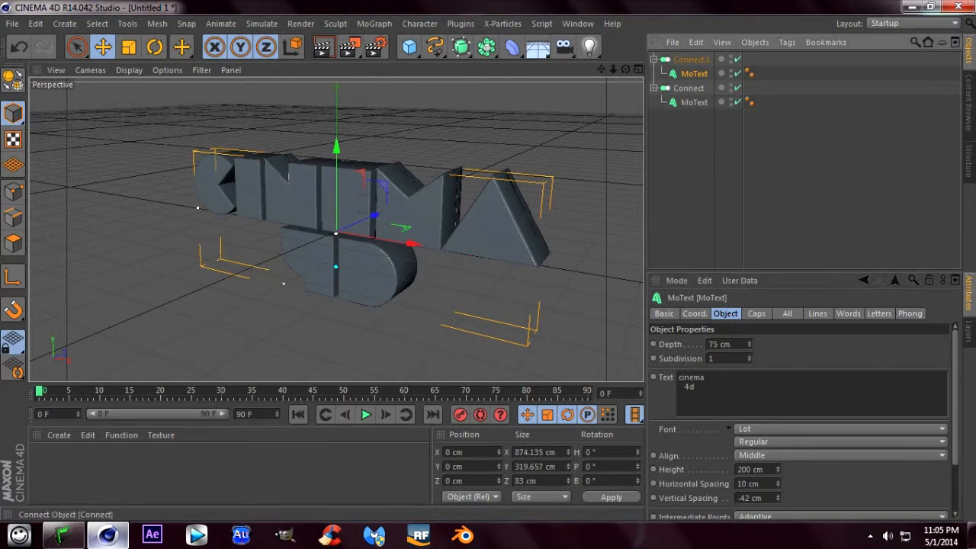
{"action": "left_click", "coordinate": [694, 102]}
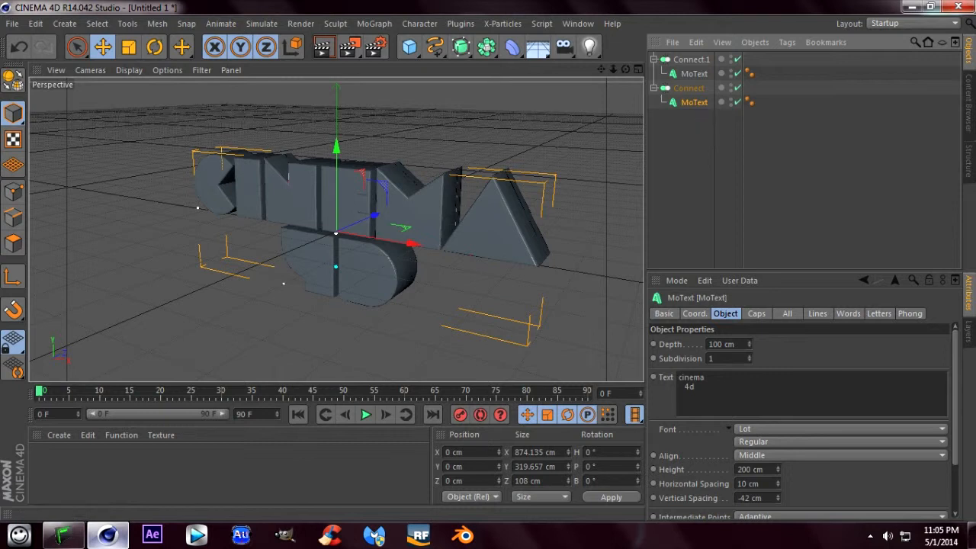
{"action": "left_click", "coordinate": [756, 314]}
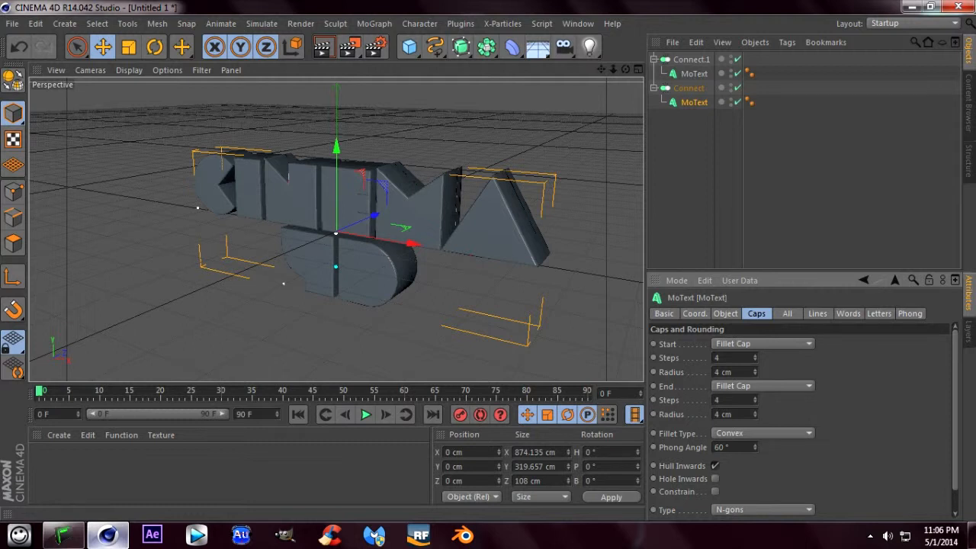
{"action": "left_click", "coordinate": [715, 491]}
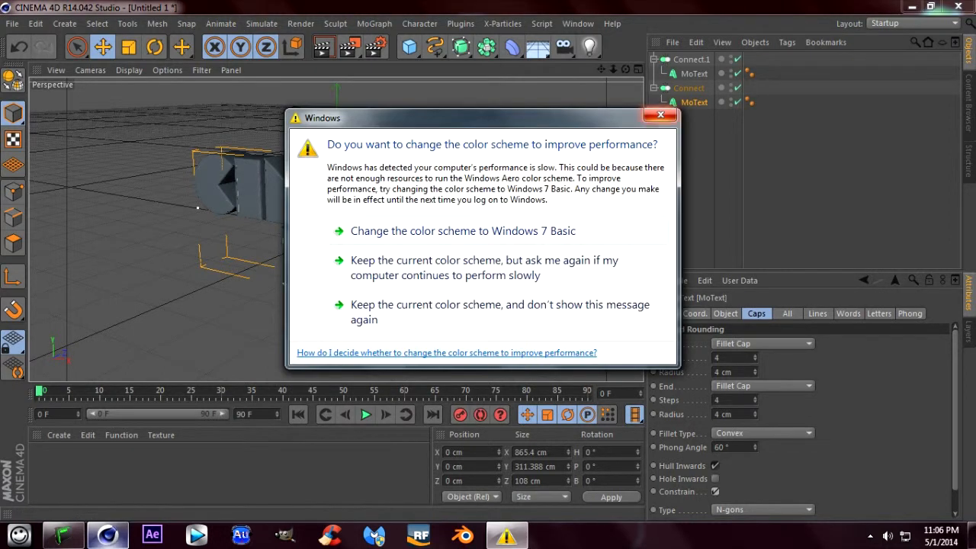
{"action": "left_click", "coordinate": [660, 115]}
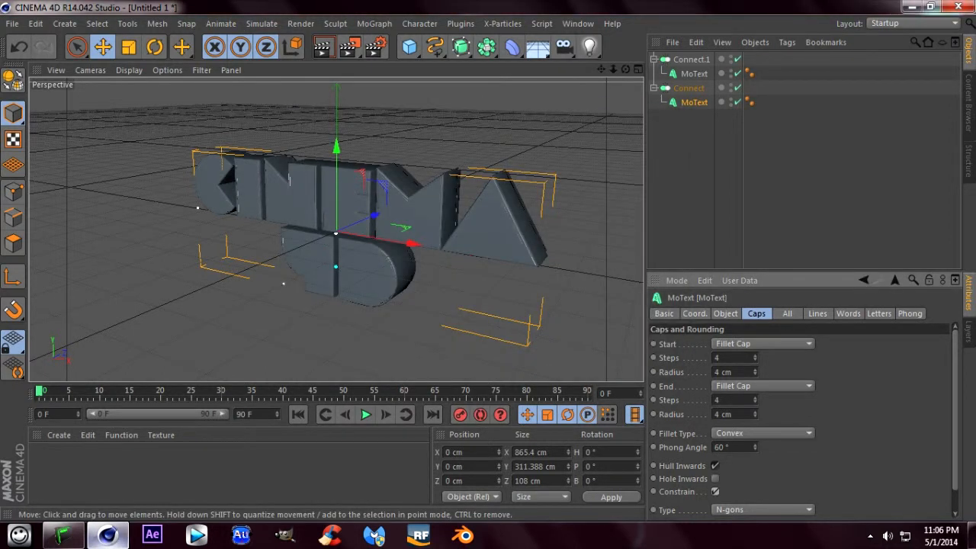
{"action": "left_click_drag", "start_coordinate": [626, 69], "coordinate": [598, 82]}
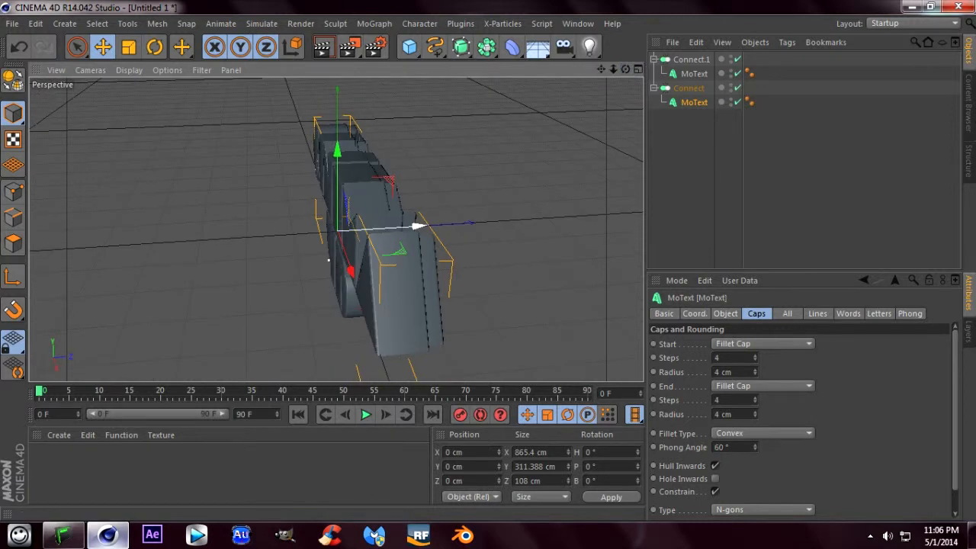
{"action": "left_click_drag", "start_coordinate": [328, 260], "coordinate": [325, 260]}
{"action": "left_click_drag", "start_coordinate": [412, 226], "coordinate": [413, 227]}
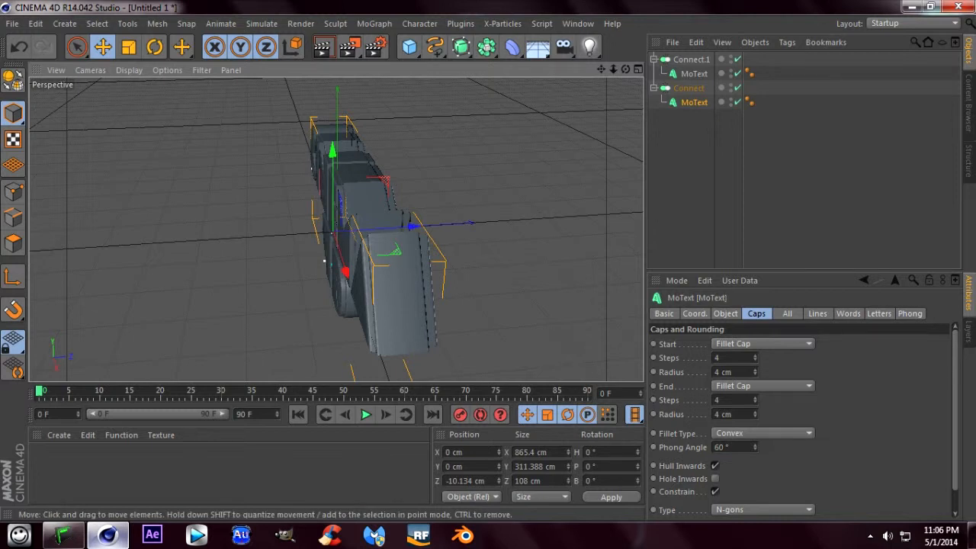
{"action": "left_click", "coordinate": [19, 48]}
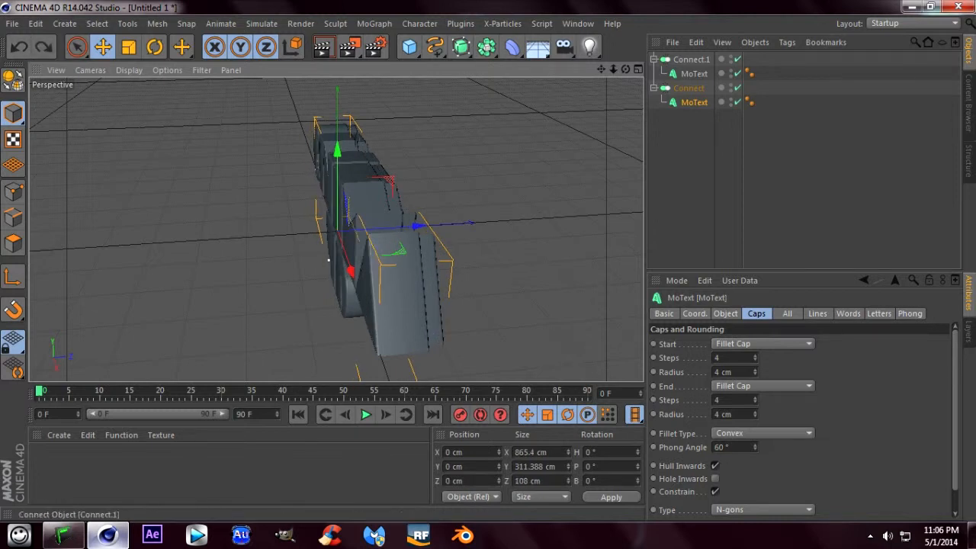
- Move the duplicated Connect object along the Z axis to about 12.9 cm
{"action": "left_click", "coordinate": [691, 59]}
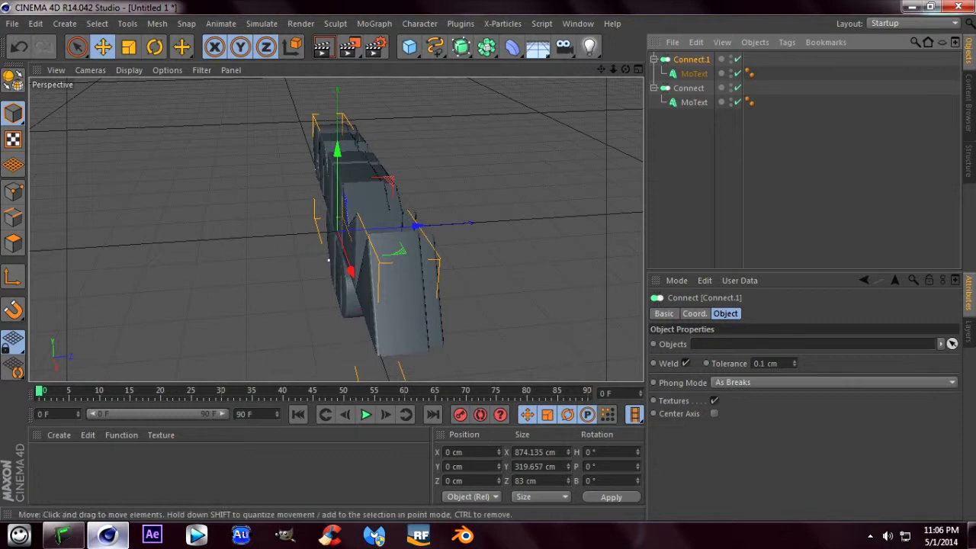
{"action": "left_click_drag", "start_coordinate": [414, 224], "coordinate": [423, 224]}
{"action": "scroll", "coordinate": [419, 223], "scroll_direction": "up", "scroll_amount": 3}
{"action": "scroll", "coordinate": [420, 223], "scroll_direction": "up", "scroll_amount": 1}
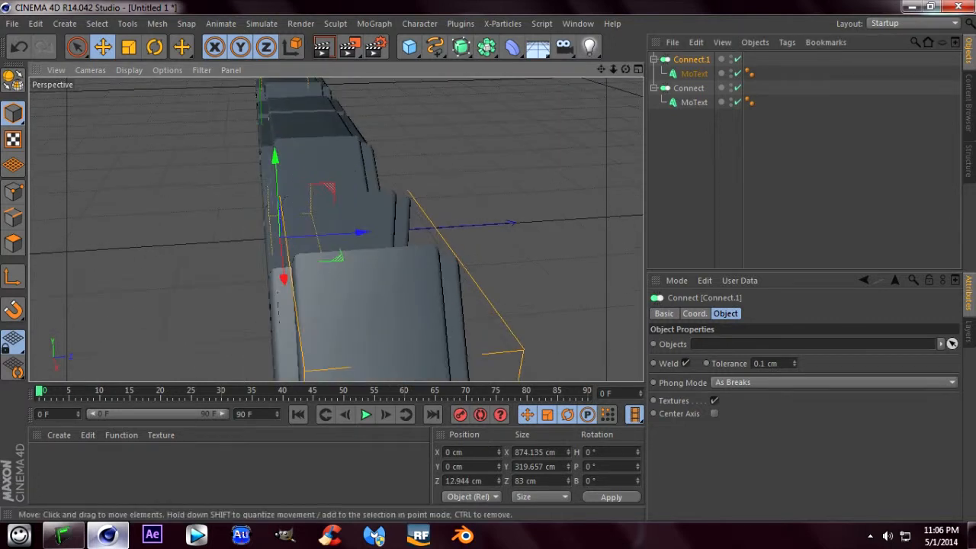
{"action": "left_click_drag", "start_coordinate": [363, 232], "coordinate": [364, 232]}
{"action": "left_click_drag", "start_coordinate": [626, 70], "coordinate": [680, 43]}
{"action": "left_click_drag", "start_coordinate": [614, 70], "coordinate": [677, 44]}
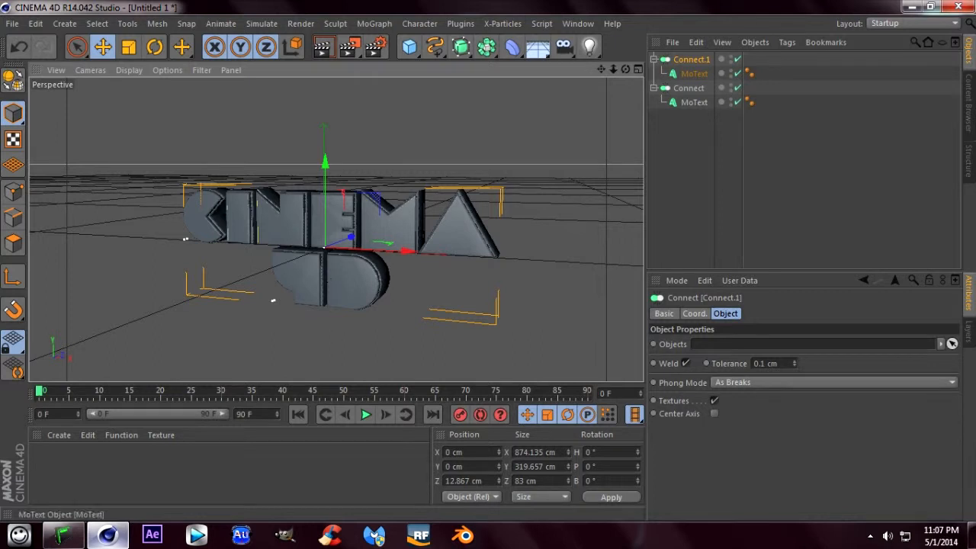
- Collapse both Connect hierarchies and add a MoGraph Fracture object to the scene
{"action": "left_click", "coordinate": [653, 60]}
{"action": "left_click", "coordinate": [654, 74]}
{"action": "left_click_drag", "start_coordinate": [703, 149], "coordinate": [672, 59]}
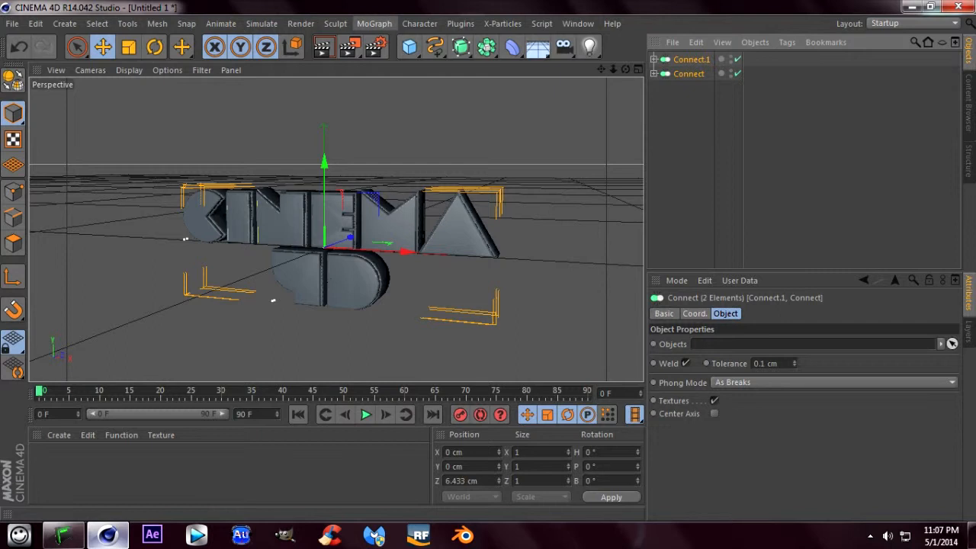
{"action": "left_click", "coordinate": [487, 46]}
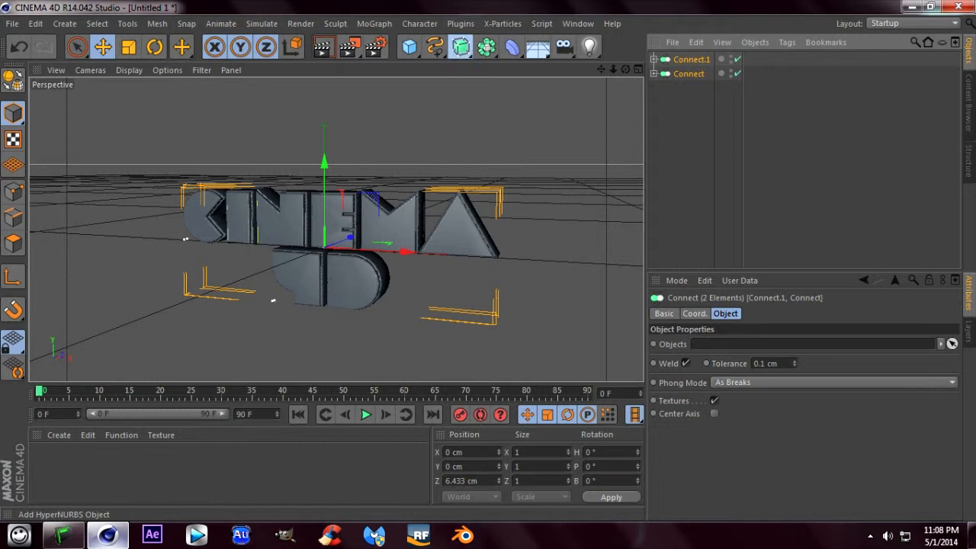
{"action": "left_click", "coordinate": [461, 46]}
{"action": "left_click", "coordinate": [410, 47]}
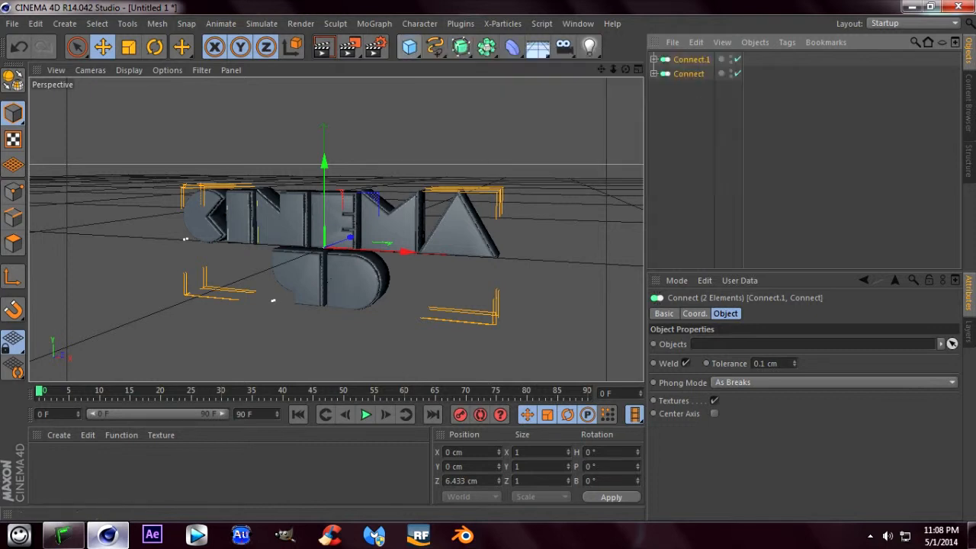
{"action": "left_click", "coordinate": [374, 23]}
{"action": "mouse_move", "coordinate": [397, 45]}
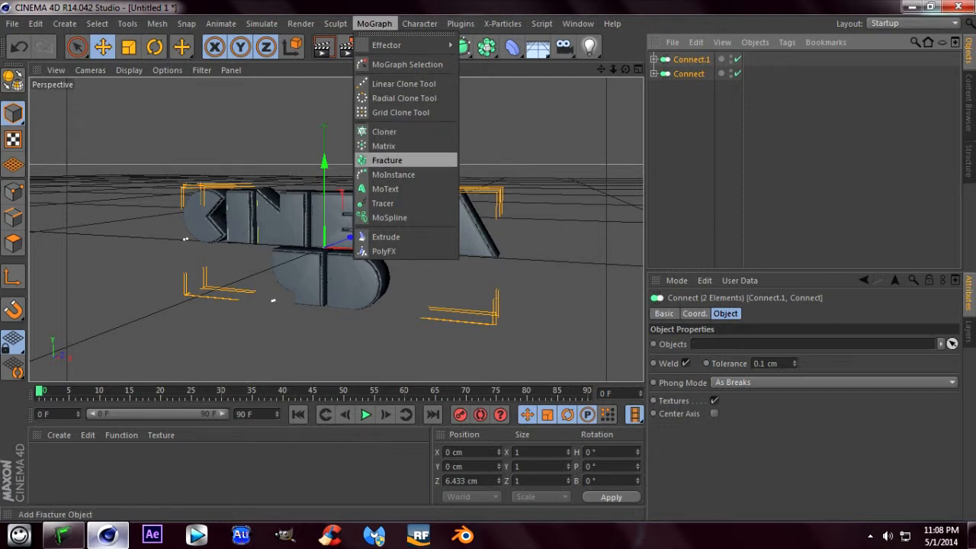
{"action": "left_click", "coordinate": [387, 160]}
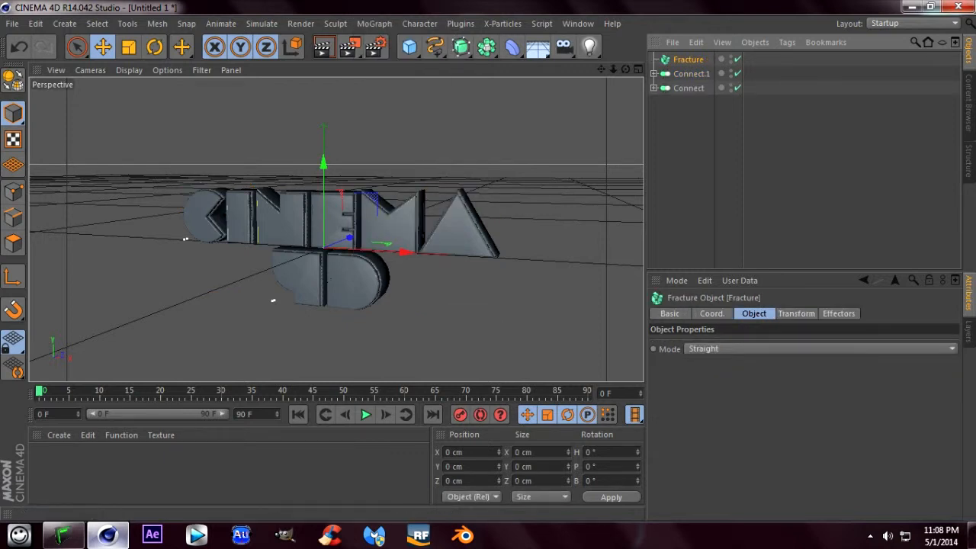
- Make both Connect objects children of the Fracture object, leaving its hierarchy expanded and nothing selected
{"action": "left_click_drag", "start_coordinate": [692, 150], "coordinate": [678, 74]}
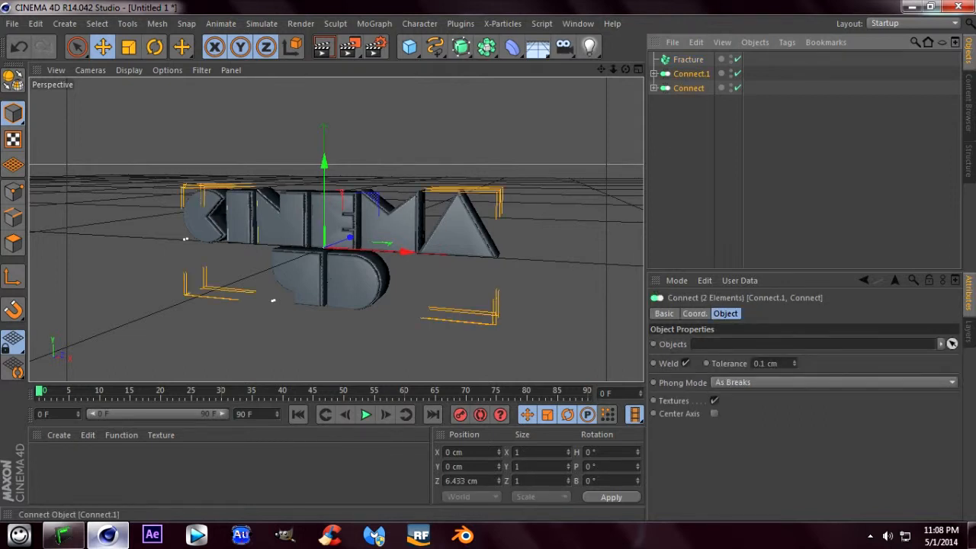
{"action": "left_click_drag", "start_coordinate": [678, 74], "coordinate": [688, 60]}
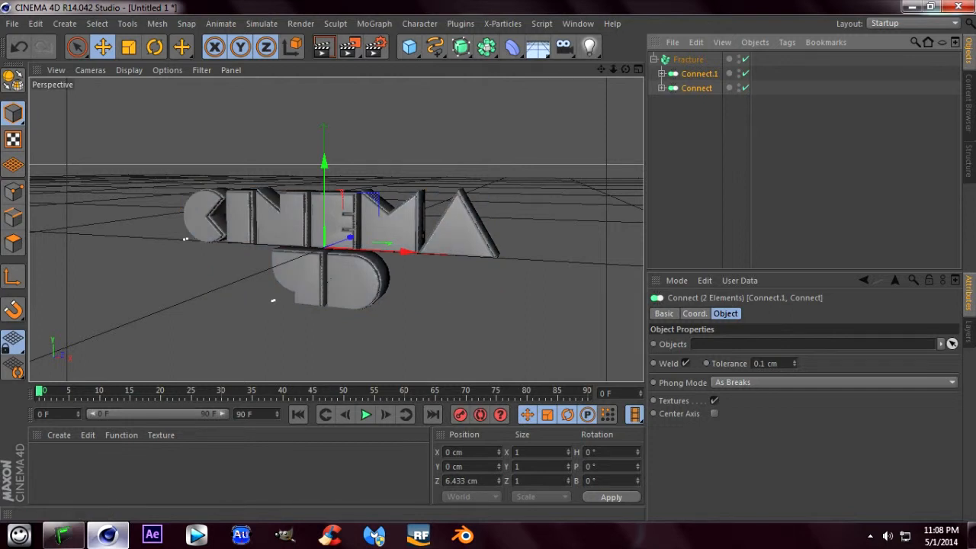
{"action": "left_click", "coordinate": [654, 60]}
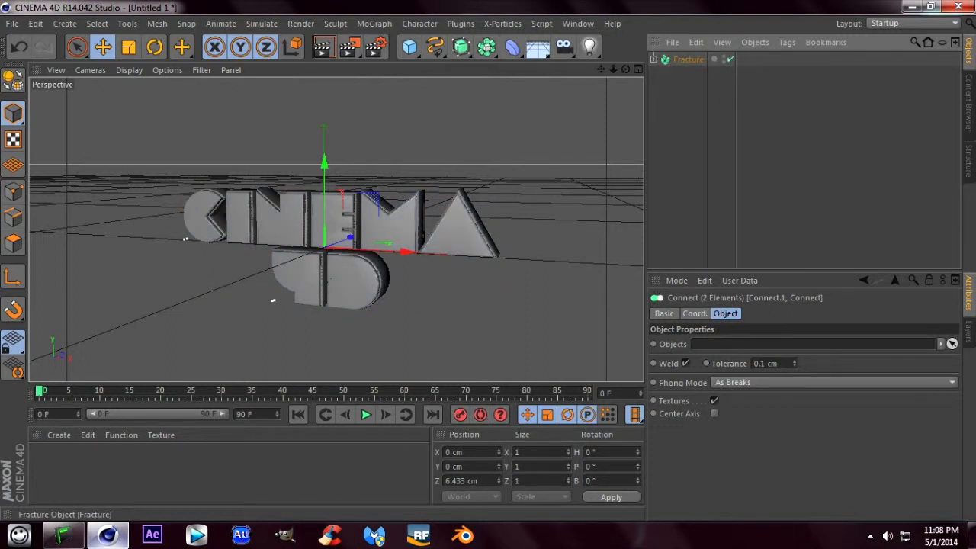
{"action": "left_click", "coordinate": [654, 59]}
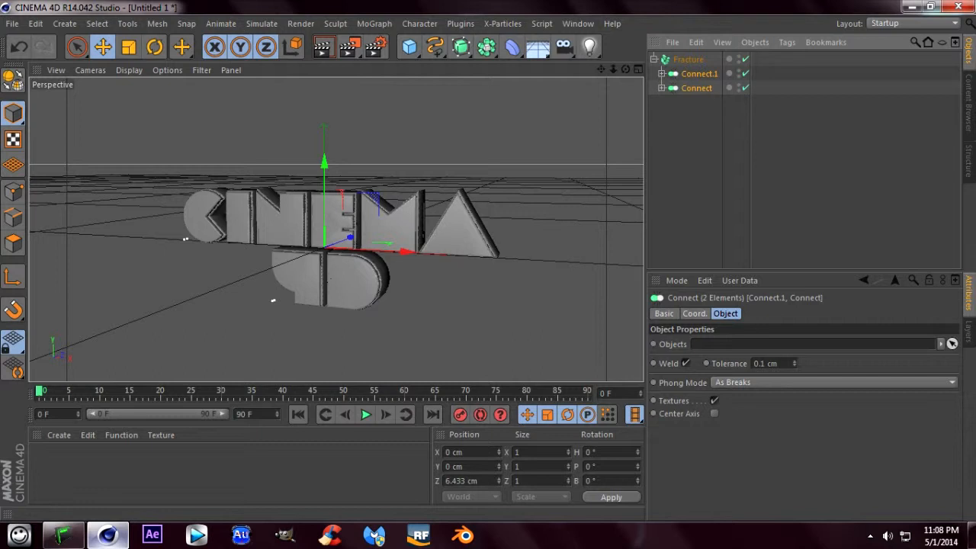
{"action": "left_click", "coordinate": [709, 145]}
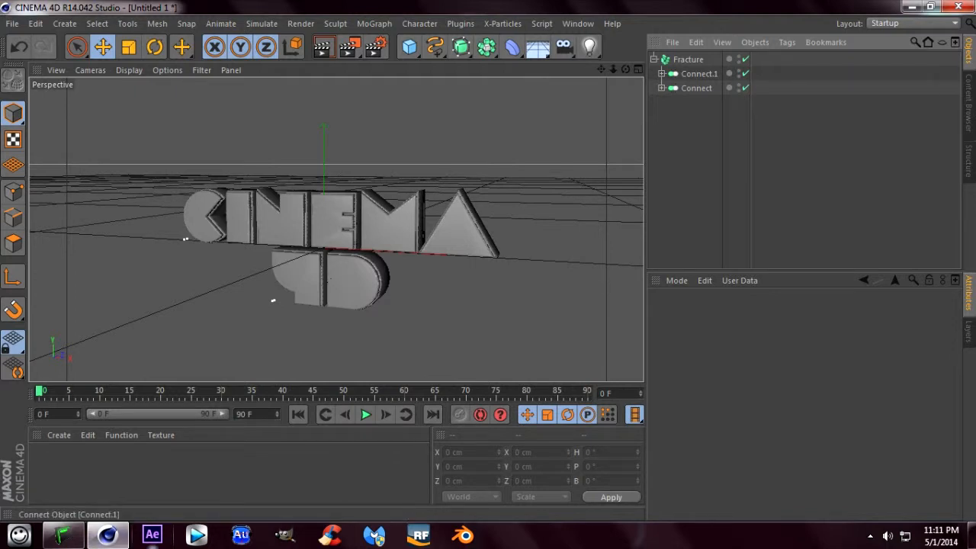
- Set the Fracture object's mode to Explode Segments
{"action": "left_click", "coordinate": [686, 60]}
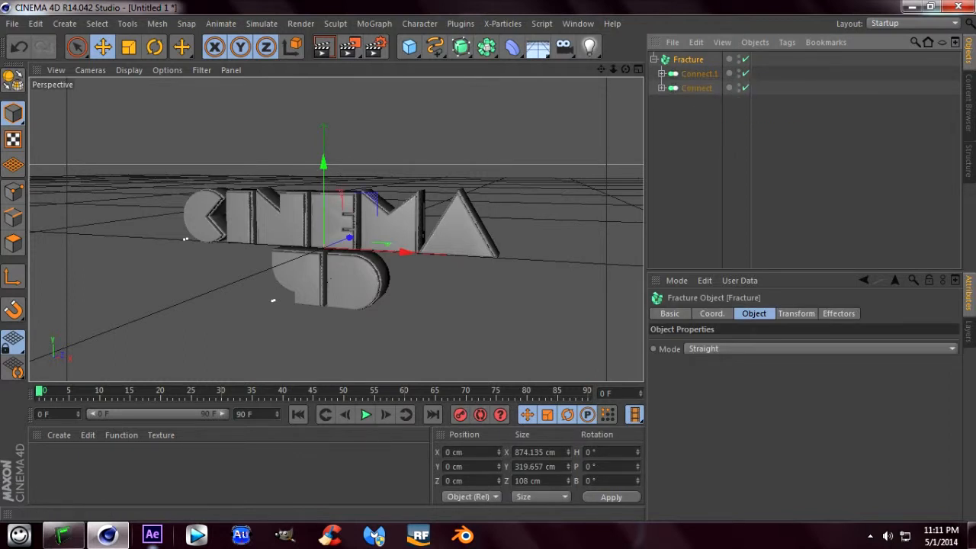
{"action": "left_click", "coordinate": [821, 348]}
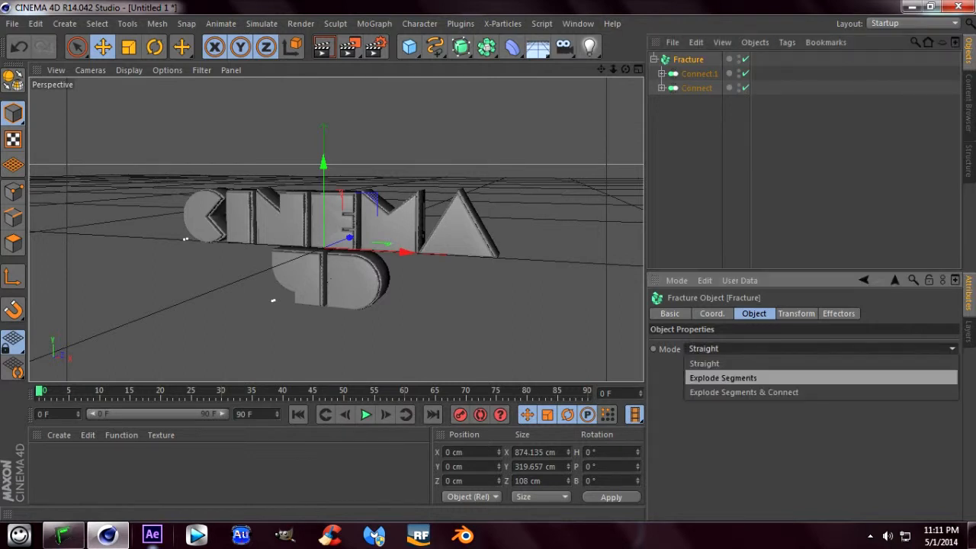
{"action": "left_click", "coordinate": [723, 378]}
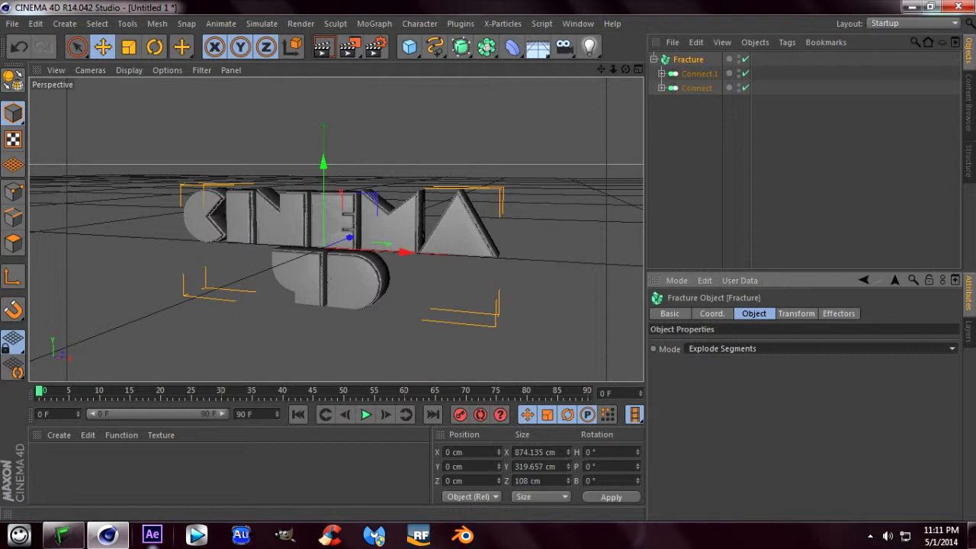
{"action": "scroll", "coordinate": [450, 228], "scroll_direction": "up", "scroll_amount": 6}
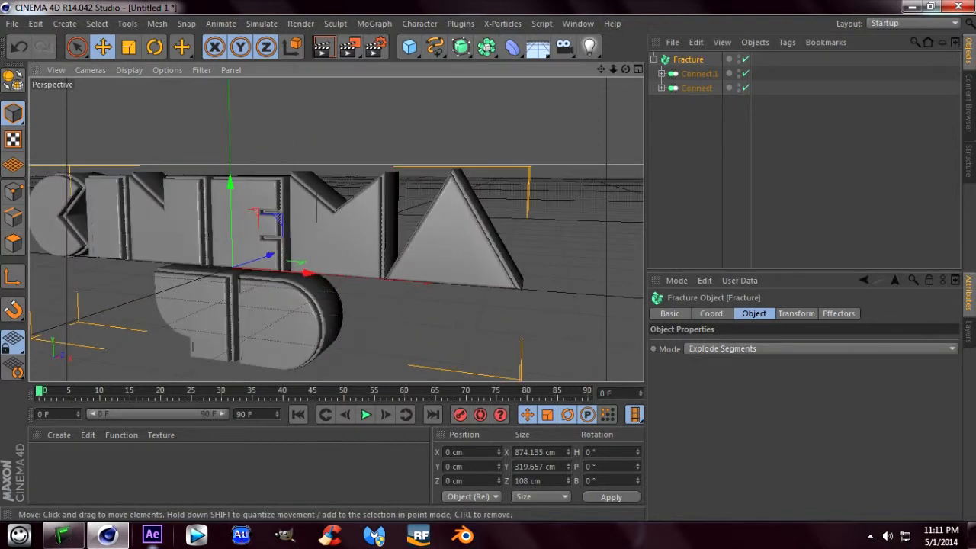
{"action": "scroll", "coordinate": [450, 229], "scroll_direction": "down", "scroll_amount": 6}
{"action": "scroll", "coordinate": [457, 222], "scroll_direction": "up", "scroll_amount": 2}
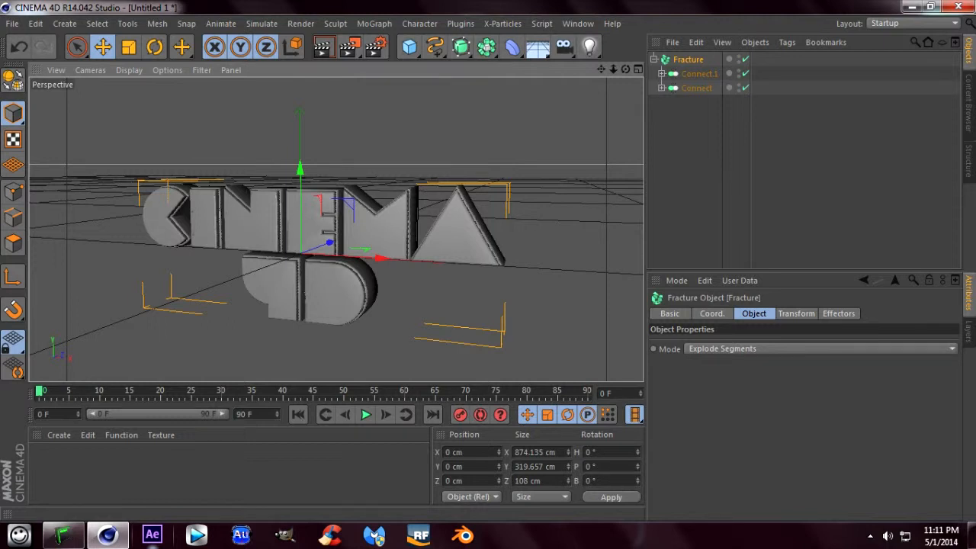
- Add a target light to the scene
{"action": "left_click", "coordinate": [589, 46]}
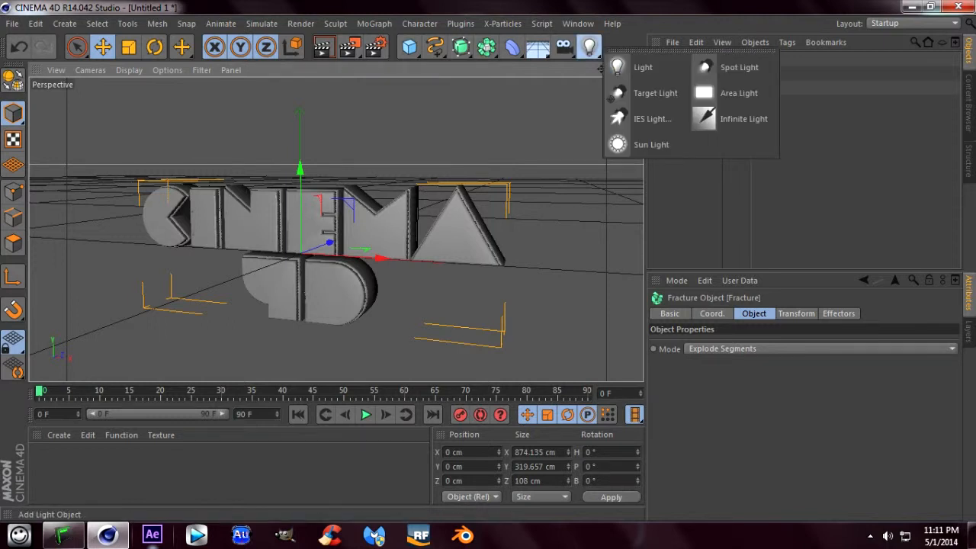
{"action": "left_click", "coordinate": [645, 93]}
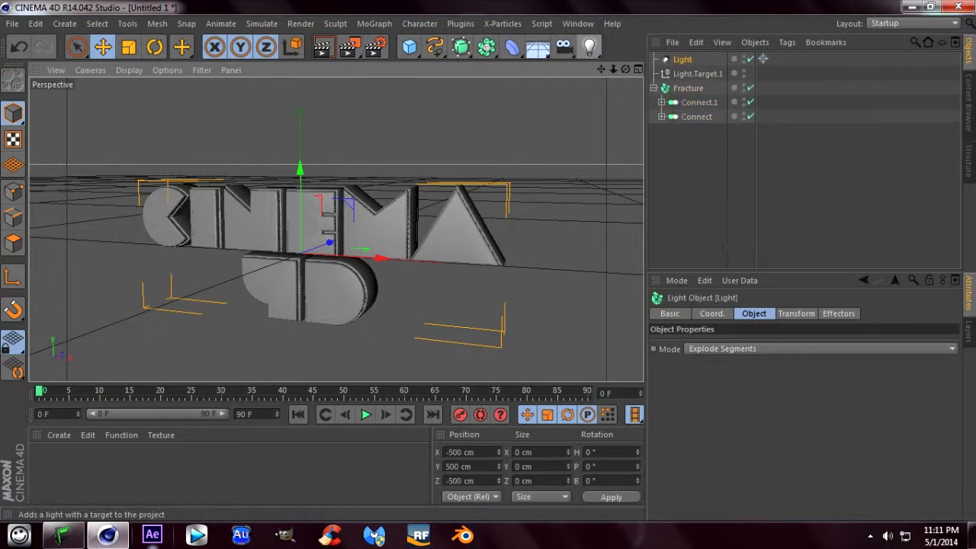
{"action": "left_click_drag", "start_coordinate": [613, 70], "coordinate": [523, 70]}
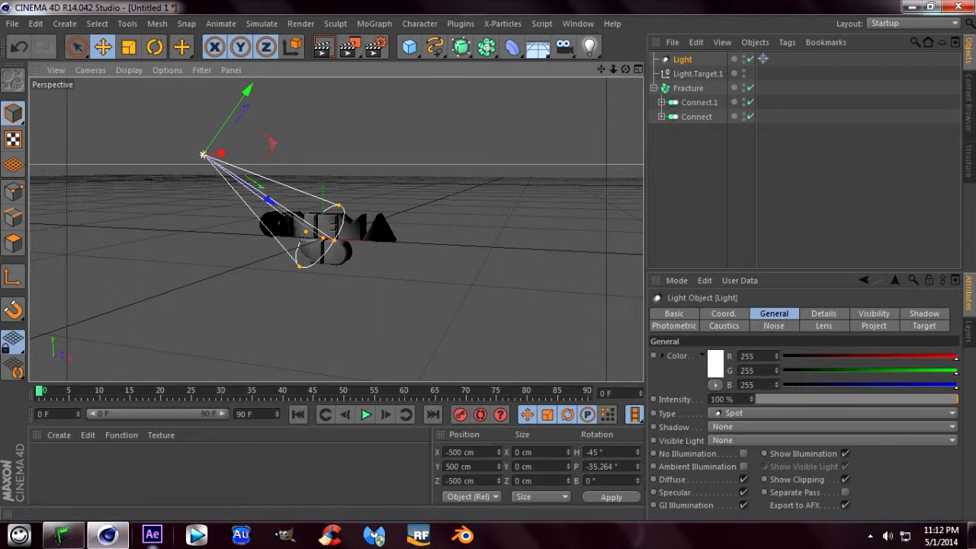
- Change the light's type to Area and set its Size X and Size Y to 2500 cm
{"action": "left_click", "coordinate": [831, 413]}
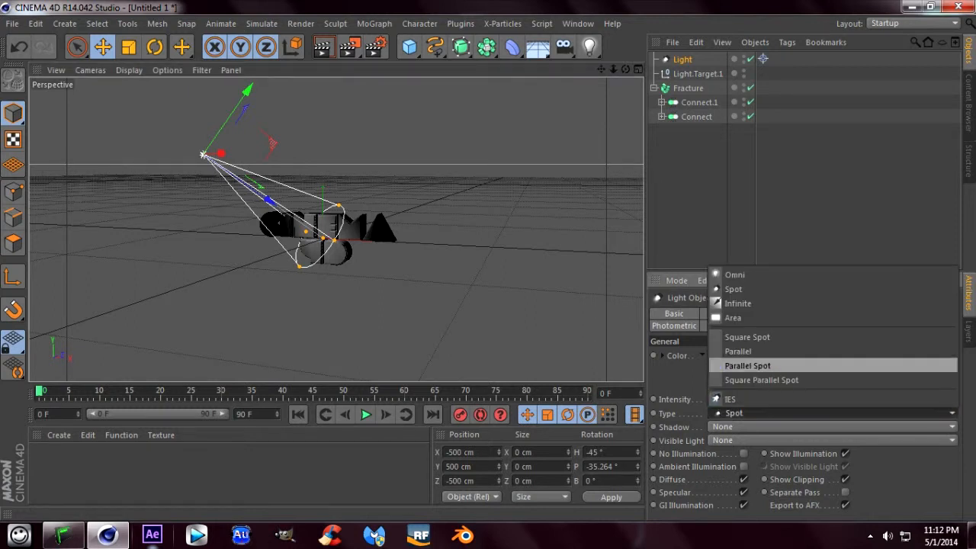
{"action": "left_click", "coordinate": [740, 317]}
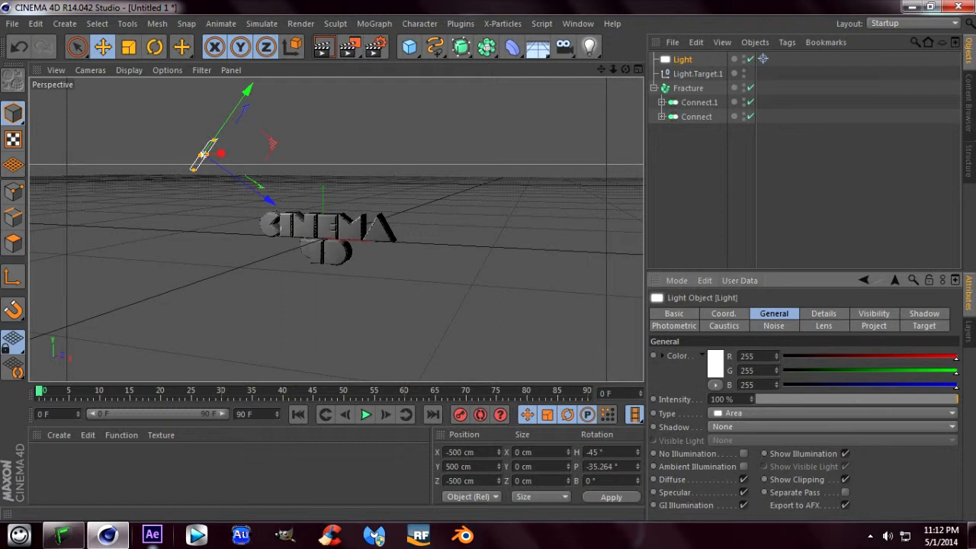
{"action": "left_click", "coordinate": [823, 313]}
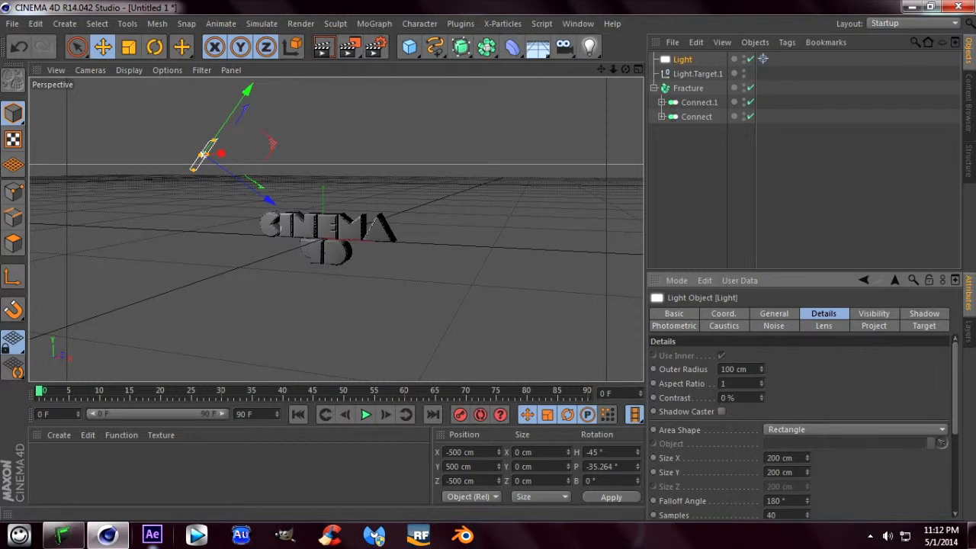
{"action": "double_click", "coordinate": [790, 458]}
{"action": "type", "text": "2500"}
{"action": "key", "text": "Tab"}
{"action": "type", "text": "2"}
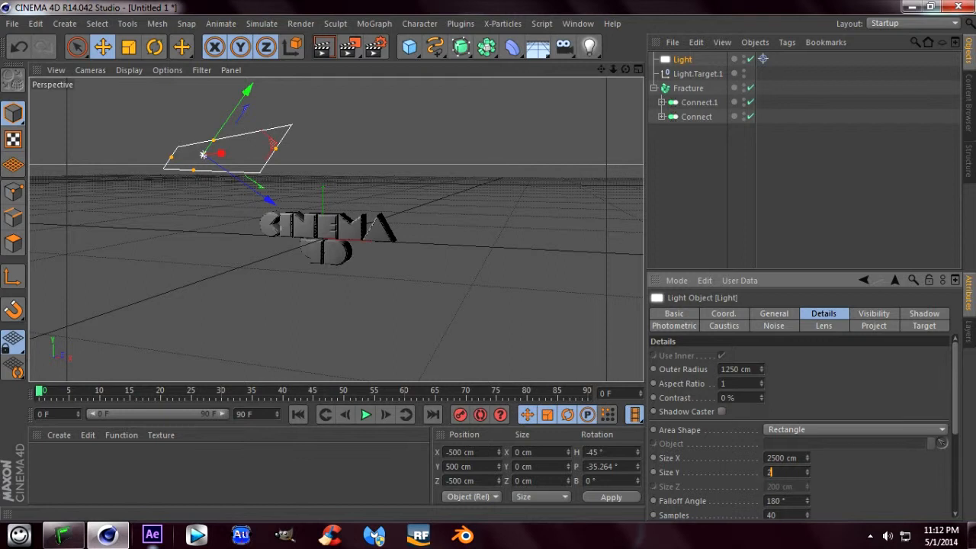
{"action": "type", "text": "500"}
{"action": "key", "text": "Return"}
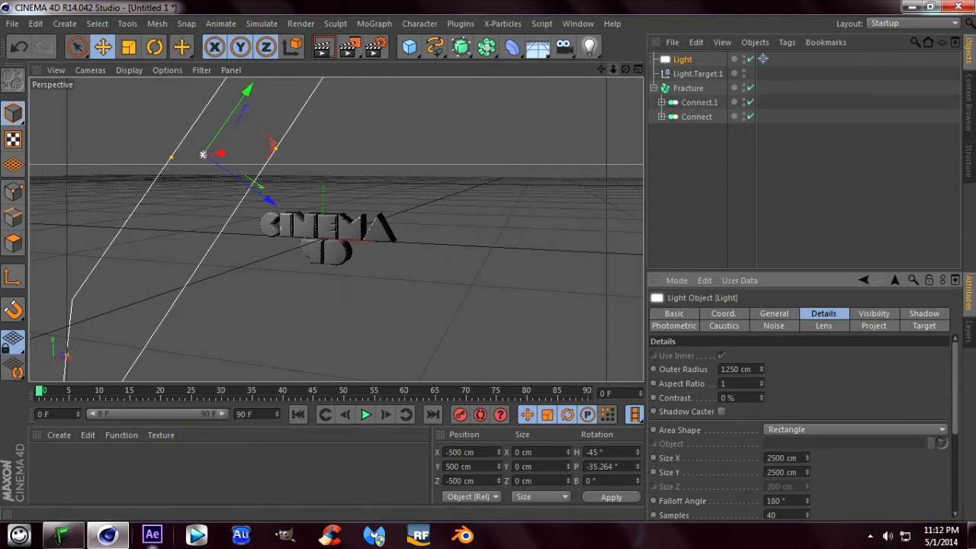
- Rename the area light as "key light" and show its general settings
{"action": "left_click_drag", "start_coordinate": [614, 70], "coordinate": [567, 70]}
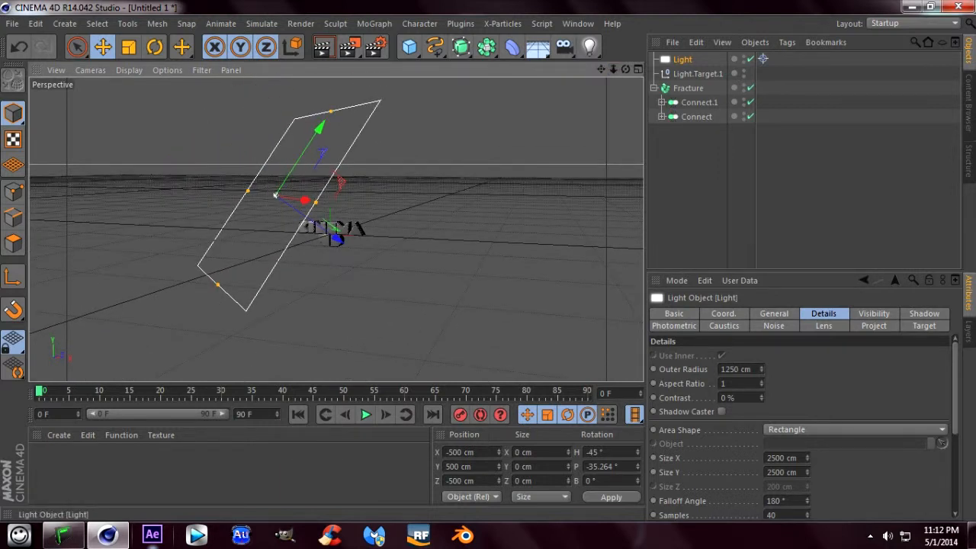
{"action": "double_click", "coordinate": [682, 60]}
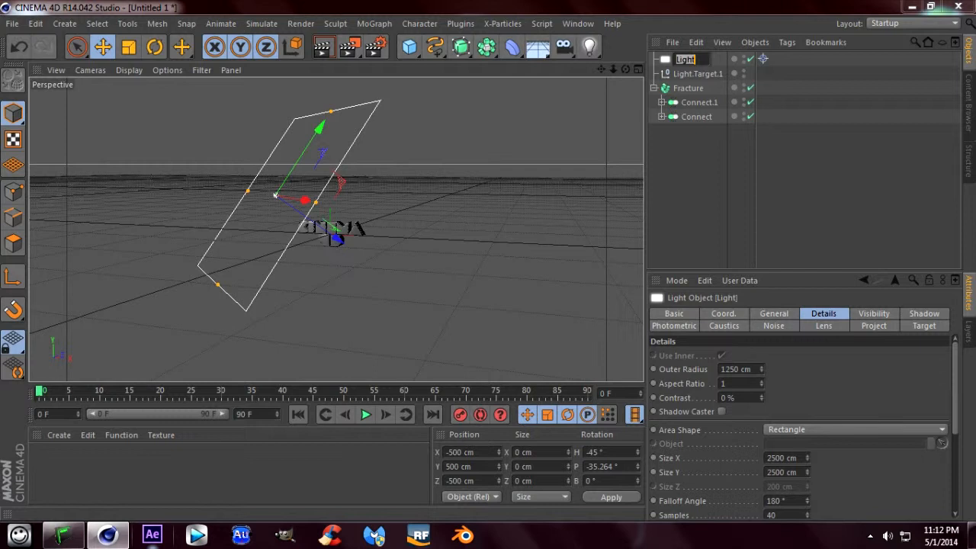
{"action": "type", "text": "key light"}
{"action": "key", "text": "Return"}
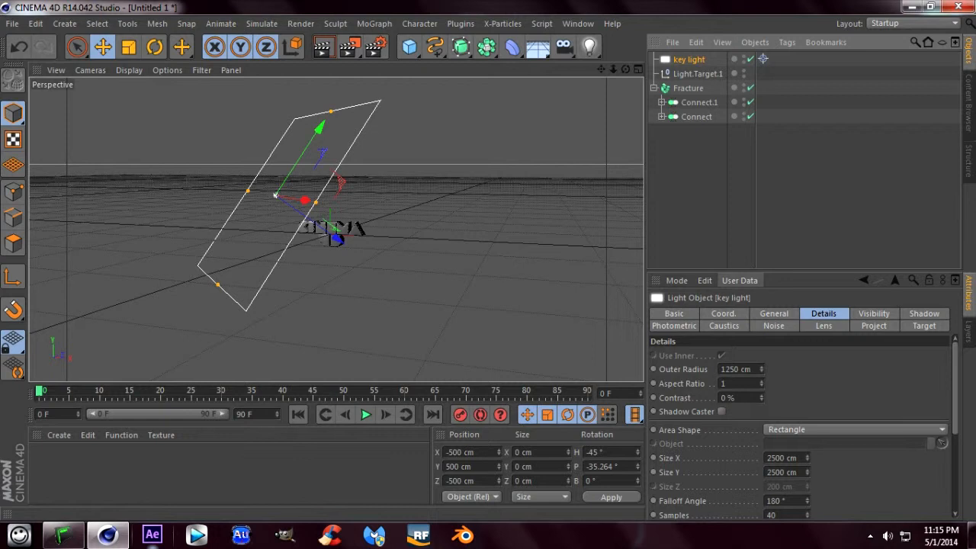
{"action": "left_click", "coordinate": [774, 313]}
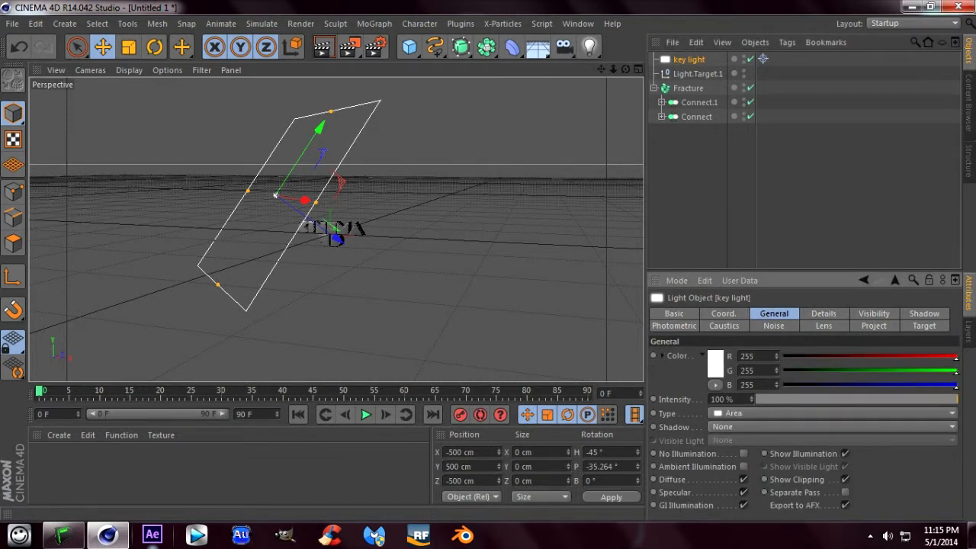
{"action": "left_click", "coordinate": [715, 363]}
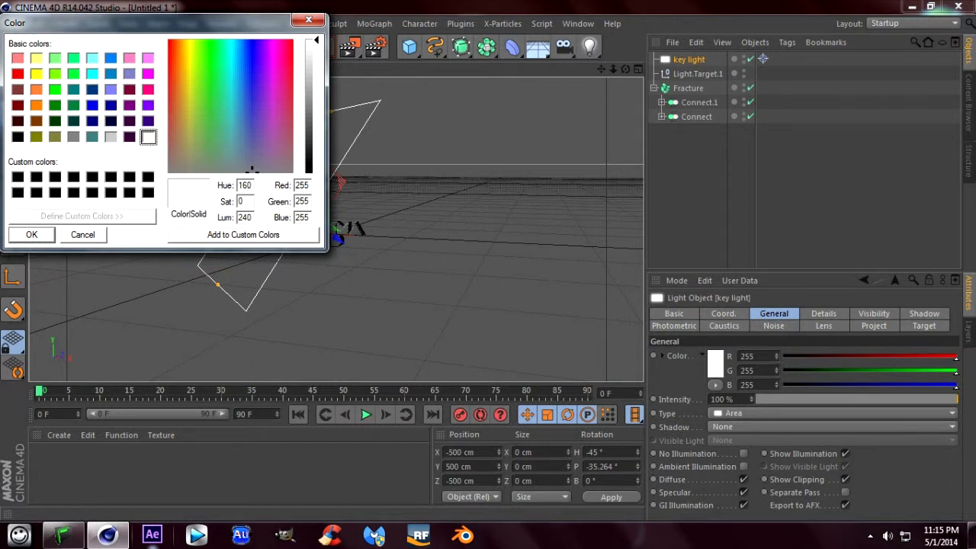
{"action": "left_click_drag", "start_coordinate": [153, 22], "coordinate": [356, 94]}
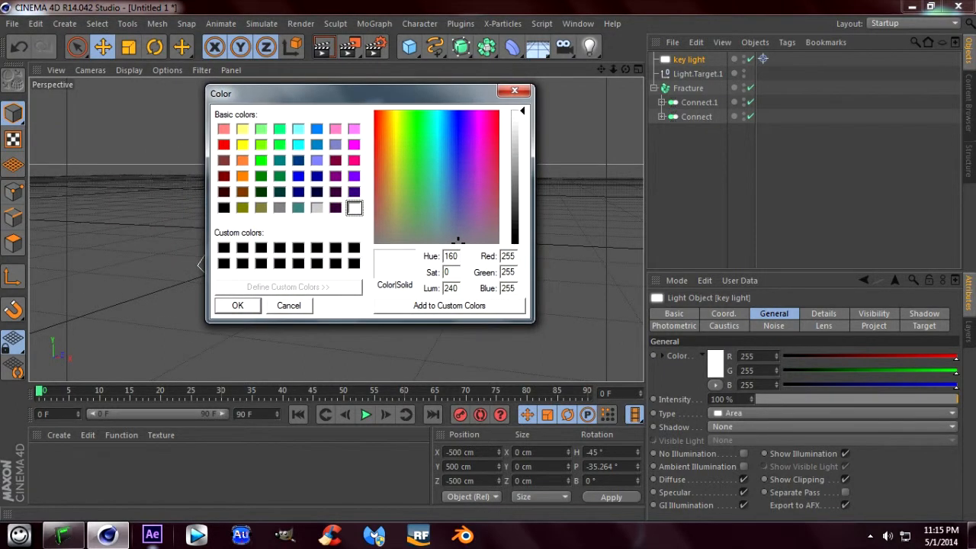
{"action": "left_click", "coordinate": [514, 91]}
- Switch the key light's color model to HSV and tint it light blue with hue 208° and saturation 44%
{"action": "left_click", "coordinate": [702, 356]}
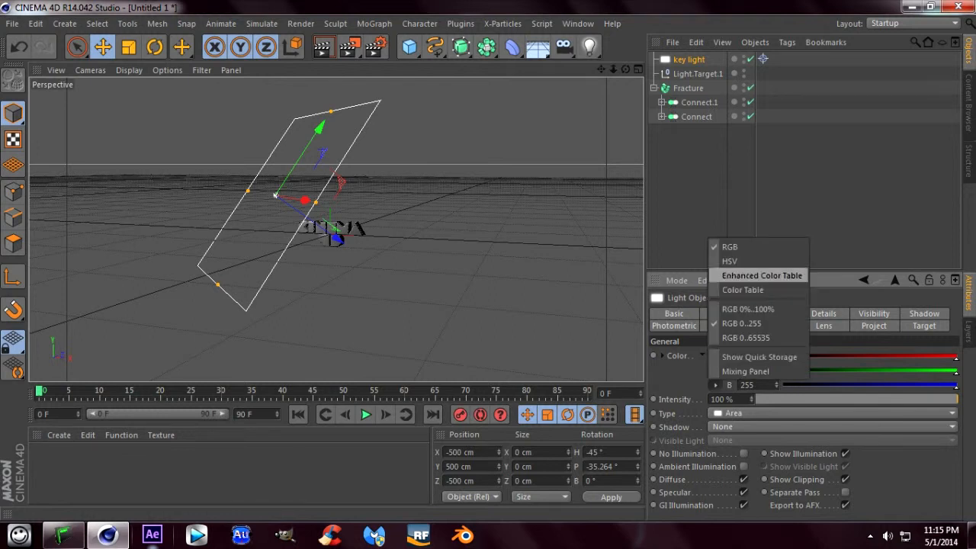
{"action": "left_click", "coordinate": [730, 261]}
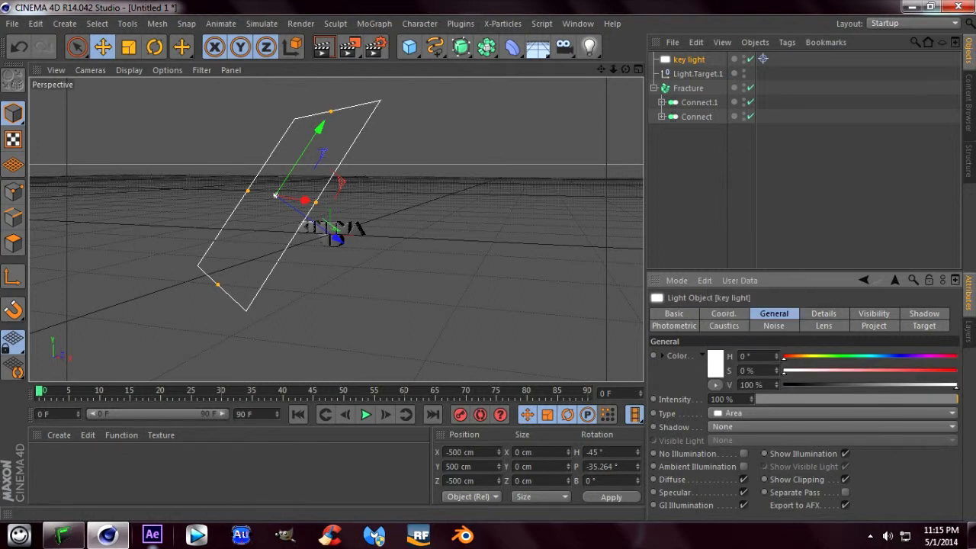
{"action": "mouse_move", "coordinate": [784, 357]}
{"action": "left_mouse_down"}
{"action": "mouse_move", "coordinate": [884, 357]}
{"action": "mouse_move", "coordinate": [904, 372]}
{"action": "mouse_move", "coordinate": [868, 372]}
{"action": "left_mouse_up"}
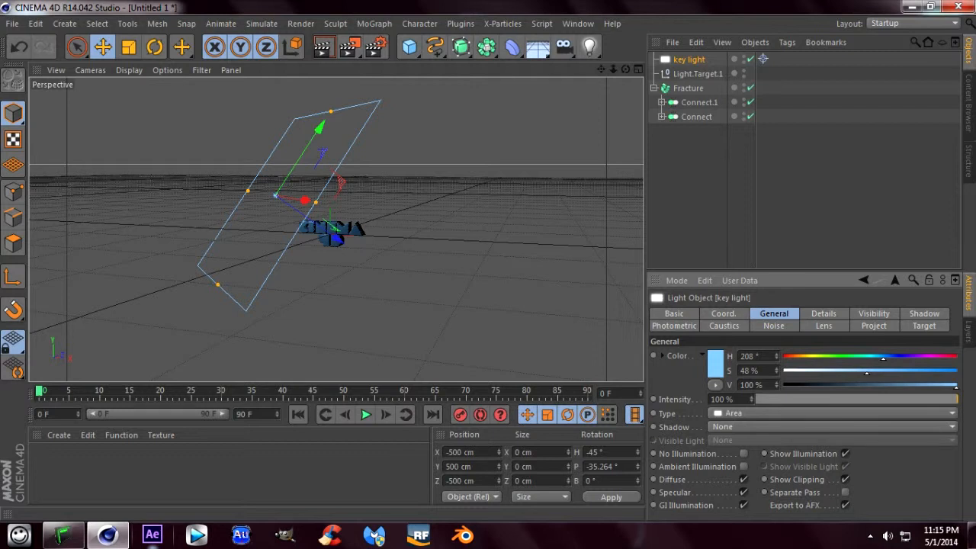
{"action": "left_click_drag", "start_coordinate": [867, 372], "coordinate": [862, 372]}
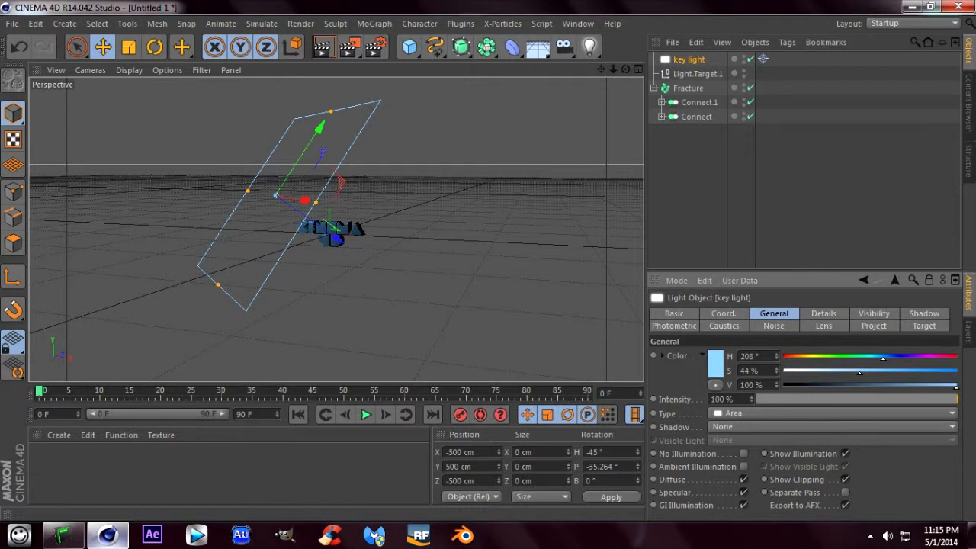
- Set the key light's shadow to Shadow Maps (Soft) and enable Show in Reflection in its details
{"action": "left_click", "coordinate": [832, 427]}
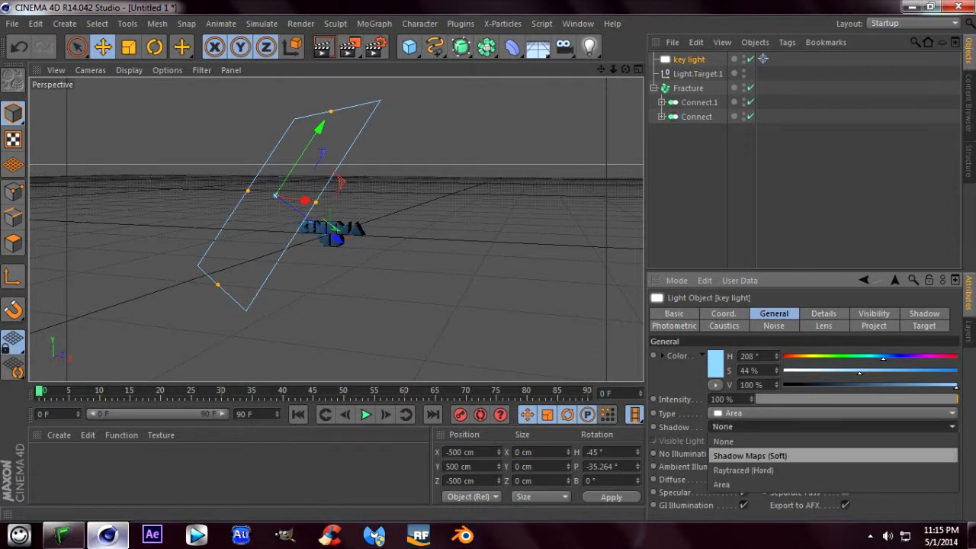
{"action": "left_click", "coordinate": [750, 455]}
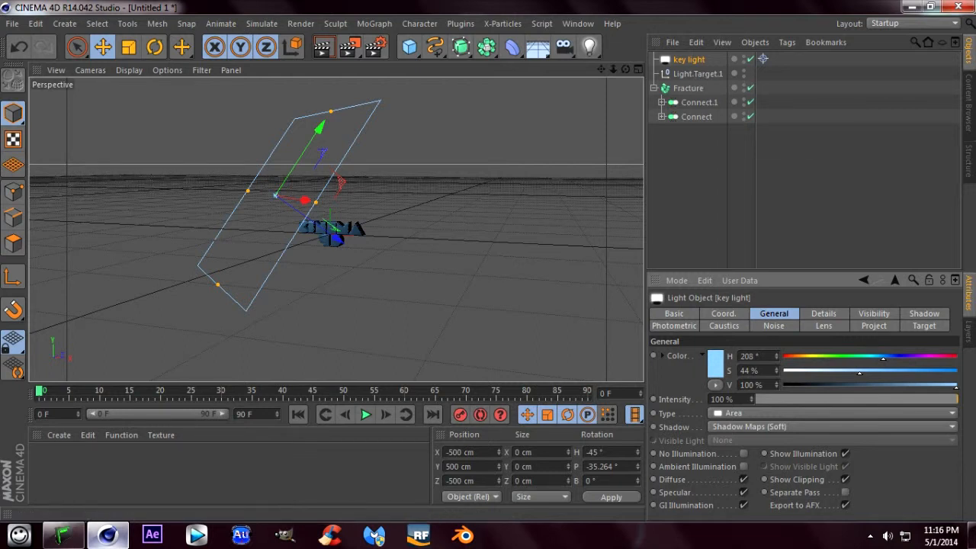
{"action": "left_click", "coordinate": [823, 314]}
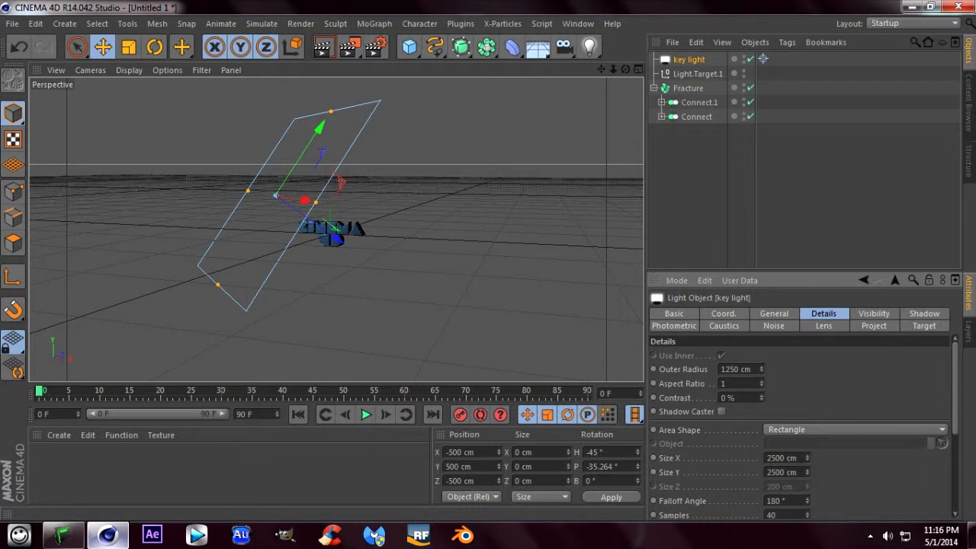
{"action": "scroll", "coordinate": [801, 427], "scroll_direction": "down", "scroll_amount": 5}
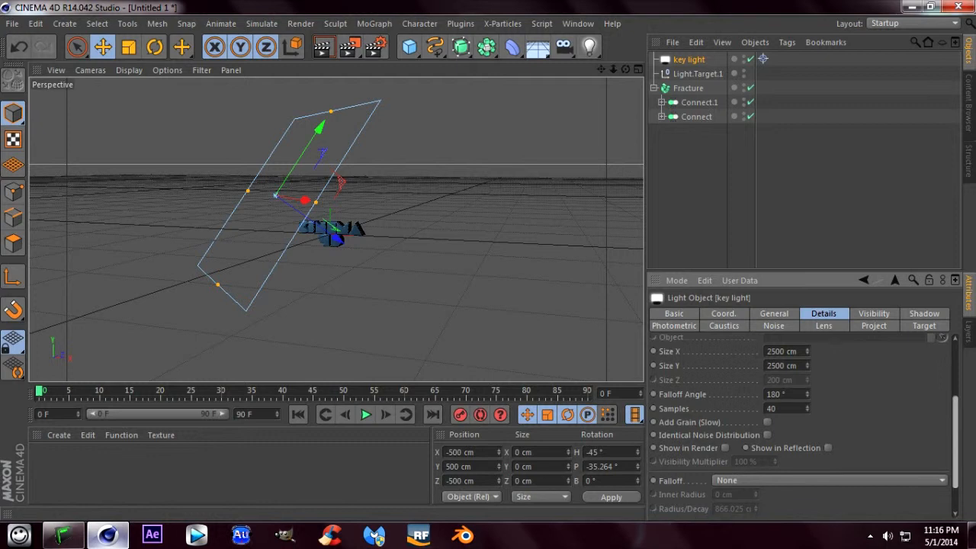
{"action": "scroll", "coordinate": [801, 427], "scroll_direction": "down", "scroll_amount": 3}
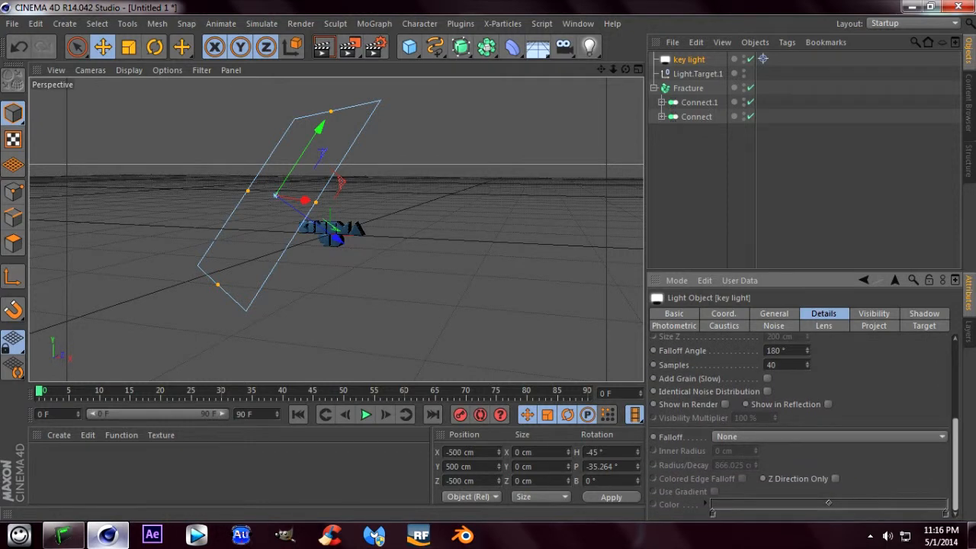
{"action": "scroll", "coordinate": [801, 427], "scroll_direction": "up", "scroll_amount": 2}
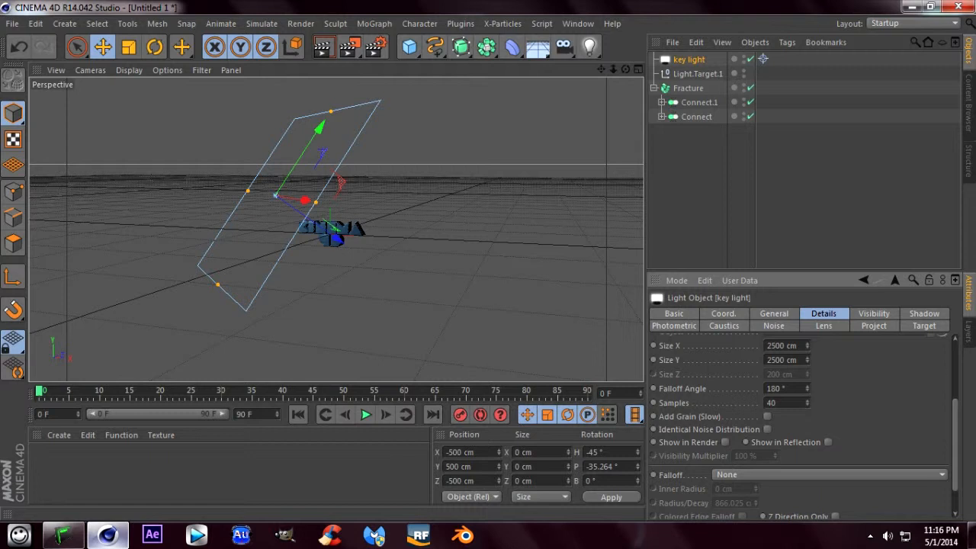
{"action": "left_click", "coordinate": [828, 442]}
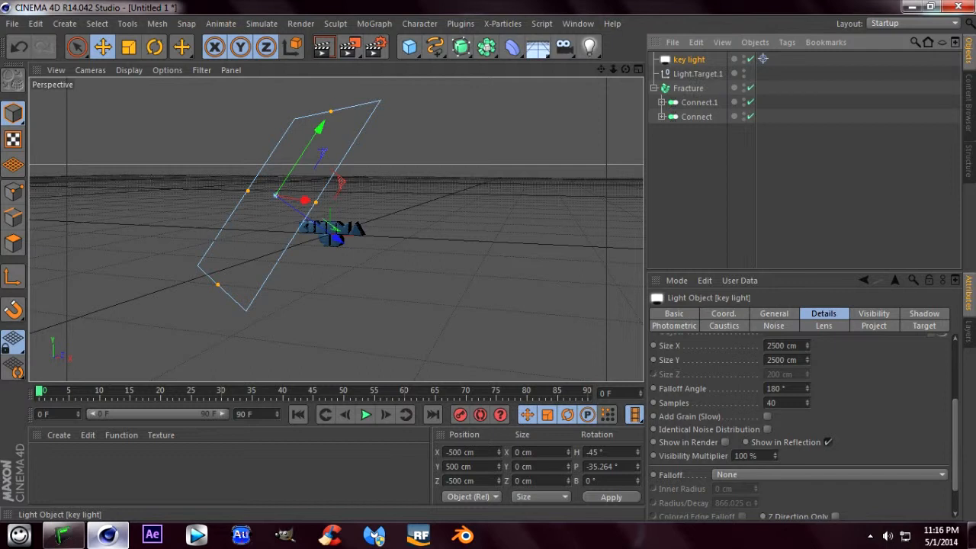
- Duplicate the key light and move the original along its own X axis to about X -583 cm, Z -417 cm
{"action": "key", "text": "ctrl+v"}
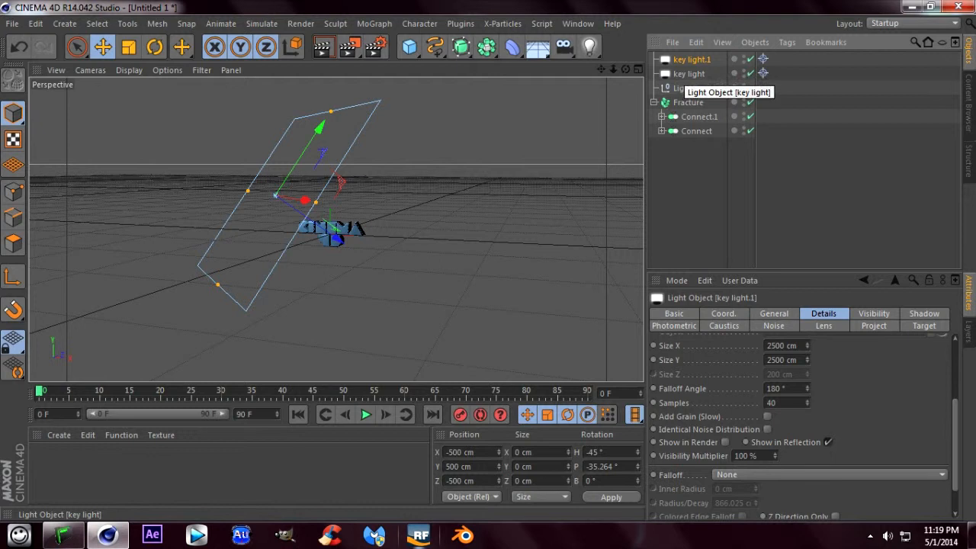
{"action": "left_click", "coordinate": [687, 74]}
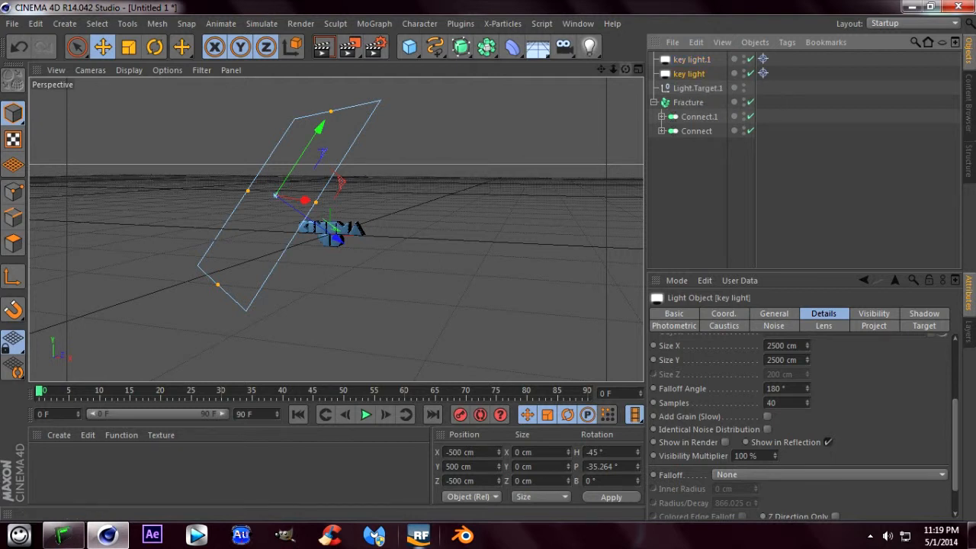
{"action": "left_click_drag", "start_coordinate": [293, 197], "coordinate": [323, 208], "text": "alt"}
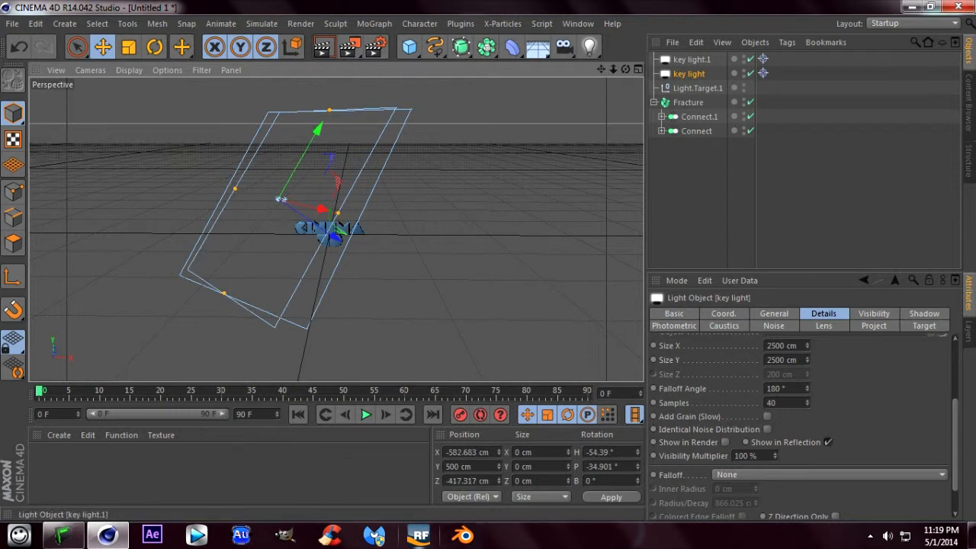
- Rename the duplicated key light as "fill light"
{"action": "key", "text": "ctrl+z"}
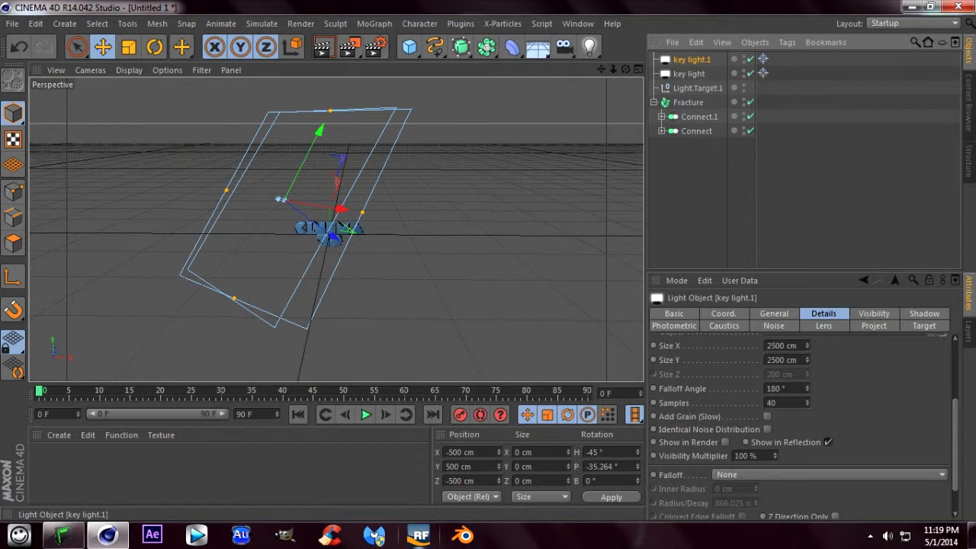
{"action": "double_click", "coordinate": [692, 59]}
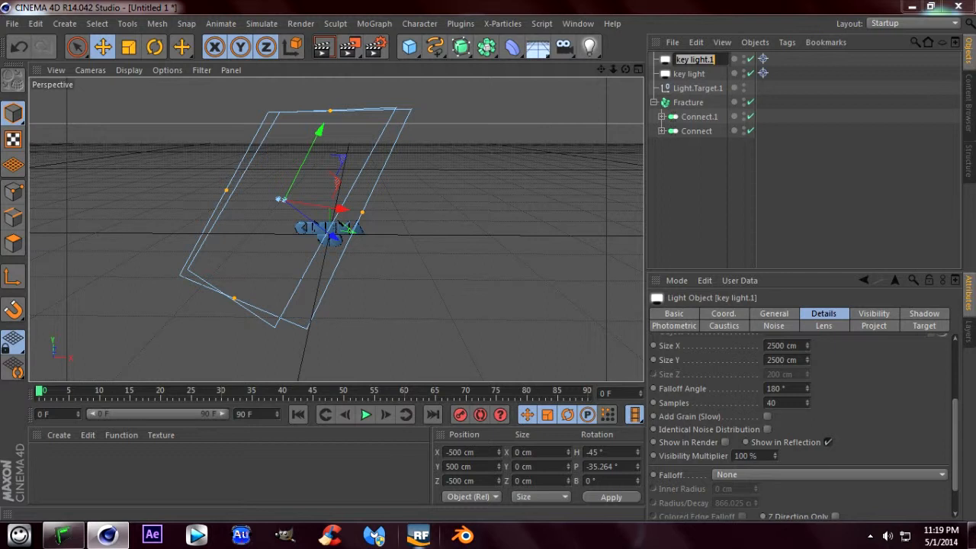
{"action": "type", "text": "fill light"}
{"action": "key", "text": "Return"}
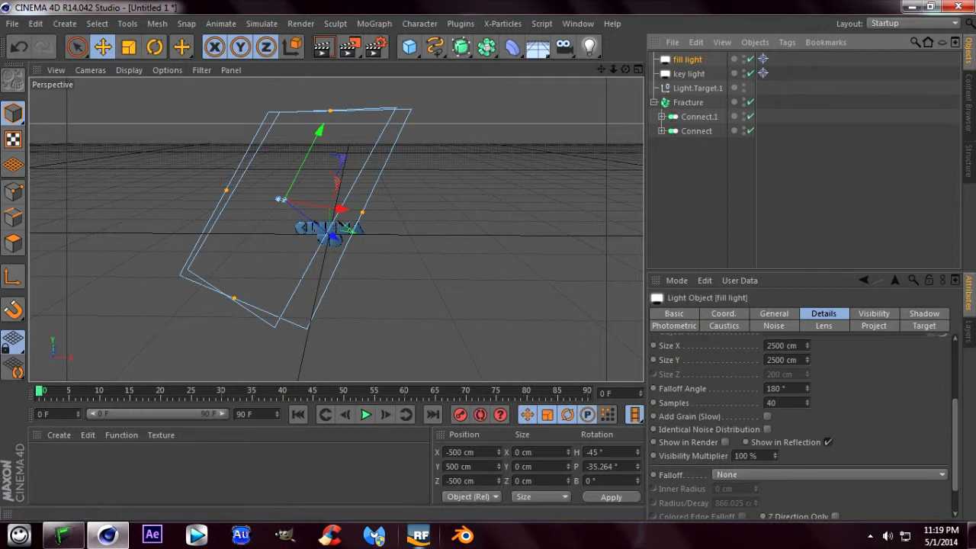
- Tint the fill light pink-violet with hue 289° and saturation 47%
{"action": "left_click", "coordinate": [774, 313]}
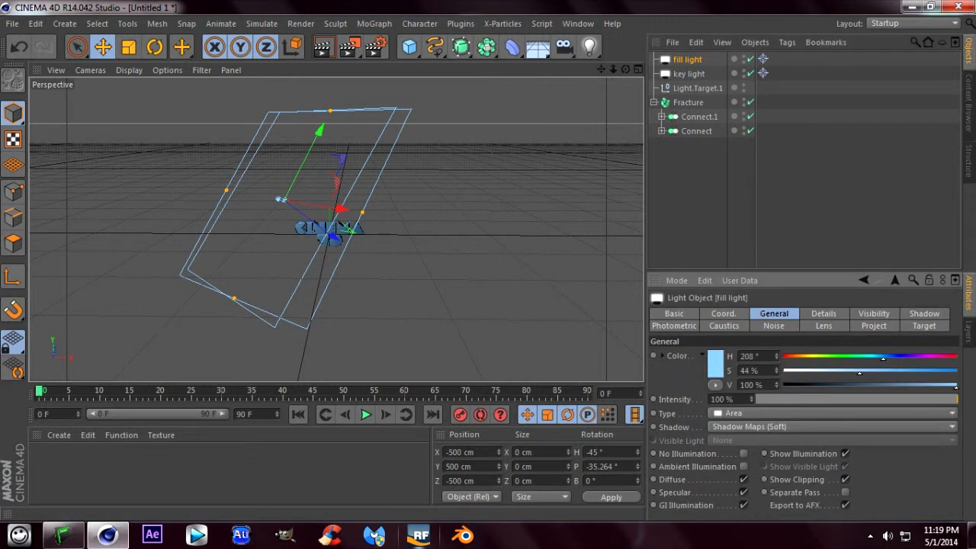
{"action": "left_click_drag", "start_coordinate": [883, 357], "coordinate": [920, 357]}
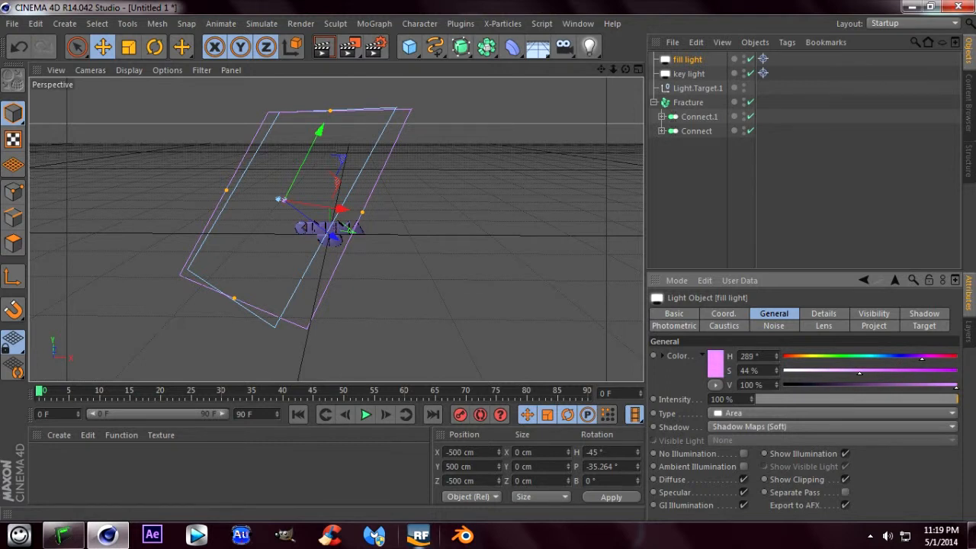
{"action": "left_click_drag", "start_coordinate": [860, 373], "coordinate": [878, 373]}
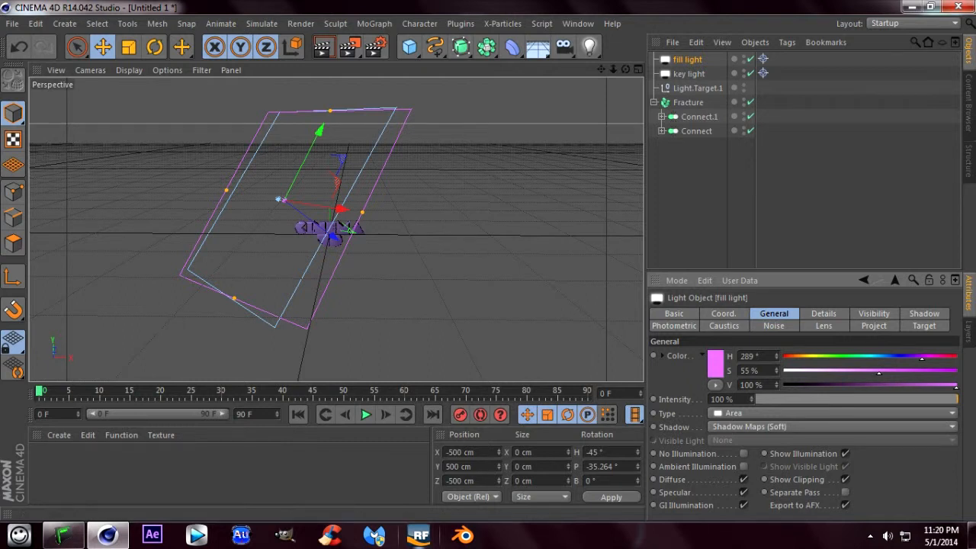
{"action": "left_click_drag", "start_coordinate": [879, 373], "coordinate": [864, 373]}
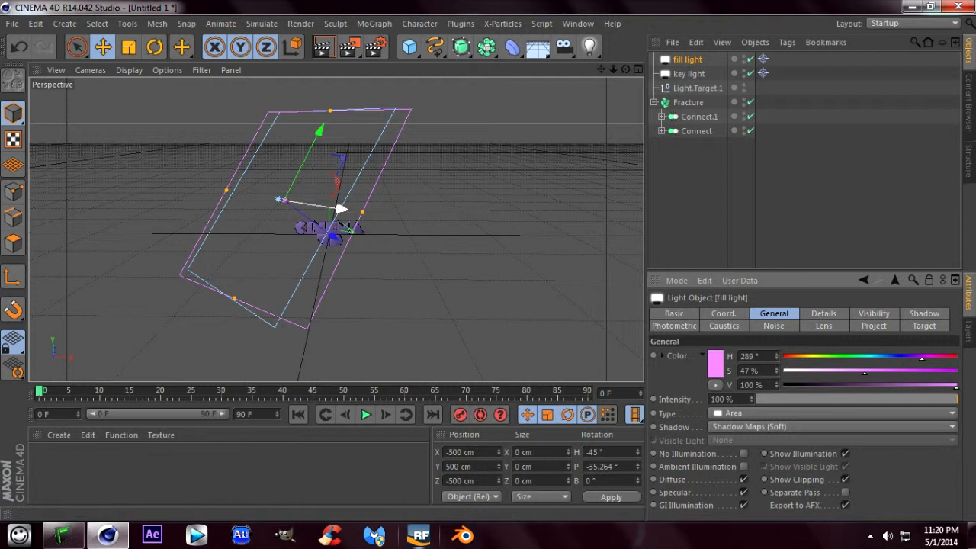
- Move the fill light to the opposite side of the text, at about X 1484 cm, Y 736 cm, Z -826 cm
{"action": "left_click_drag", "start_coordinate": [341, 208], "coordinate": [456, 213]}
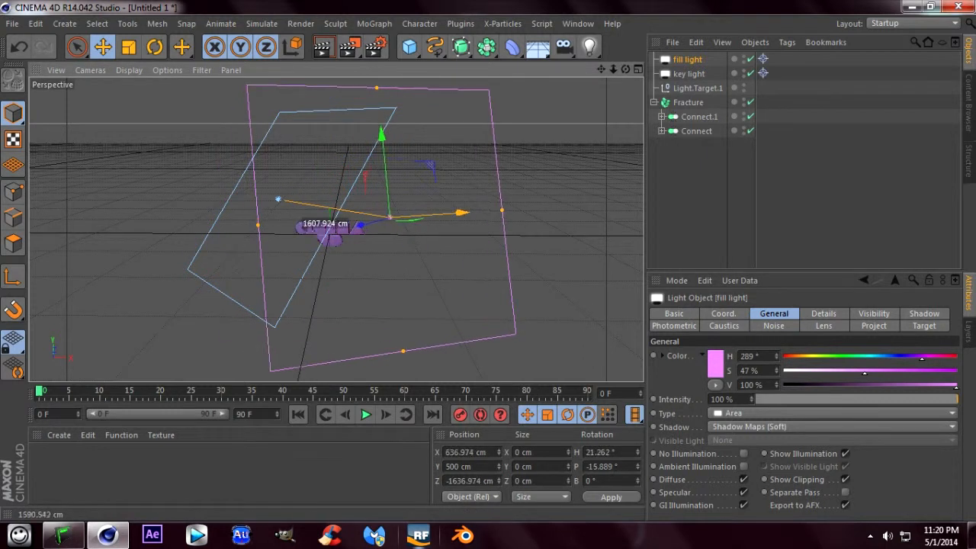
{"action": "left_click_drag", "start_coordinate": [301, 223], "coordinate": [418, 225]}
{"action": "left_click_drag", "start_coordinate": [475, 212], "coordinate": [460, 181]}
{"action": "mouse_move", "coordinate": [397, 206]}
{"action": "left_mouse_down"}
{"action": "mouse_move", "coordinate": [364, 220]}
{"action": "mouse_move", "coordinate": [387, 209]}
{"action": "left_mouse_up"}
{"action": "left_click_drag", "start_coordinate": [488, 180], "coordinate": [512, 176]}
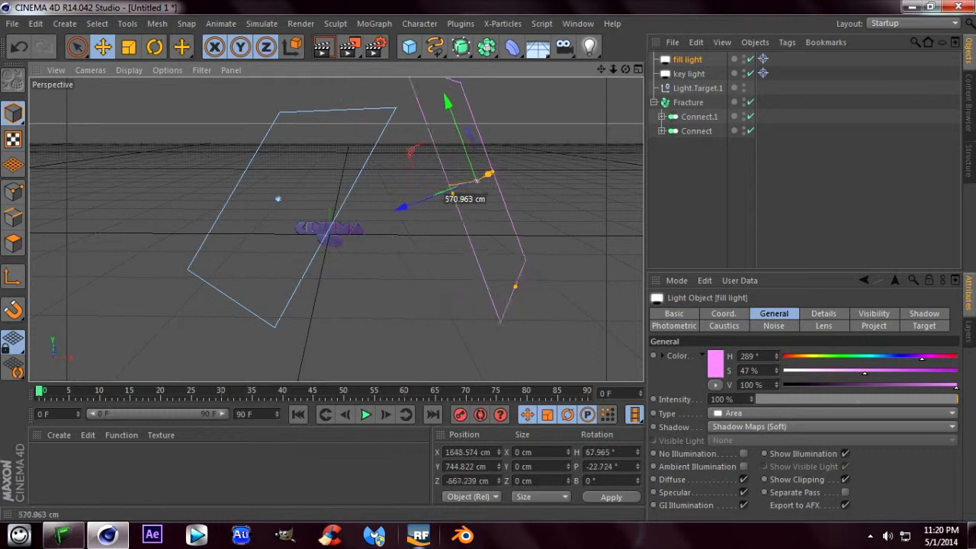
{"action": "left_click_drag", "start_coordinate": [444, 193], "coordinate": [393, 209]}
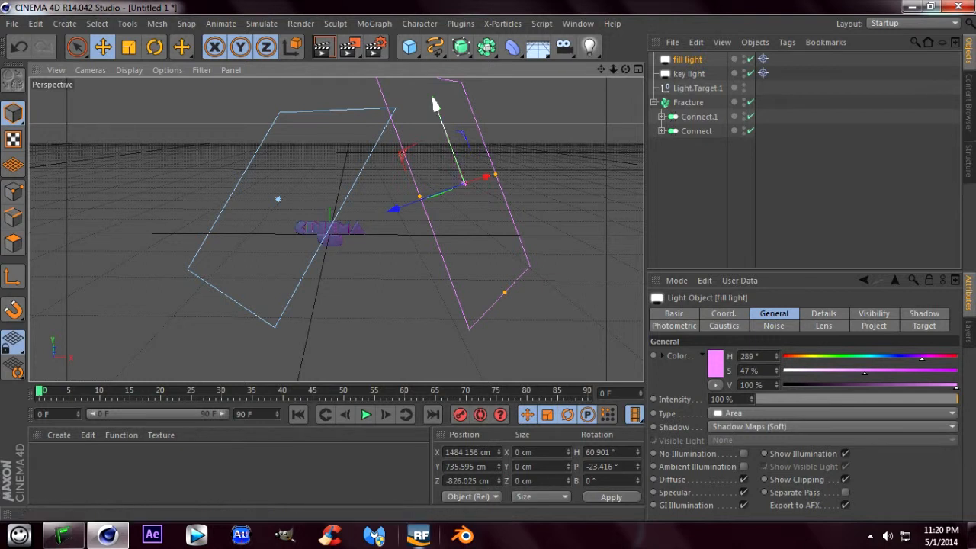
- Move the fill light nearer to the text, to about X 1311 cm, Y 776 cm, Z -730 cm
{"action": "left_click_drag", "start_coordinate": [432, 104], "coordinate": [426, 97]}
{"action": "left_click_drag", "start_coordinate": [392, 204], "coordinate": [379, 210]}
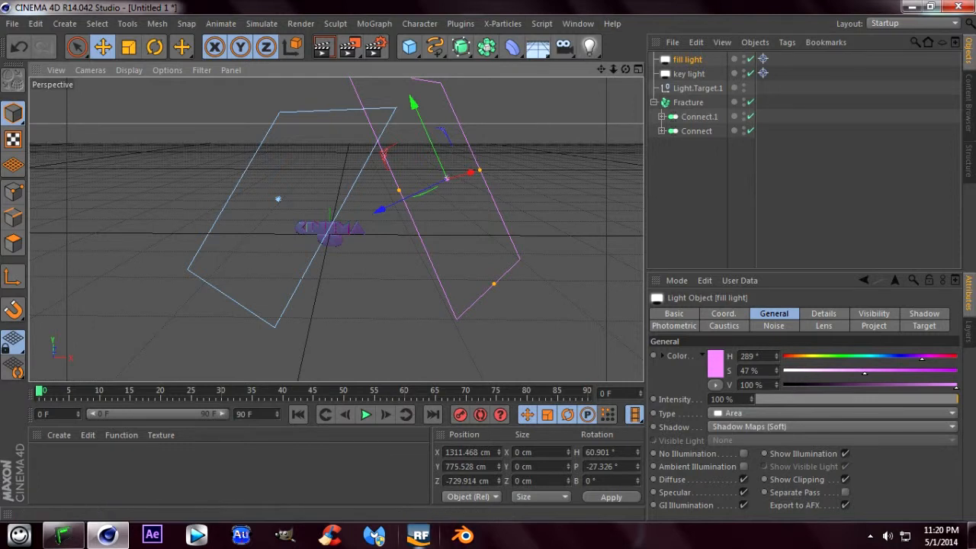
{"action": "left_click_drag", "start_coordinate": [625, 69], "coordinate": [675, 110]}
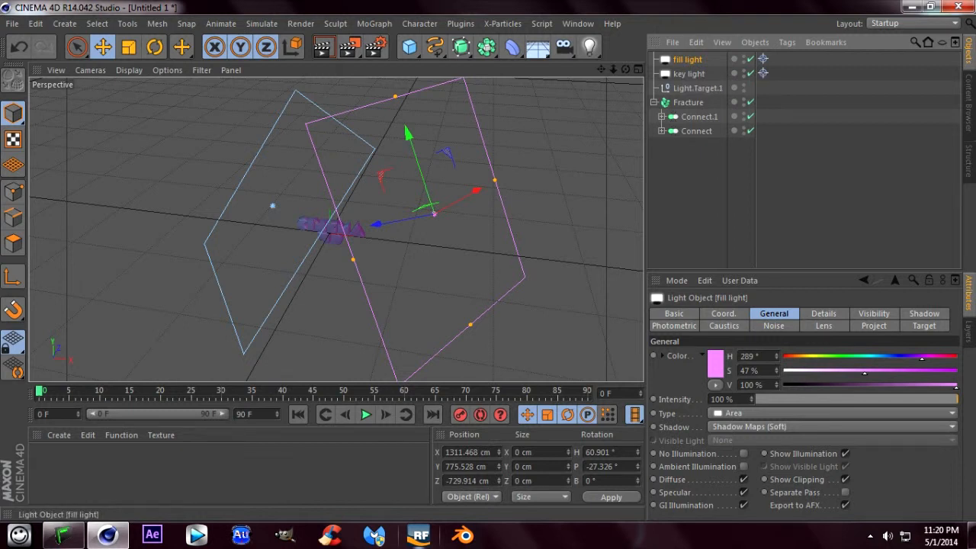
- Duplicate the fill light and rename the copy as "back light"
{"action": "key", "text": "ctrl+c"}
{"action": "key", "text": "ctrl+v"}
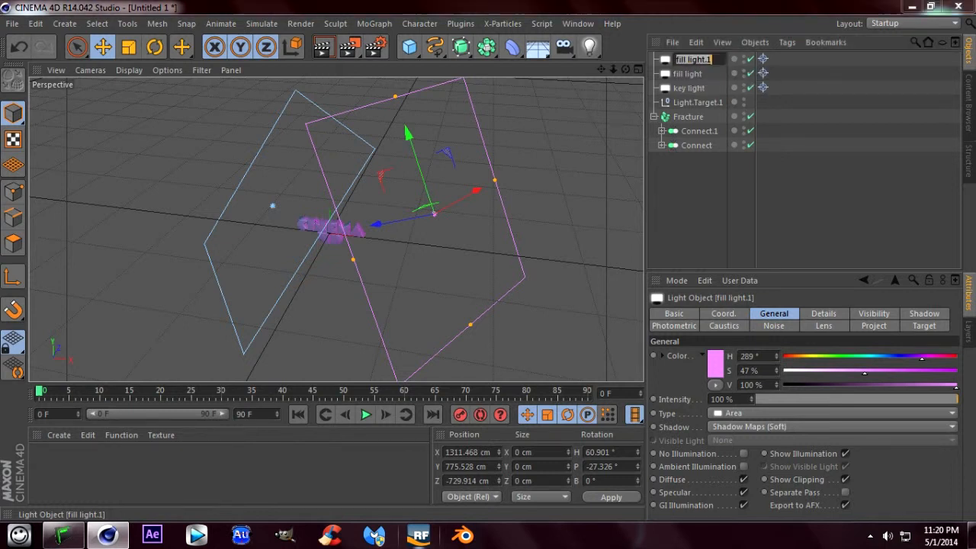
{"action": "double_click", "coordinate": [690, 59]}
{"action": "type", "text": "b"}
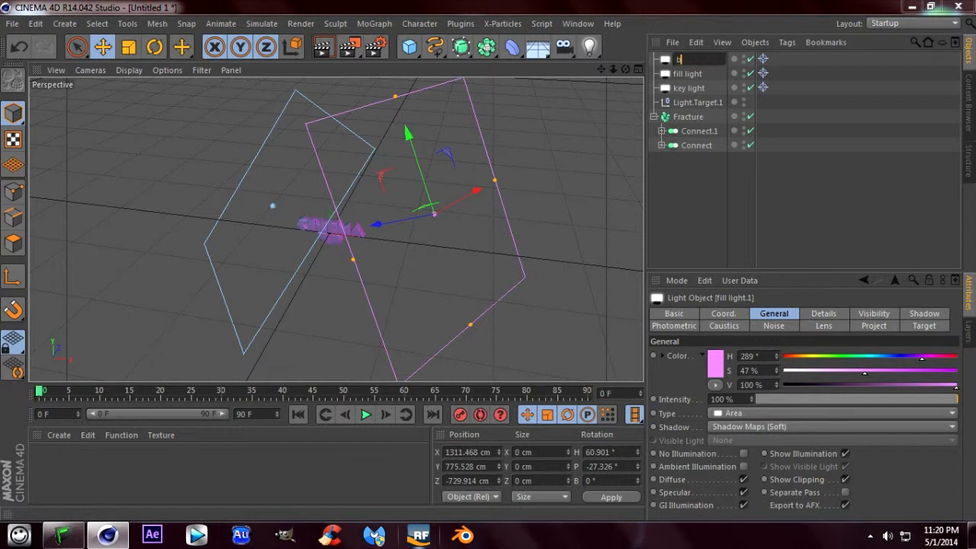
{"action": "type", "text": "ack light"}
{"action": "key", "text": "Return"}
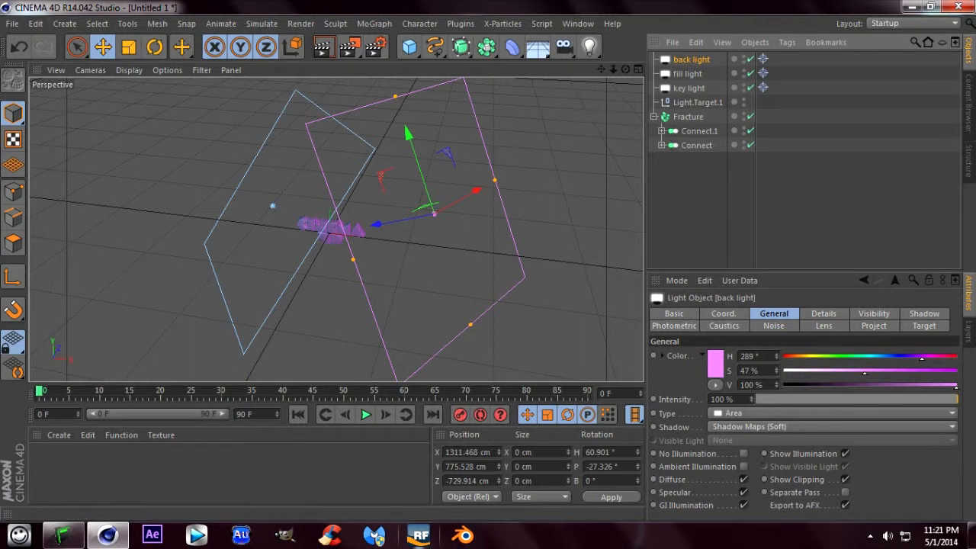
- Tint the back light yellow with hue 43° and saturation 61%
{"action": "left_click_drag", "start_coordinate": [922, 359], "coordinate": [798, 359]}
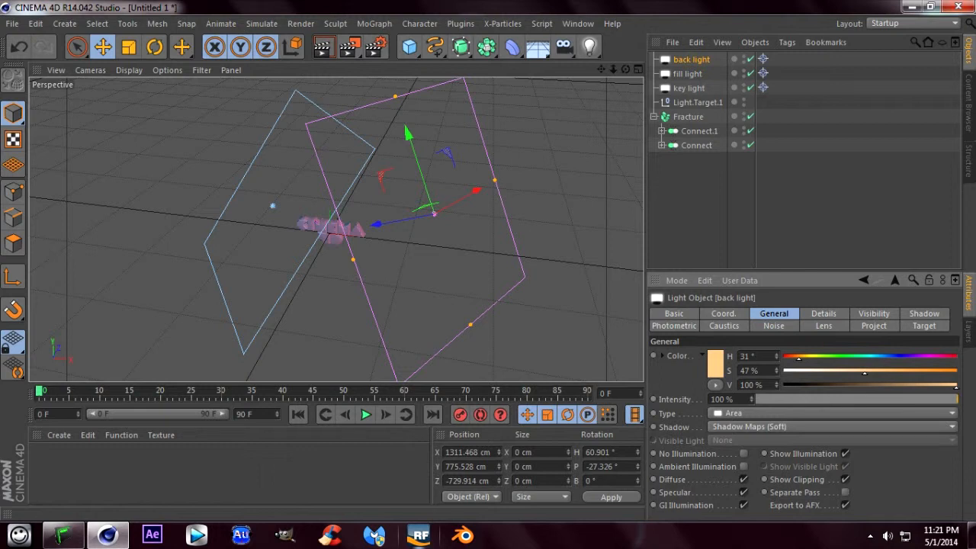
{"action": "left_click_drag", "start_coordinate": [800, 358], "coordinate": [804, 358]}
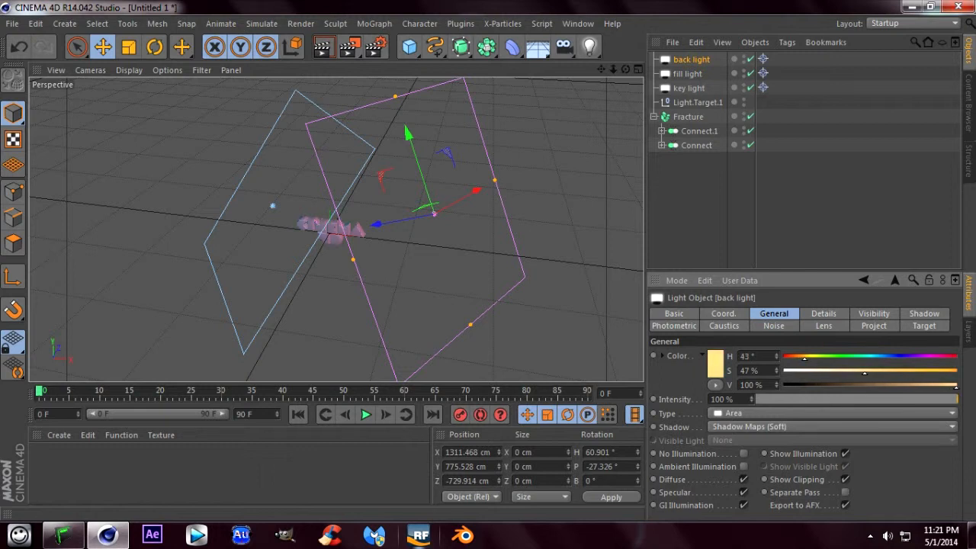
{"action": "mouse_move", "coordinate": [864, 371]}
{"action": "left_mouse_down"}
{"action": "mouse_move", "coordinate": [898, 371]}
{"action": "mouse_move", "coordinate": [890, 370]}
{"action": "left_mouse_up"}
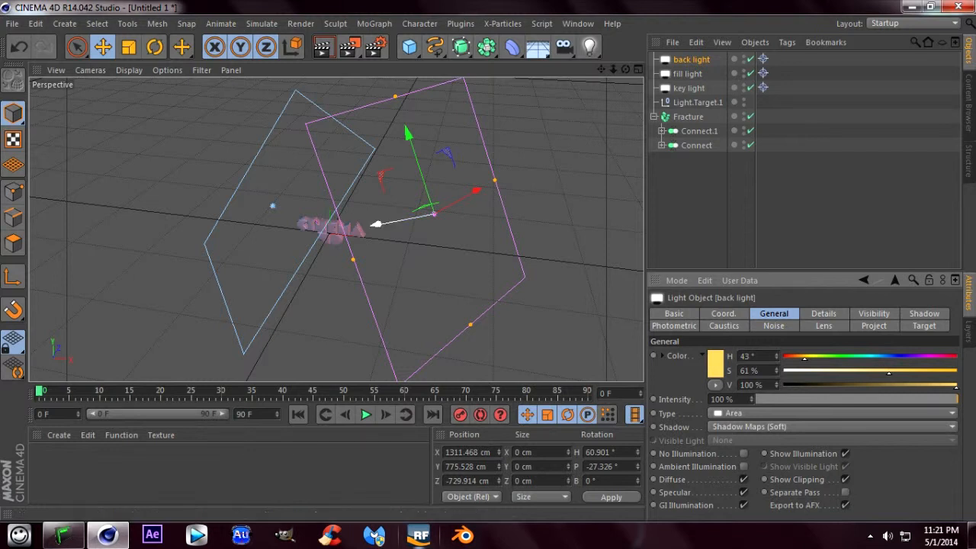
- Move the back light up and behind the text, to about X 483 cm, Y 1390 cm, Z 1332 cm
{"action": "left_click_drag", "start_coordinate": [434, 214], "coordinate": [450, 114]}
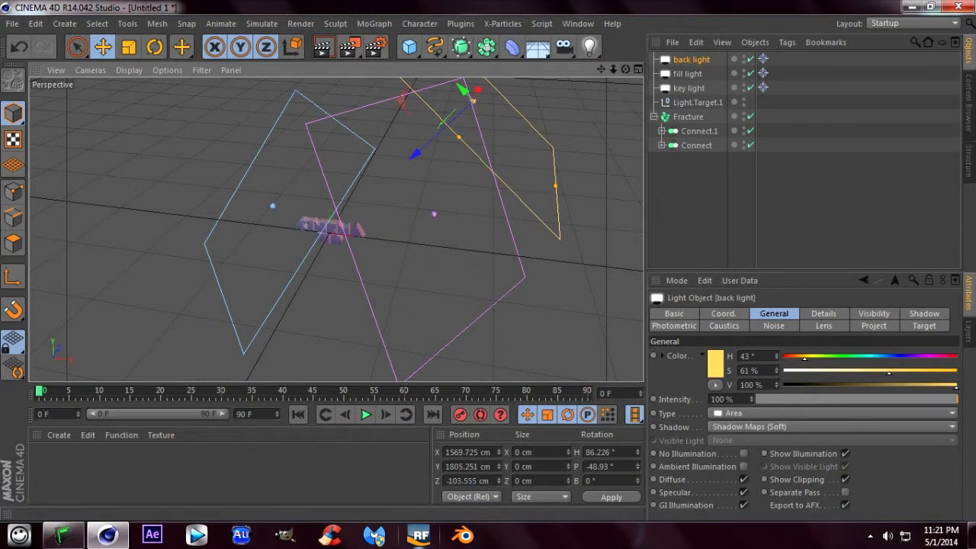
{"action": "left_click_drag", "start_coordinate": [625, 69], "coordinate": [602, 70]}
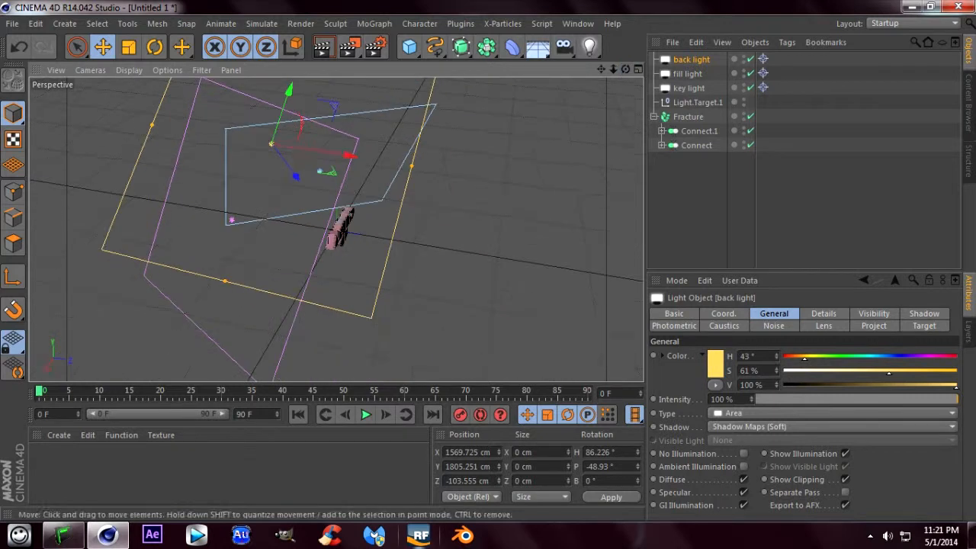
{"action": "left_click_drag", "start_coordinate": [354, 156], "coordinate": [629, 130]}
{"action": "left_click_drag", "start_coordinate": [527, 174], "coordinate": [410, 207]}
{"action": "left_click_drag", "start_coordinate": [439, 113], "coordinate": [414, 87]}
{"action": "left_click_drag", "start_coordinate": [403, 187], "coordinate": [395, 192]}
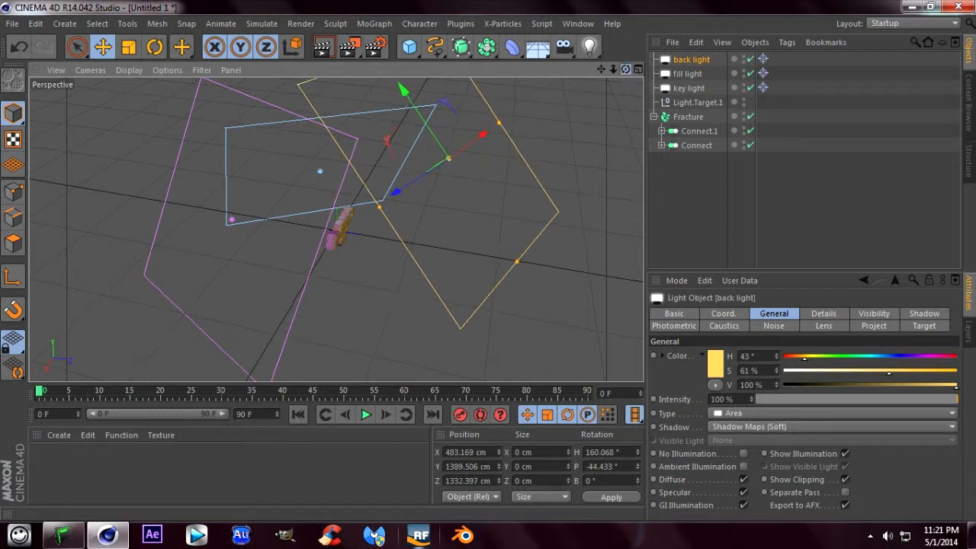
- Group the back, fill and key lights together with their target object under one null
{"action": "left_click_drag", "start_coordinate": [625, 70], "coordinate": [721, 32]}
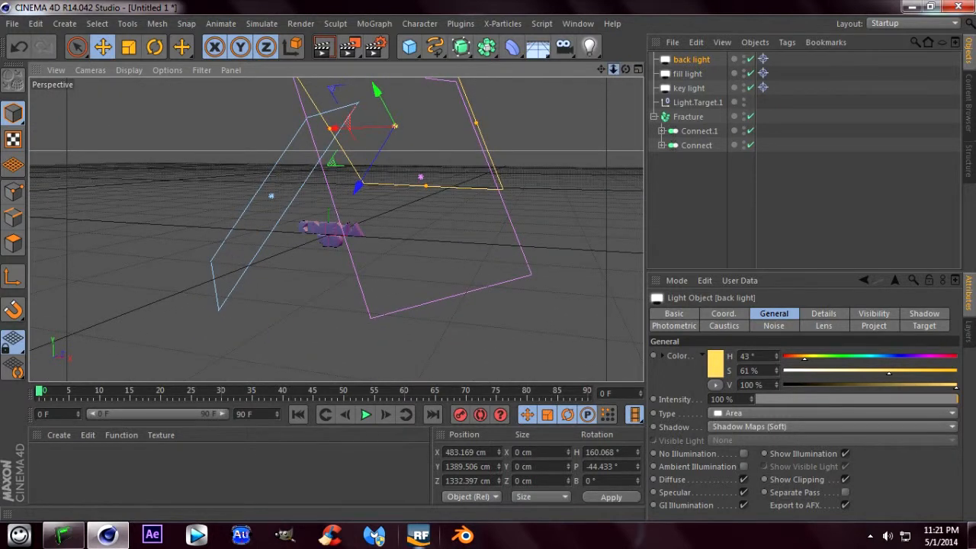
{"action": "left_click_drag", "start_coordinate": [613, 70], "coordinate": [853, 65]}
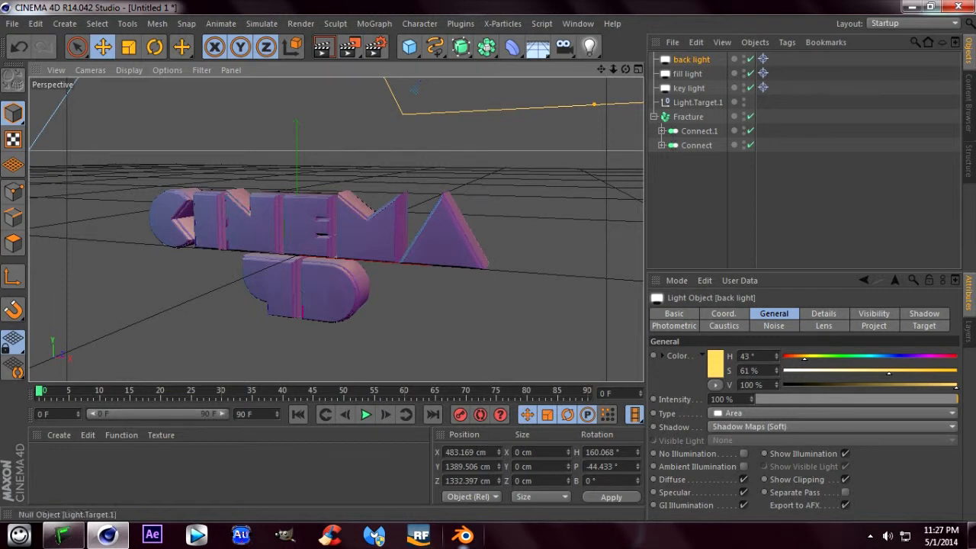
{"action": "left_click_drag", "start_coordinate": [684, 69], "coordinate": [672, 107]}
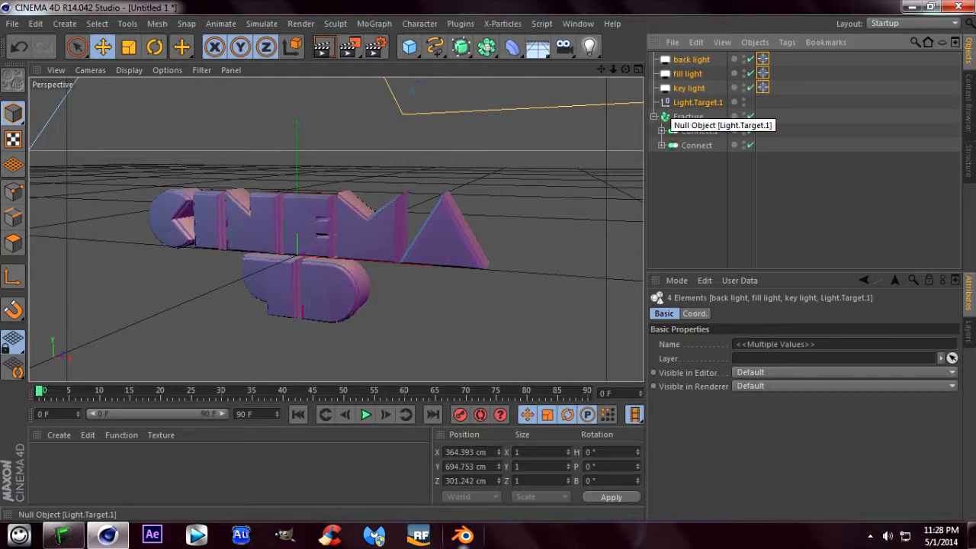
{"action": "key", "text": "alt+g"}
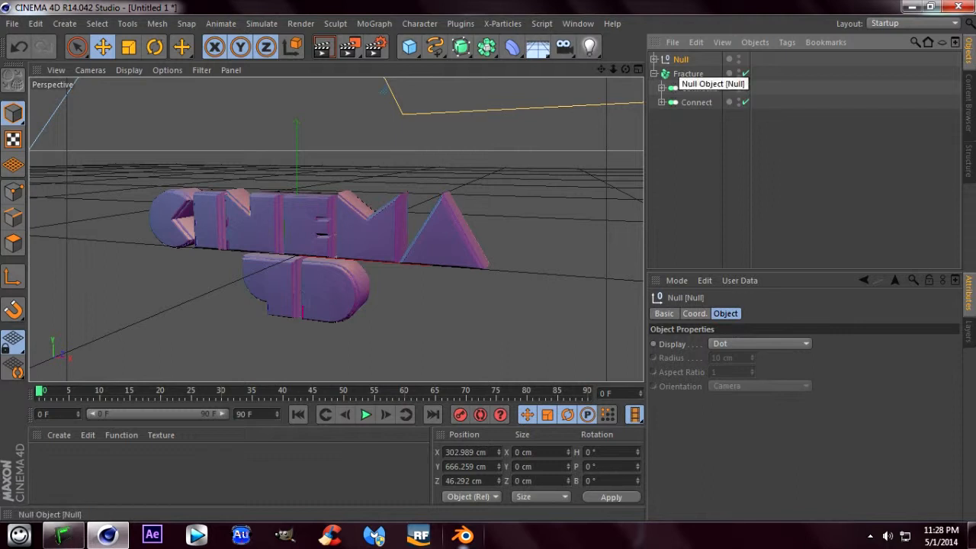
- Rename the null that holds the lights as "lighting"
{"action": "double_click", "coordinate": [681, 60]}
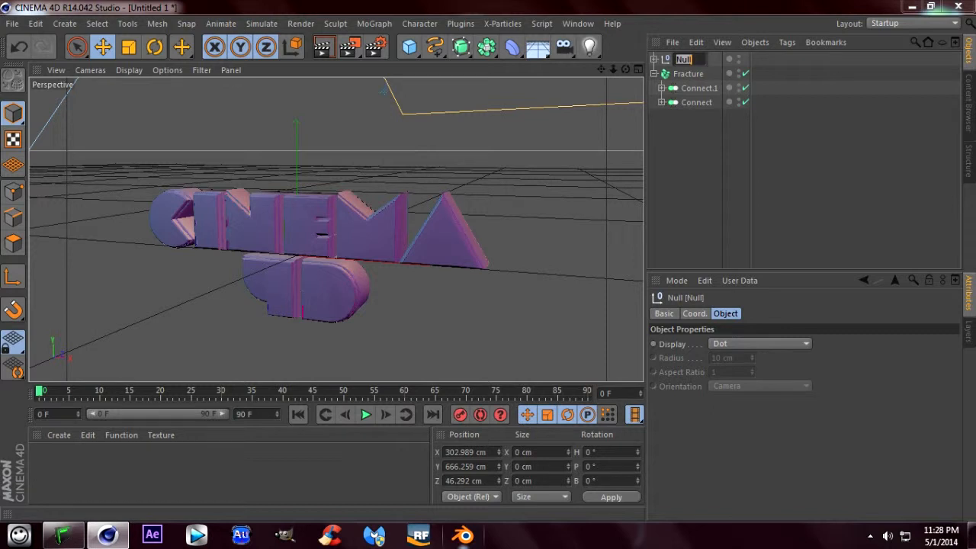
{"action": "type", "text": "lighting"}
{"action": "key", "text": "Return"}
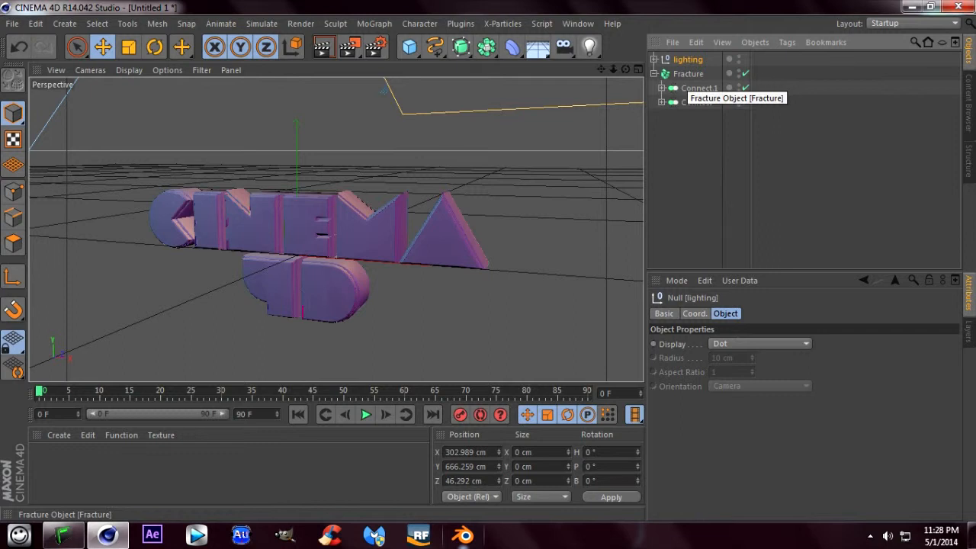
- Add a MoGraph Shader effector to the Fracture object
{"action": "left_click", "coordinate": [686, 75]}
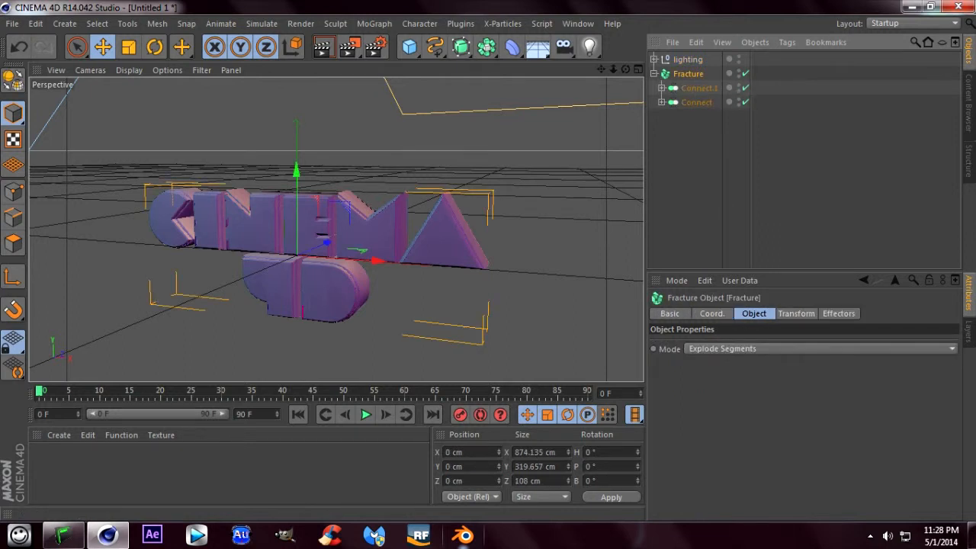
{"action": "left_click", "coordinate": [375, 24]}
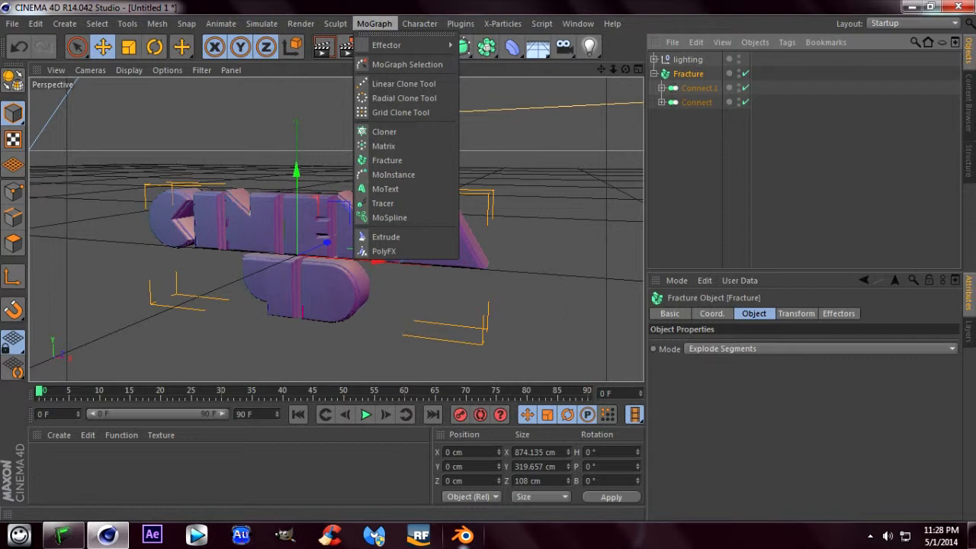
{"action": "mouse_move", "coordinate": [397, 45]}
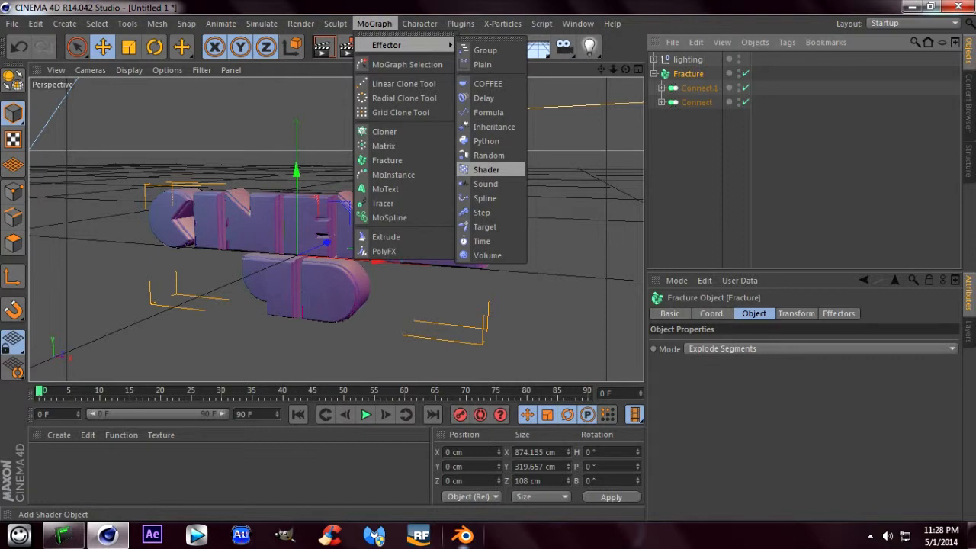
{"action": "left_click", "coordinate": [487, 169]}
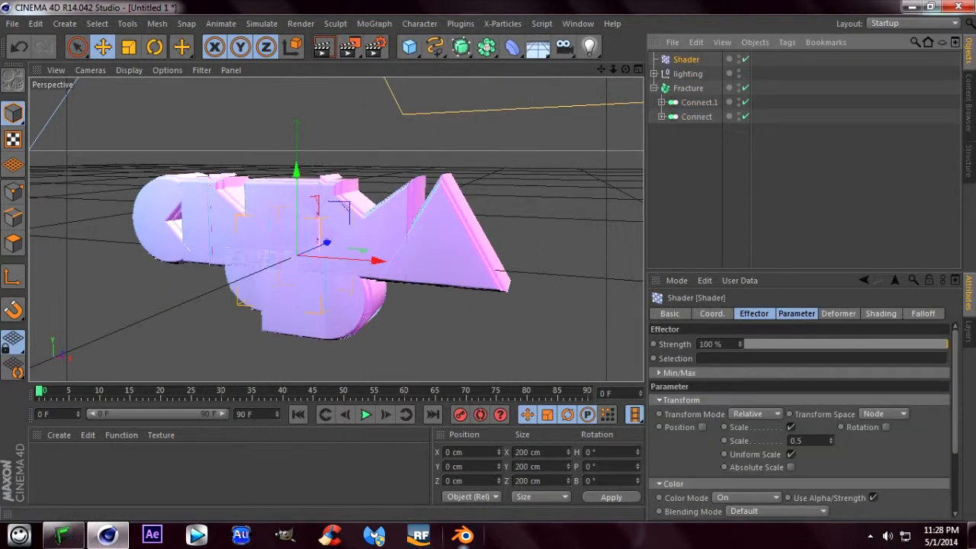
- Disable the Shader effector's scale transform and enable its position transform with a Y offset of 1000 cm
{"action": "left_click", "coordinate": [797, 314]}
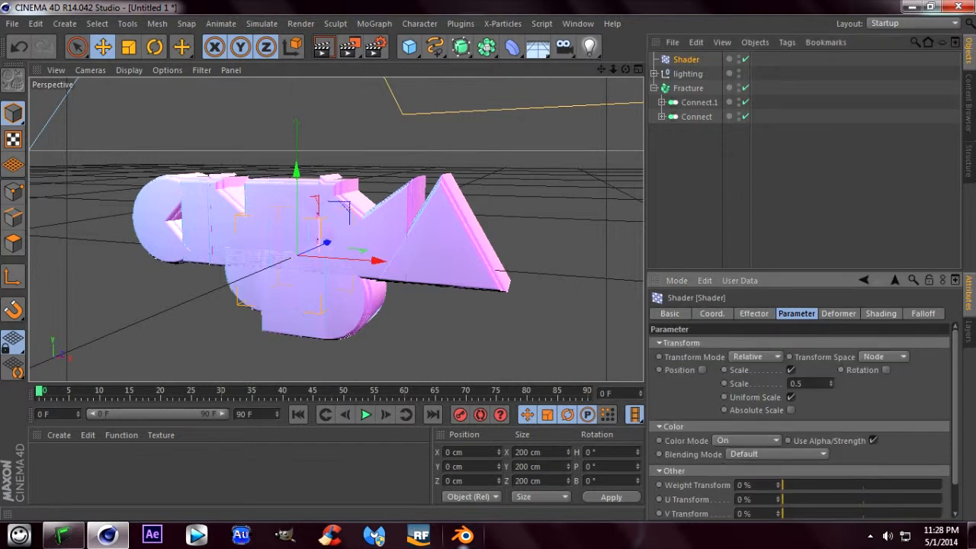
{"action": "left_click", "coordinate": [791, 370]}
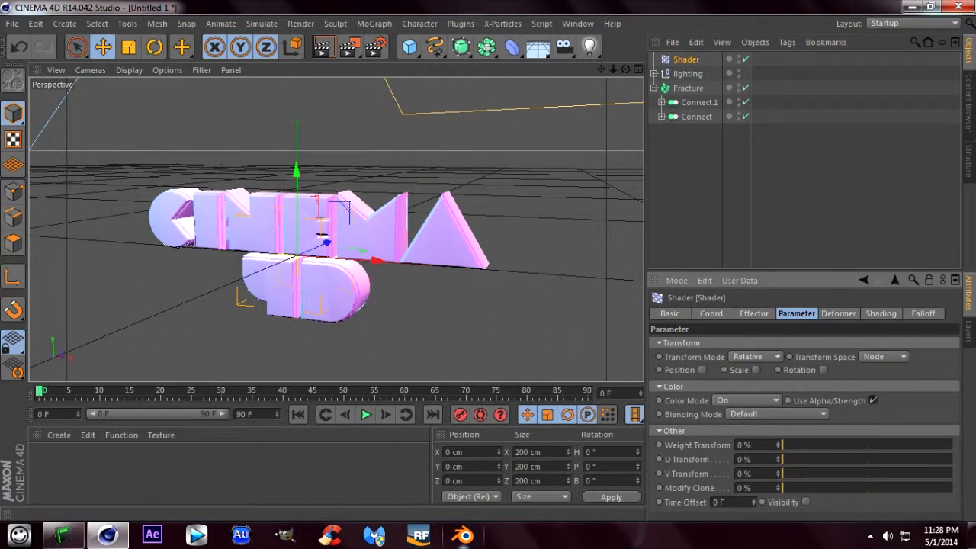
{"action": "left_click", "coordinate": [703, 370]}
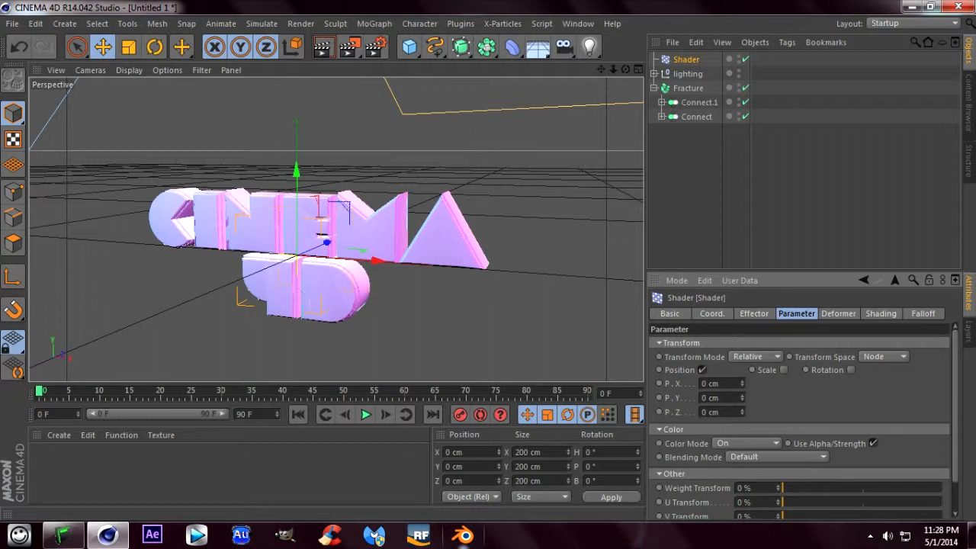
{"action": "left_click_drag", "start_coordinate": [719, 398], "coordinate": [702, 398]}
{"action": "type", "text": "1000"}
{"action": "key", "text": "Return"}
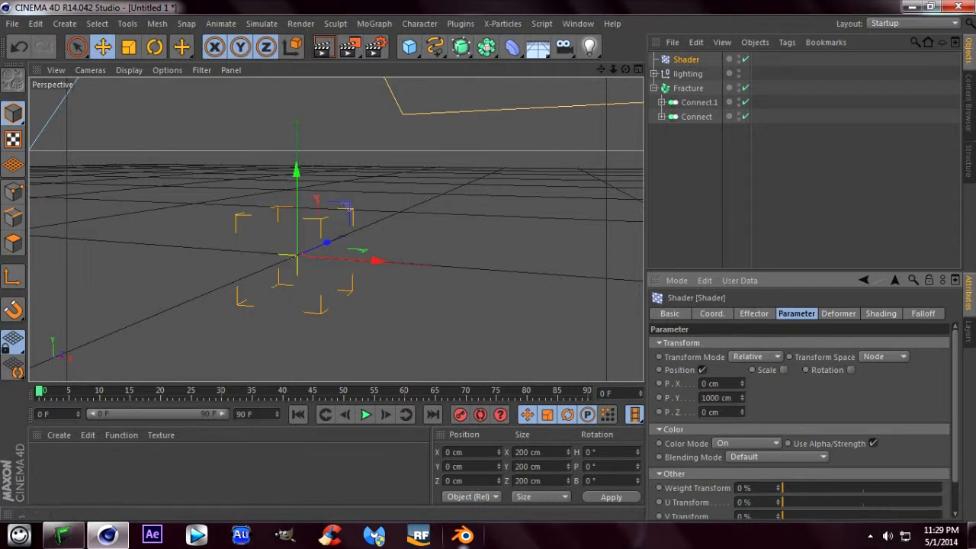
- Set the Shader effector's falloff shape to Box
{"action": "scroll", "coordinate": [337, 229], "scroll_direction": "down", "scroll_amount": 10}
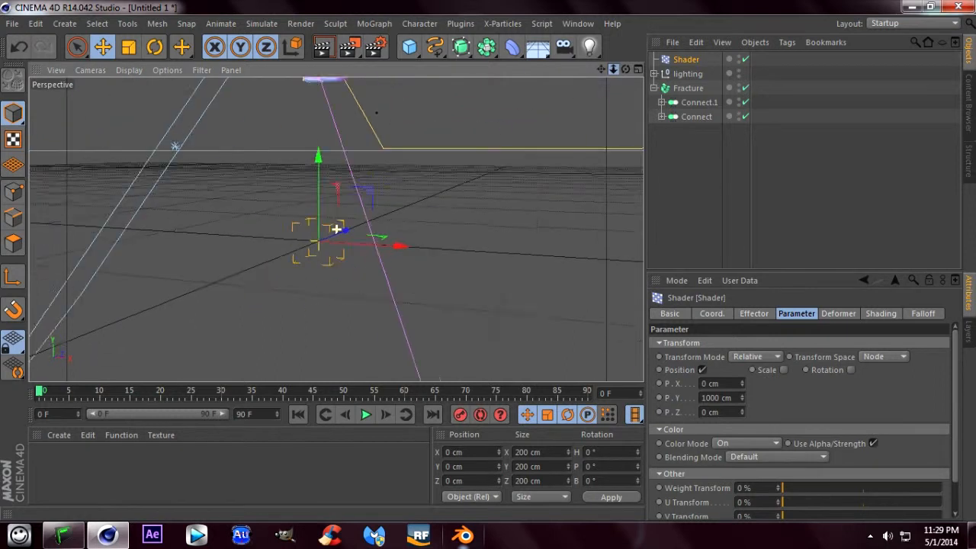
{"action": "scroll", "coordinate": [337, 229], "scroll_direction": "up", "scroll_amount": 8}
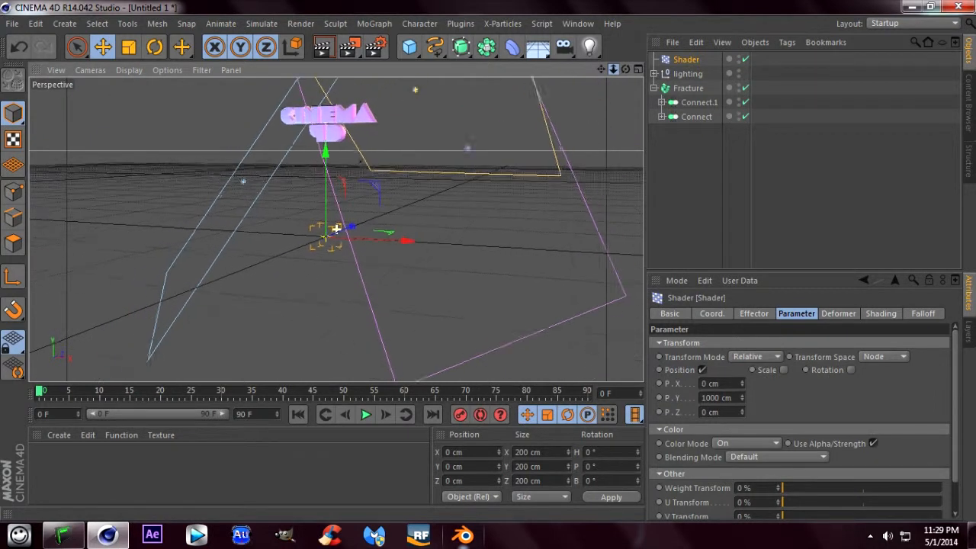
{"action": "scroll", "coordinate": [337, 228], "scroll_direction": "down", "scroll_amount": 3}
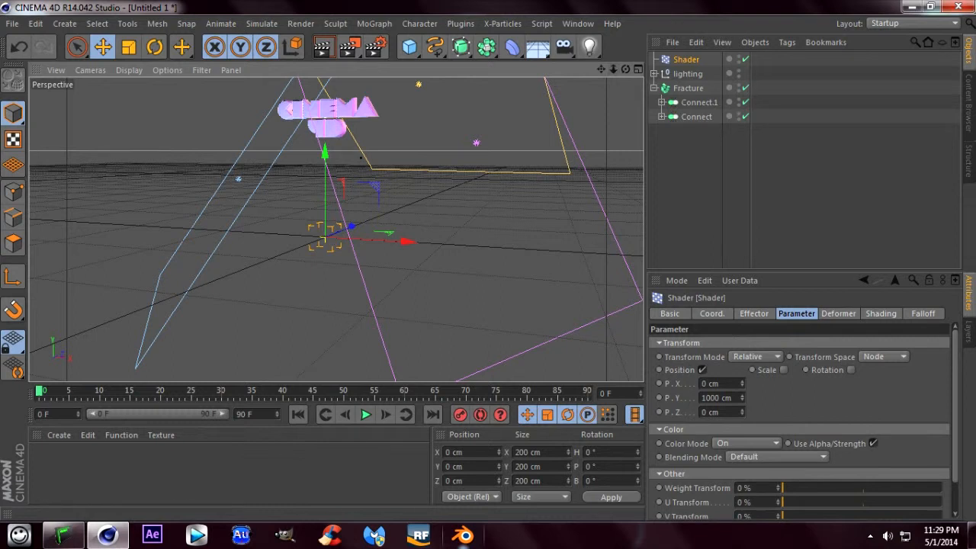
{"action": "left_click", "coordinate": [923, 313]}
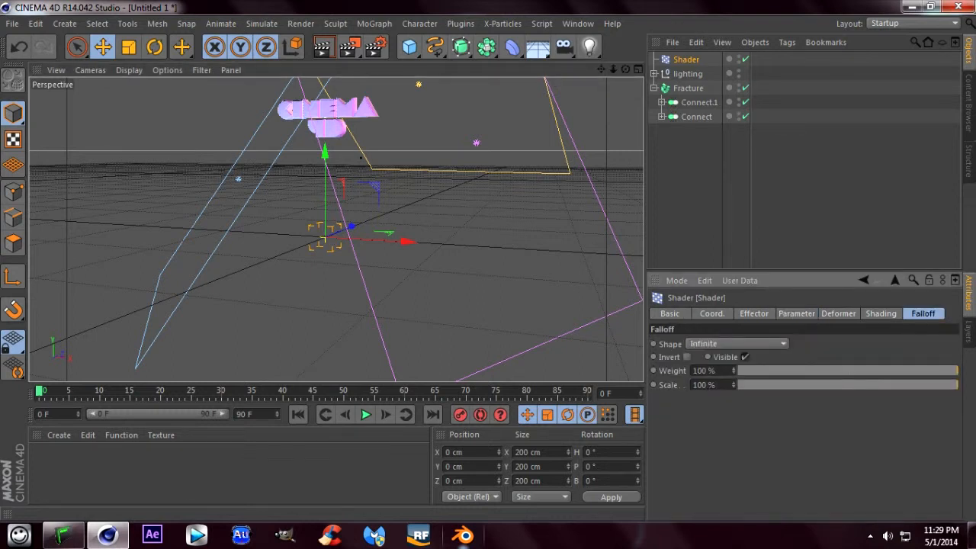
{"action": "left_click", "coordinate": [736, 343]}
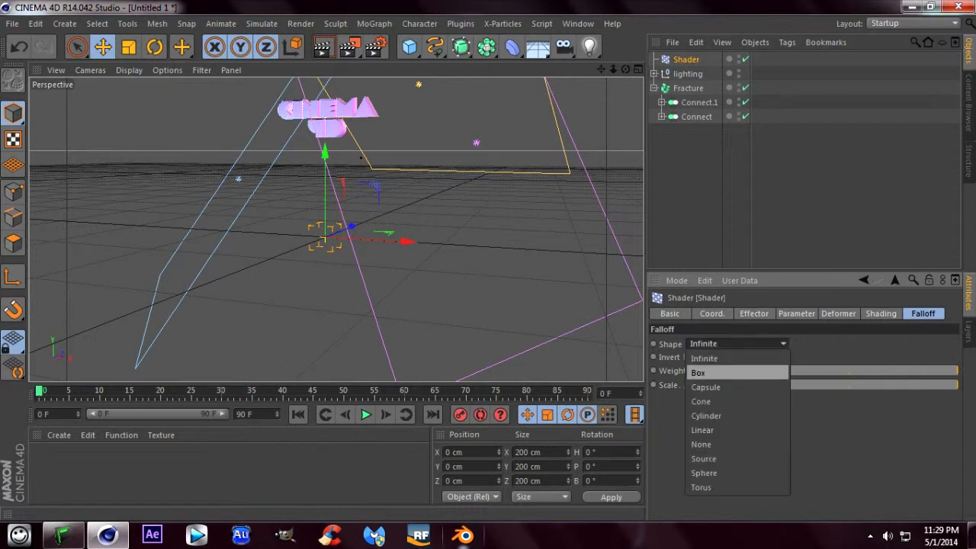
{"action": "left_click", "coordinate": [705, 371]}
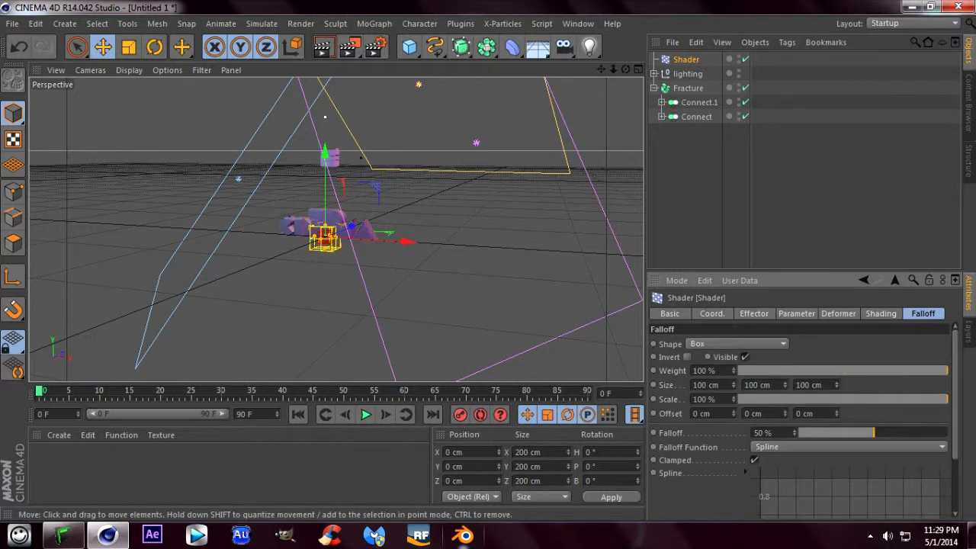
- Widen the Shader effector's falloff box along X to a size of about 495 cm, so it spans the word CINEMA
{"action": "scroll", "coordinate": [397, 191], "scroll_direction": "up", "scroll_amount": 10}
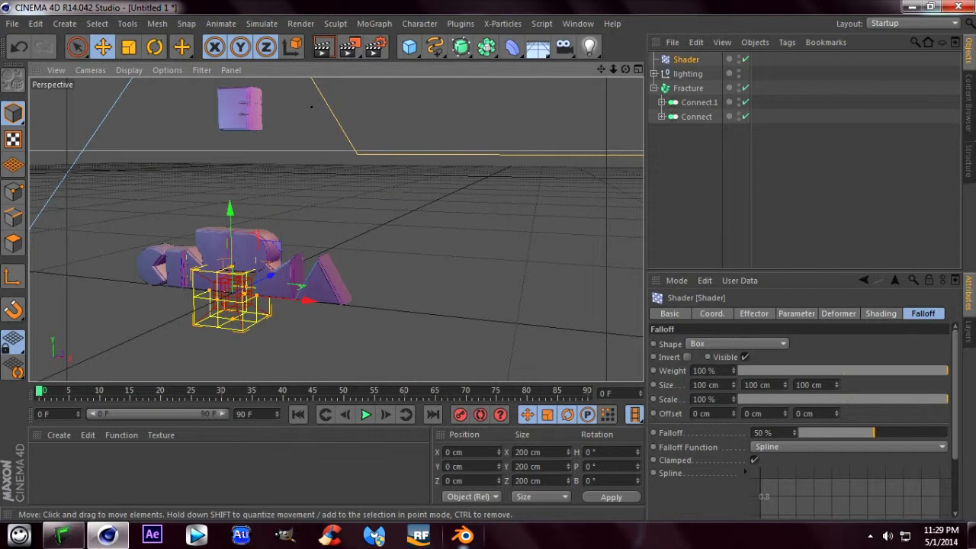
{"action": "scroll", "coordinate": [397, 192], "scroll_direction": "up", "scroll_amount": 3}
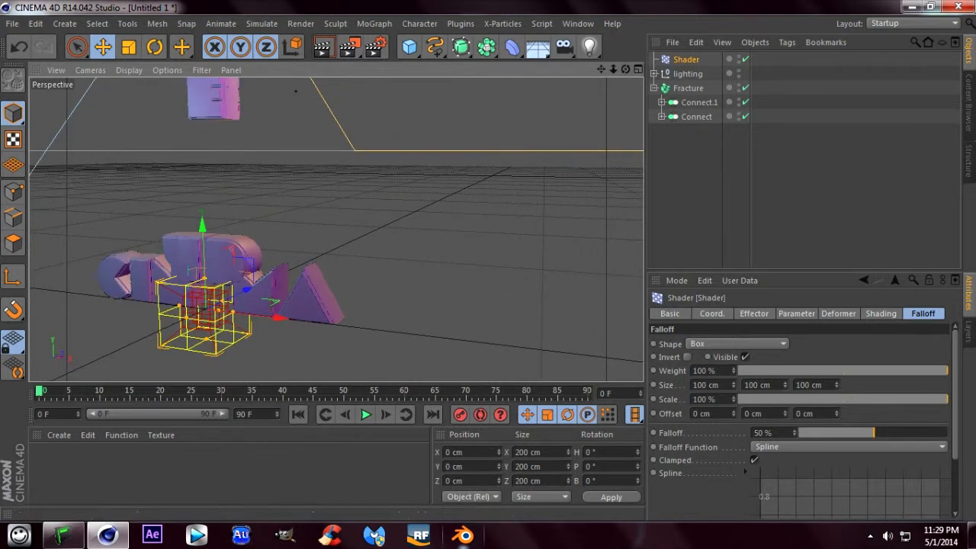
{"action": "left_click_drag", "start_coordinate": [601, 69], "coordinate": [743, 52]}
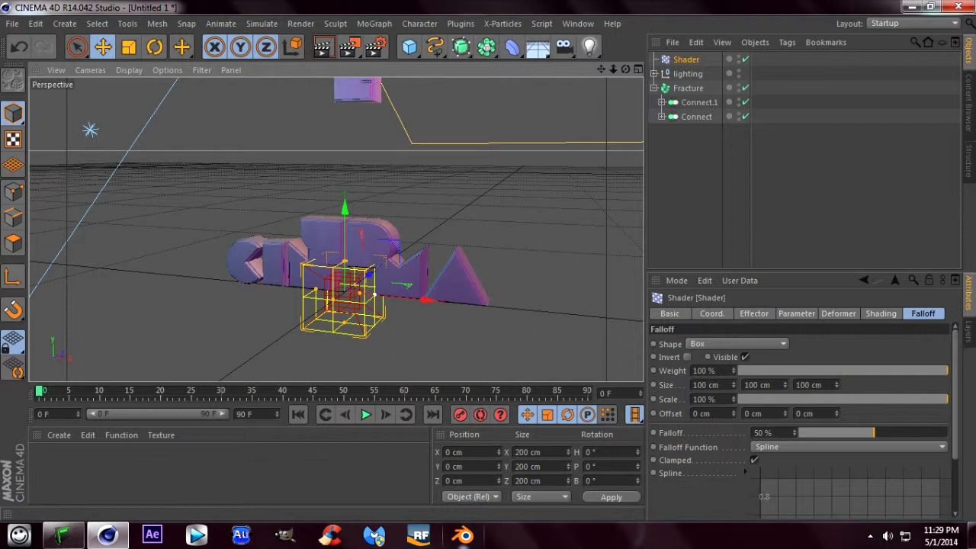
{"action": "left_click_drag", "start_coordinate": [375, 295], "coordinate": [507, 308]}
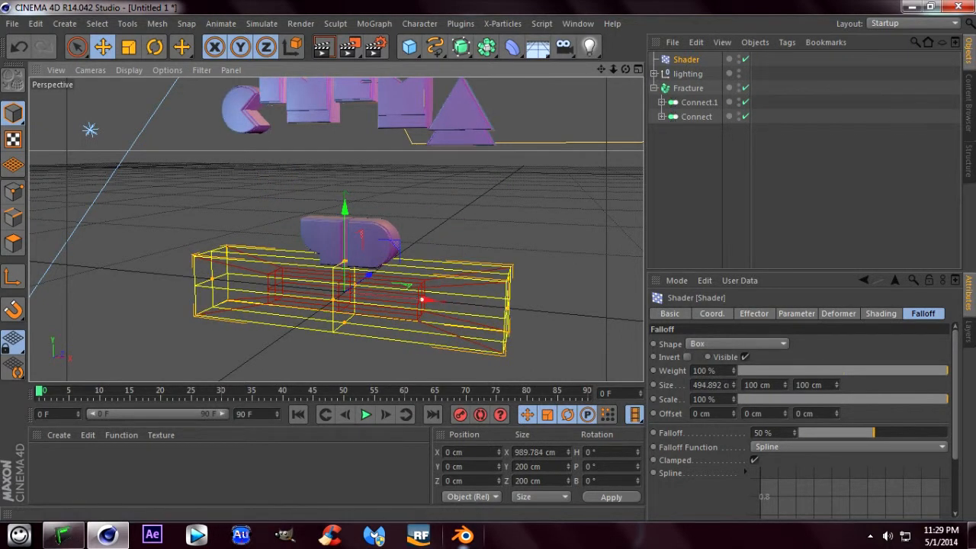
- Lower the Shader effector's falloff to about 17 % and enlarge its box to about 179 cm in Y and 180 cm in Z
{"action": "left_click_drag", "start_coordinate": [421, 299], "coordinate": [477, 304]}
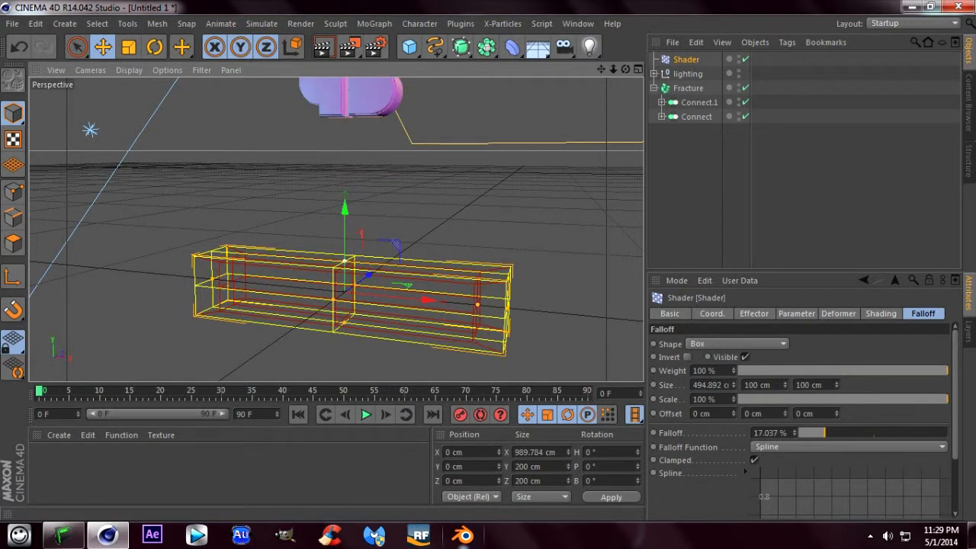
{"action": "left_click_drag", "start_coordinate": [344, 260], "coordinate": [344, 236]}
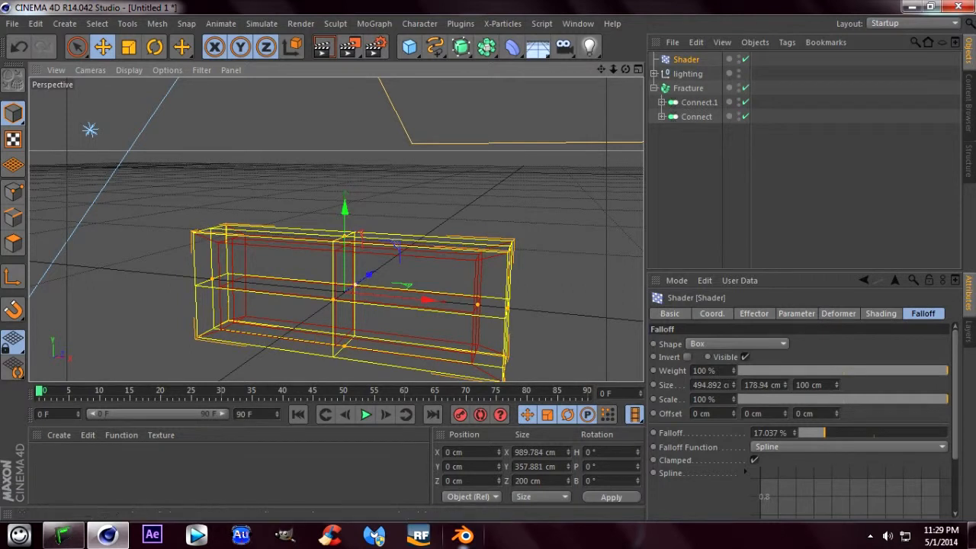
{"action": "left_click_drag", "start_coordinate": [355, 284], "coordinate": [361, 280]}
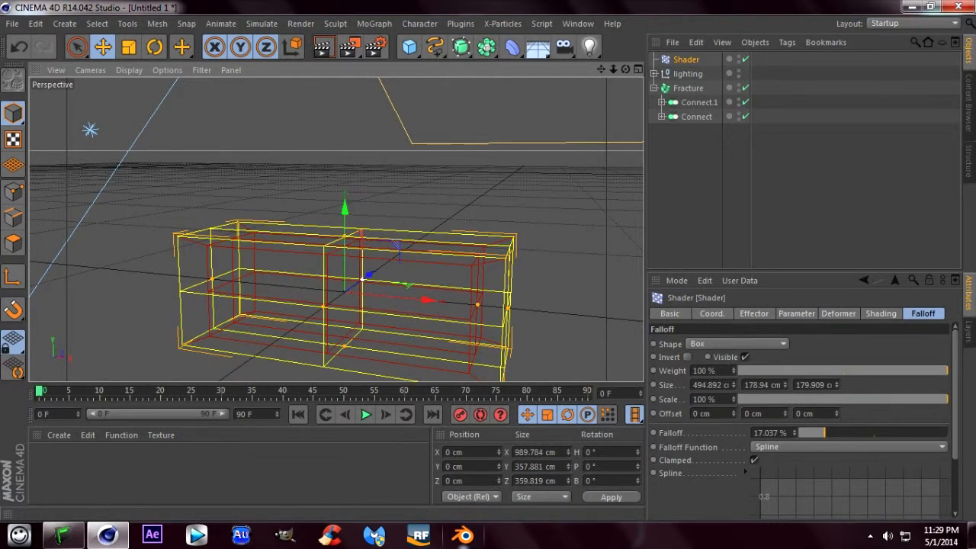
{"action": "scroll", "coordinate": [338, 228], "scroll_direction": "down", "scroll_amount": 8}
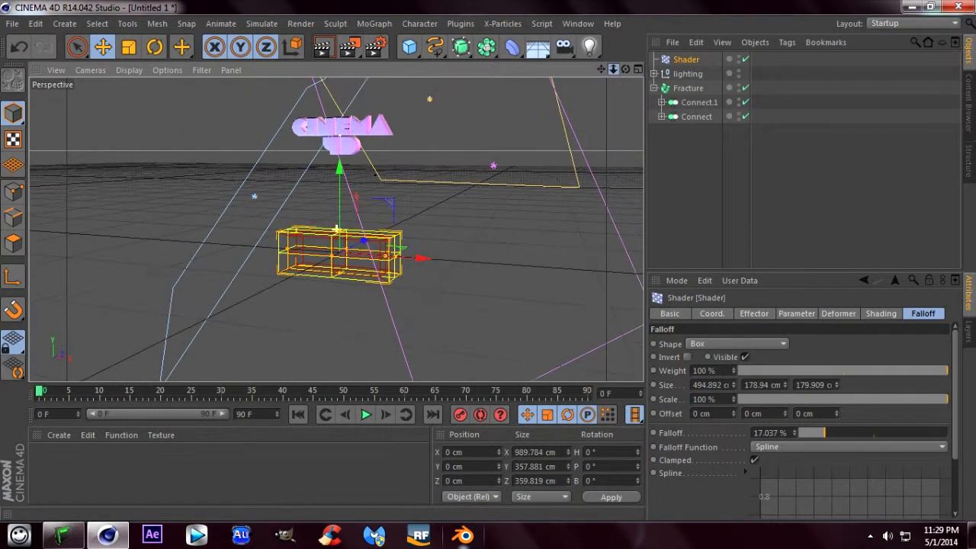
{"action": "scroll", "coordinate": [336, 228], "scroll_direction": "up", "scroll_amount": 6}
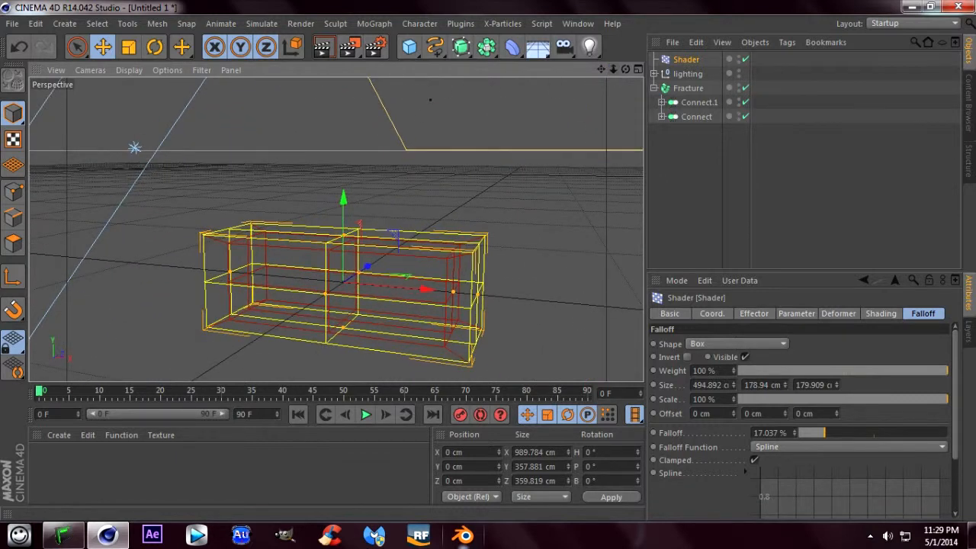
- Widen the Shader effector's falloff box to about 579 cm in X and recentre the effector at about X 0.6 cm
{"action": "left_click_drag", "start_coordinate": [424, 289], "coordinate": [472, 294]}
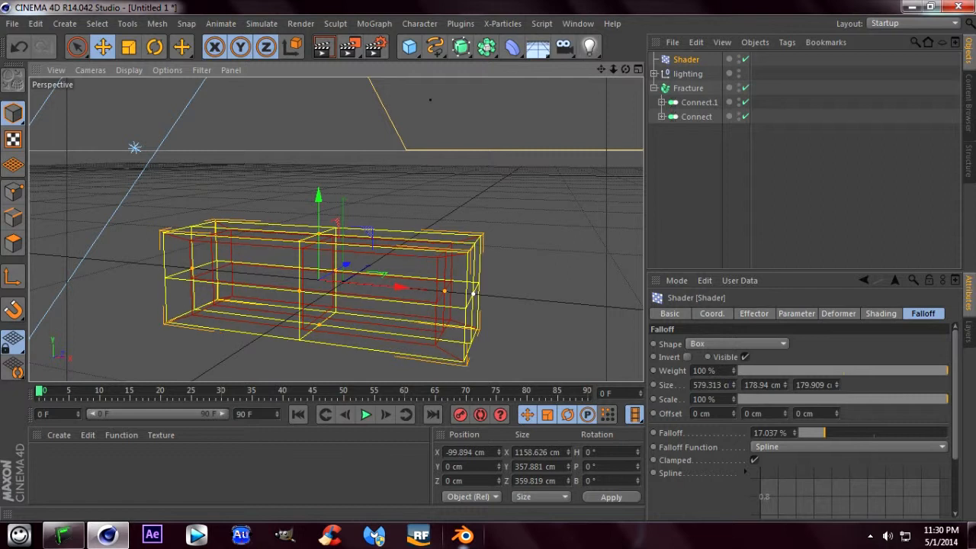
{"action": "mouse_move", "coordinate": [613, 69]}
{"action": "left_mouse_down"}
{"action": "mouse_move", "coordinate": [561, 71]}
{"action": "mouse_move", "coordinate": [619, 71]}
{"action": "left_mouse_up"}
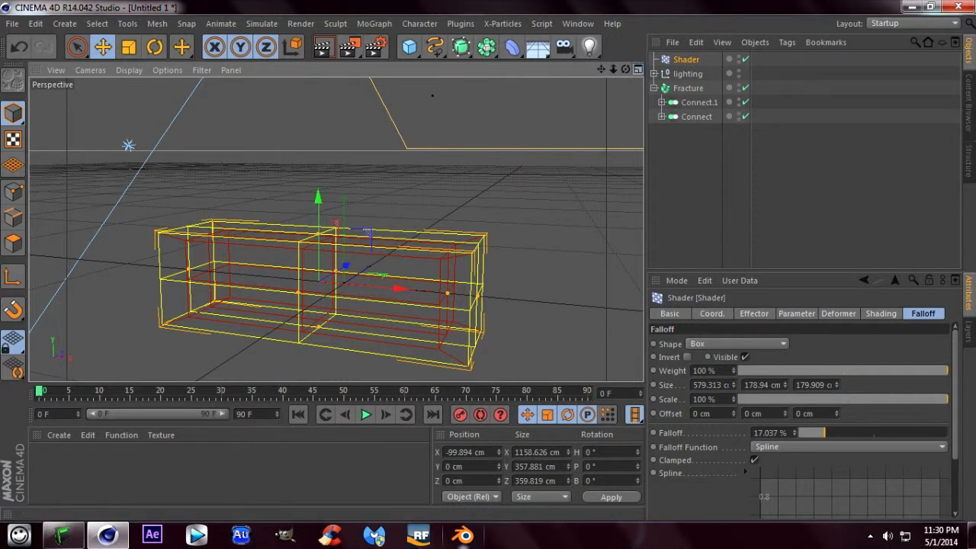
{"action": "left_click", "coordinate": [638, 70]}
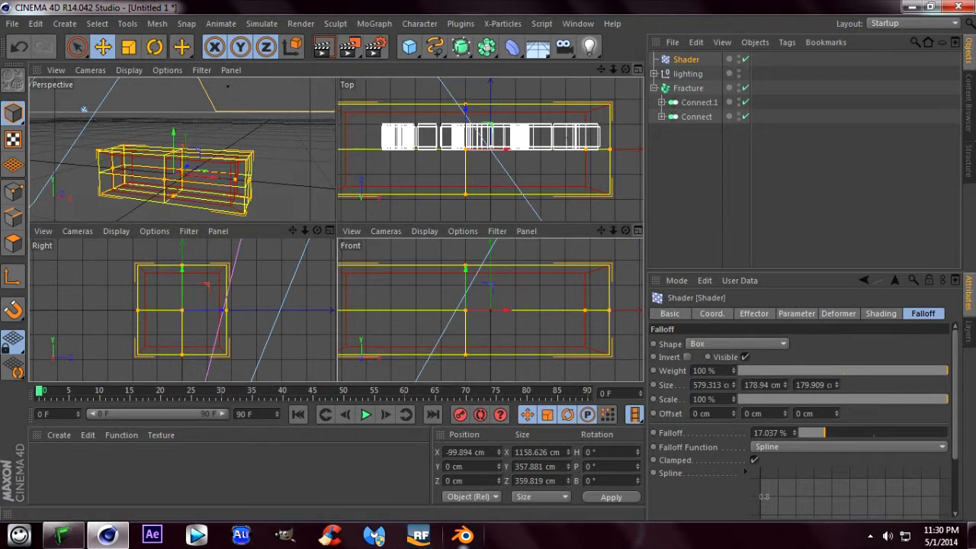
{"action": "key", "text": "F4"}
{"action": "scroll", "coordinate": [336, 229], "scroll_direction": "down", "scroll_amount": 5}
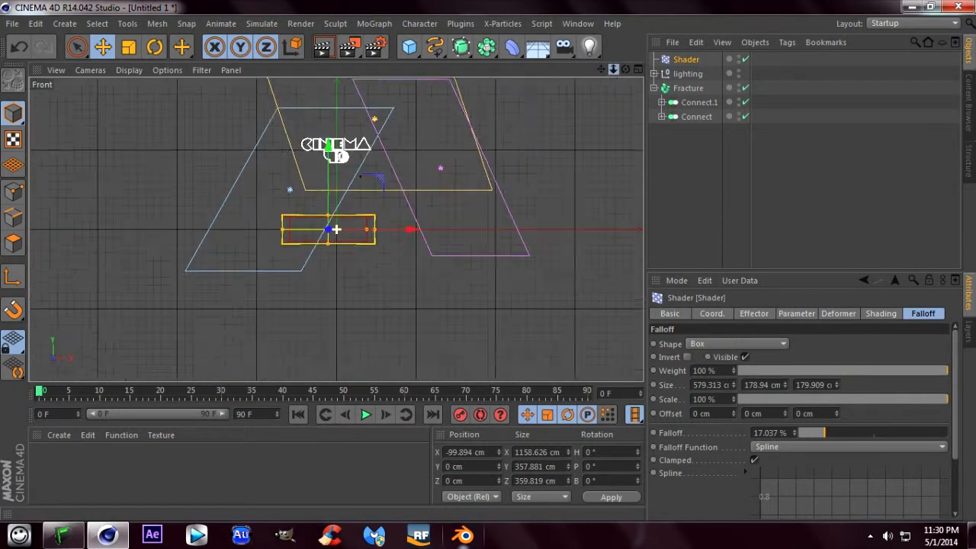
{"action": "left_click_drag", "start_coordinate": [613, 69], "coordinate": [615, 70]}
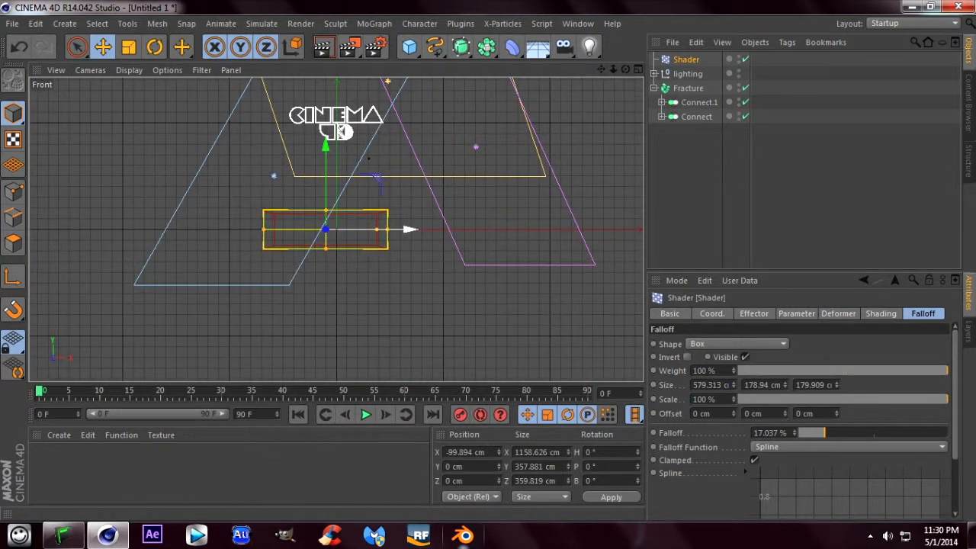
{"action": "left_click_drag", "start_coordinate": [359, 228], "coordinate": [369, 229]}
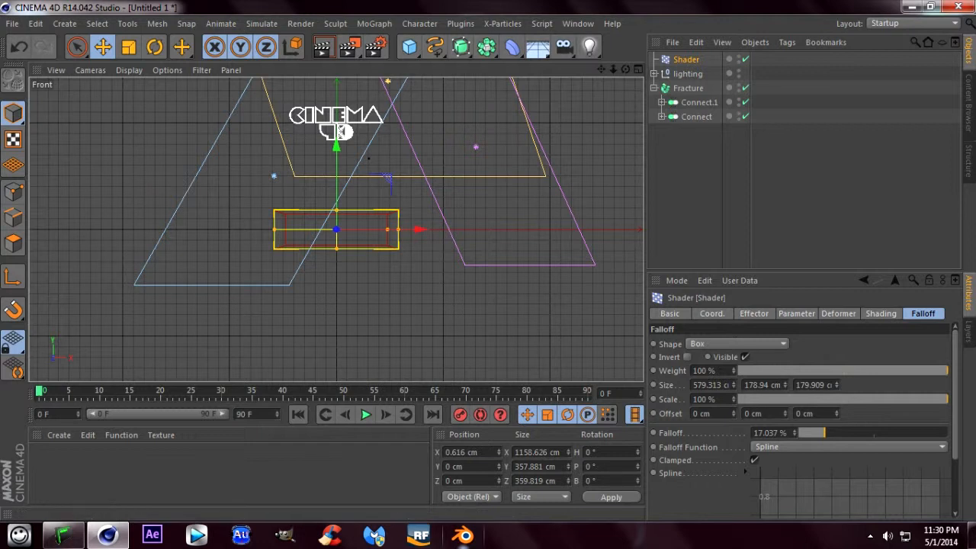
- Lengthen the animation to 180 frames and extend the preview range to frame 180
{"action": "left_click_drag", "start_coordinate": [253, 415], "coordinate": [238, 414]}
{"action": "type", "text": "30"}
{"action": "type", "text": "1"}
{"action": "type", "text": "80"}
{"action": "key", "text": "Return"}
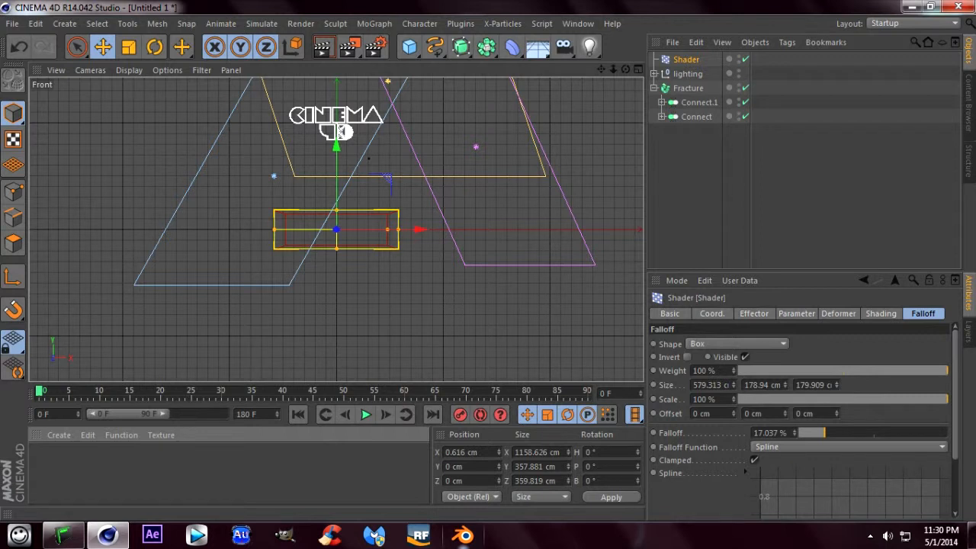
{"action": "left_click_drag", "start_coordinate": [163, 414], "coordinate": [223, 414]}
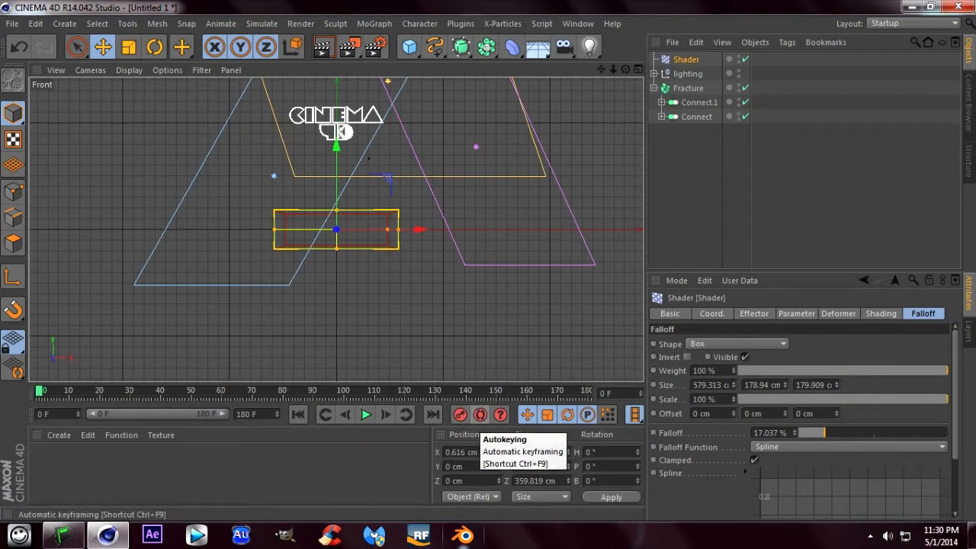
- Enable automatic keyframing and, at frame 59, move the Shader effector along X to about -1152 cm, clear of the text
{"action": "left_click", "coordinate": [480, 414]}
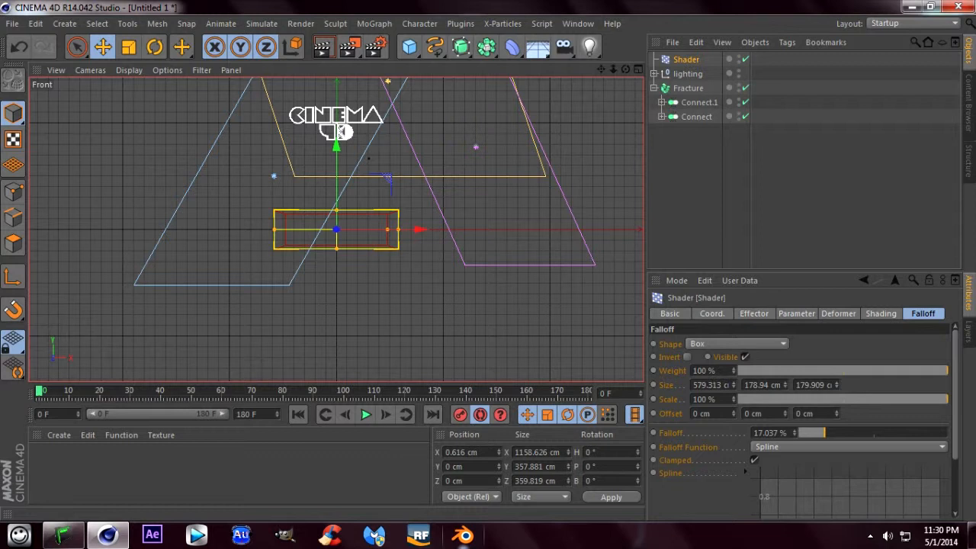
{"action": "left_click", "coordinate": [219, 391]}
{"action": "left_click_drag", "start_coordinate": [419, 229], "coordinate": [297, 229]}
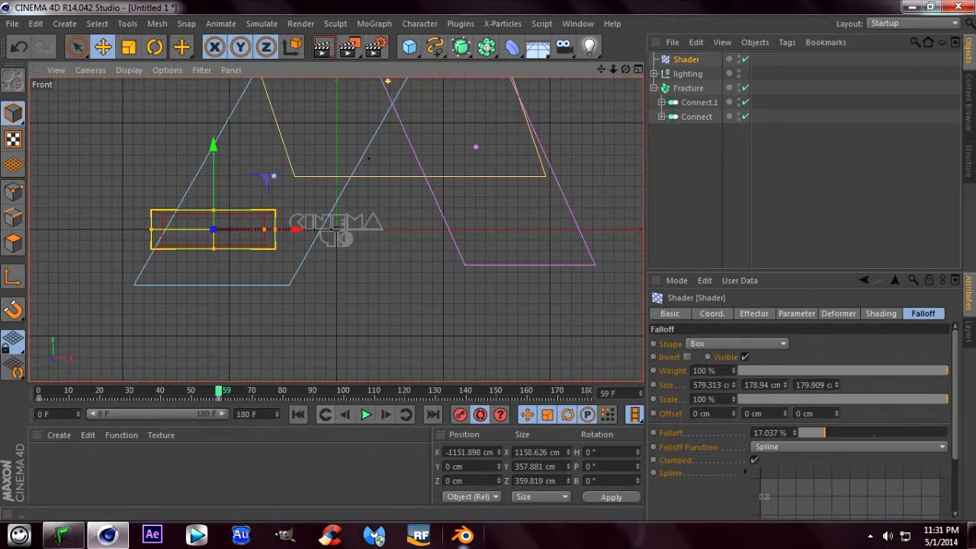
- Play the animation from the start in the perspective view and examine how the letters drop as the falloff box moves away
{"action": "left_click", "coordinate": [297, 414]}
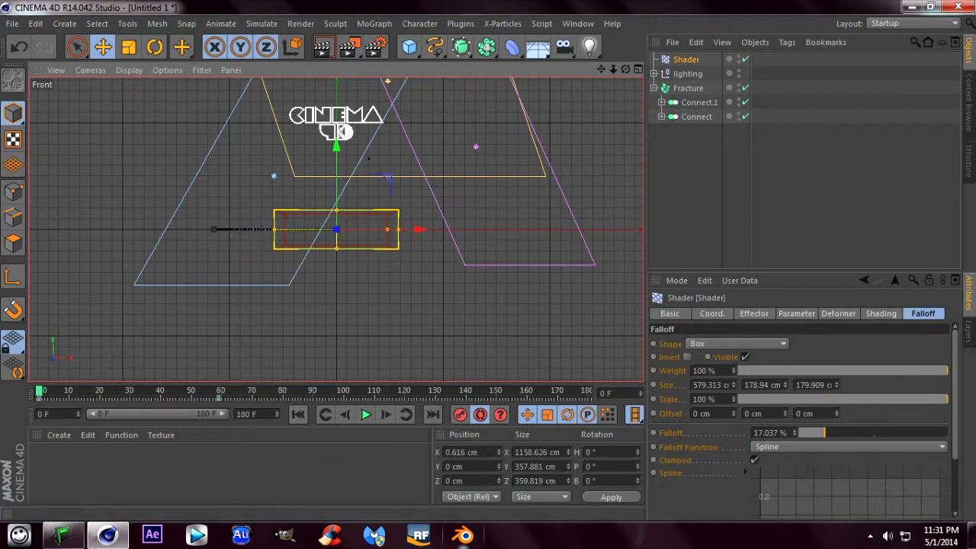
{"action": "left_click", "coordinate": [637, 70]}
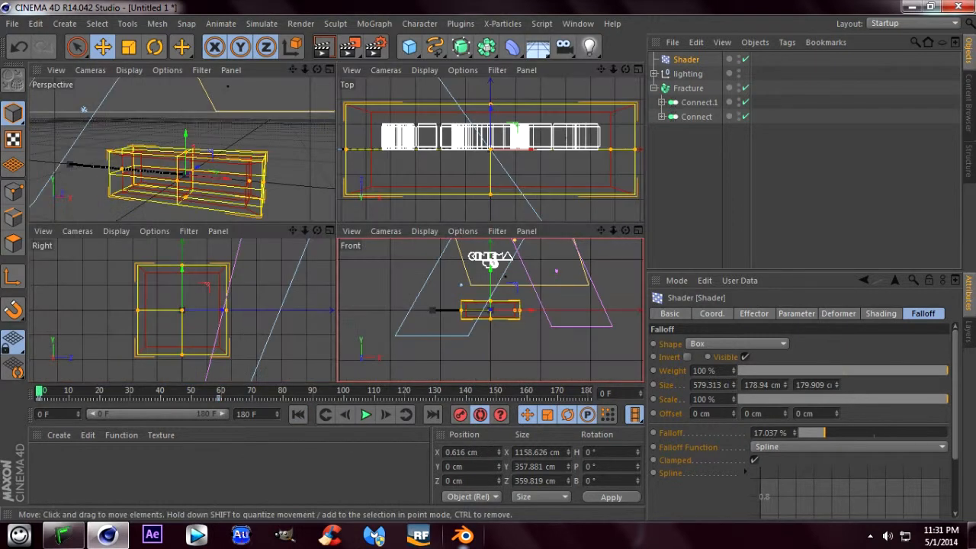
{"action": "left_click", "coordinate": [330, 70]}
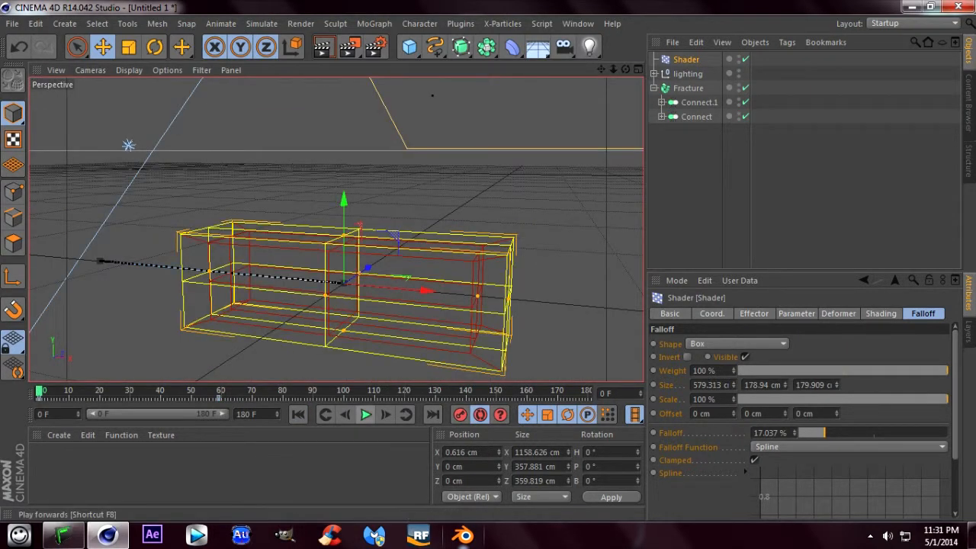
{"action": "left_click", "coordinate": [367, 414]}
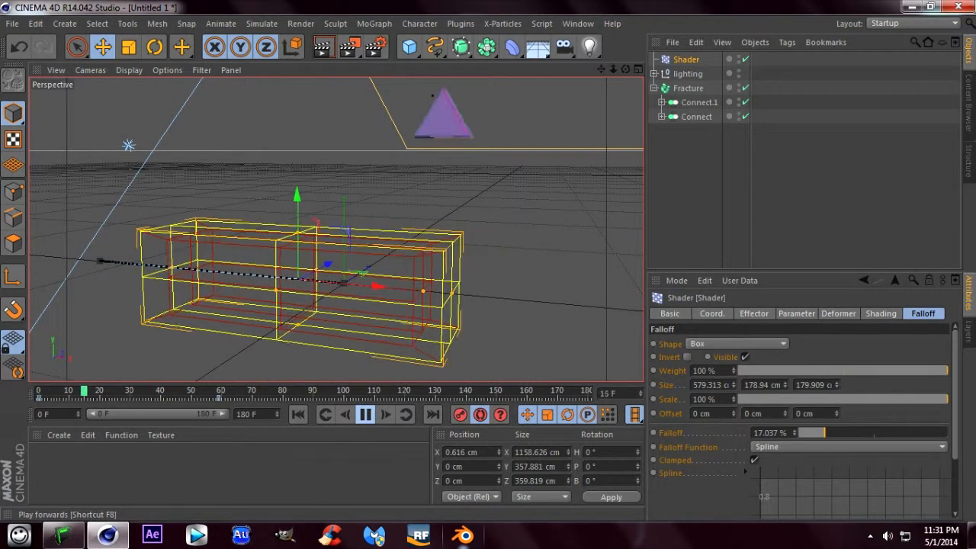
{"action": "left_click", "coordinate": [366, 414]}
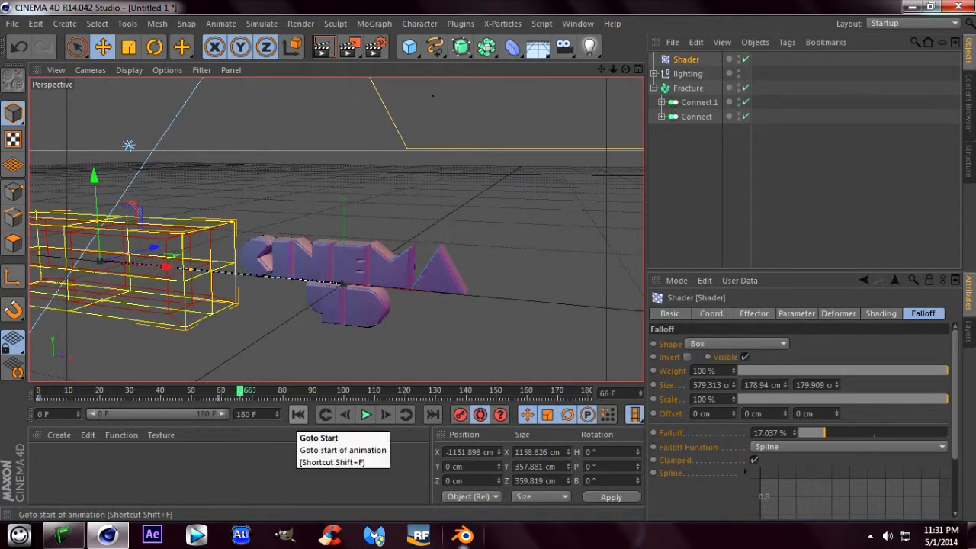
{"action": "left_click", "coordinate": [298, 414]}
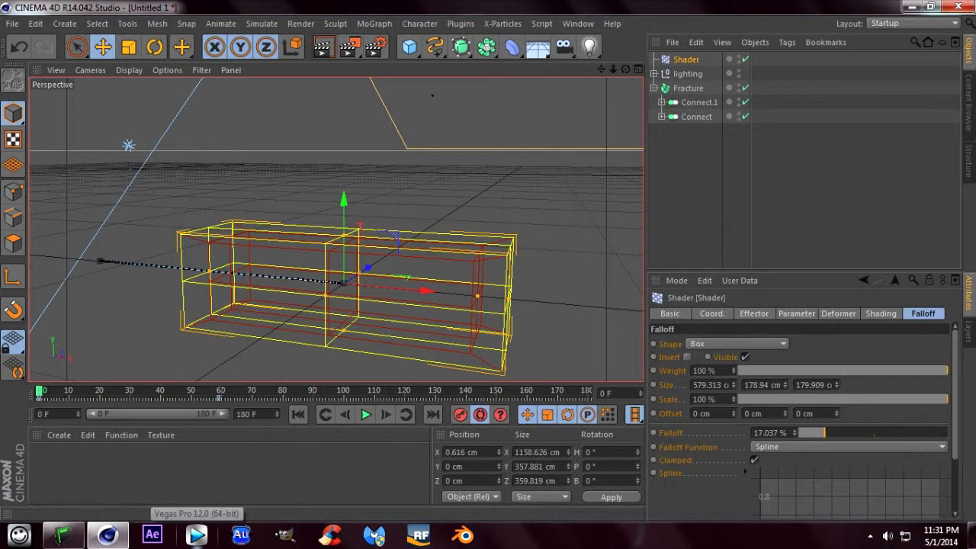
{"action": "left_click", "coordinate": [366, 414]}
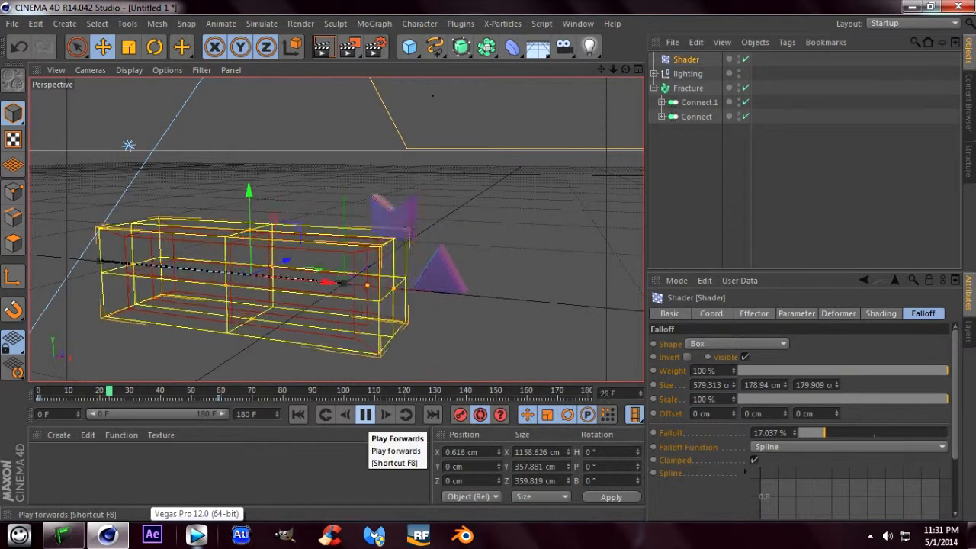
{"action": "left_click", "coordinate": [366, 414]}
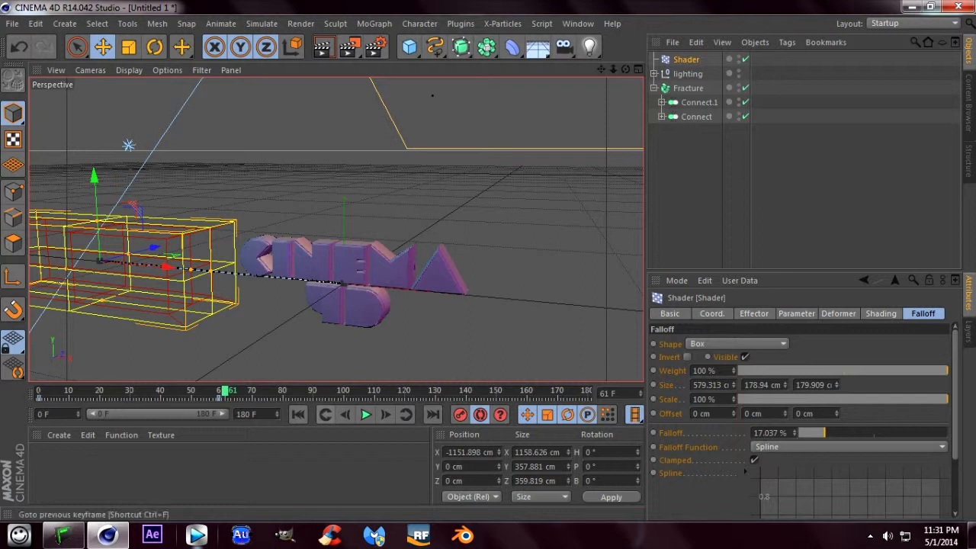
{"action": "left_click", "coordinate": [298, 414]}
{"action": "left_click", "coordinate": [366, 414]}
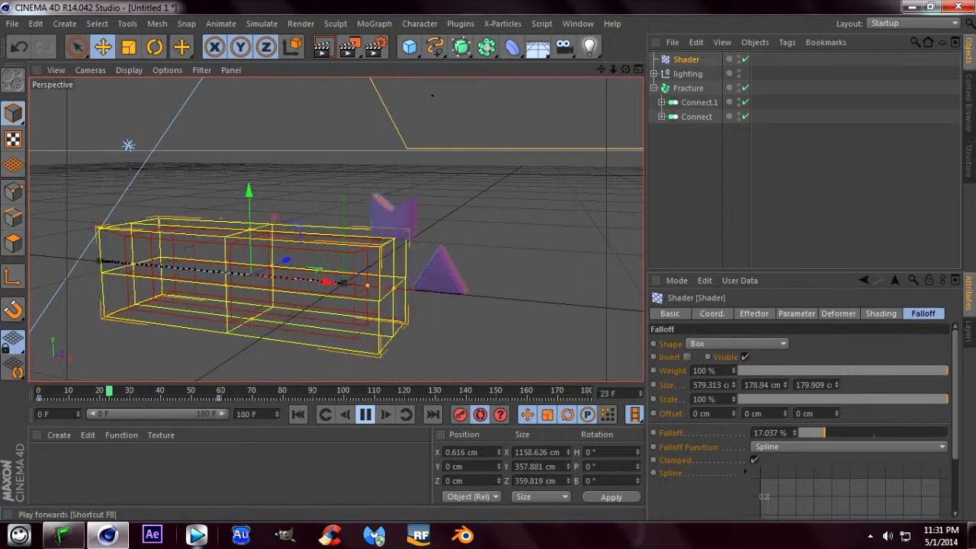
{"action": "left_click", "coordinate": [366, 415]}
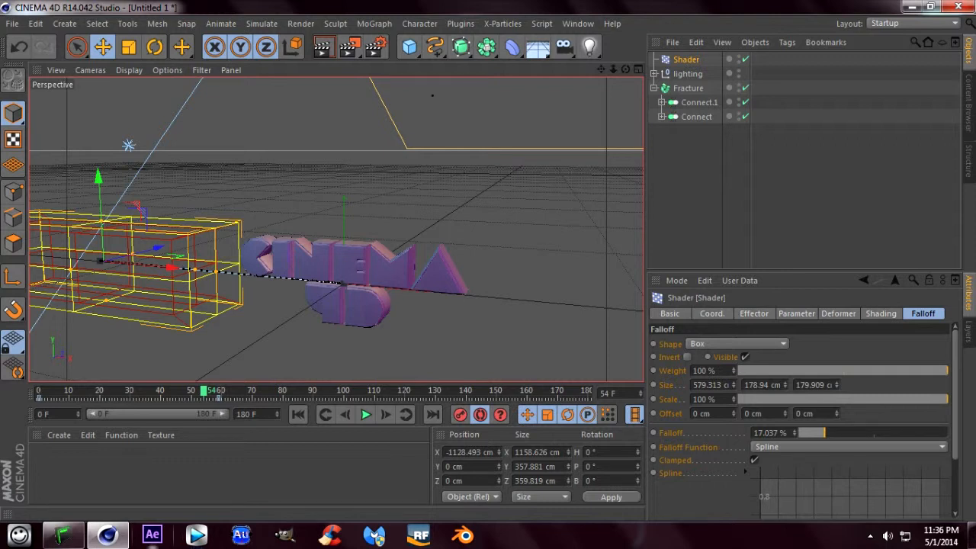
- Add a MoGraph Delay effector to the Fracture object
{"action": "left_click", "coordinate": [689, 89]}
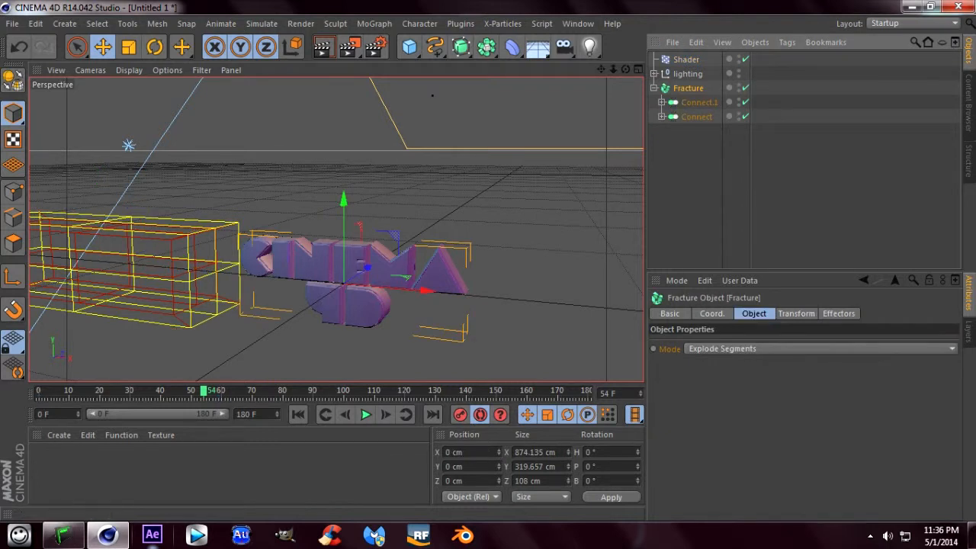
{"action": "left_click", "coordinate": [839, 314]}
{"action": "left_click", "coordinate": [755, 314]}
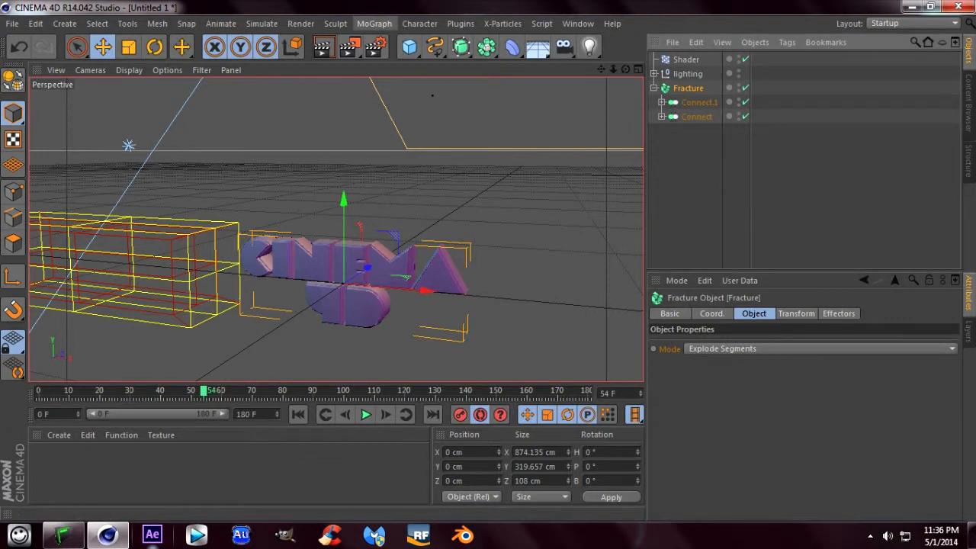
{"action": "left_click", "coordinate": [375, 23]}
{"action": "mouse_move", "coordinate": [396, 45]}
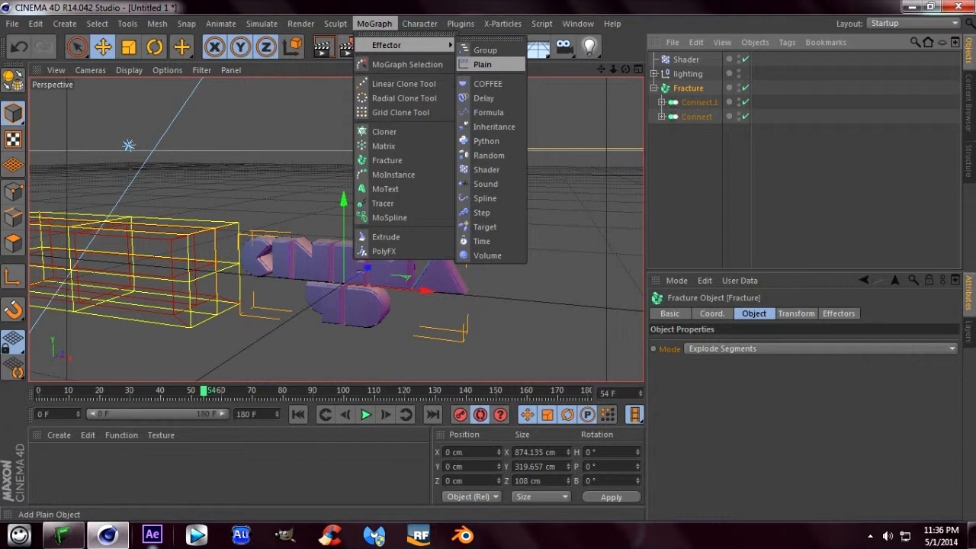
{"action": "left_click", "coordinate": [484, 97]}
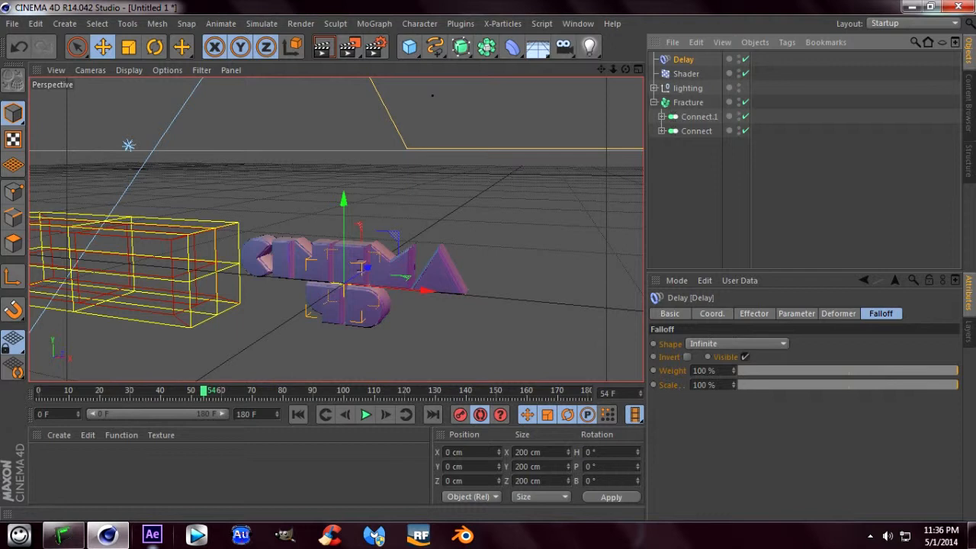
- Set the Delay effector's strength to 75 % and its mode to Spring at frame 54, and return to the animation's start
{"action": "left_click", "coordinate": [796, 313]}
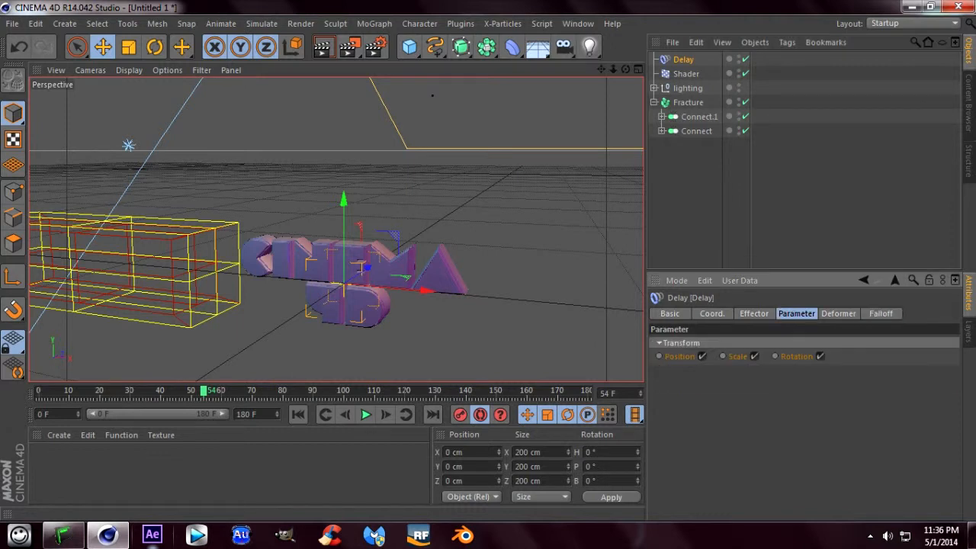
{"action": "left_click", "coordinate": [754, 313]}
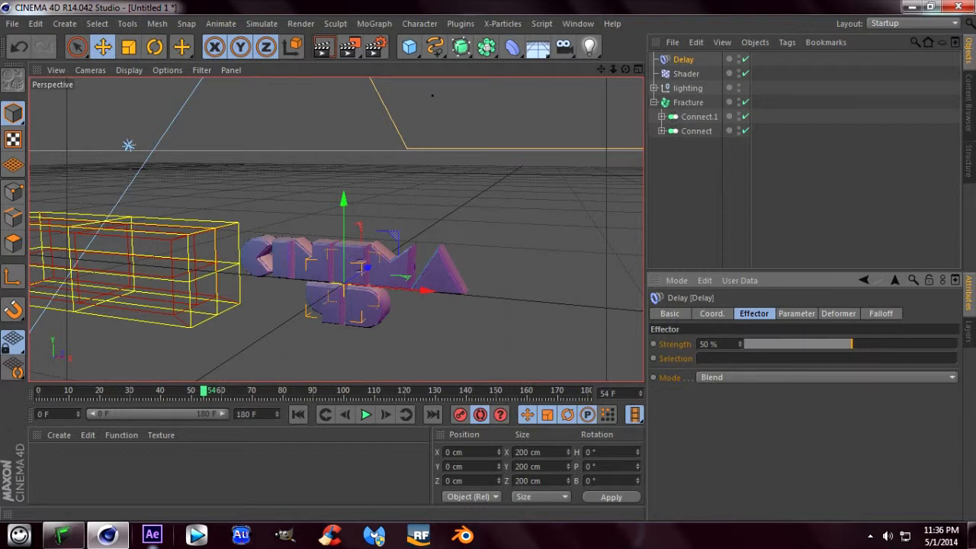
{"action": "left_click_drag", "start_coordinate": [851, 344], "coordinate": [905, 344]}
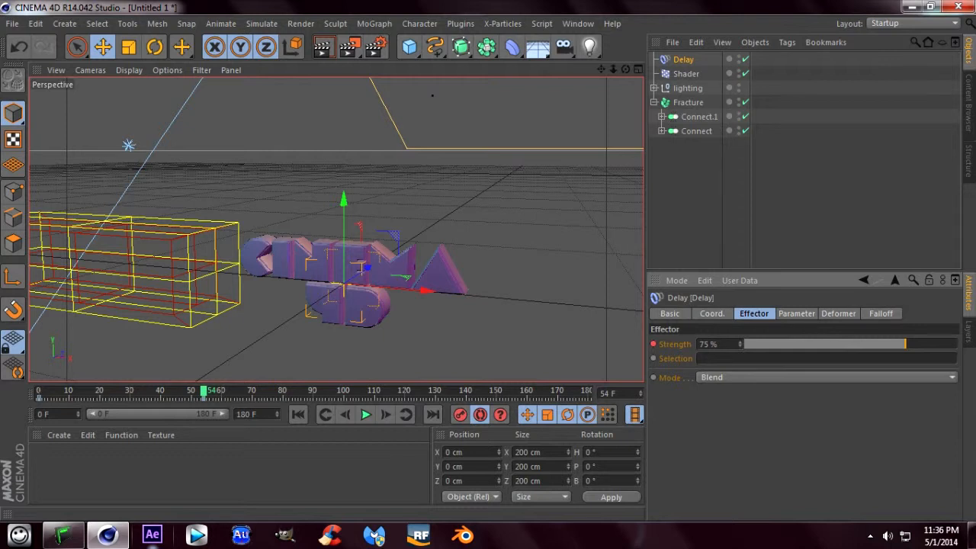
{"action": "left_click", "coordinate": [824, 377]}
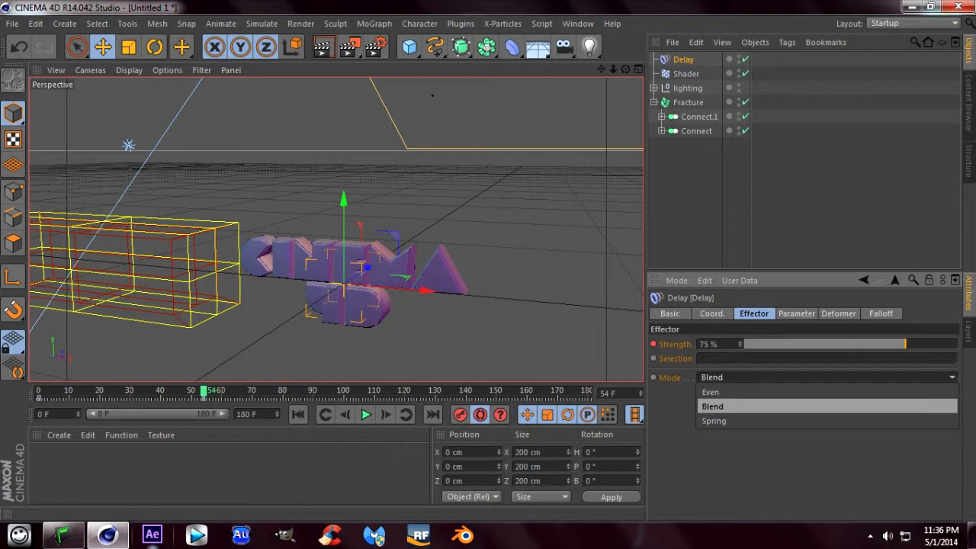
{"action": "left_click", "coordinate": [713, 420]}
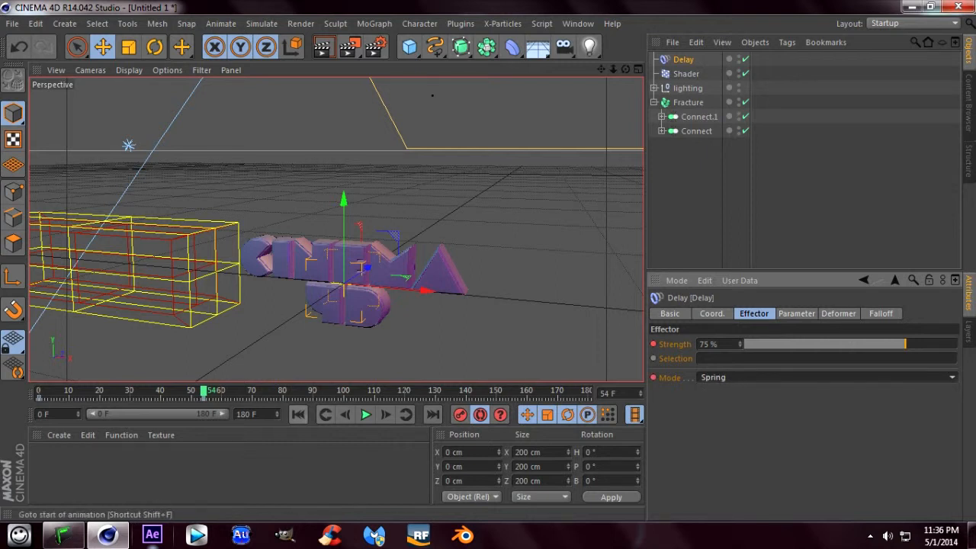
{"action": "left_click", "coordinate": [298, 414]}
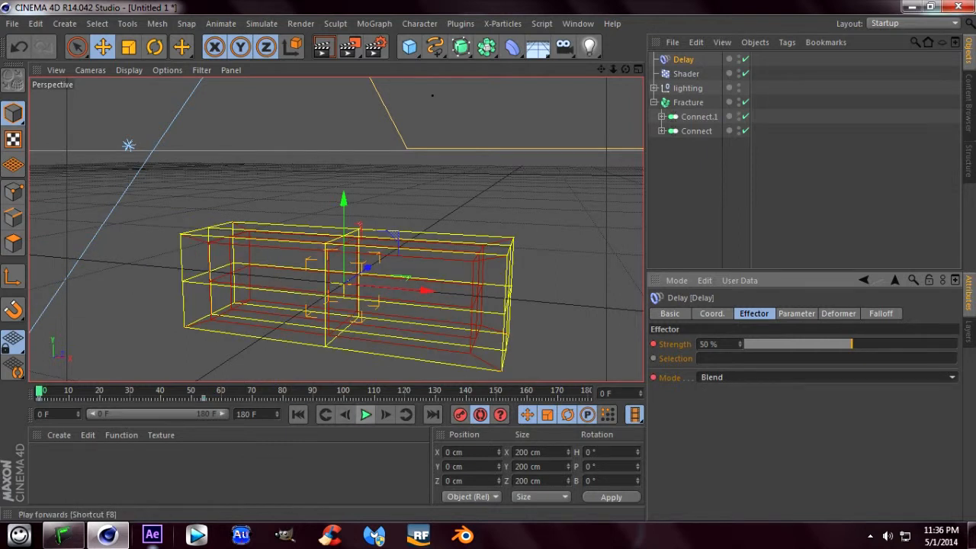
- Play the animation from the start to check how the letters drop with the Delay effector, and return to the first frame
{"action": "left_click", "coordinate": [365, 414]}
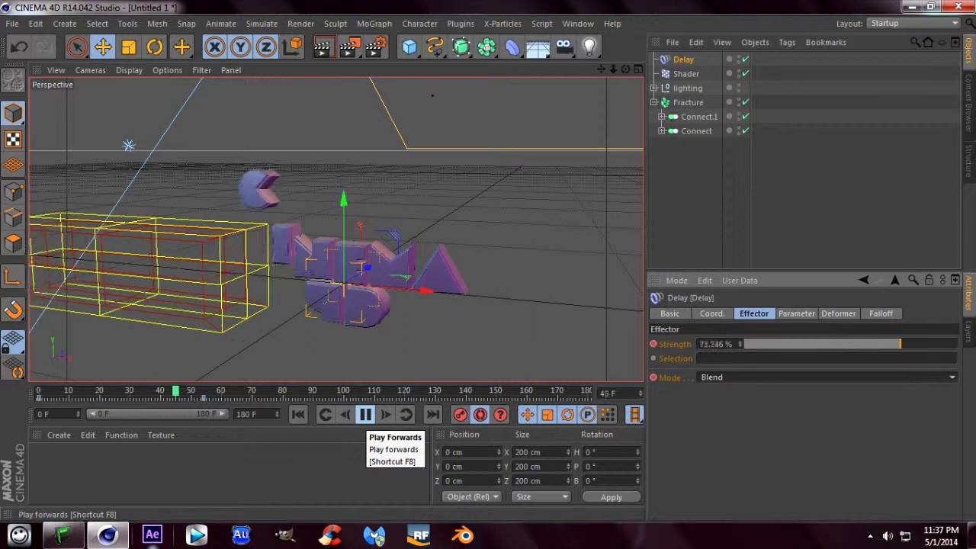
{"action": "left_click", "coordinate": [365, 414]}
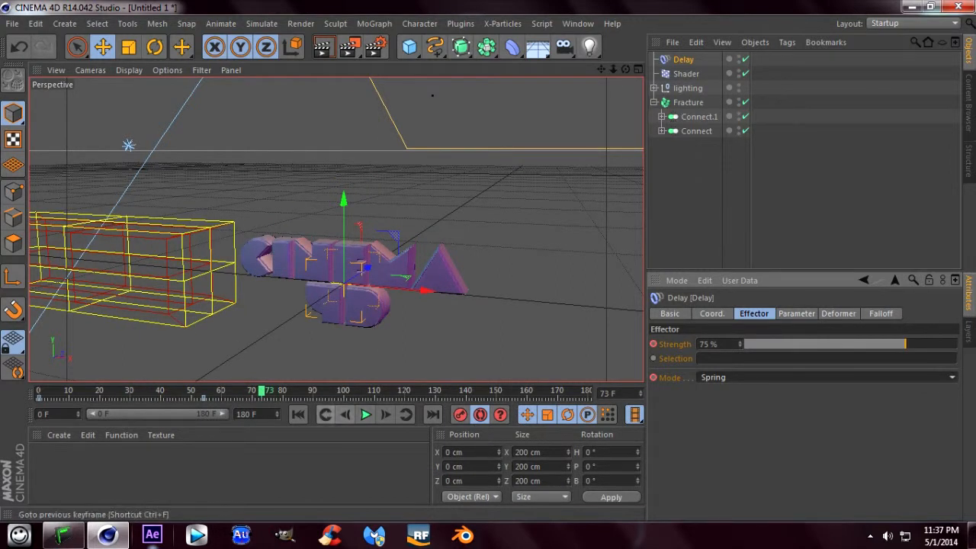
{"action": "left_click", "coordinate": [298, 414]}
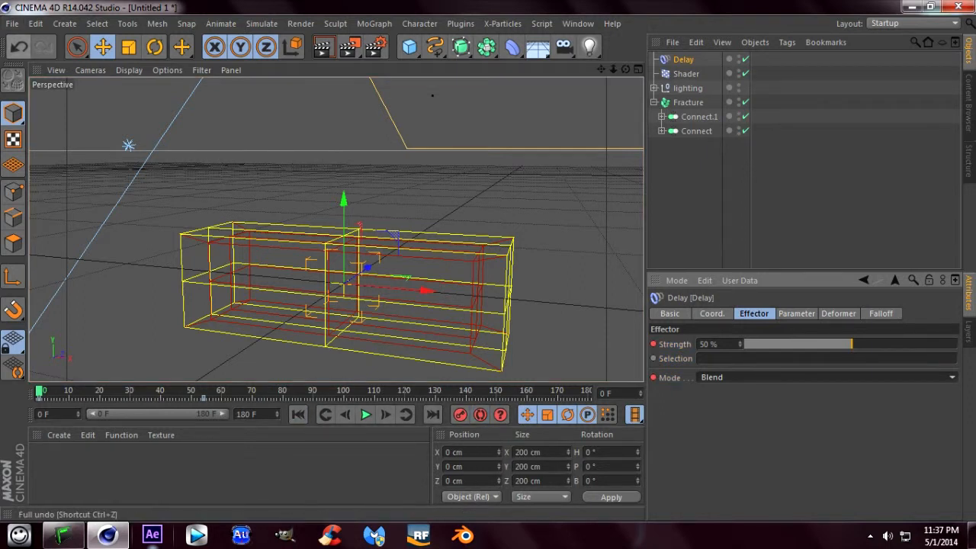
- Undo the changes back to before the Delay effector was added, and play the animation without it from the start
{"action": "left_click", "coordinate": [19, 47]}
{"action": "left_click", "coordinate": [19, 47]}
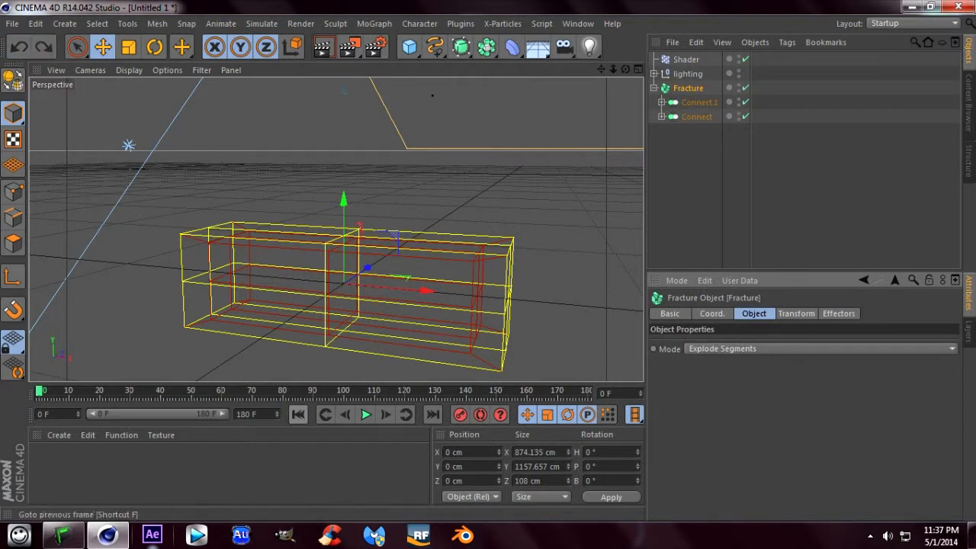
{"action": "left_click", "coordinate": [366, 414]}
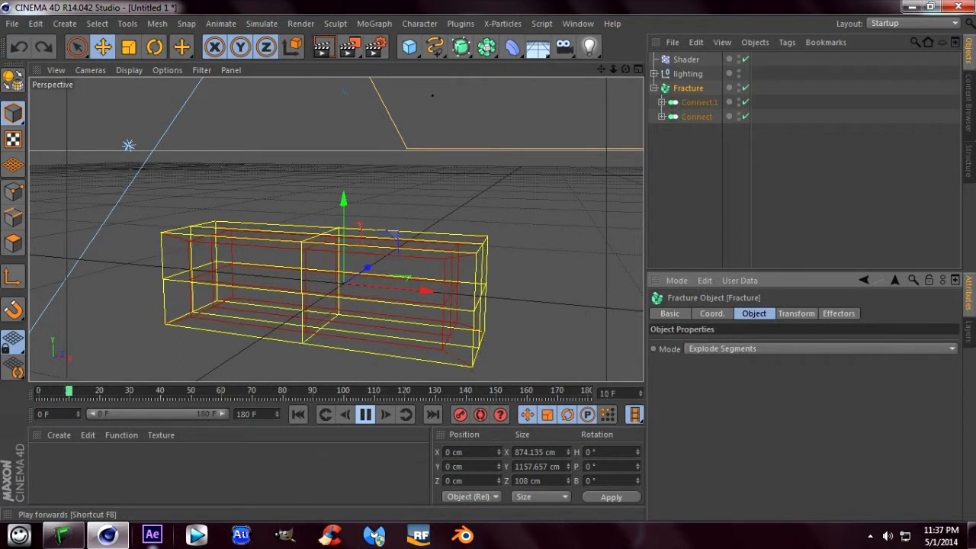
{"action": "left_click", "coordinate": [366, 414]}
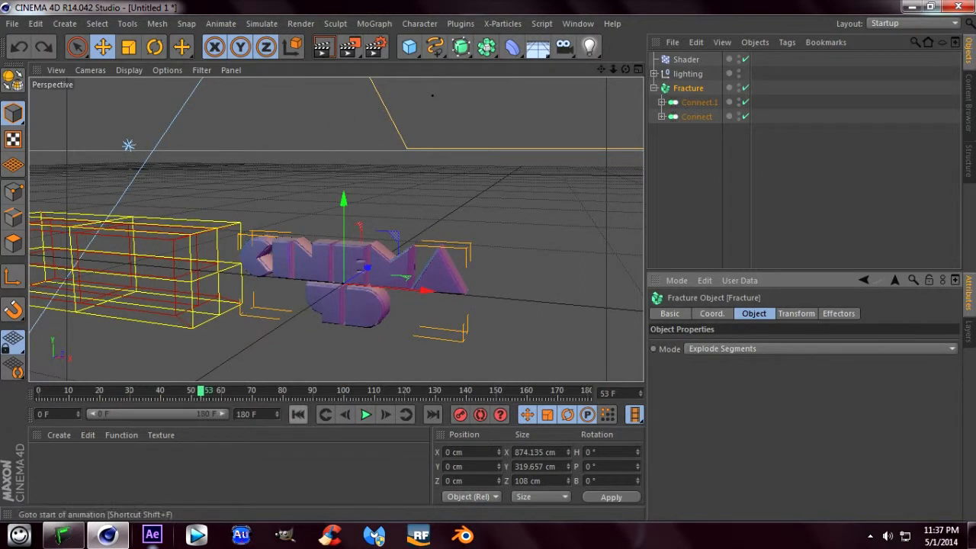
{"action": "left_click", "coordinate": [298, 414]}
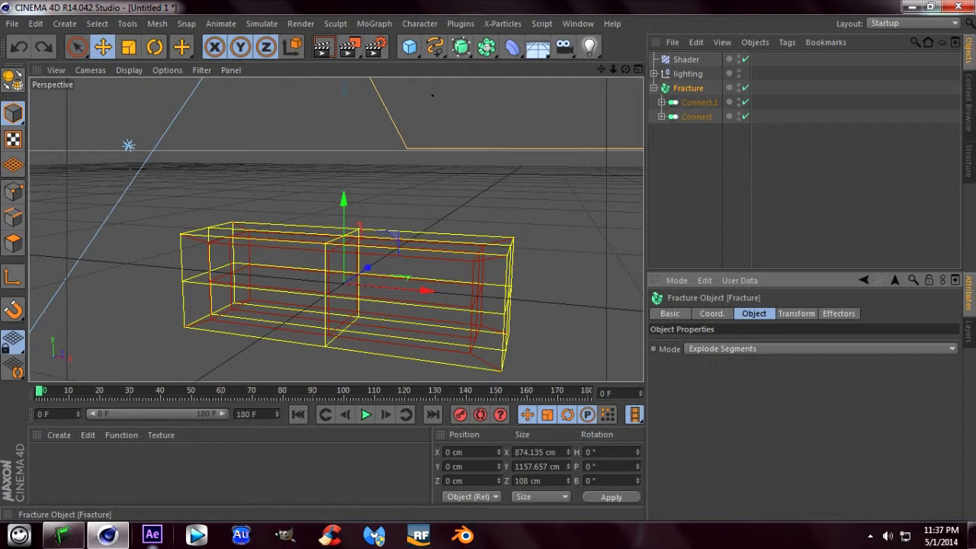
- Add a MoGraph Delay effector to the Fracture object at frame 0, with 75 % strength and Spring mode
{"action": "left_click", "coordinate": [374, 23]}
{"action": "mouse_move", "coordinate": [396, 45]}
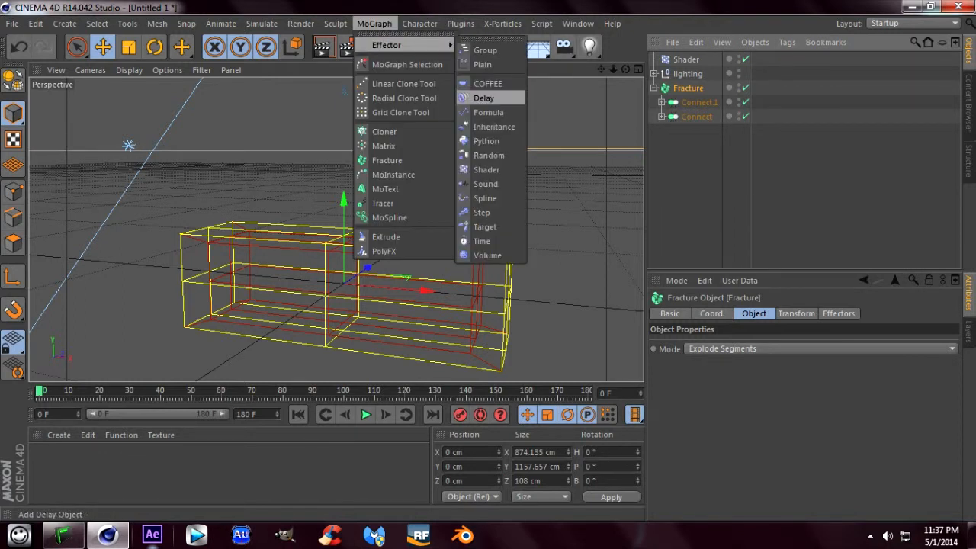
{"action": "left_click", "coordinate": [483, 97]}
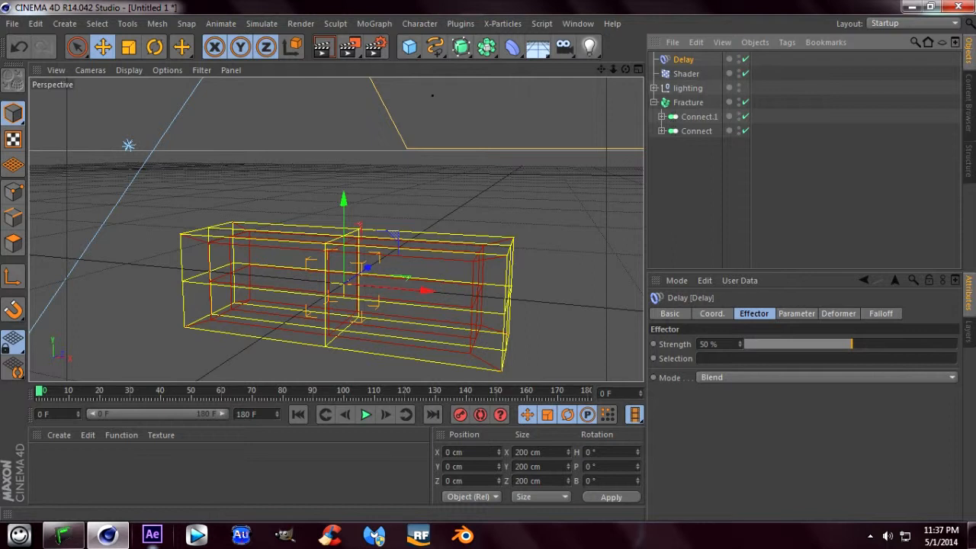
{"action": "left_click_drag", "start_coordinate": [852, 344], "coordinate": [906, 344]}
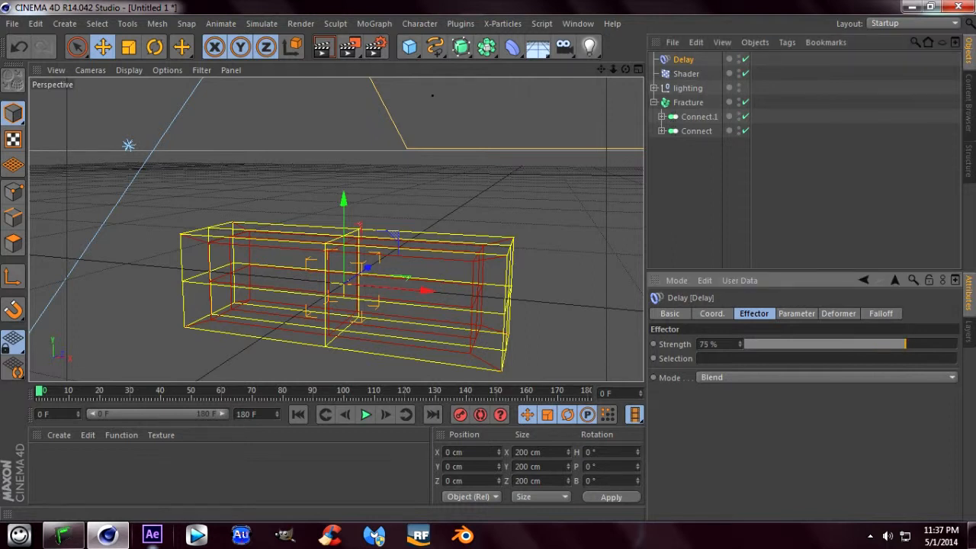
{"action": "left_click", "coordinate": [763, 377]}
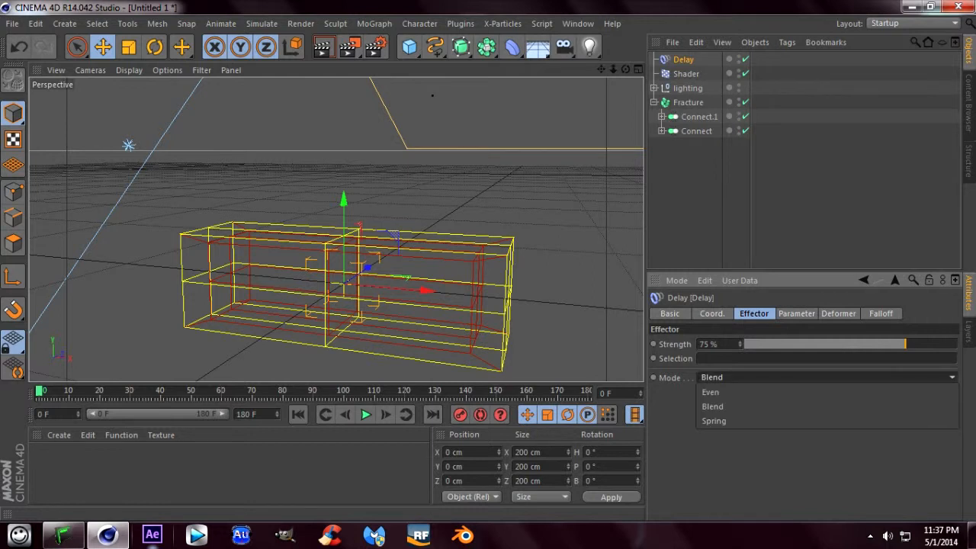
{"action": "left_click", "coordinate": [762, 421]}
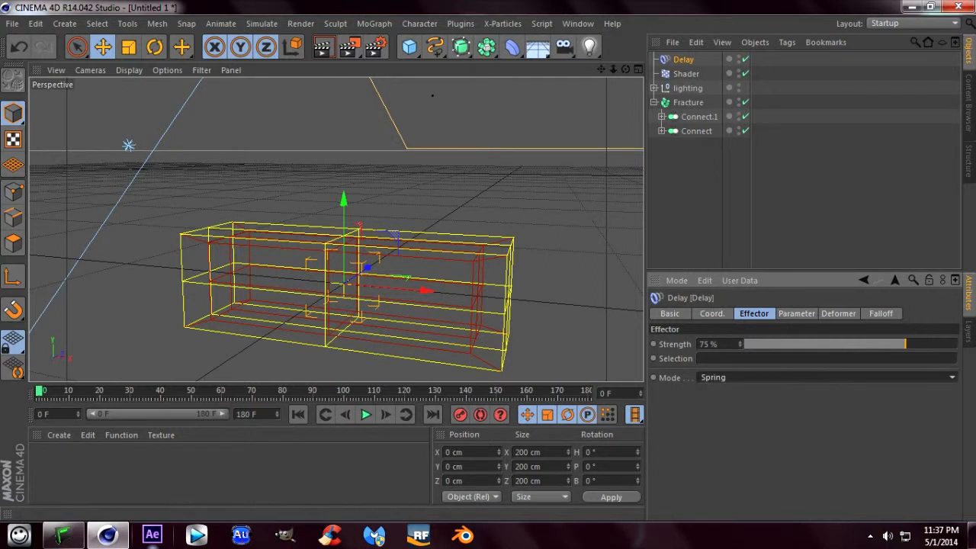
- Play the animation in the perspective view to examine the letters' spring motion closer up, and return to the first frame
{"action": "left_click", "coordinate": [366, 414]}
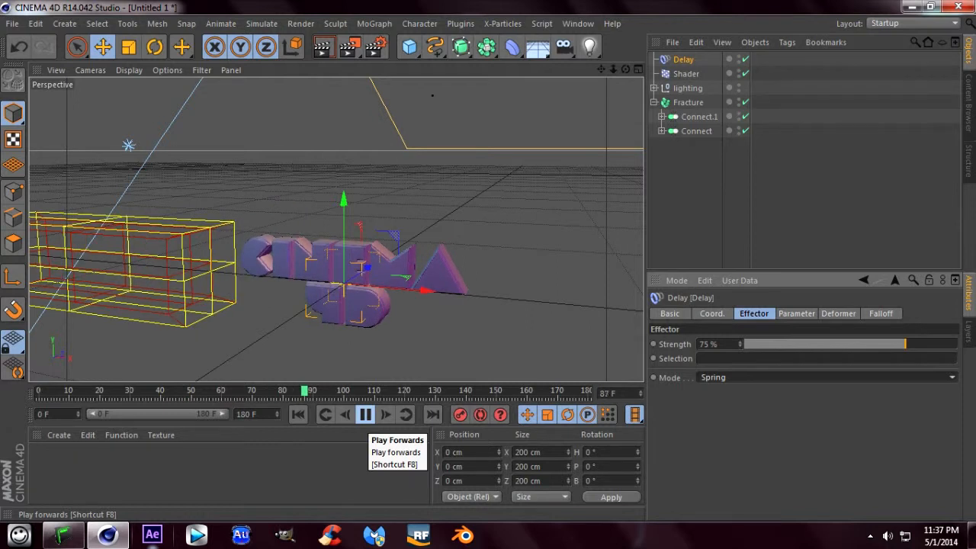
{"action": "left_click", "coordinate": [365, 415]}
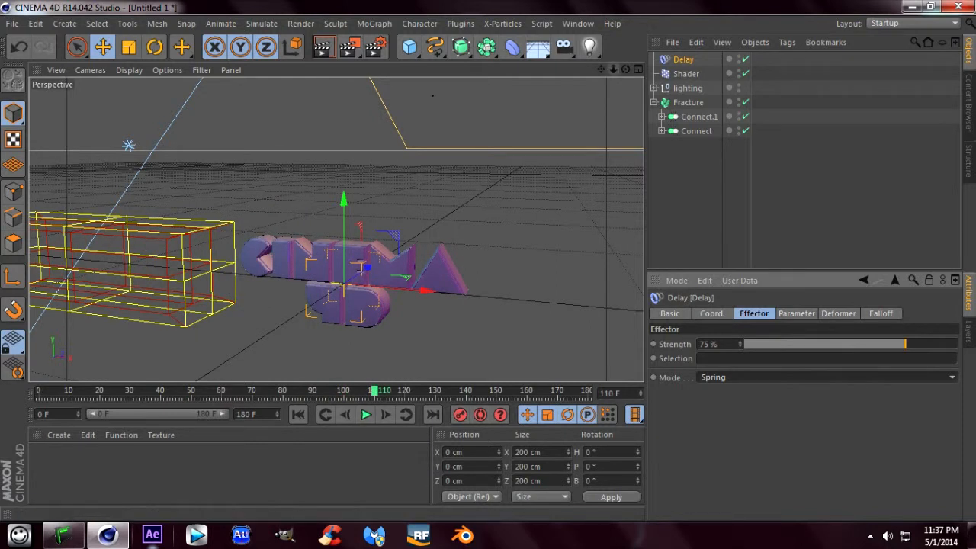
{"action": "scroll", "coordinate": [338, 229], "scroll_direction": "up", "scroll_amount": 3}
{"action": "middle_click_drag", "start_coordinate": [338, 229], "coordinate": [341, 183], "text": "alt"}
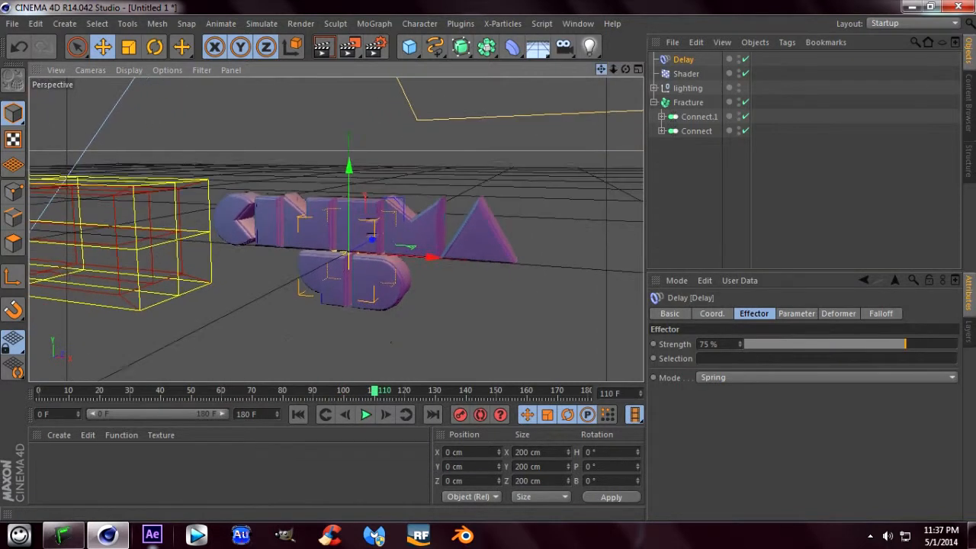
{"action": "left_click", "coordinate": [298, 414]}
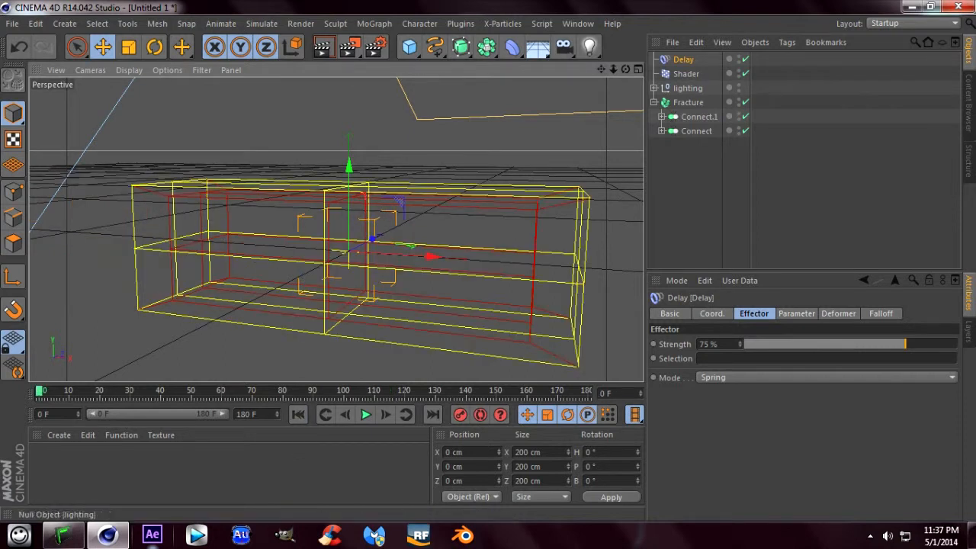
- In the front view at frame 59, move the Shader effector along X to about -1071 cm and record the keyframe
{"action": "left_click", "coordinate": [686, 74]}
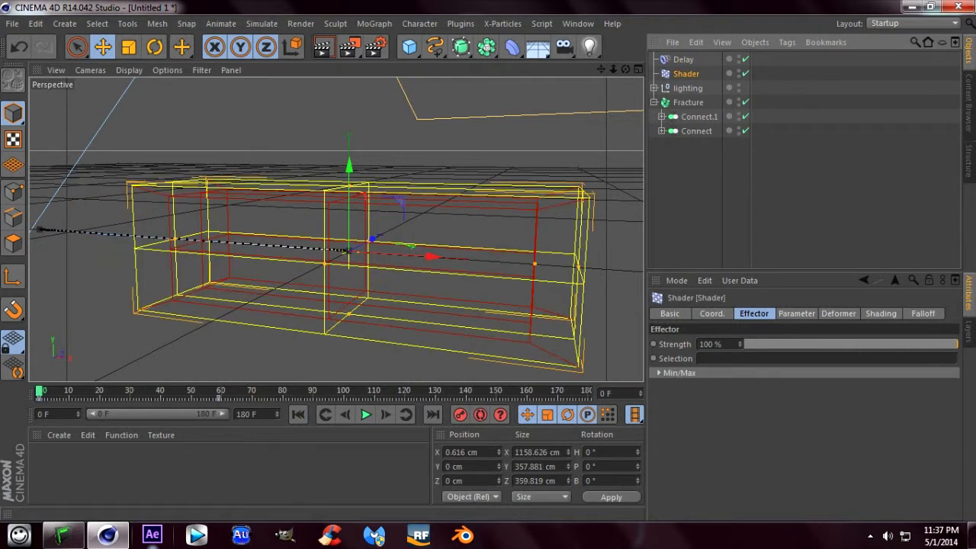
{"action": "left_click", "coordinate": [638, 69]}
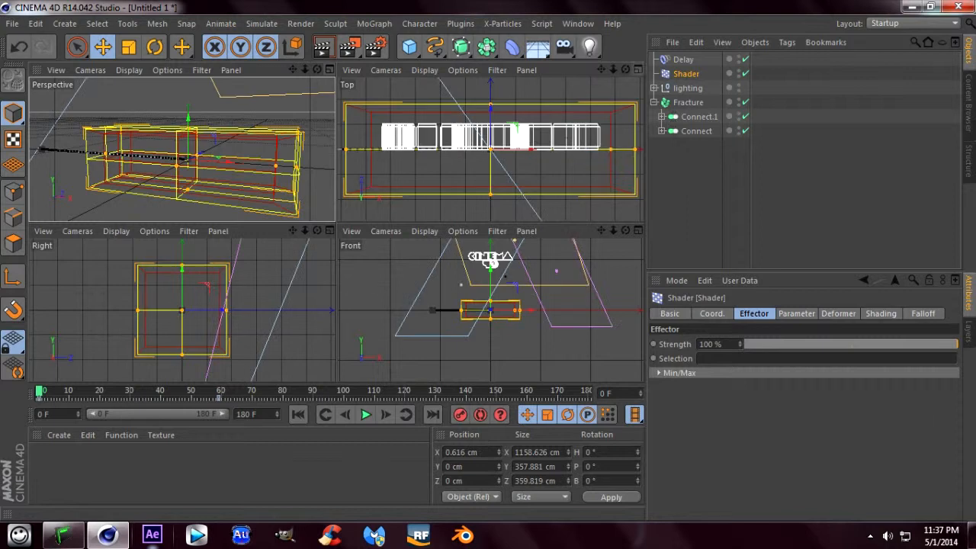
{"action": "left_click", "coordinate": [638, 230]}
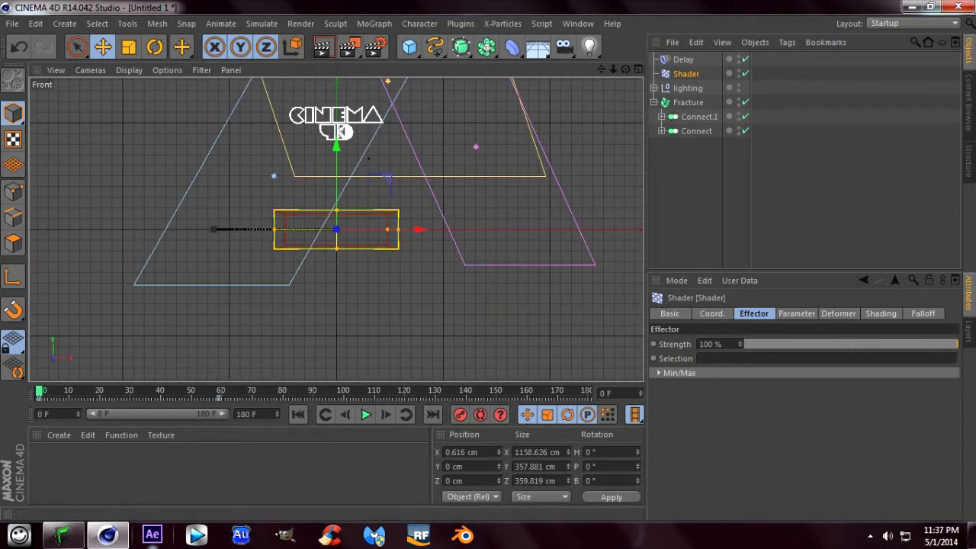
{"action": "left_click", "coordinate": [219, 394]}
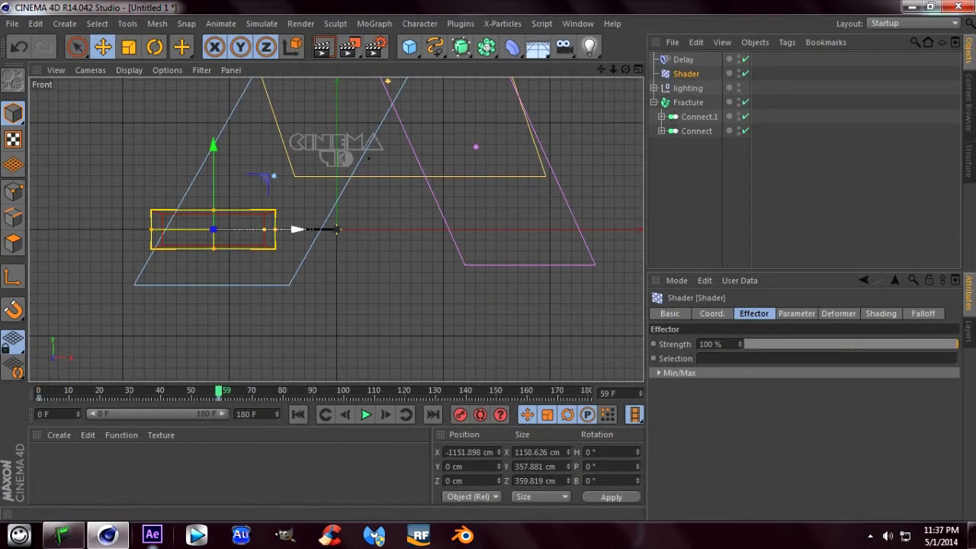
{"action": "left_click_drag", "start_coordinate": [298, 229], "coordinate": [305, 229]}
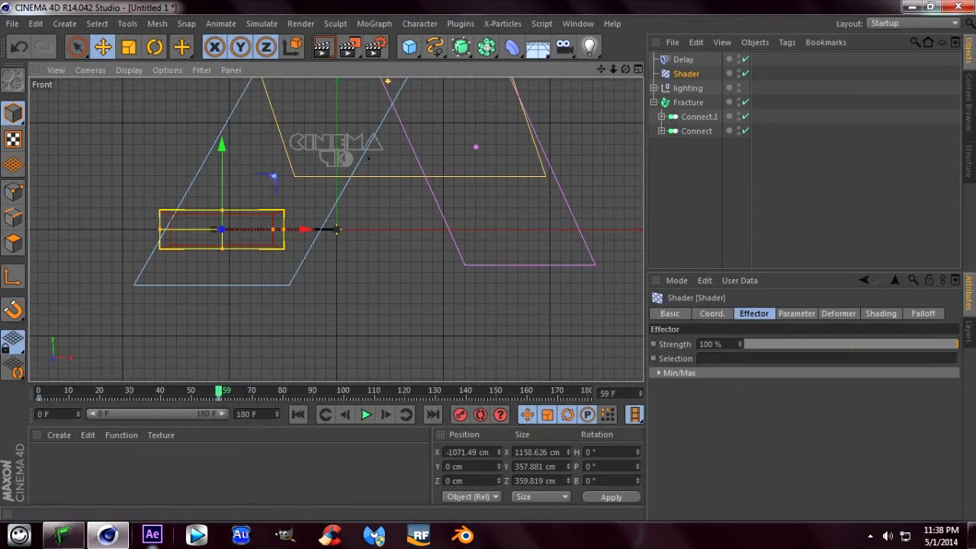
{"action": "left_click", "coordinate": [460, 415]}
- Play the animation from the start in the front view to check the Shader effector's new end position
{"action": "left_click", "coordinate": [299, 415]}
{"action": "left_click", "coordinate": [365, 414]}
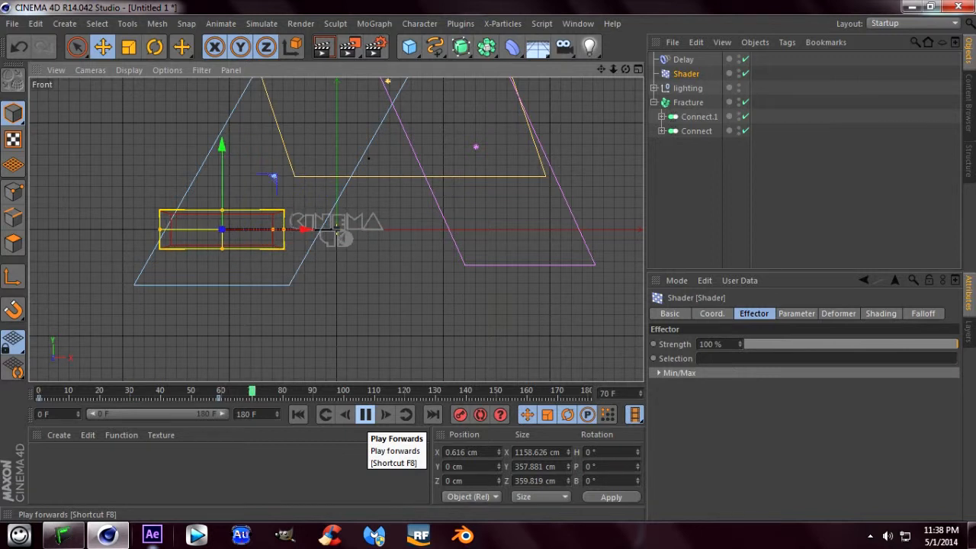
{"action": "left_click", "coordinate": [365, 414]}
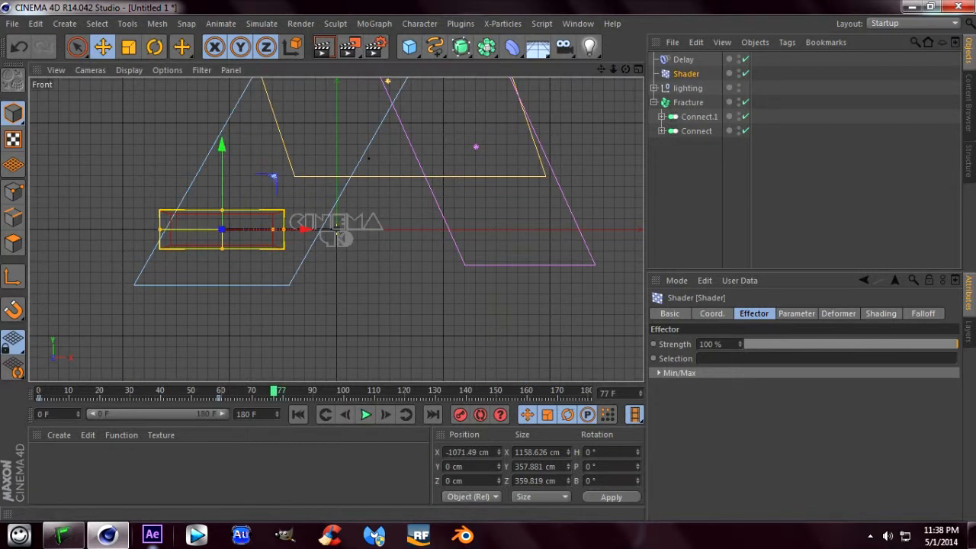
- Move the Shader effector's end keyframe on the timeline to frame 70
{"action": "mouse_move", "coordinate": [275, 391]}
{"action": "left_mouse_down"}
{"action": "mouse_move", "coordinate": [200, 391]}
{"action": "mouse_move", "coordinate": [221, 398]}
{"action": "left_mouse_up"}
{"action": "left_click", "coordinate": [219, 398]}
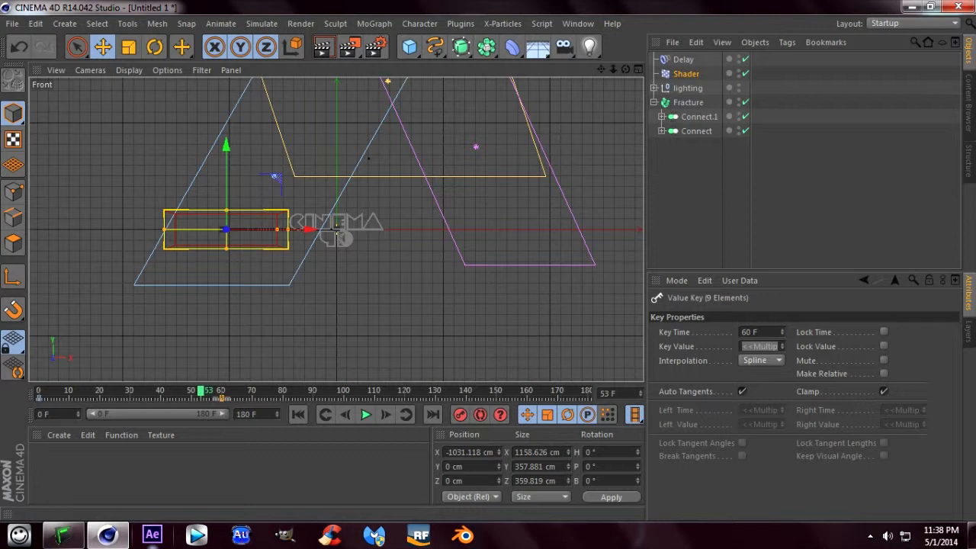
{"action": "left_click_drag", "start_coordinate": [222, 398], "coordinate": [252, 398]}
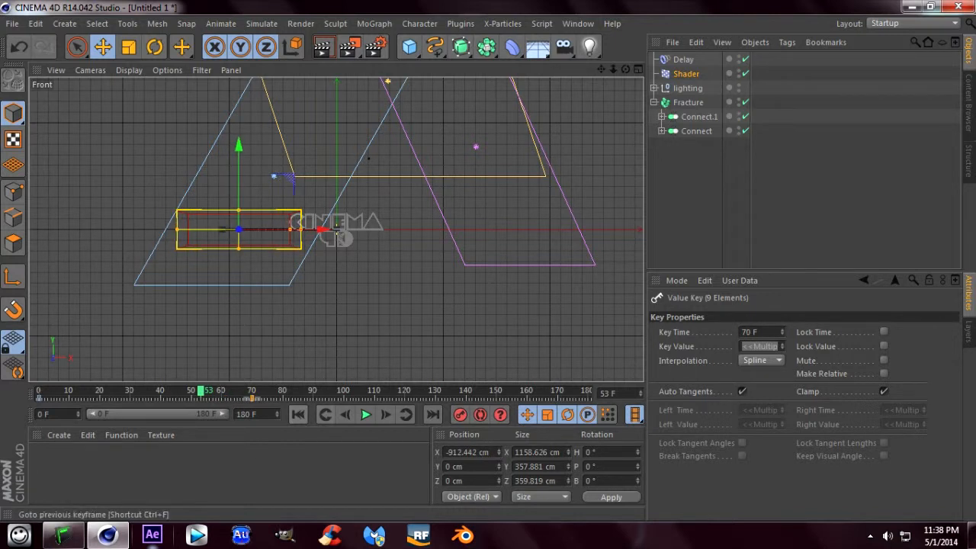
- Play the animation from the start in the front view to check the timing of the retimed Shader keyframe
{"action": "left_click", "coordinate": [298, 414]}
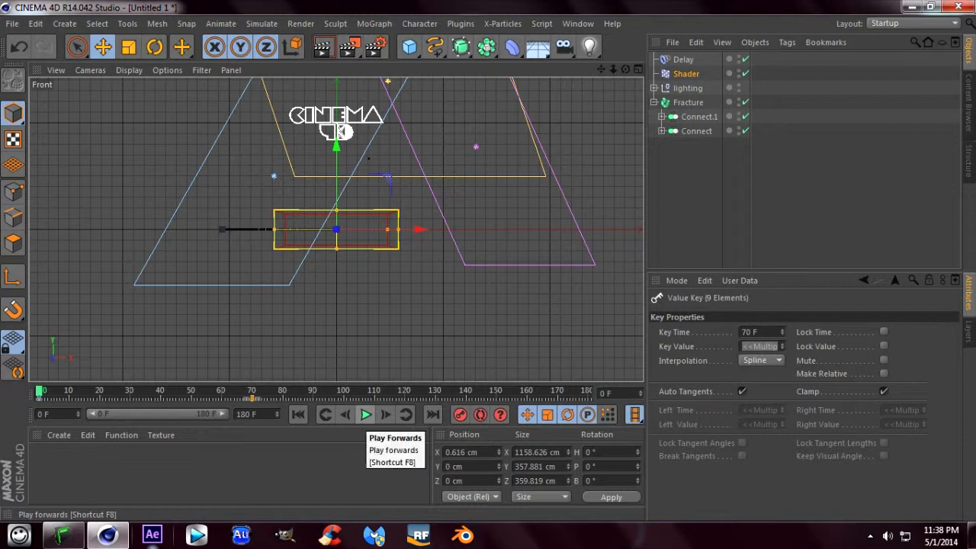
{"action": "left_click", "coordinate": [366, 414]}
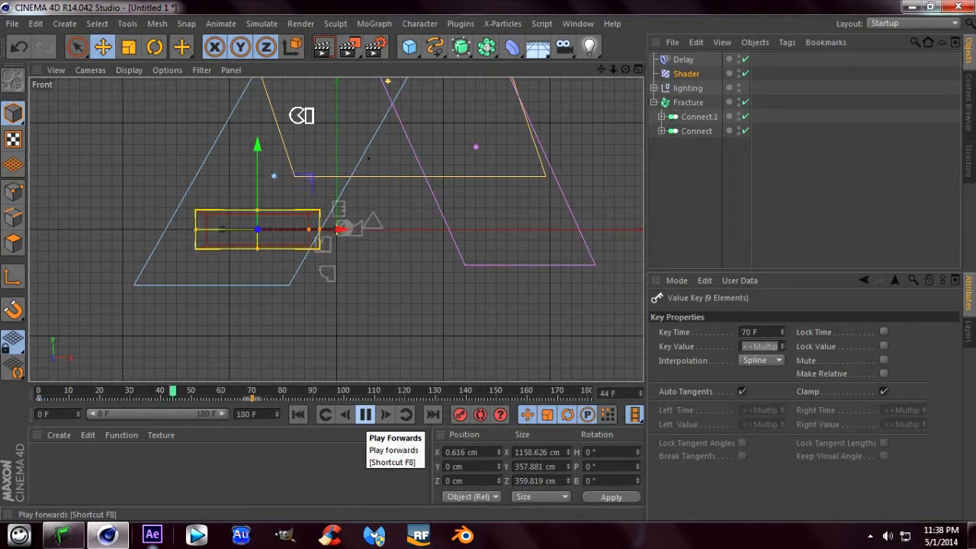
{"action": "left_click", "coordinate": [365, 414]}
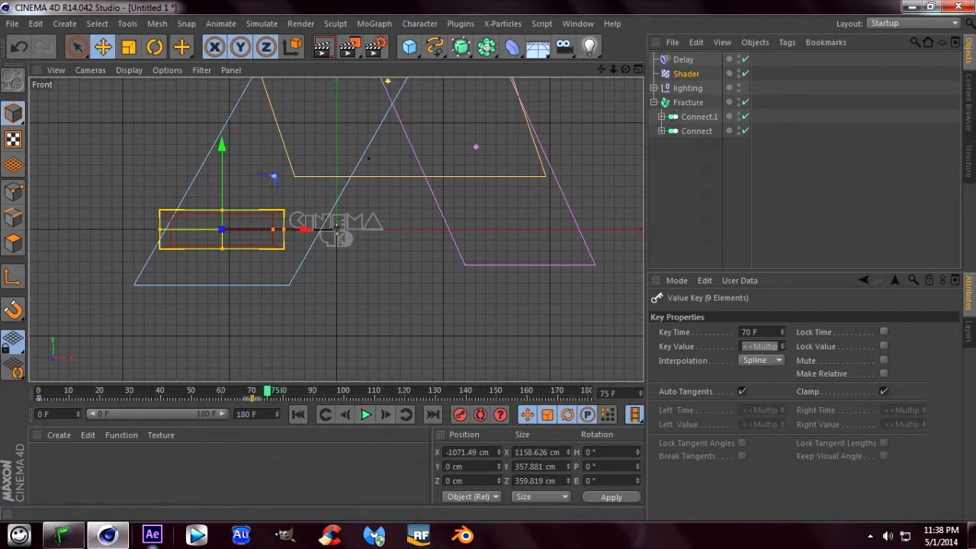
- Play the rest of the animation in the perspective view and scrub around frame 70 to examine how the letters settle
{"action": "left_click", "coordinate": [637, 69]}
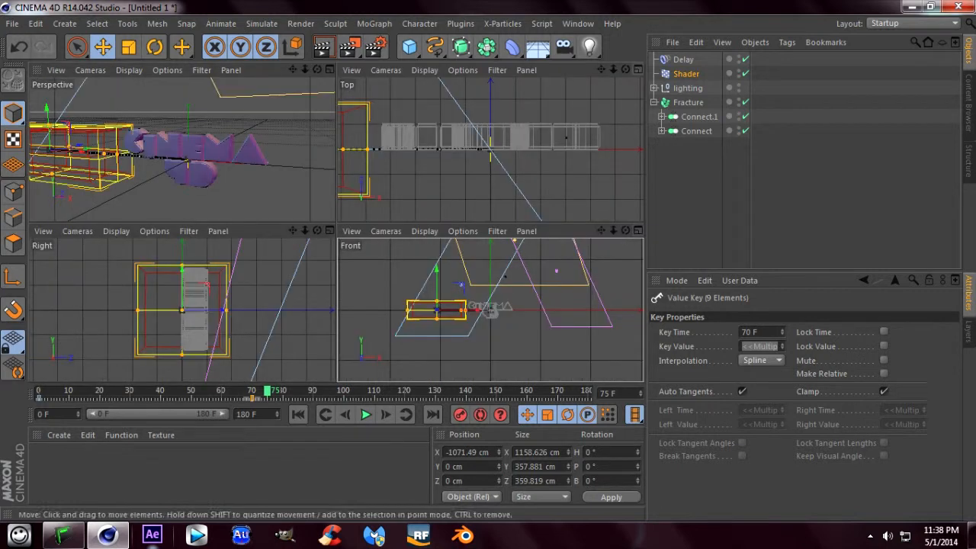
{"action": "left_click", "coordinate": [329, 70]}
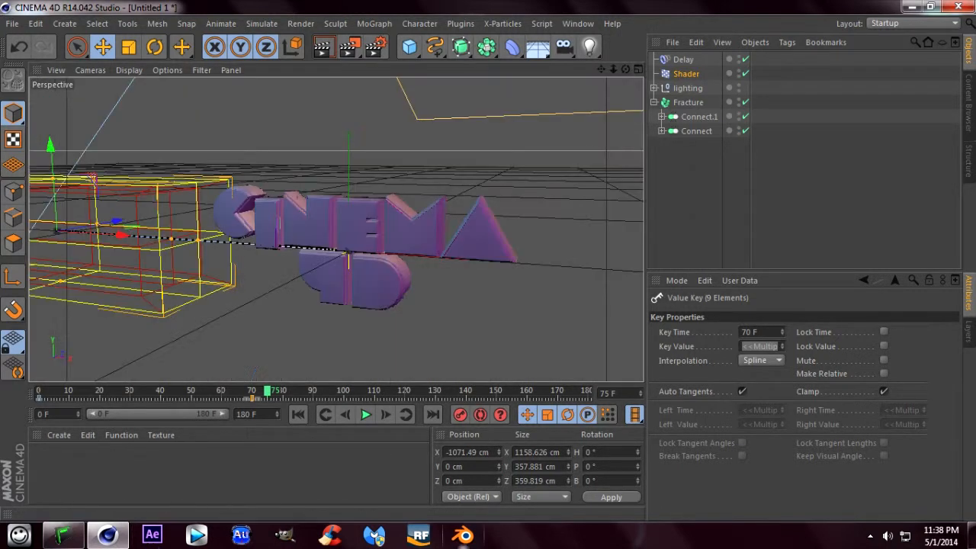
{"action": "left_click", "coordinate": [365, 414]}
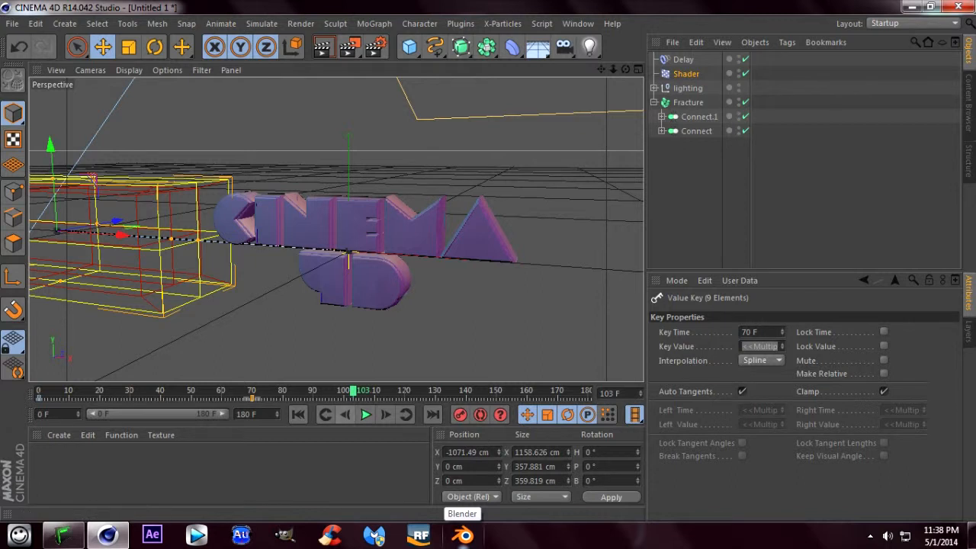
{"action": "left_click_drag", "start_coordinate": [353, 391], "coordinate": [252, 391]}
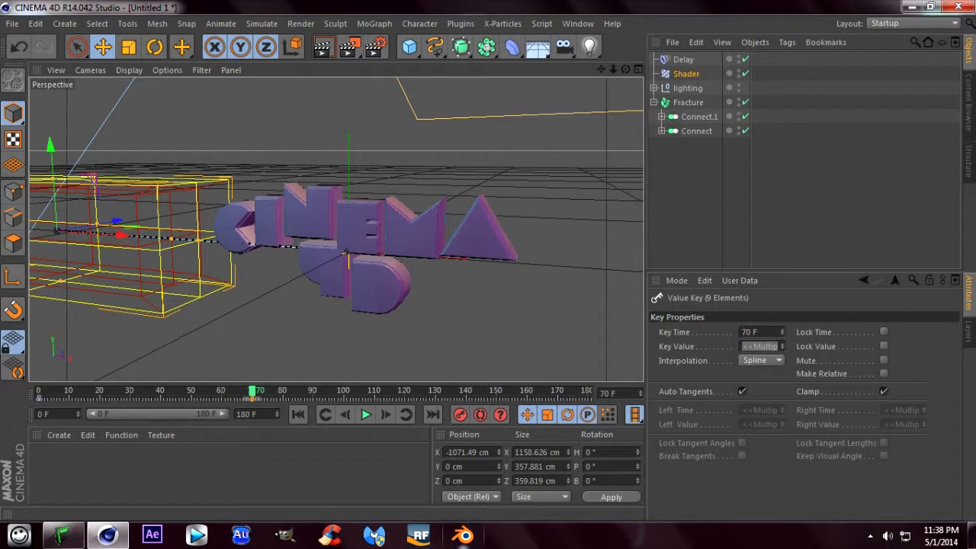
{"action": "left_click_drag", "start_coordinate": [252, 391], "coordinate": [256, 391]}
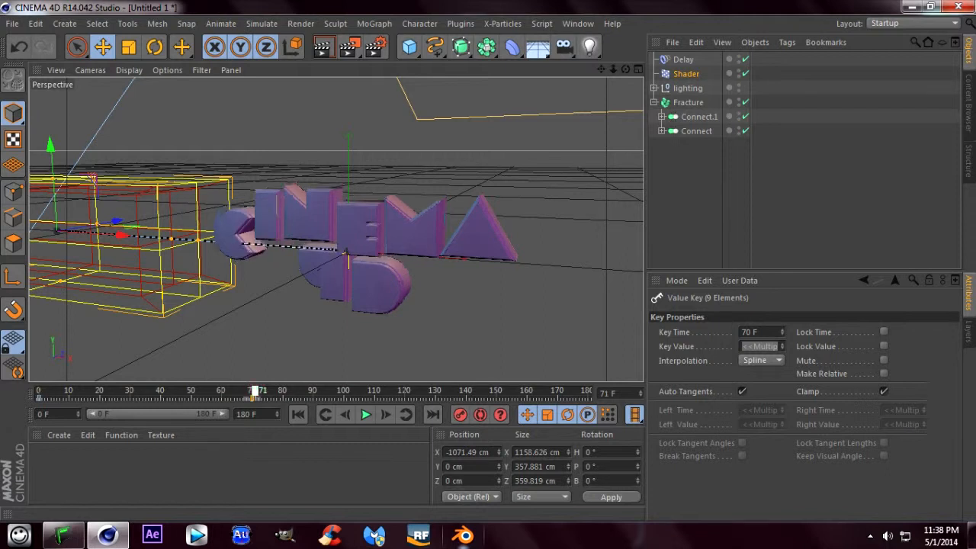
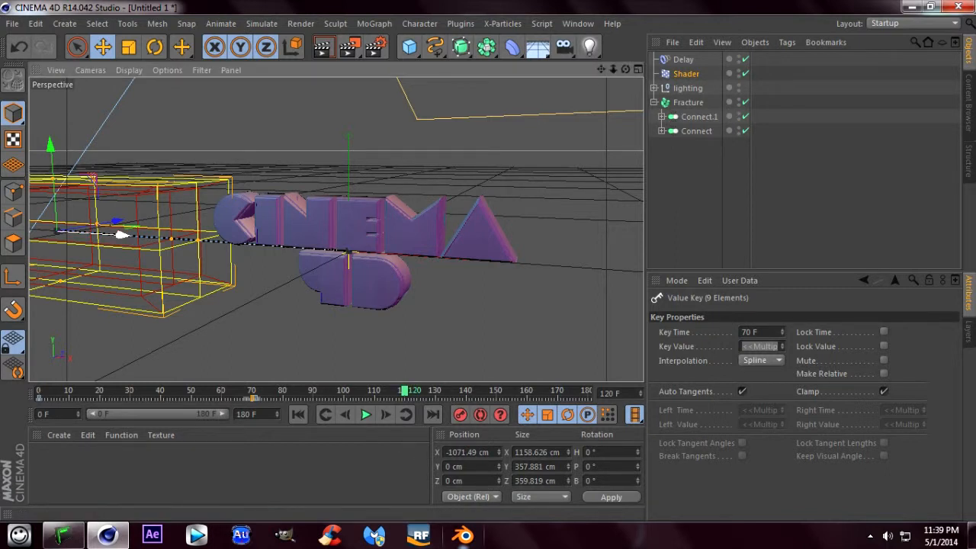
- Try moving the Shader effector along X over the text and away again at frame 120
{"action": "left_click_drag", "start_coordinate": [122, 234], "coordinate": [385, 253]}
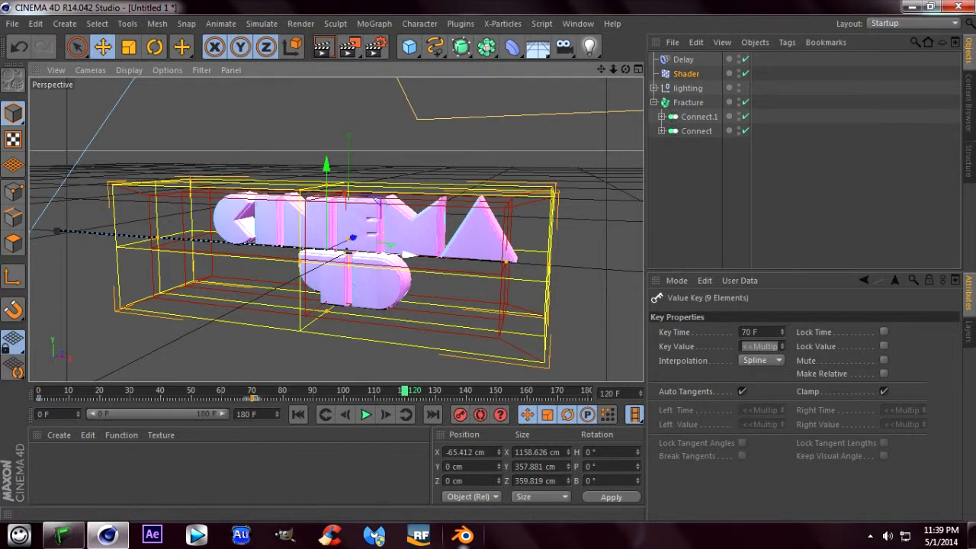
{"action": "left_click_drag", "start_coordinate": [381, 253], "coordinate": [121, 237]}
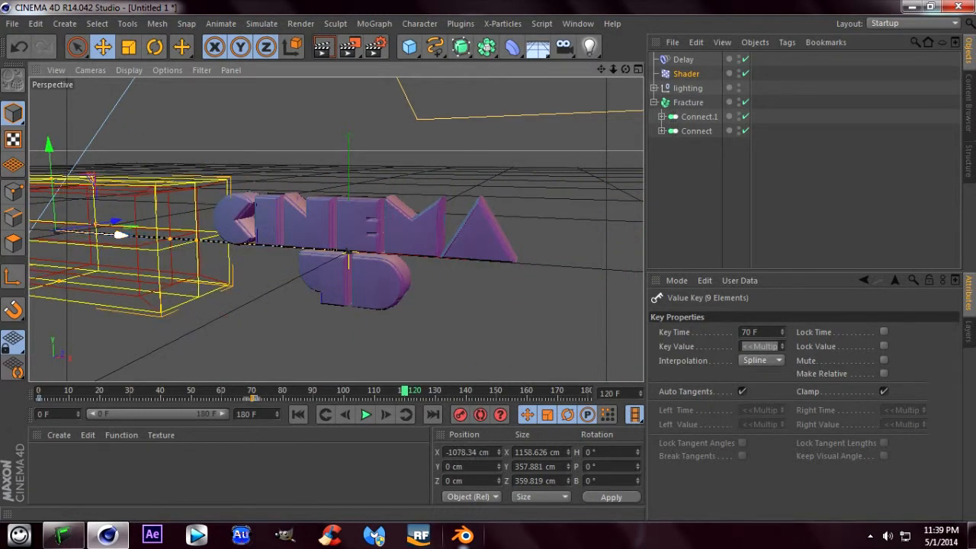
- Duplicate the Shader effector's frame 70 keyframe just after the original on the timeline
{"action": "left_click_drag", "start_coordinate": [405, 390], "coordinate": [273, 390]}
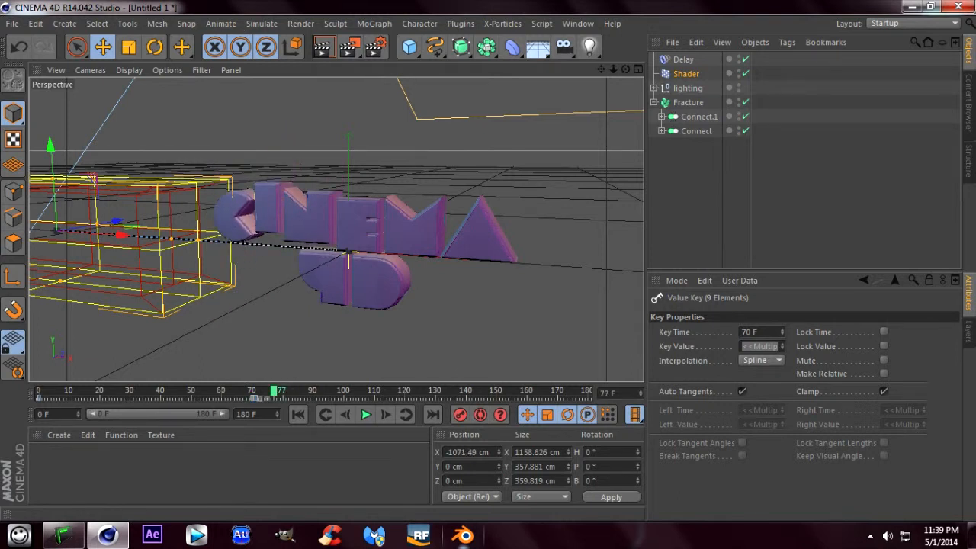
{"action": "left_click_drag", "start_coordinate": [252, 398], "coordinate": [255, 397]}
{"action": "left_click", "coordinate": [261, 398]}
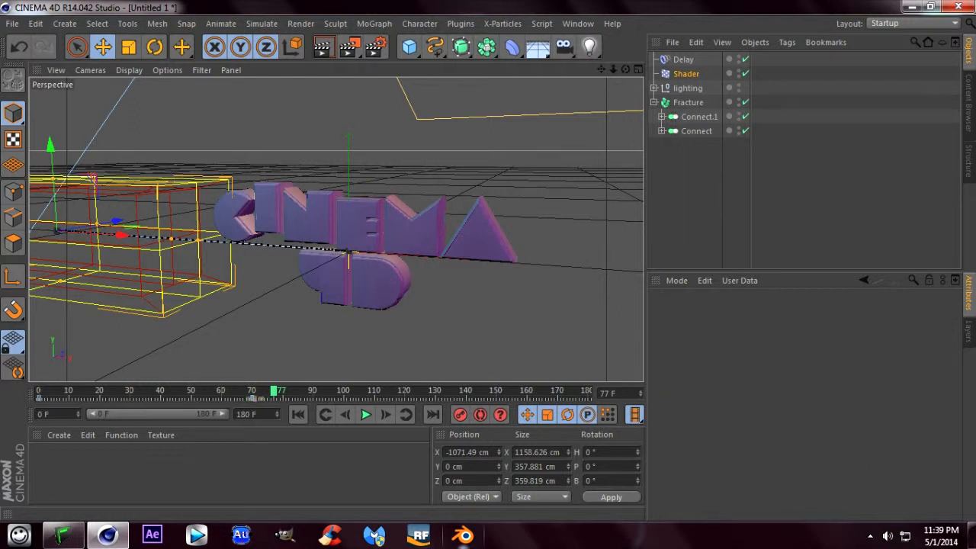
- Try moving the Shader effector over the text at frame 72, at X about -97 cm, and play the animation to frame 110
{"action": "mouse_move", "coordinate": [274, 391]}
{"action": "left_mouse_down"}
{"action": "mouse_move", "coordinate": [255, 391]}
{"action": "mouse_move", "coordinate": [319, 391]}
{"action": "mouse_move", "coordinate": [260, 391]}
{"action": "left_mouse_up"}
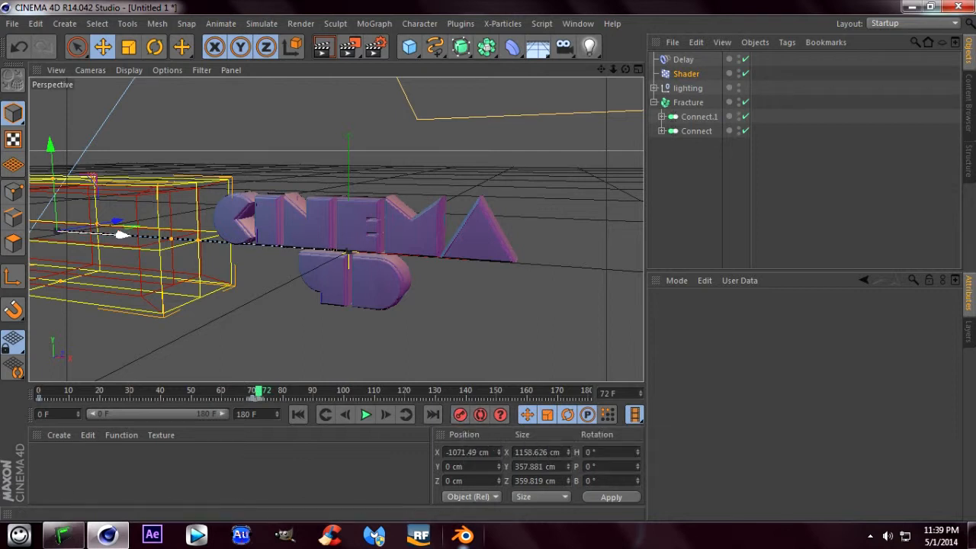
{"action": "left_click_drag", "start_coordinate": [122, 235], "coordinate": [397, 253]}
{"action": "key", "text": "F8"}
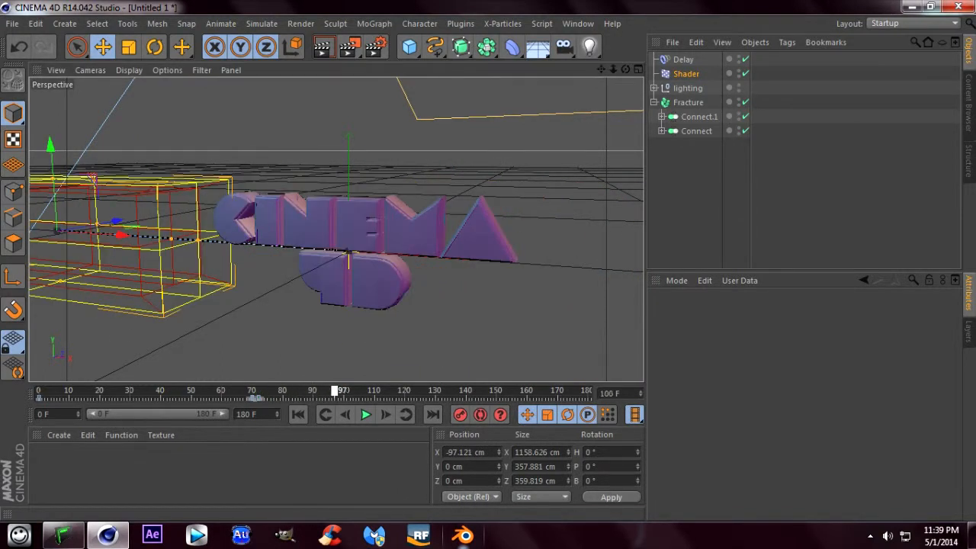
{"action": "key", "text": "F8"}
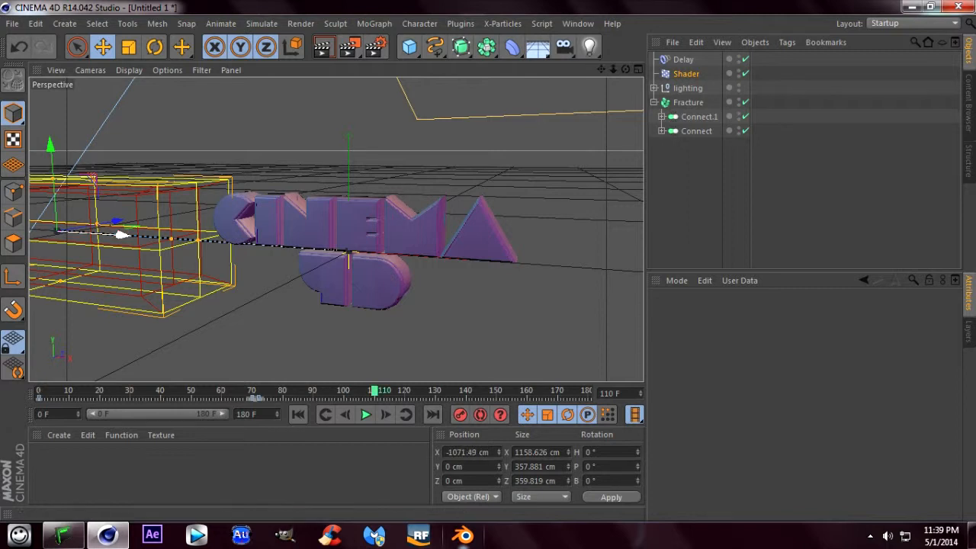
- Keyframe the Shader effector over the text at X about 24 cm on frame 110, and play the animation
{"action": "left_click_drag", "start_coordinate": [120, 233], "coordinate": [431, 253]}
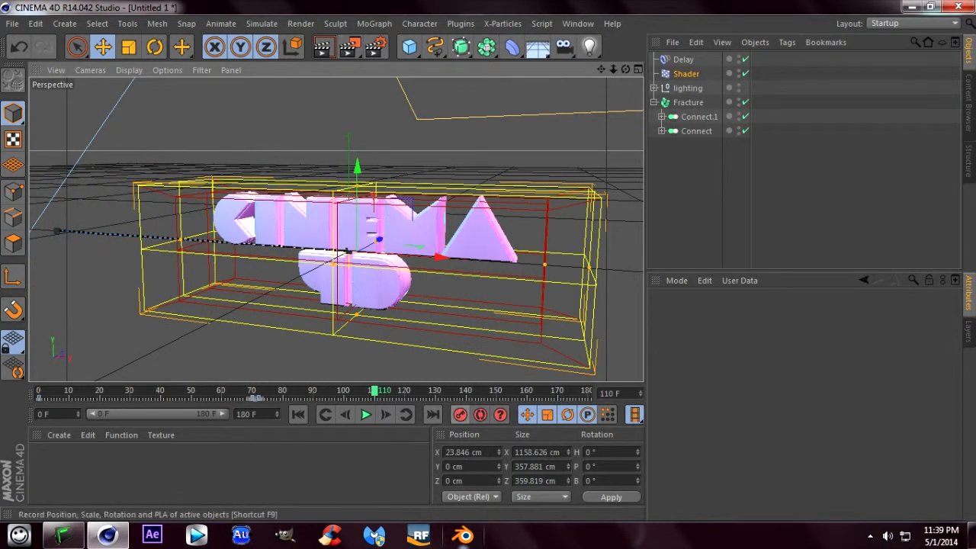
{"action": "left_click", "coordinate": [366, 414]}
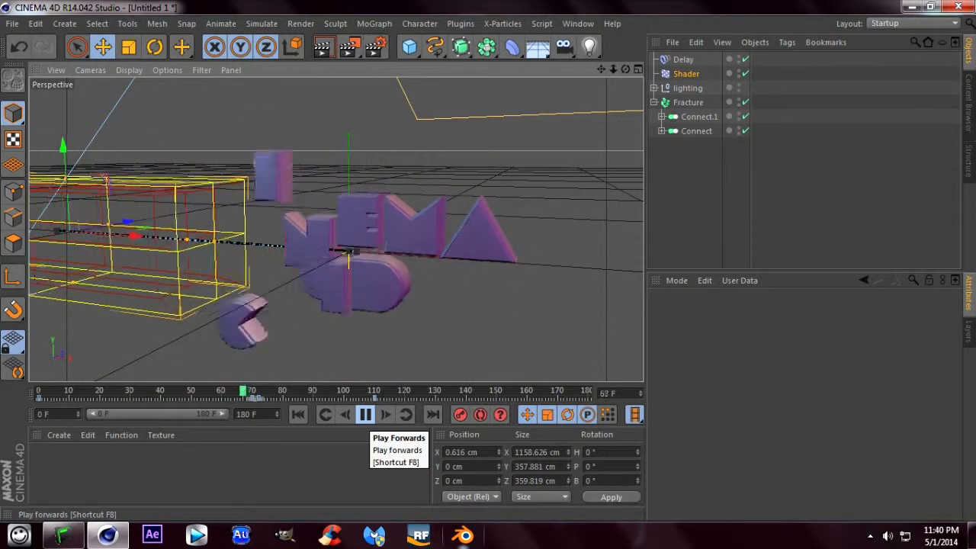
{"action": "left_click", "coordinate": [366, 414]}
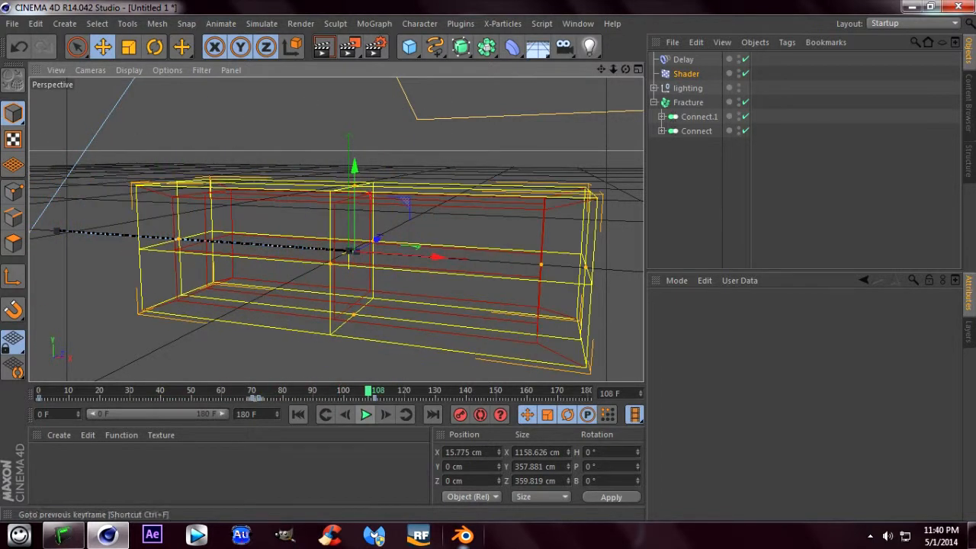
- Move the Shader effector's duplicated keyframe to frame 100 and play the animation from the start to check the hold
{"action": "left_click", "coordinate": [298, 414]}
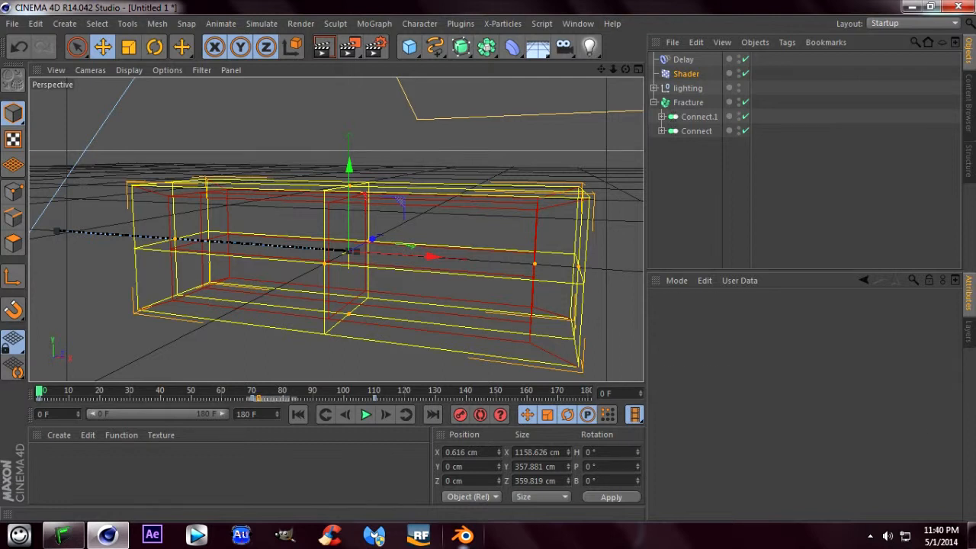
{"action": "left_click_drag", "start_coordinate": [271, 398], "coordinate": [360, 398]}
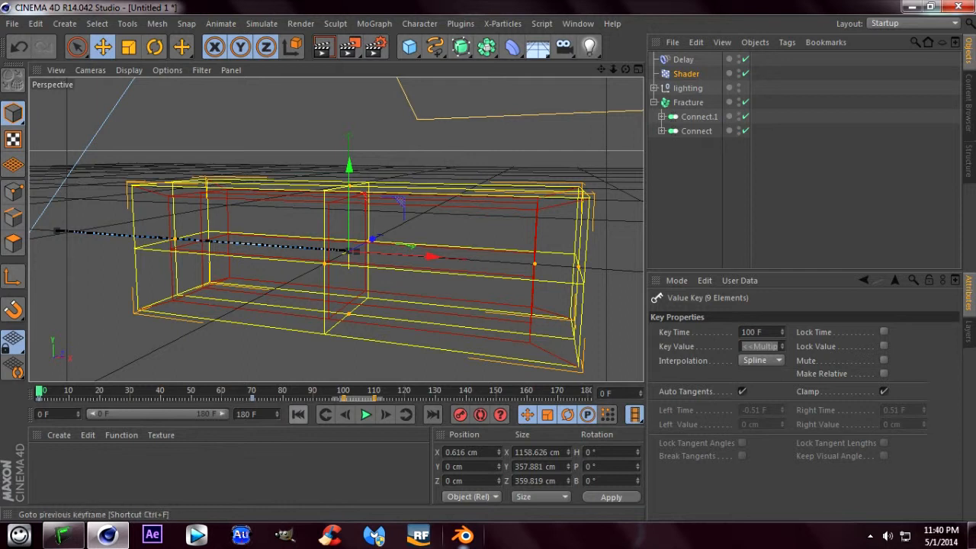
{"action": "left_click", "coordinate": [365, 414]}
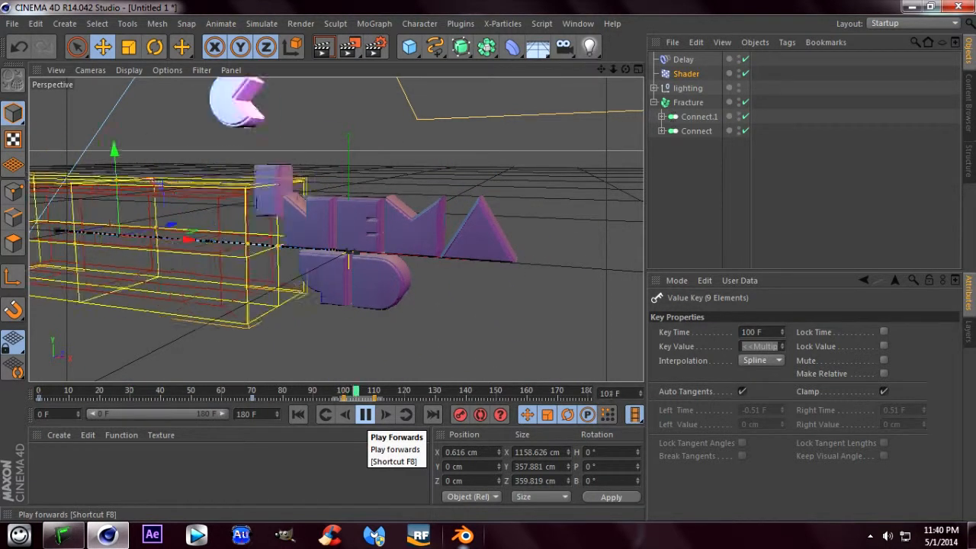
{"action": "left_click", "coordinate": [366, 414]}
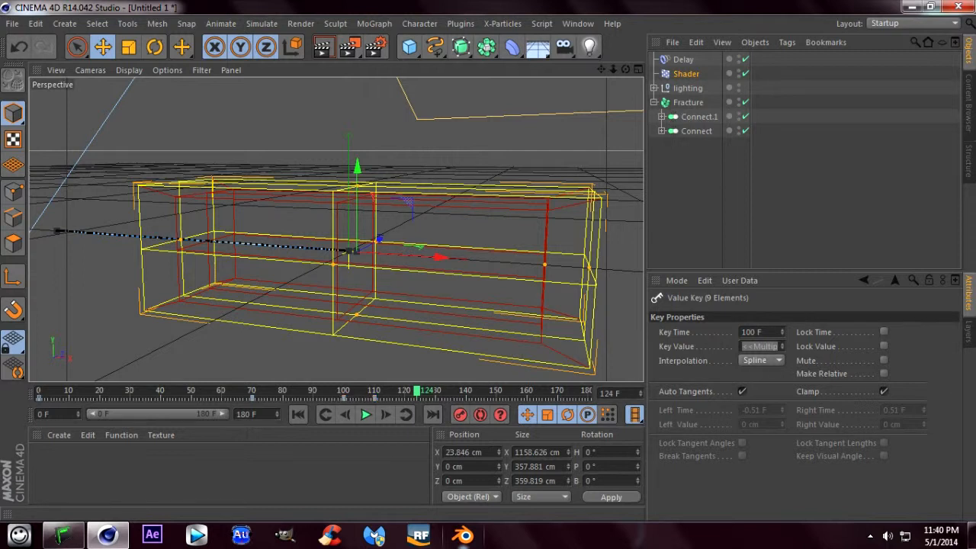
- Move the Shader effector's frame 110 keyframe to frame 150 and replay the animation from the start
{"action": "left_click_drag", "start_coordinate": [375, 397], "coordinate": [496, 397]}
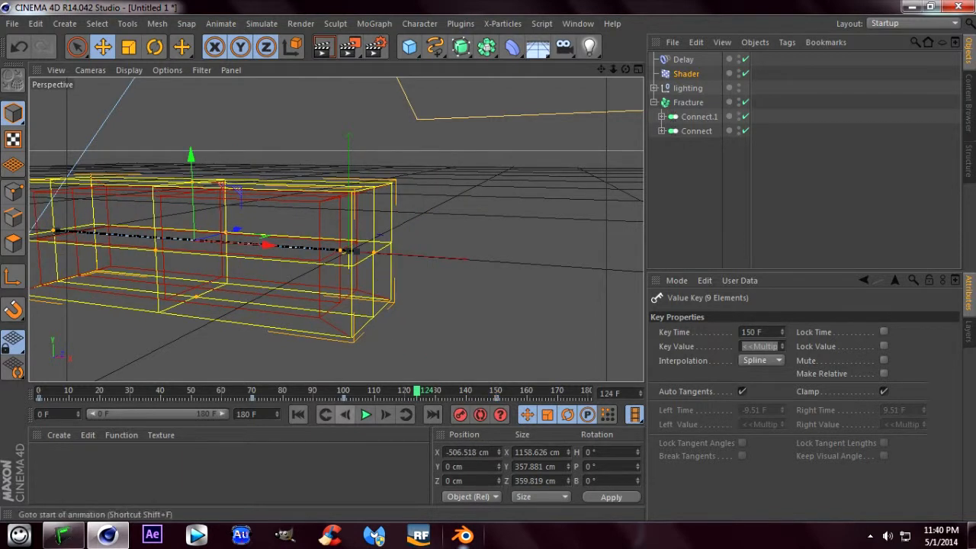
{"action": "left_click", "coordinate": [299, 414]}
{"action": "left_click", "coordinate": [365, 414]}
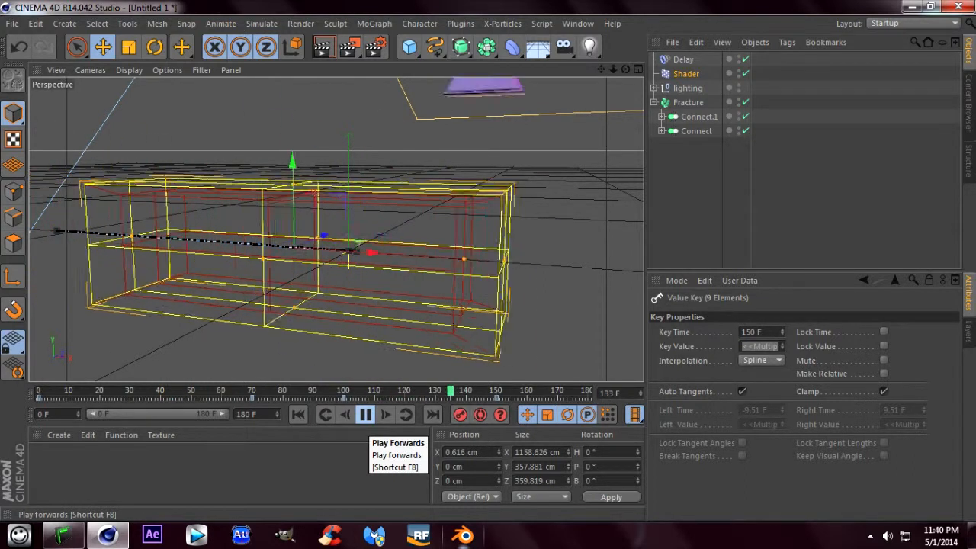
{"action": "left_click", "coordinate": [366, 414]}
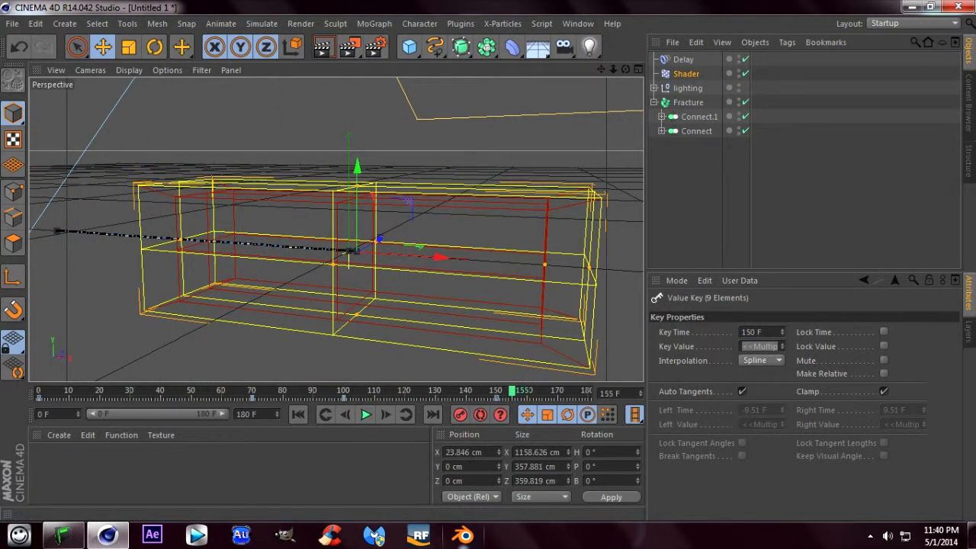
- Keyframe the Shader effector's P.Y parameter at 1000 cm on frame 70
{"action": "left_click", "coordinate": [343, 390]}
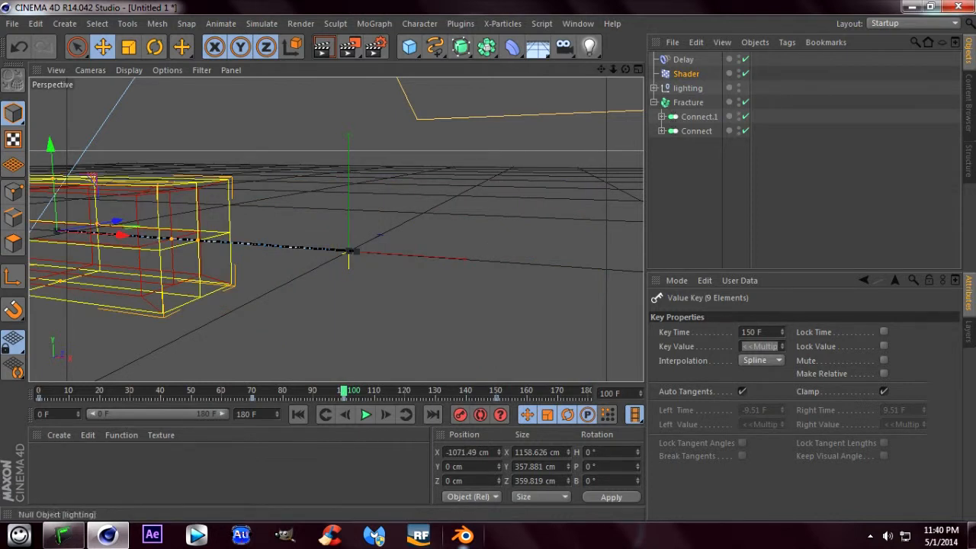
{"action": "left_click", "coordinate": [685, 74]}
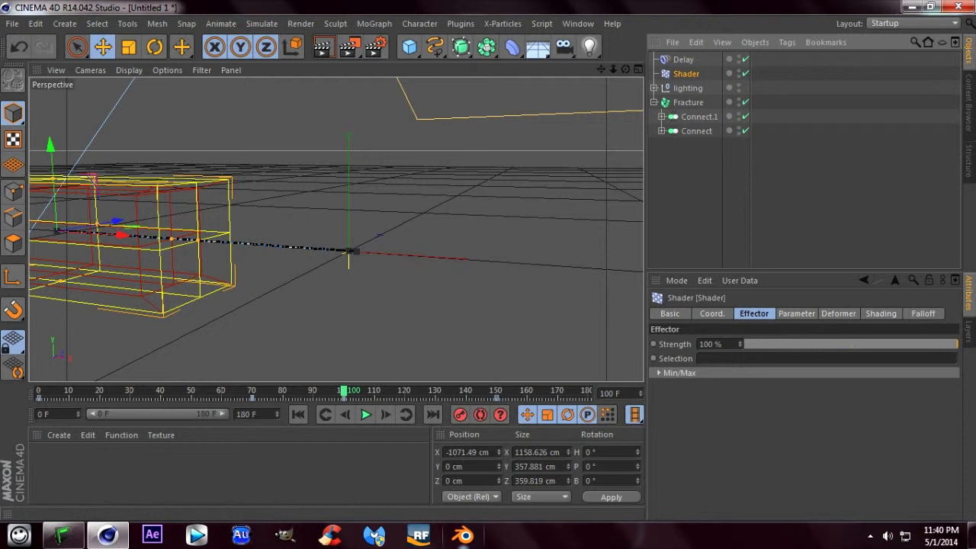
{"action": "left_click", "coordinate": [796, 314]}
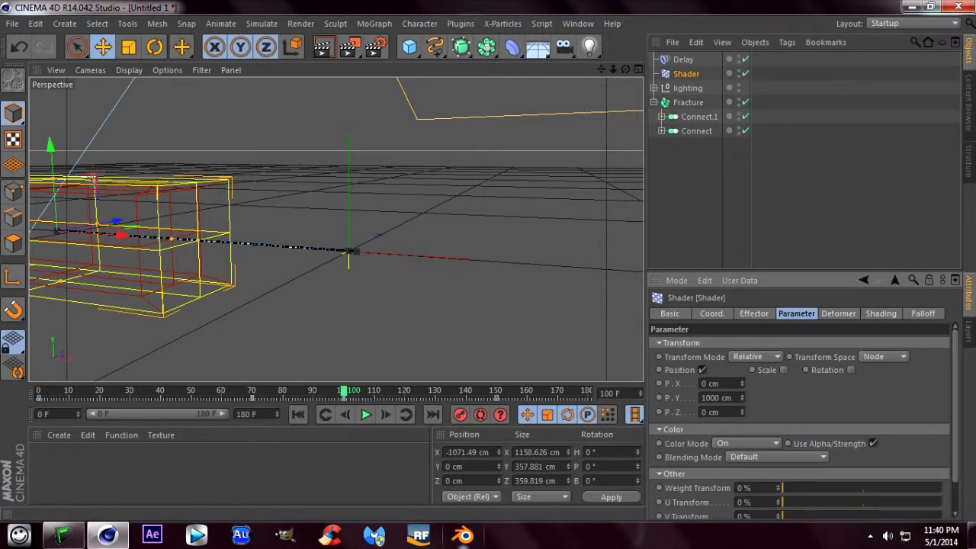
{"action": "left_click_drag", "start_coordinate": [344, 391], "coordinate": [254, 392]}
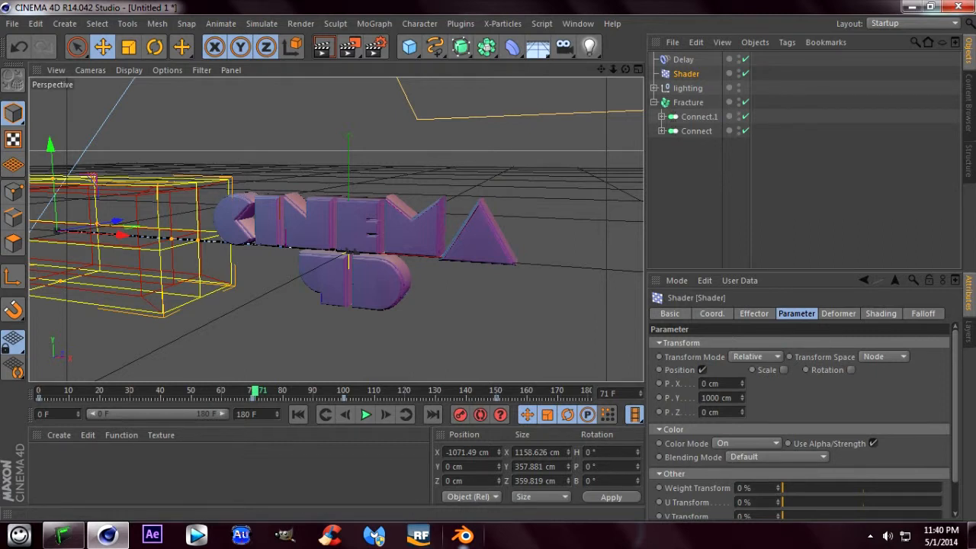
{"action": "left_click_drag", "start_coordinate": [254, 391], "coordinate": [252, 391]}
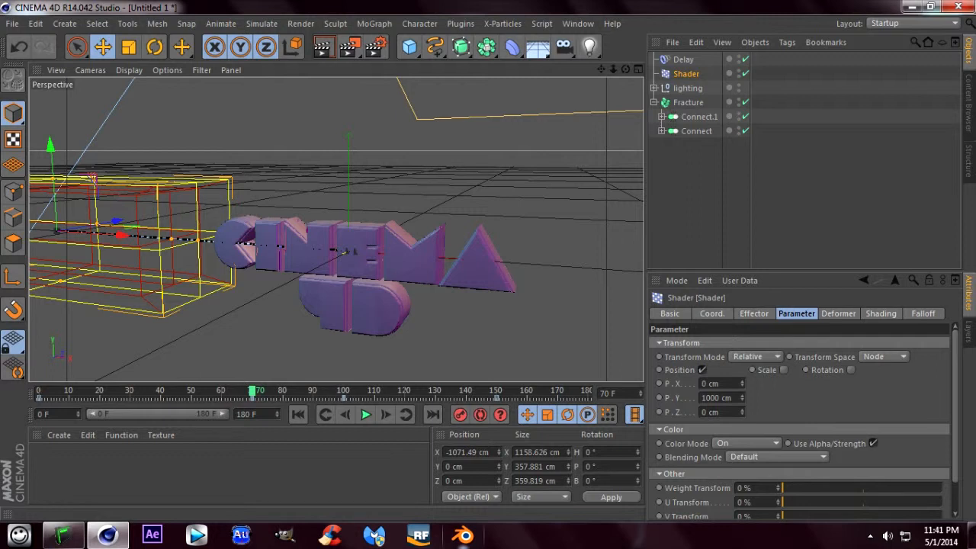
{"action": "left_click", "coordinate": [660, 398], "text": "ctrl"}
- Keyframe the Shader effector's P.Y at -1000 cm on frame 71, dismissing the Windows color scheme prompt
{"action": "left_click_drag", "start_coordinate": [253, 391], "coordinate": [256, 391]}
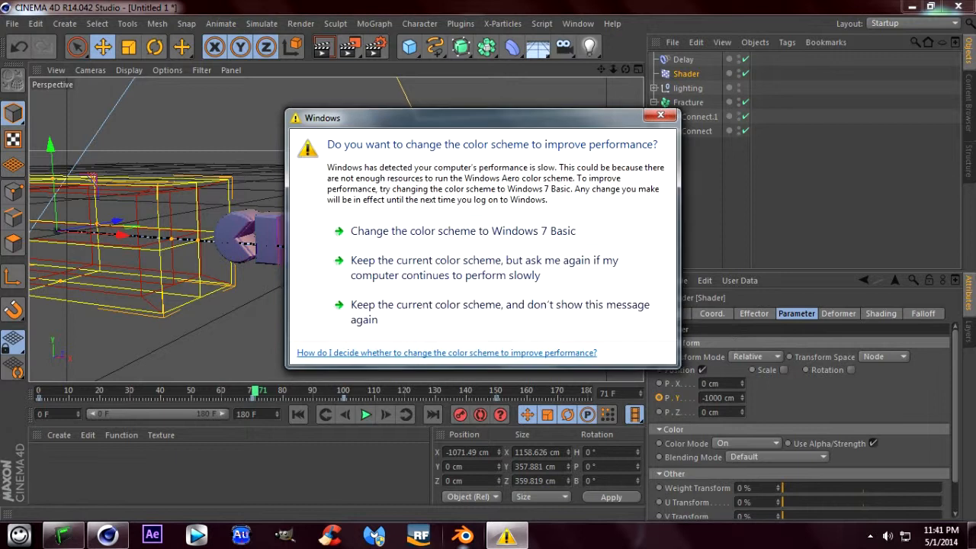
{"action": "left_click", "coordinate": [661, 115]}
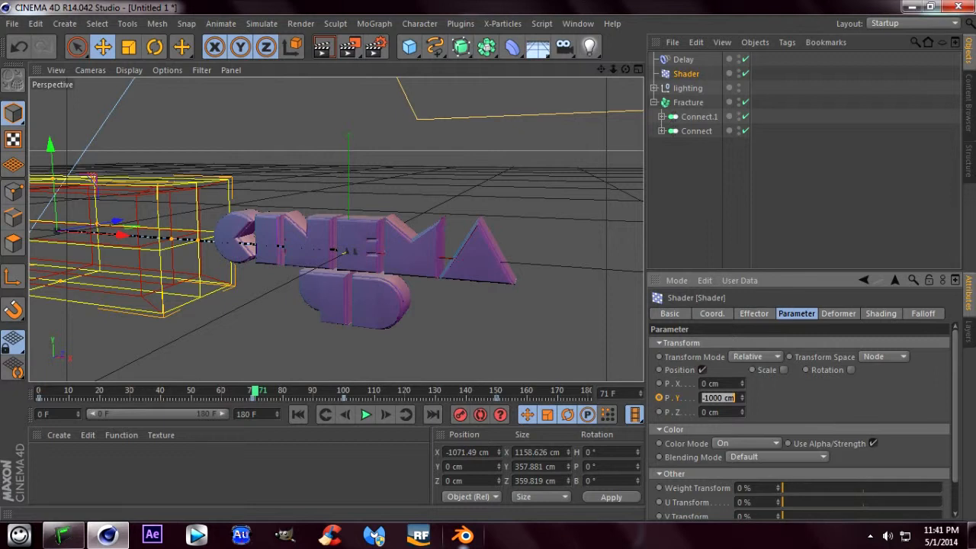
{"action": "key", "text": "Return"}
- Play the animation from frame 0 to check how the letters exit with the keyframed P.Y value
{"action": "left_click_drag", "start_coordinate": [254, 392], "coordinate": [40, 391]}
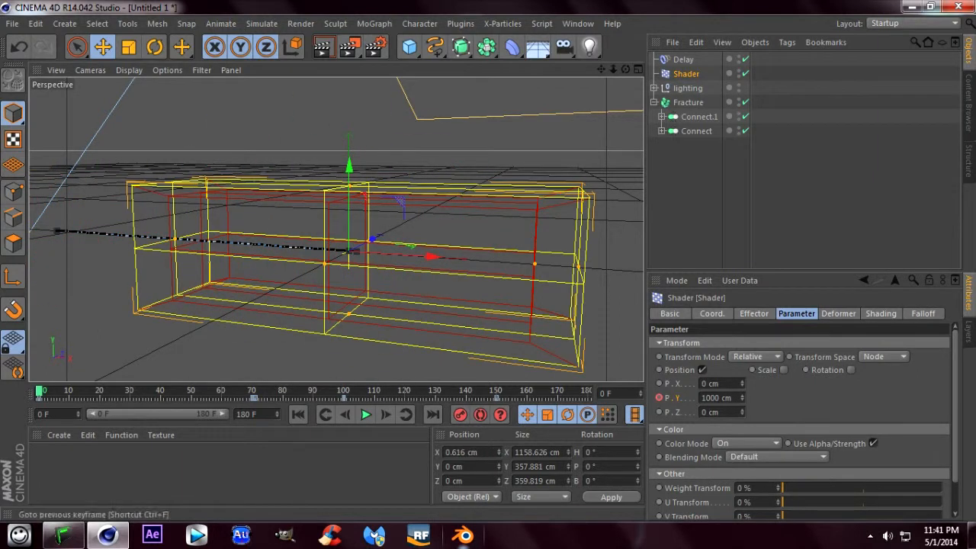
{"action": "left_click", "coordinate": [366, 414]}
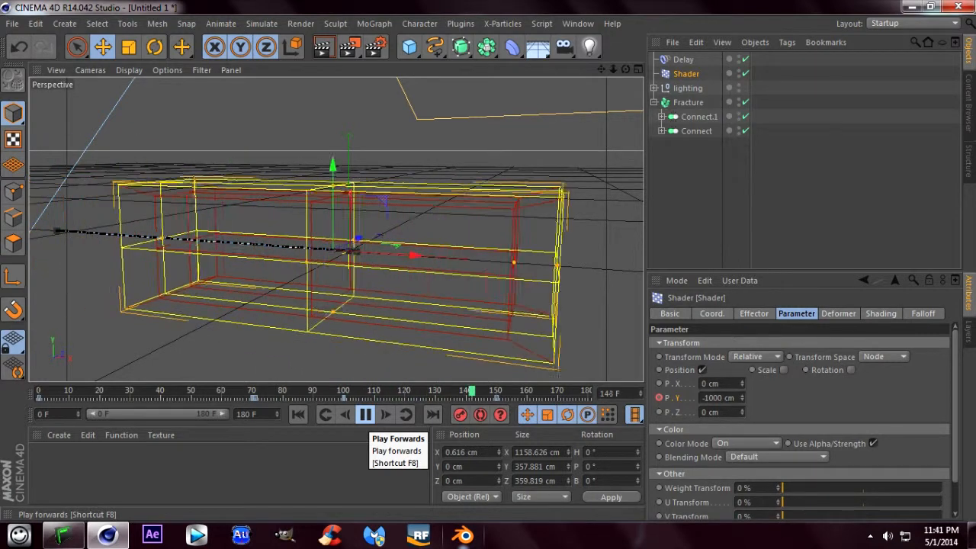
{"action": "left_click", "coordinate": [366, 415]}
{"action": "left_click", "coordinate": [298, 414]}
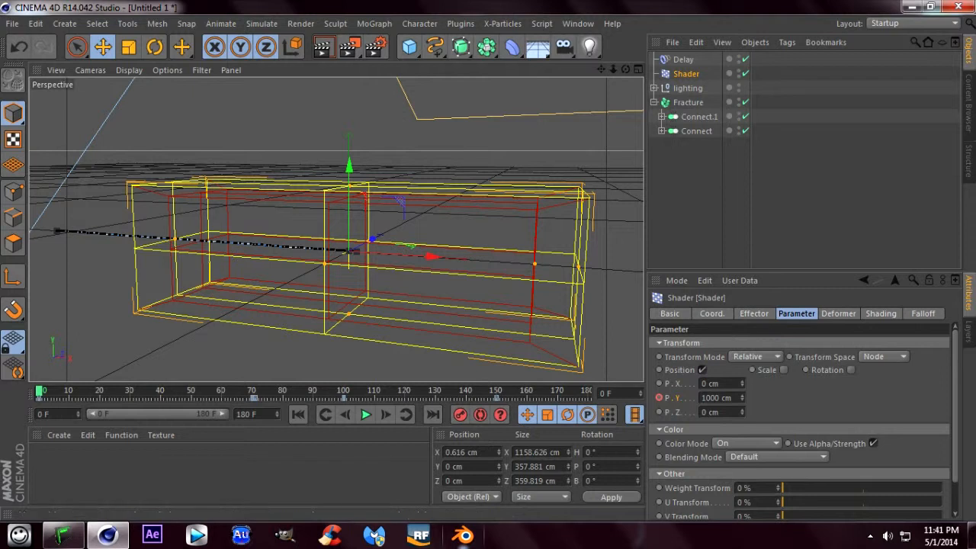
- Render a preview of the settled text at frame 94 in the perspective view
{"action": "left_click_drag", "start_coordinate": [175, 392], "coordinate": [326, 391]}
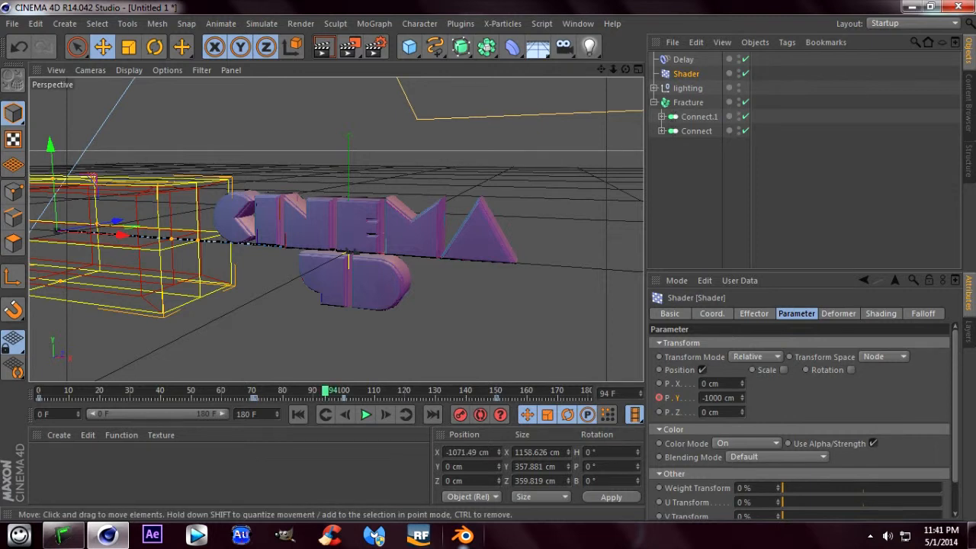
{"action": "left_click", "coordinate": [323, 47]}
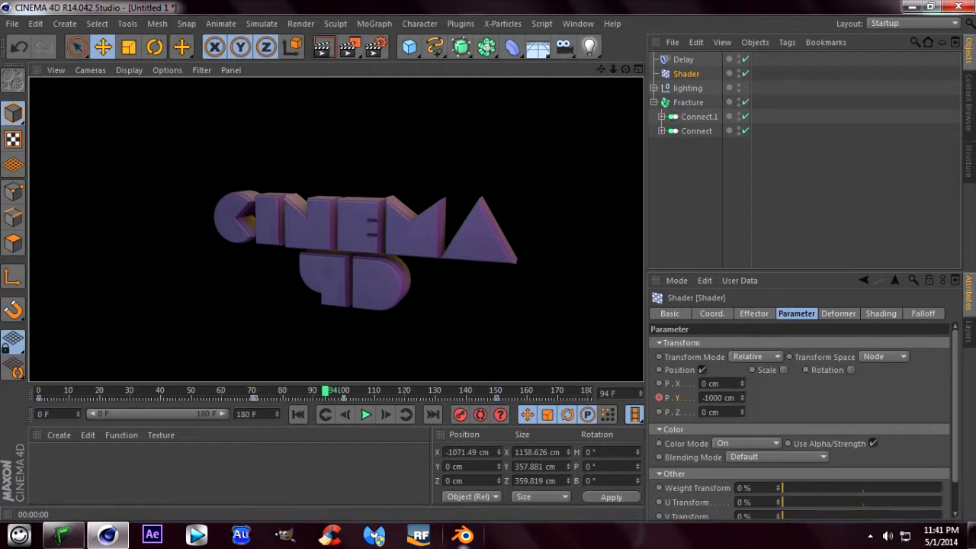
{"action": "left_click", "coordinate": [969, 104]}
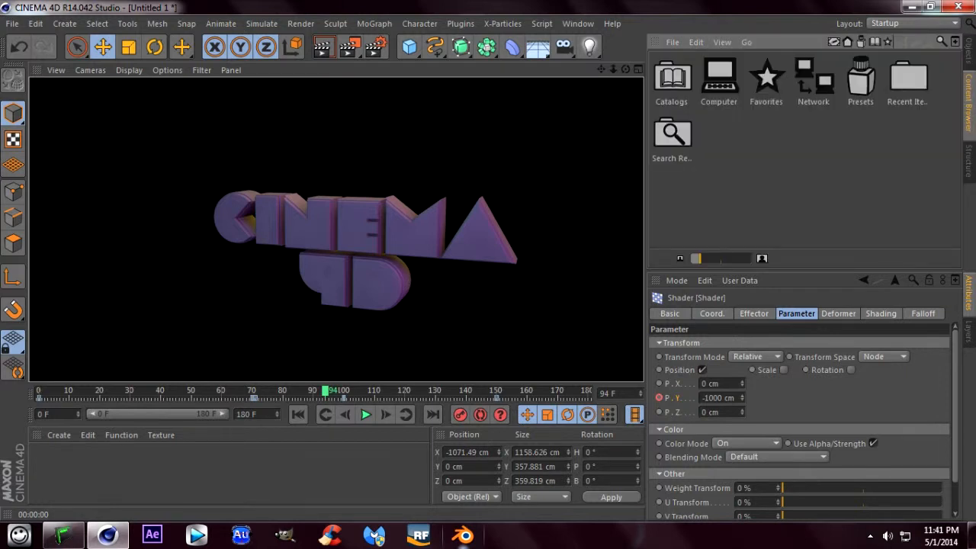
{"action": "left_click", "coordinate": [968, 51]}
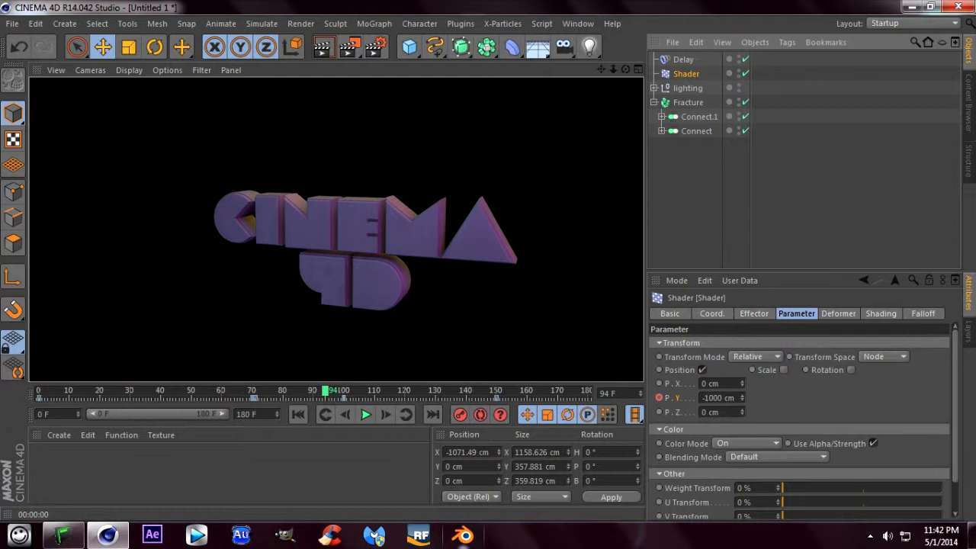
- Create a new material and open it in the Material Editor
{"action": "left_click", "coordinate": [59, 434]}
{"action": "left_click", "coordinate": [82, 450]}
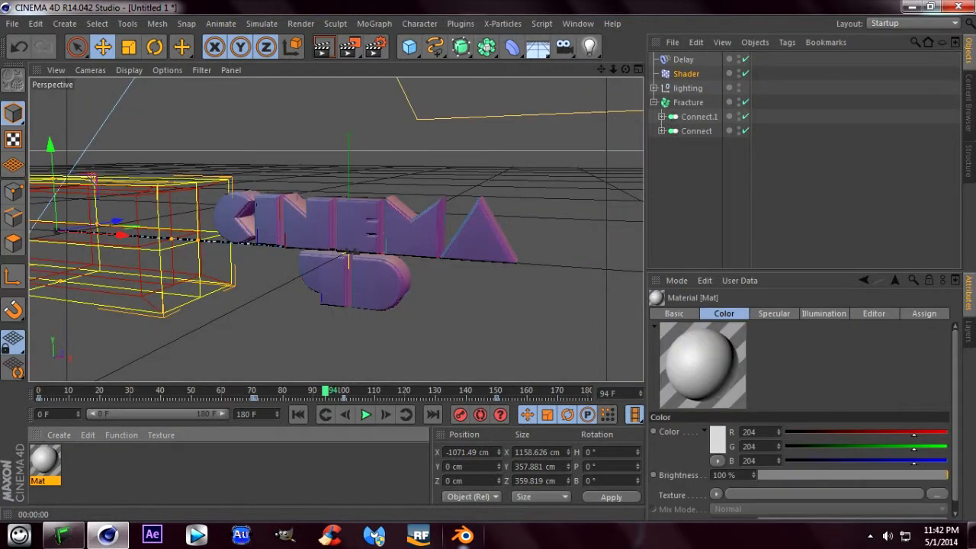
{"action": "double_click", "coordinate": [45, 461]}
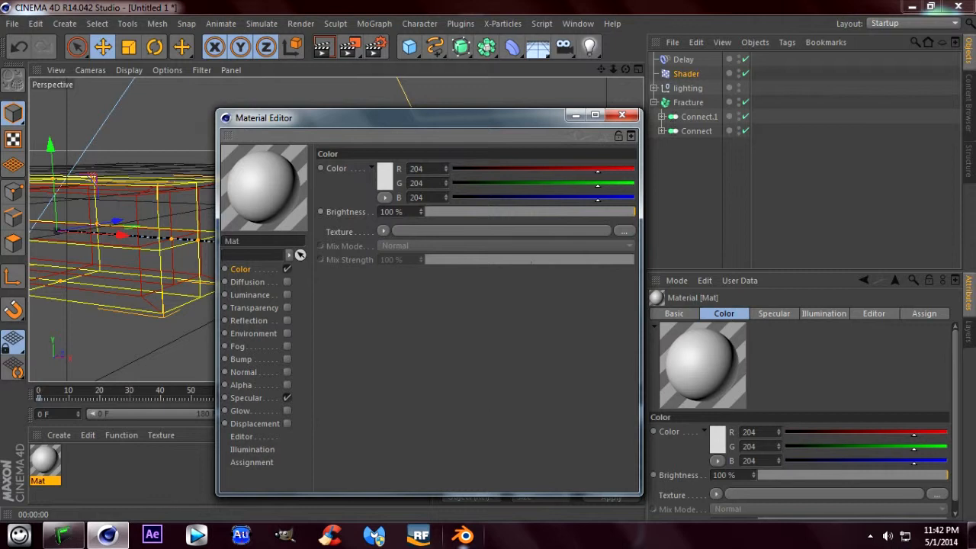
- Close the color picker without changes and switch the material's color sliders from RGB to HSV
{"action": "left_click", "coordinate": [385, 176]}
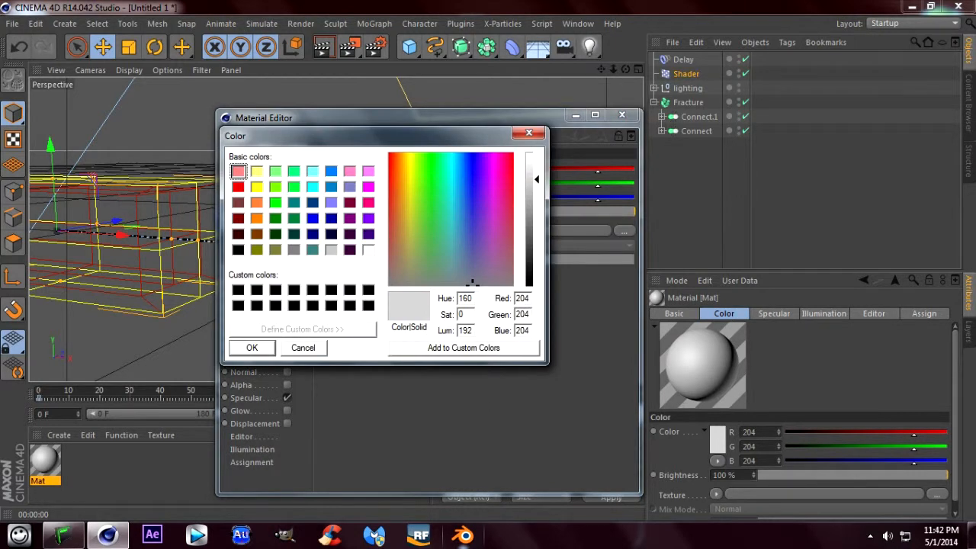
{"action": "left_click", "coordinate": [302, 347]}
{"action": "left_click", "coordinate": [385, 198]}
{"action": "left_click", "coordinate": [413, 226]}
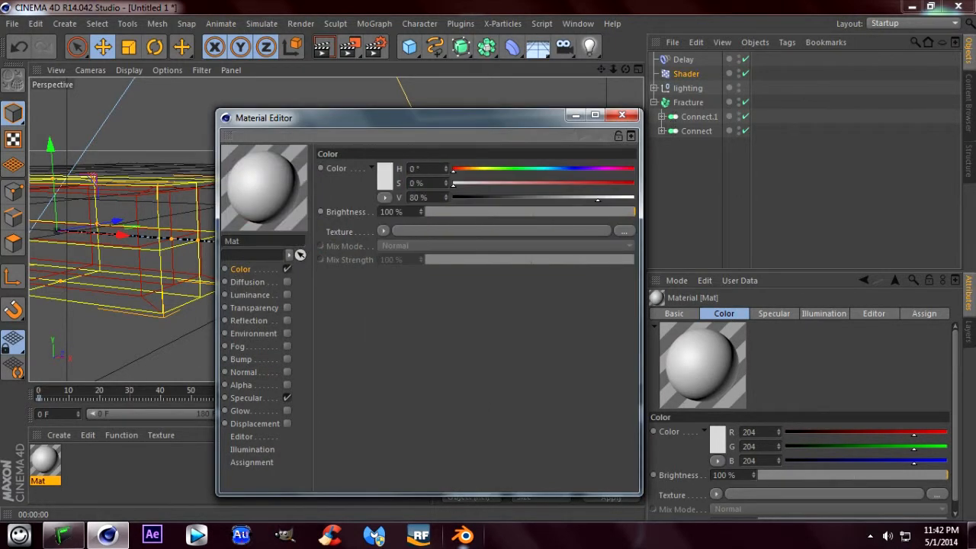
- Set the material's color to a golden yellow with hue 46°, saturation 80% and value 80%
{"action": "left_click_drag", "start_coordinate": [446, 169], "coordinate": [446, 5]}
{"action": "mouse_move", "coordinate": [562, 169]}
{"action": "left_mouse_down"}
{"action": "mouse_move", "coordinate": [621, 184]}
{"action": "mouse_move", "coordinate": [510, 169]}
{"action": "left_mouse_up"}
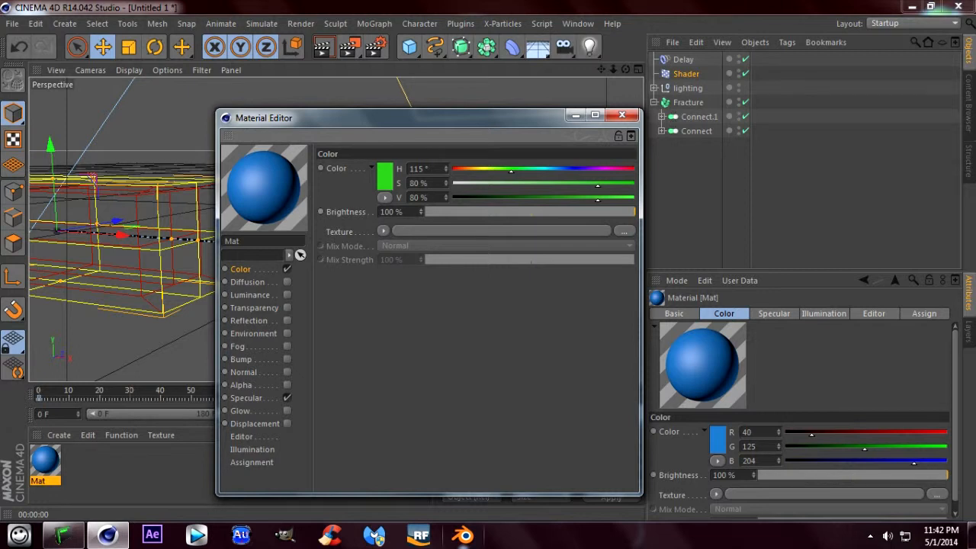
{"action": "left_click_drag", "start_coordinate": [511, 169], "coordinate": [476, 169]}
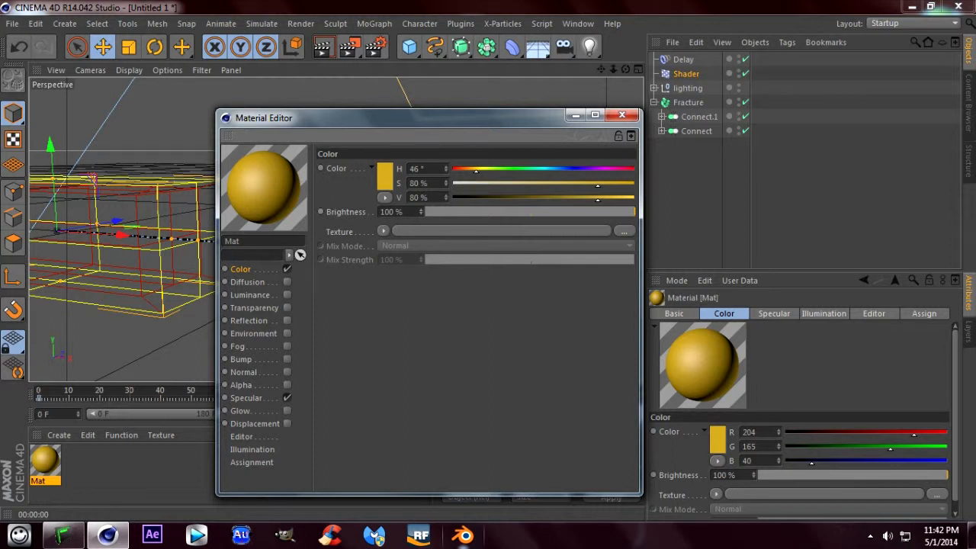
- Enable the material's reflection with a Fresnel texture, 11% brightness and 18% mix strength, and close the Material Editor
{"action": "left_click", "coordinate": [287, 320]}
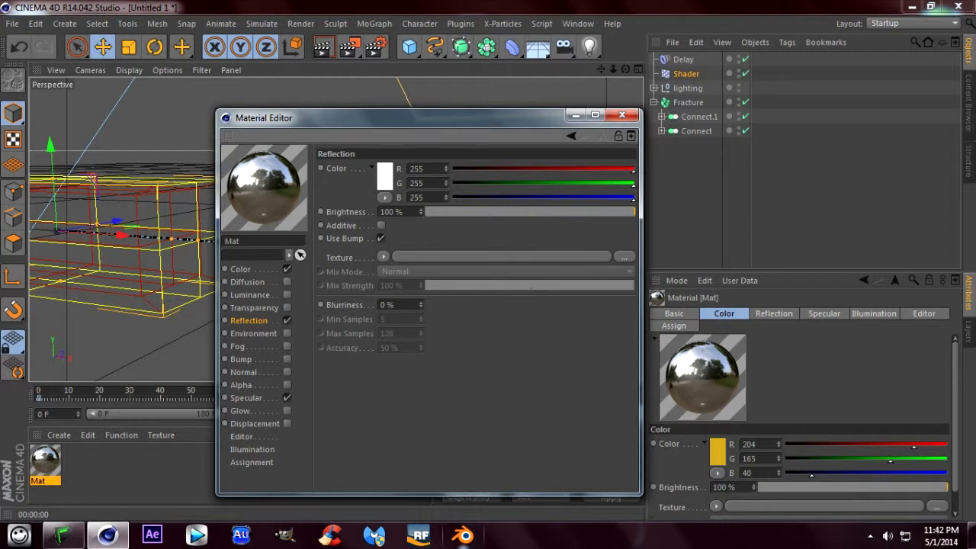
{"action": "left_click", "coordinate": [382, 257]}
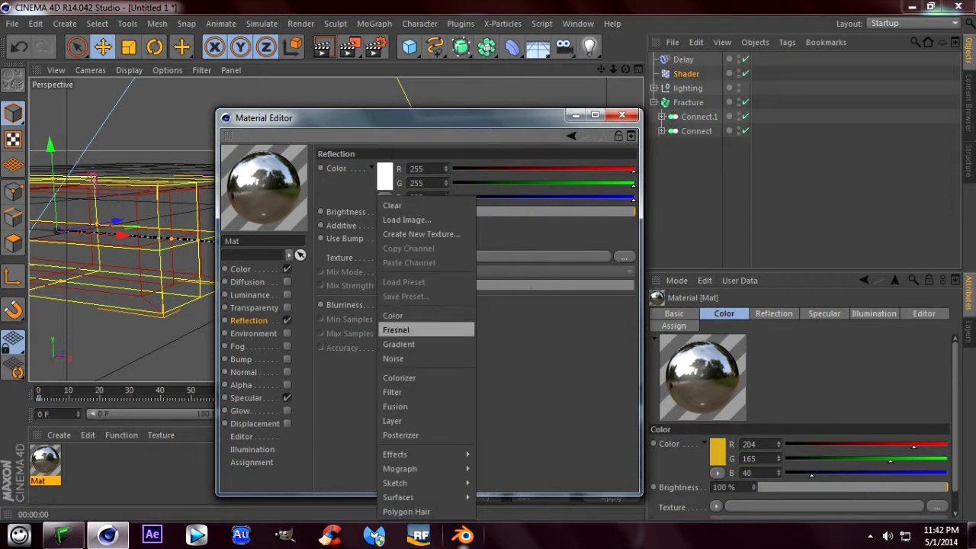
{"action": "left_click", "coordinate": [404, 330]}
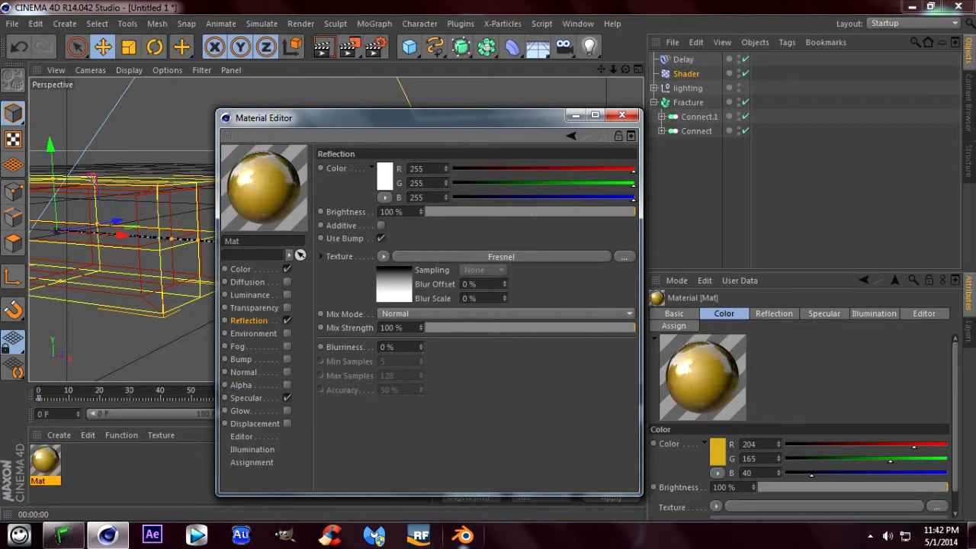
{"action": "left_click", "coordinate": [449, 212]}
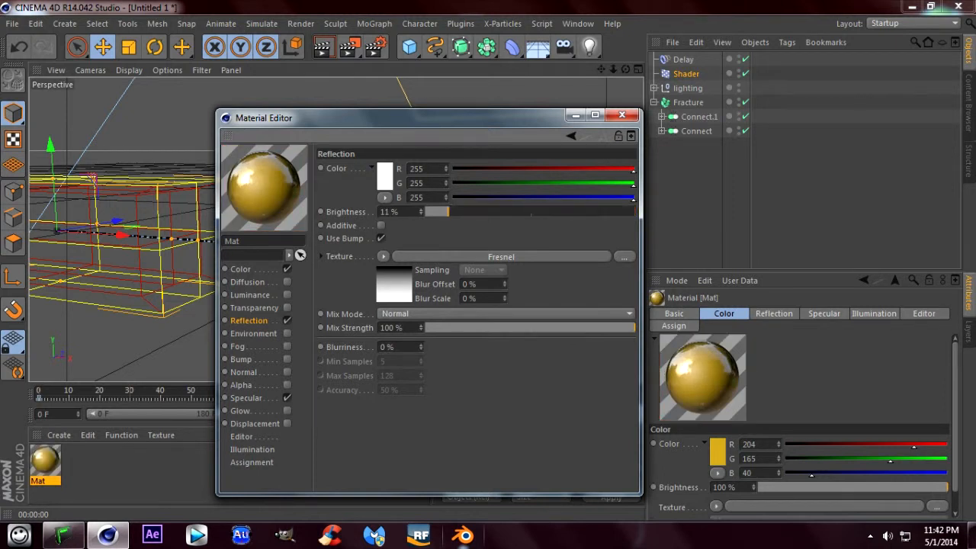
{"action": "left_click", "coordinate": [462, 328]}
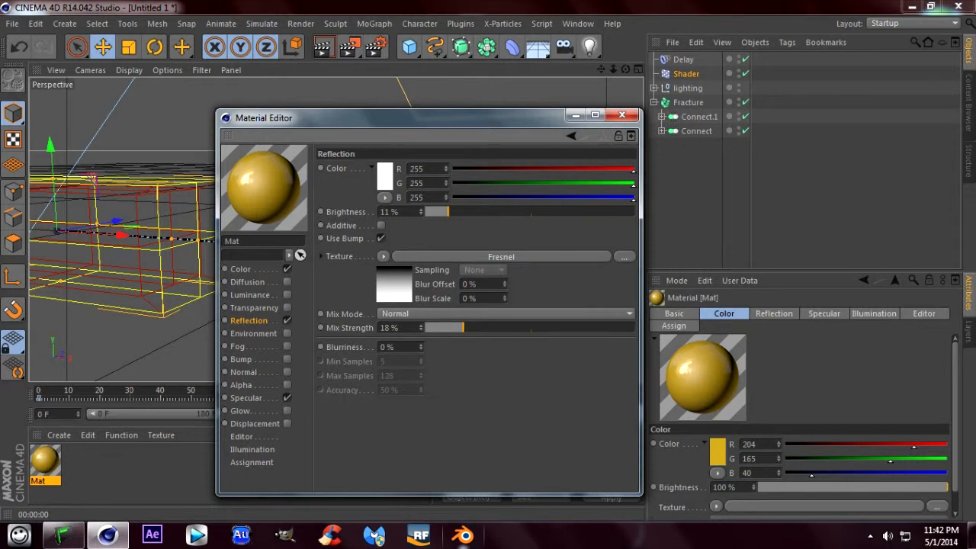
{"action": "left_click", "coordinate": [622, 115]}
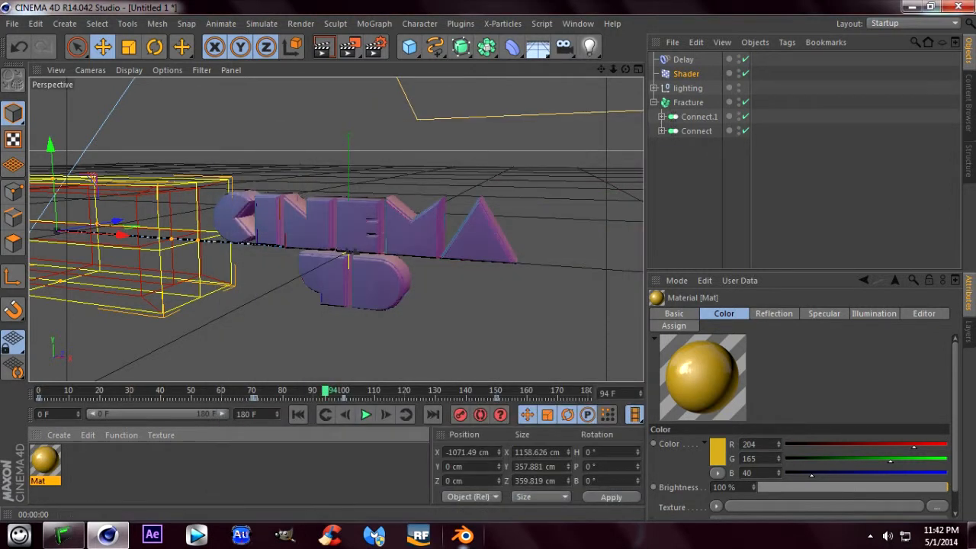
- Apply the material to the Fracture object and render a preview of the text in the perspective view
{"action": "left_click_drag", "start_coordinate": [45, 460], "coordinate": [721, 103]}
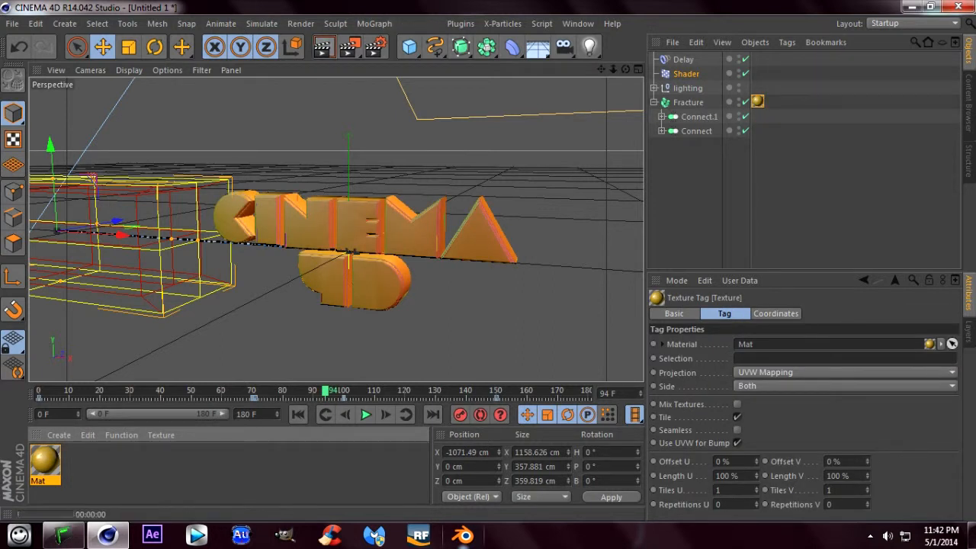
{"action": "key", "text": "ctrl+r"}
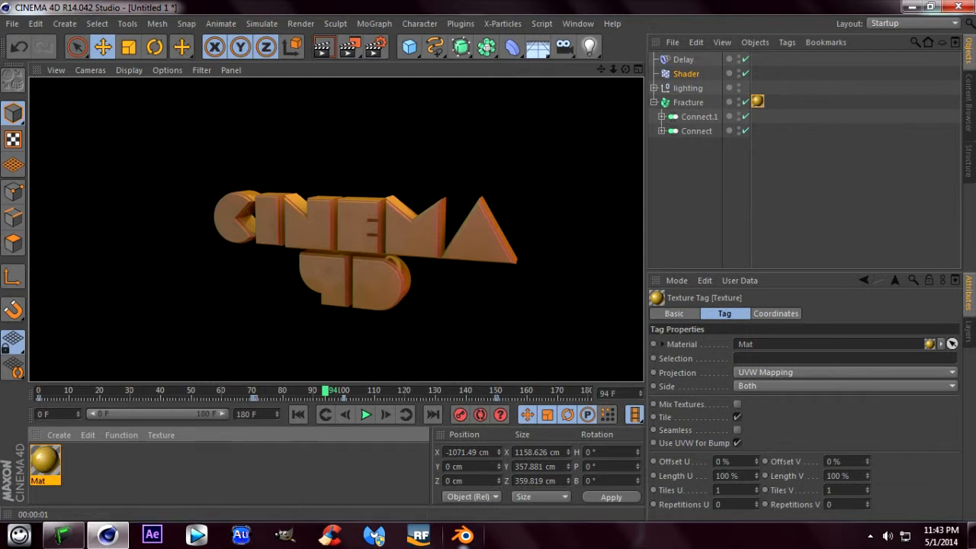
- Set the text material's color saturation to 0% and render the view again to check the text
{"action": "double_click", "coordinate": [45, 461]}
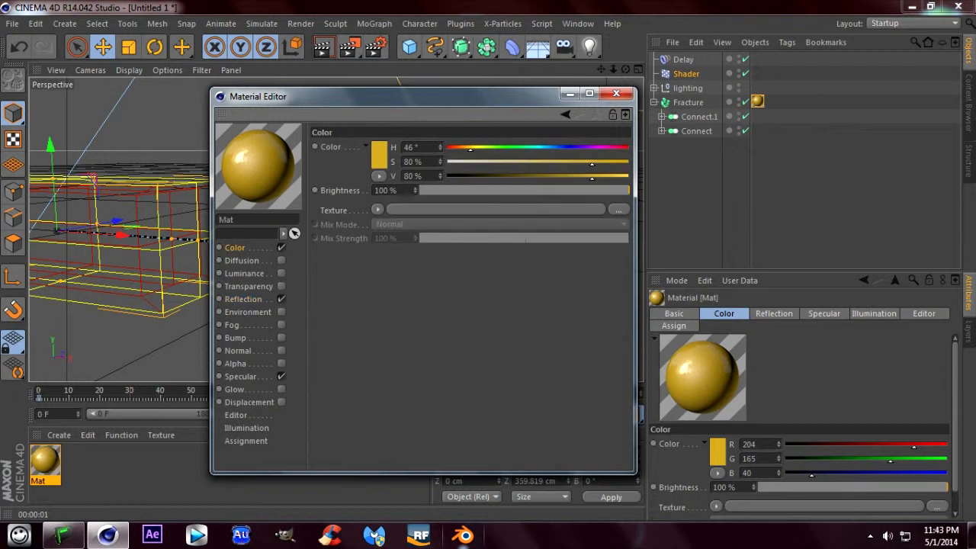
{"action": "left_click_drag", "start_coordinate": [592, 162], "coordinate": [447, 163]}
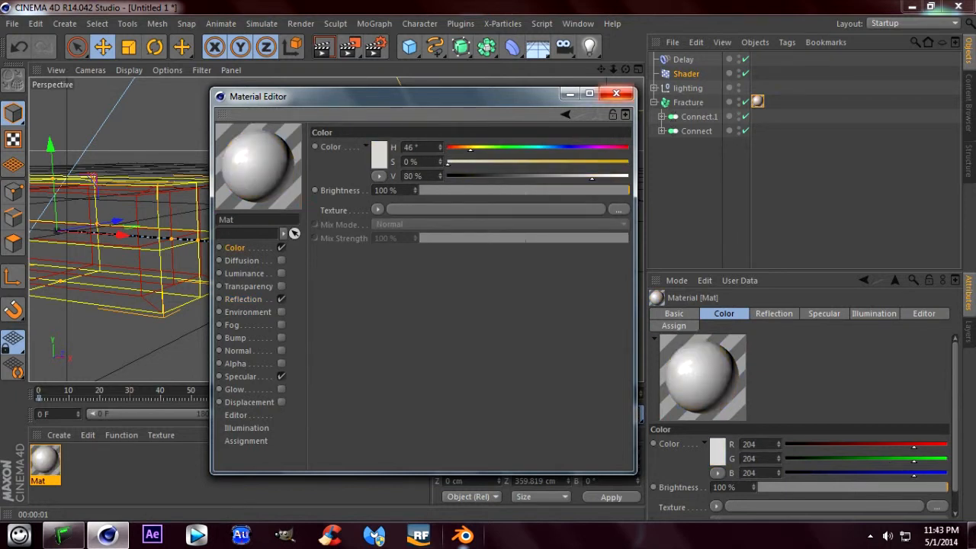
{"action": "left_click", "coordinate": [616, 93]}
{"action": "left_click", "coordinate": [322, 47]}
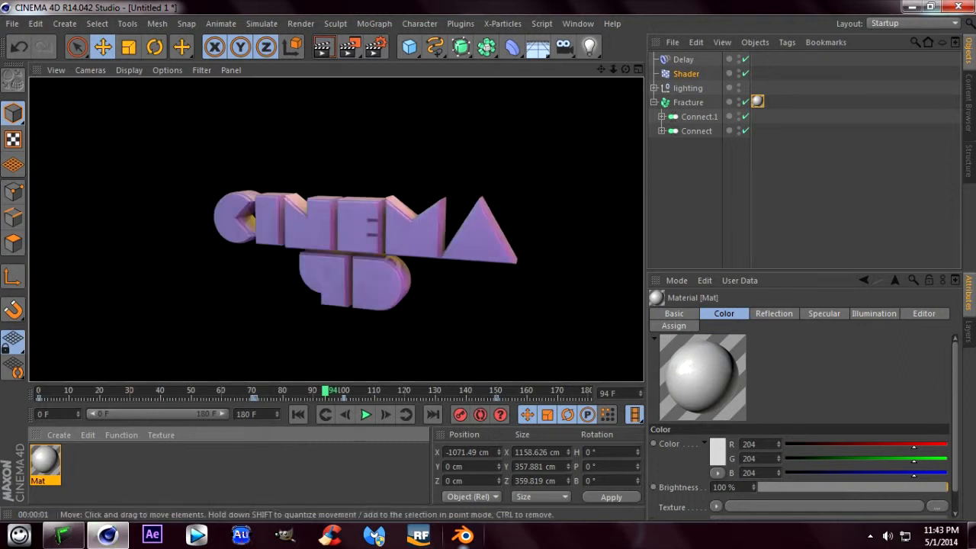
- Set the text material's reflection brightness to 21% and mix strength to 38%, and render a preview
{"action": "double_click", "coordinate": [45, 460]}
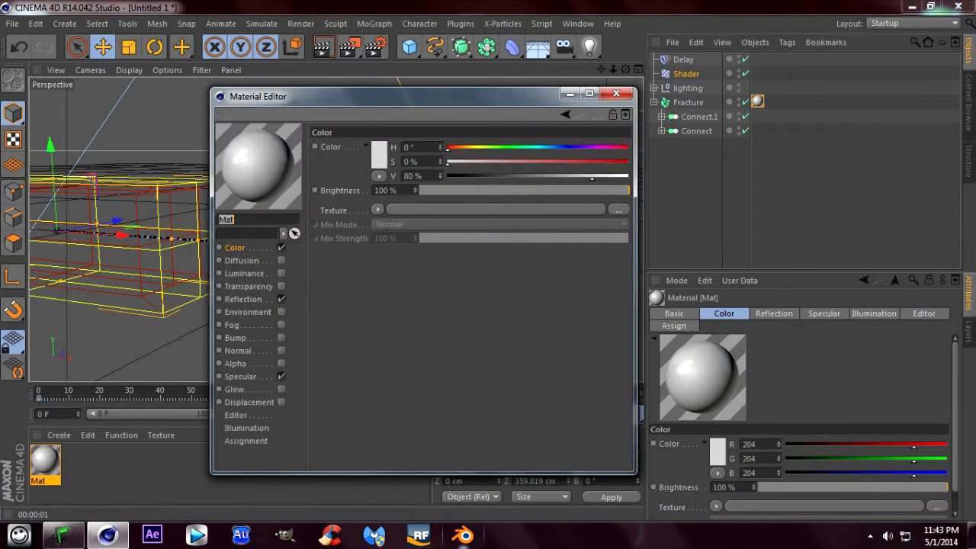
{"action": "left_click", "coordinate": [243, 299]}
{"action": "left_click", "coordinate": [464, 190]}
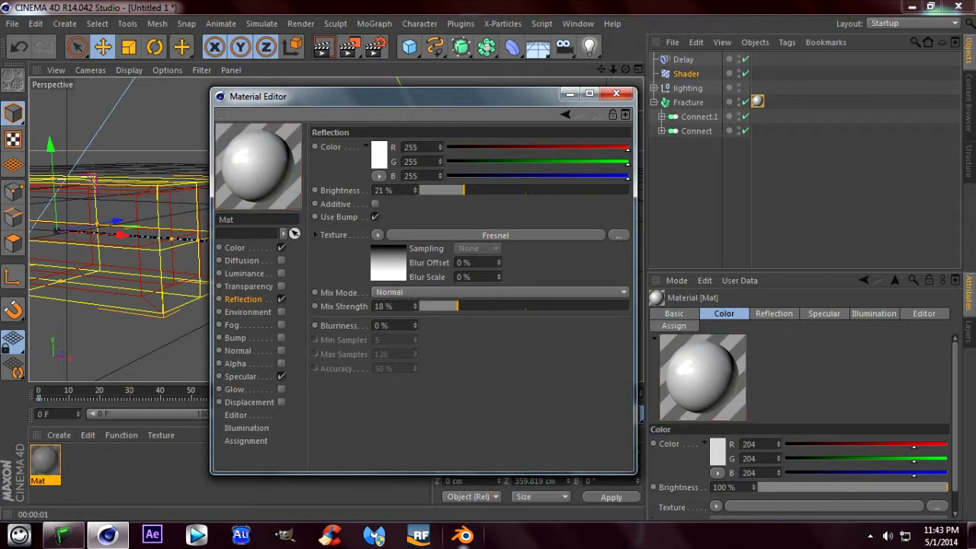
{"action": "left_click", "coordinate": [499, 306]}
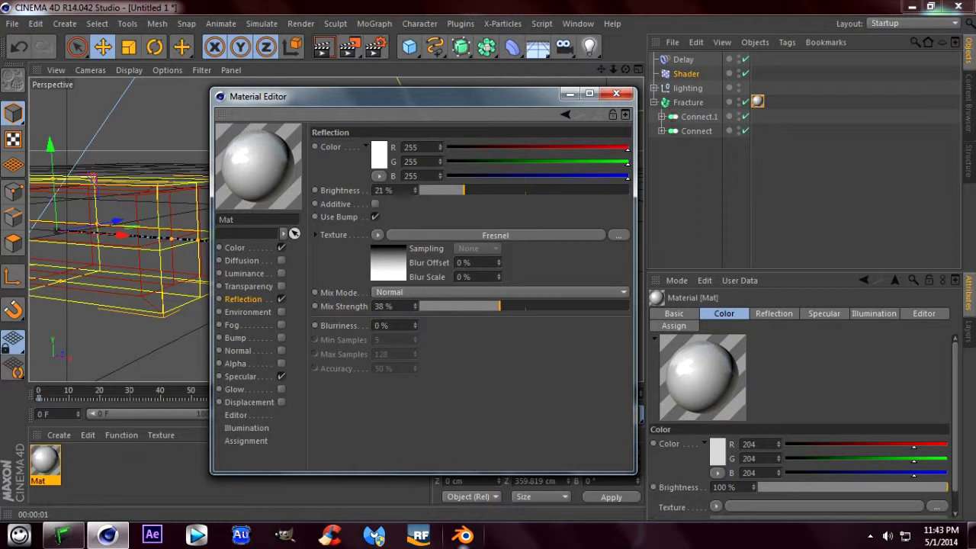
{"action": "left_click", "coordinate": [617, 93]}
{"action": "left_click", "coordinate": [324, 47]}
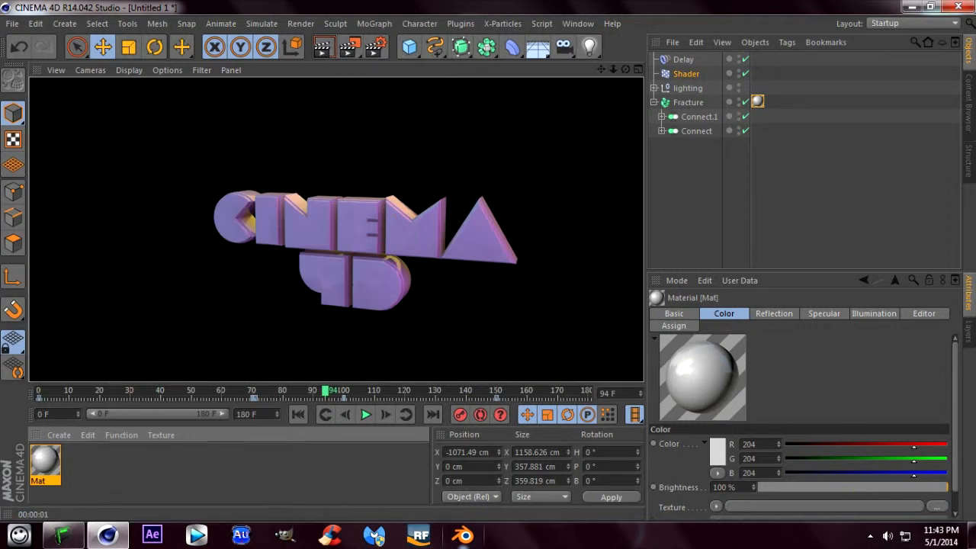
- Add a Background object to the scene
{"action": "left_click_drag", "start_coordinate": [613, 70], "coordinate": [655, 70]}
{"action": "middle_click_drag", "start_coordinate": [352, 259], "coordinate": [296, 242], "text": "alt"}
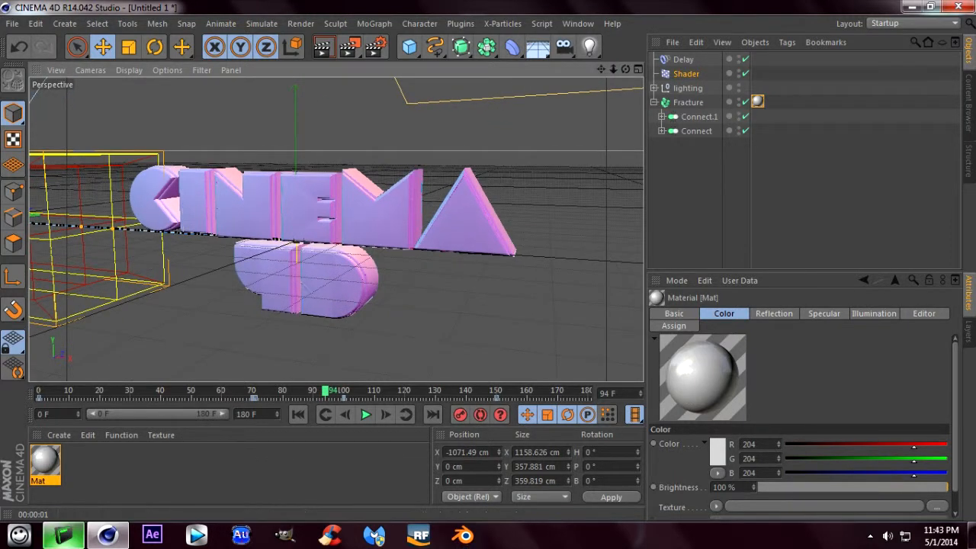
{"action": "left_click", "coordinate": [538, 47]}
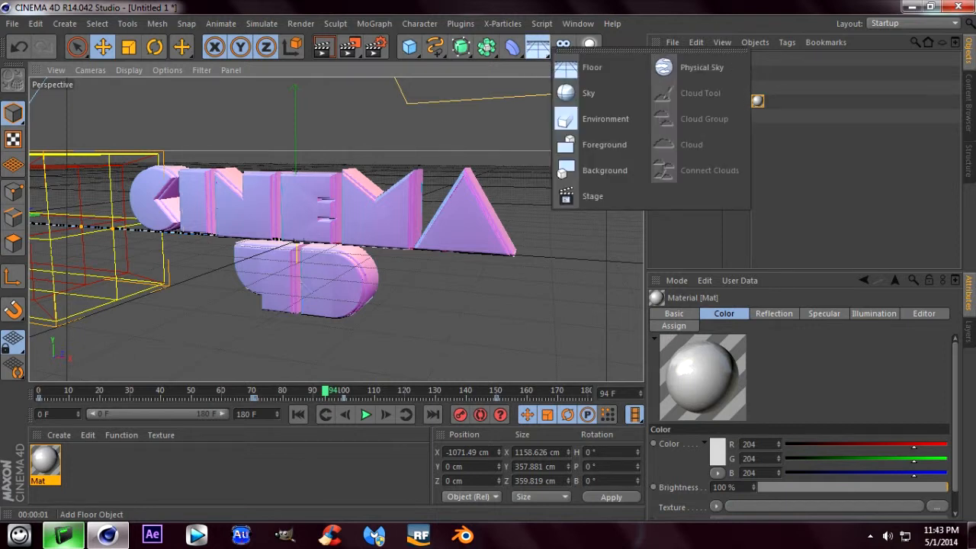
{"action": "left_click", "coordinate": [538, 47]}
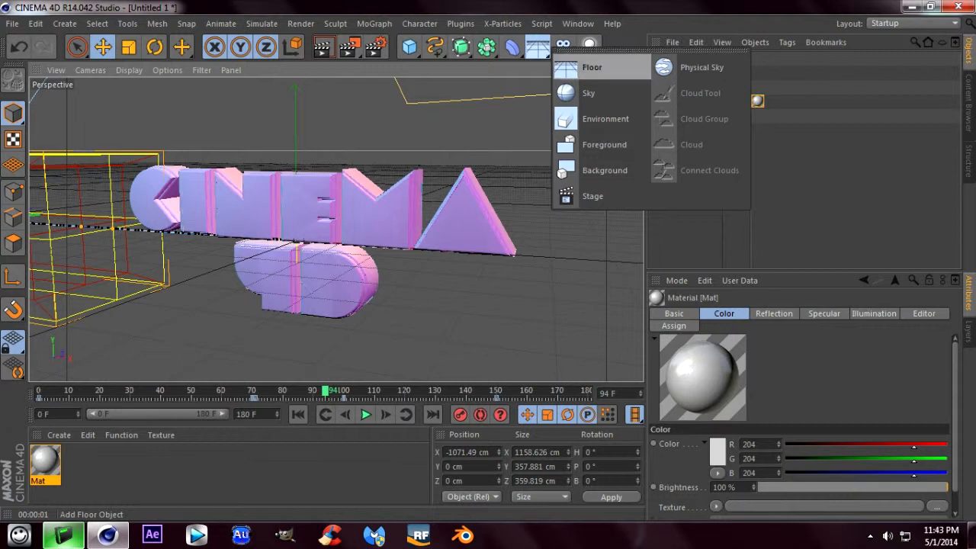
{"action": "left_click", "coordinate": [604, 170]}
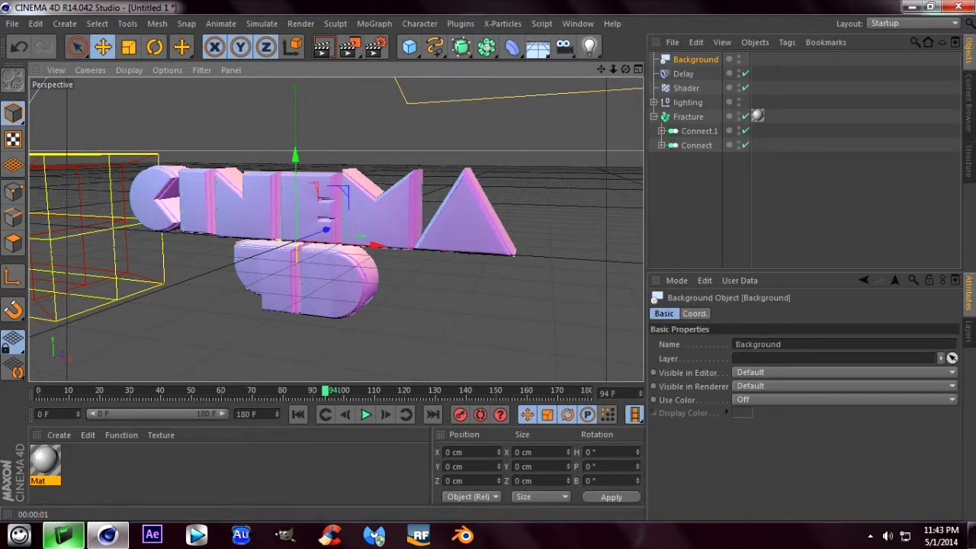
- Create a second material for the background and disable its Specular channel
{"action": "double_click", "coordinate": [168, 473]}
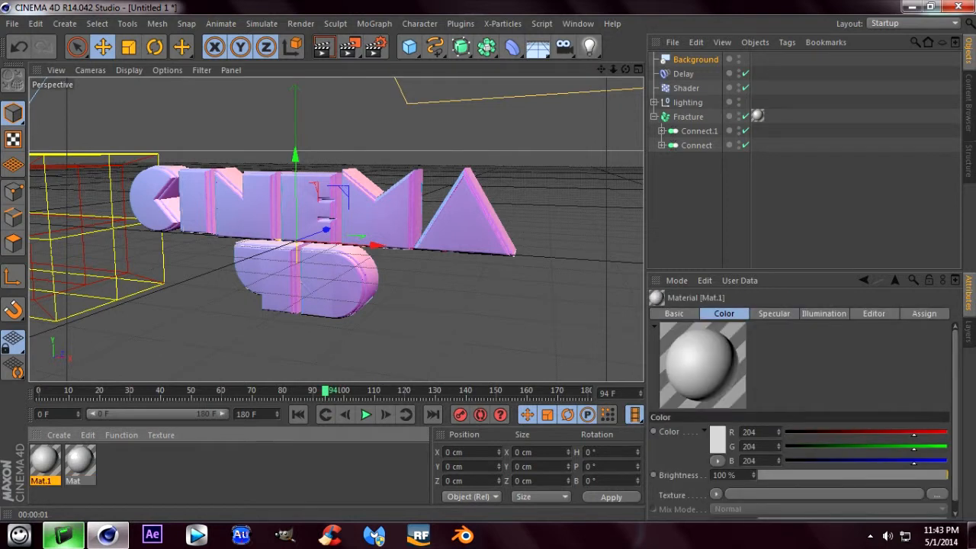
{"action": "double_click", "coordinate": [45, 461]}
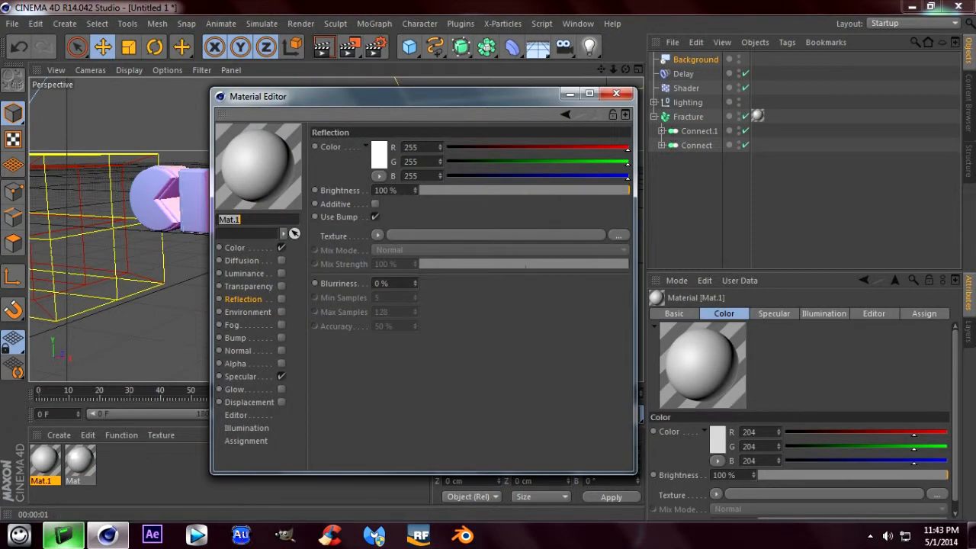
{"action": "left_click", "coordinate": [282, 376]}
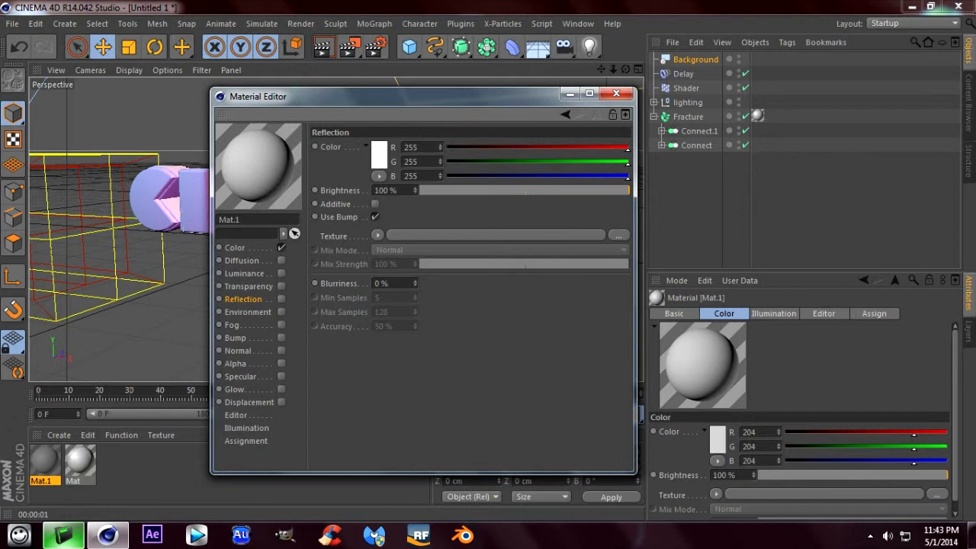
- Load a Gradient texture into the new material's Color channel and set the gradient type to 2D - Circular
{"action": "left_click", "coordinate": [235, 248]}
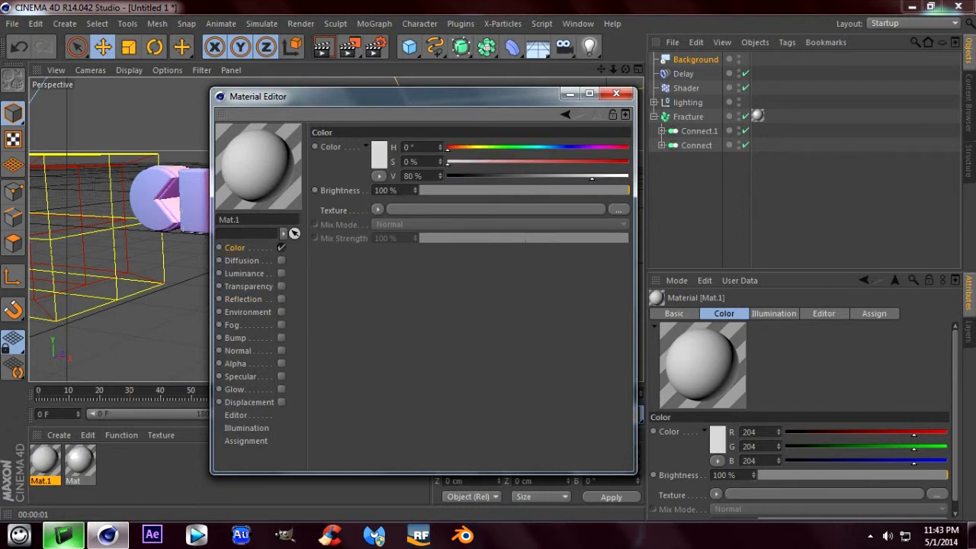
{"action": "left_click", "coordinate": [378, 209]}
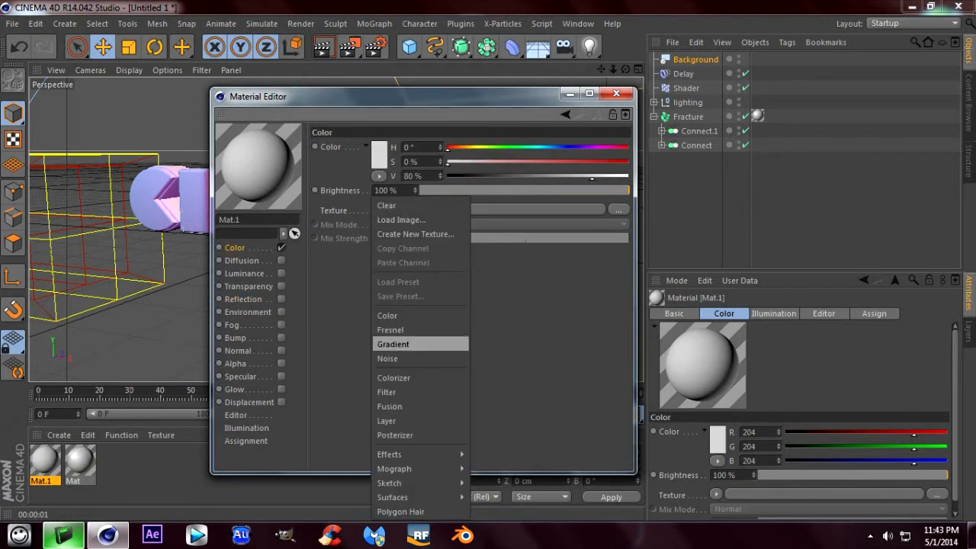
{"action": "left_click", "coordinate": [396, 343]}
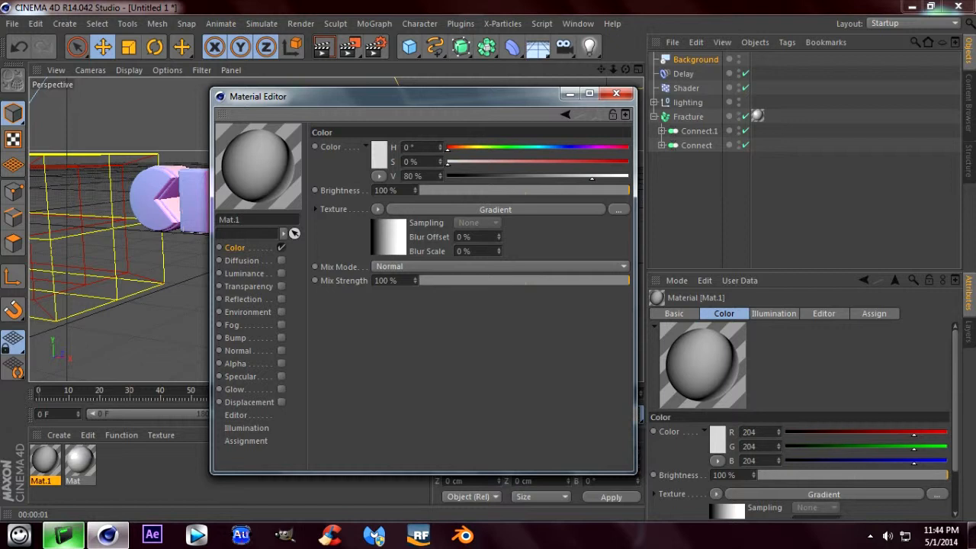
{"action": "left_click", "coordinate": [496, 209]}
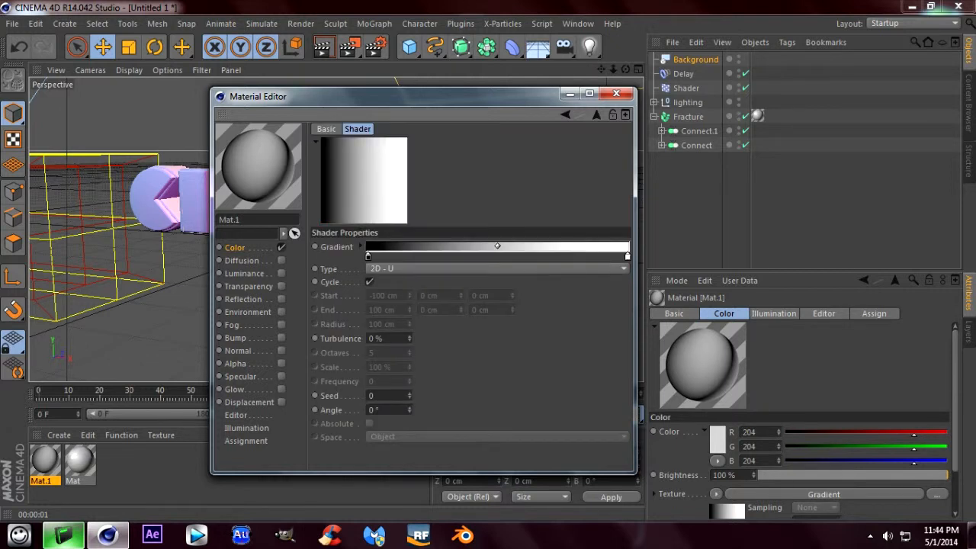
{"action": "left_click", "coordinate": [495, 268]}
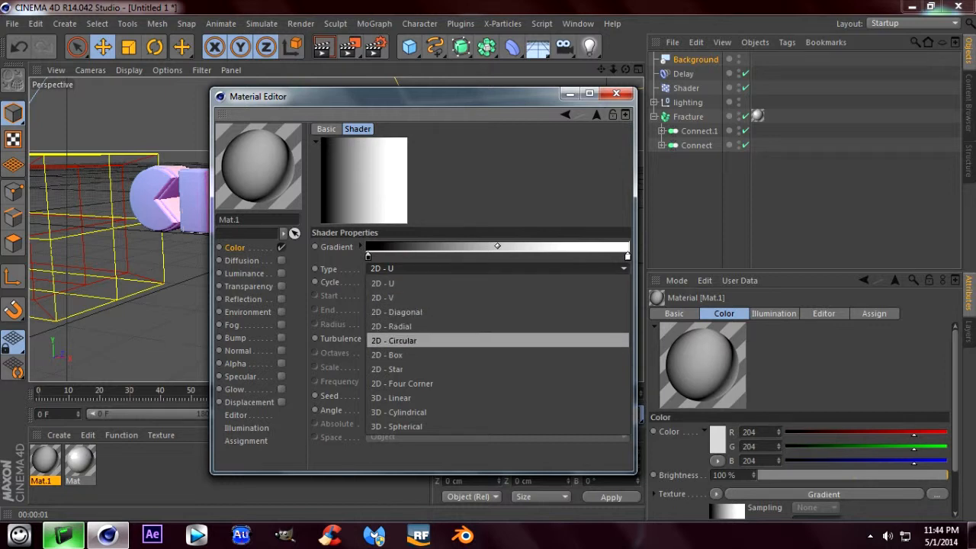
{"action": "left_click", "coordinate": [393, 340]}
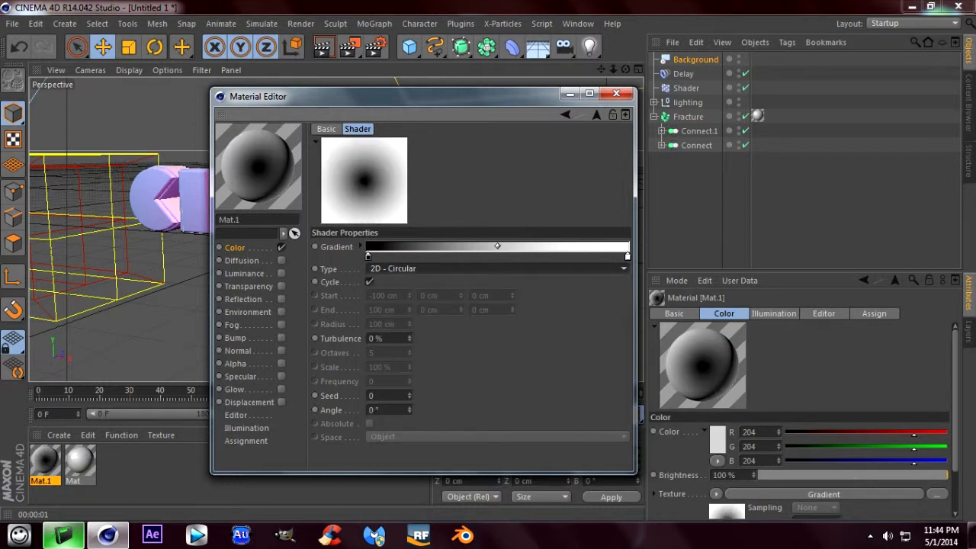
- Set the gradient's start color to bright blue, RGB 0, 128, 255
{"action": "double_click", "coordinate": [368, 257]}
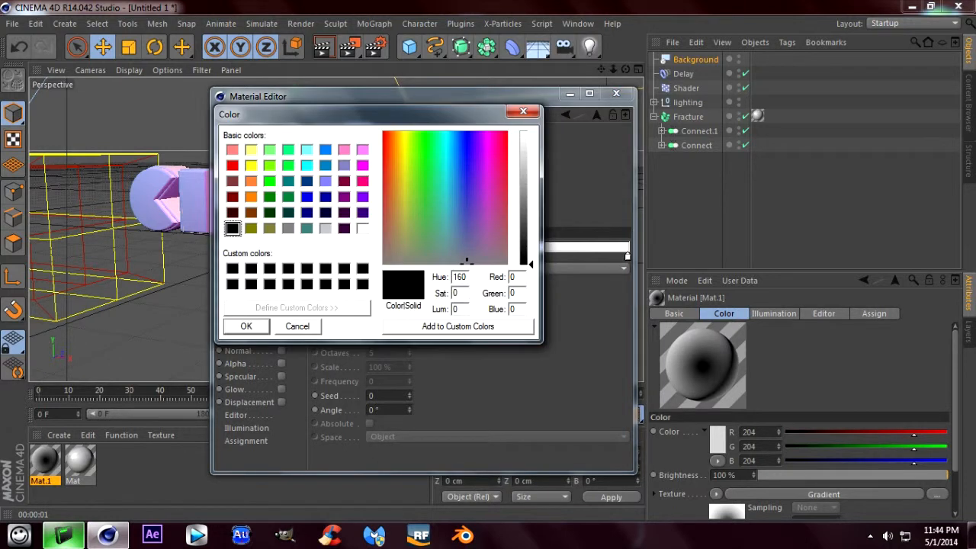
{"action": "left_click", "coordinate": [326, 150]}
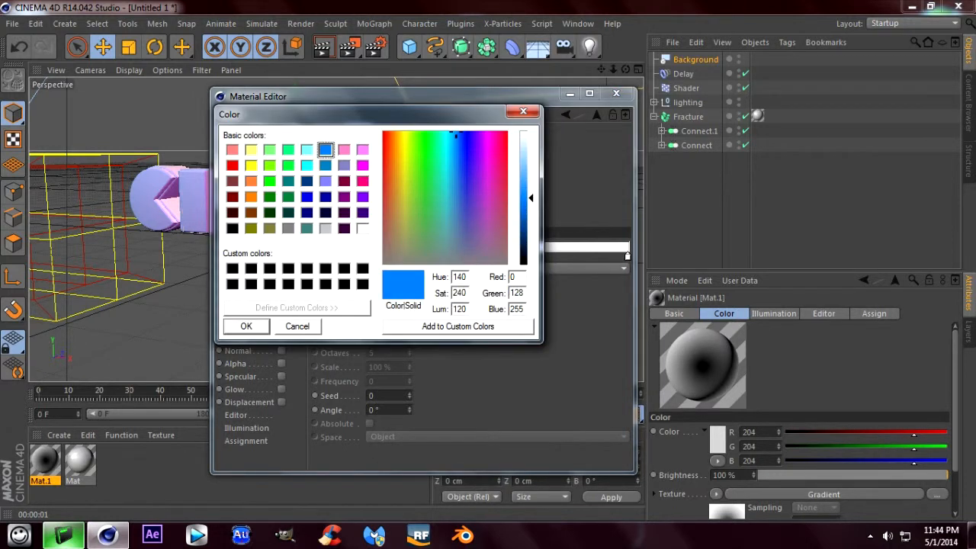
{"action": "key", "text": "Return"}
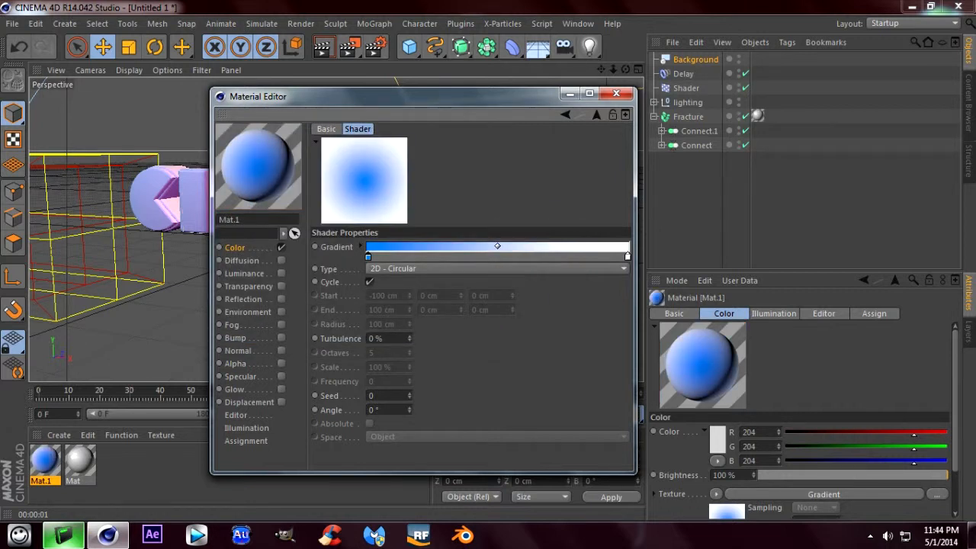
- Set the gradient's end color to dark navy, RGB 0, 31, 62, and shift the blend midpoint to the start knot
{"action": "double_click", "coordinate": [628, 257]}
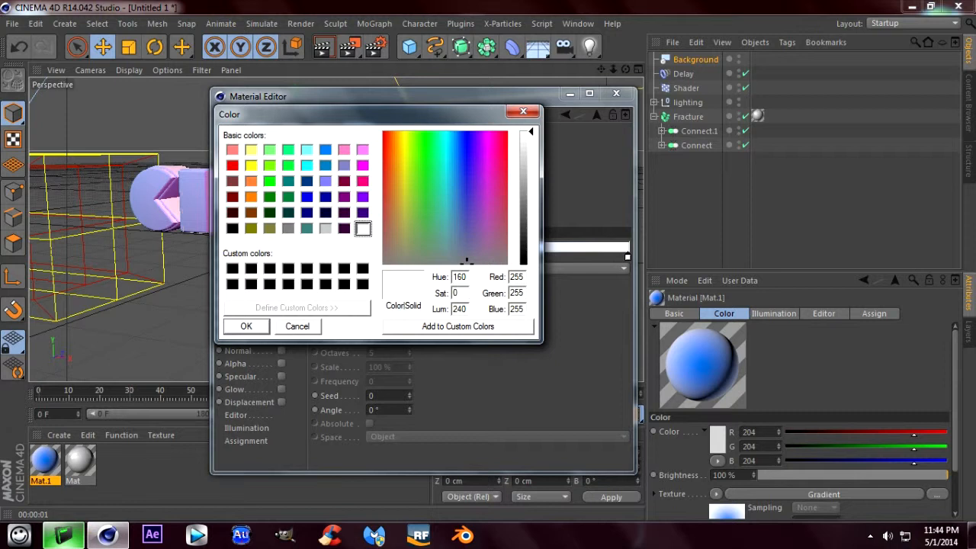
{"action": "left_click", "coordinate": [308, 181]}
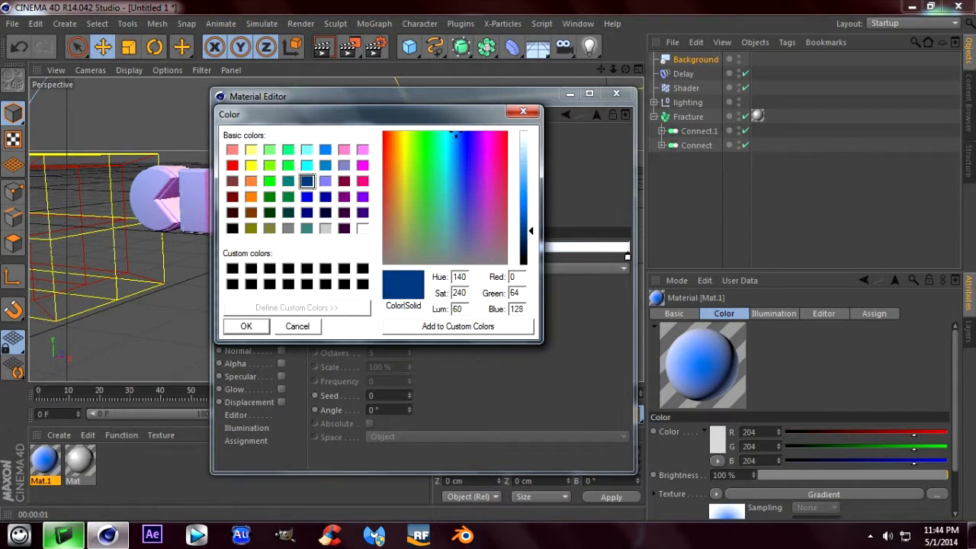
{"action": "left_click_drag", "start_coordinate": [532, 231], "coordinate": [531, 248]}
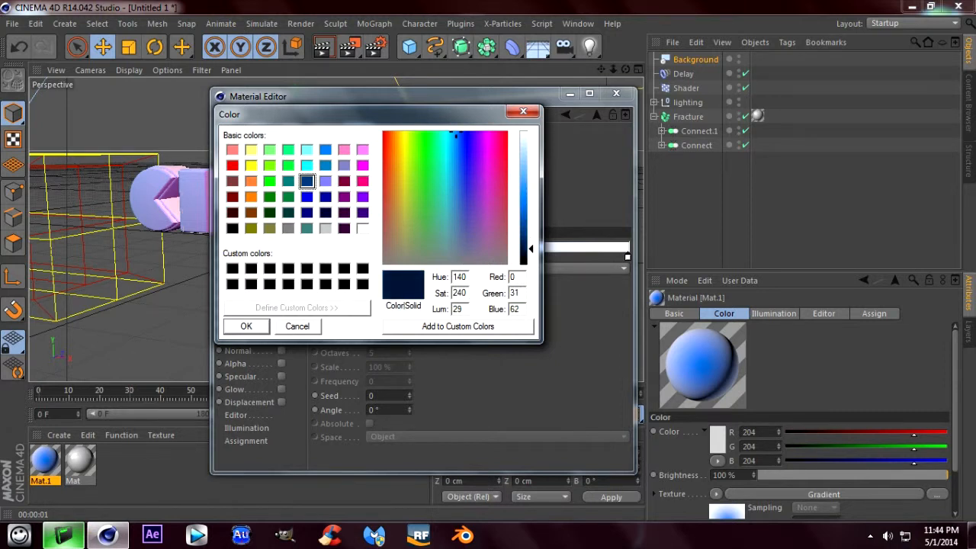
{"action": "key", "text": "Return"}
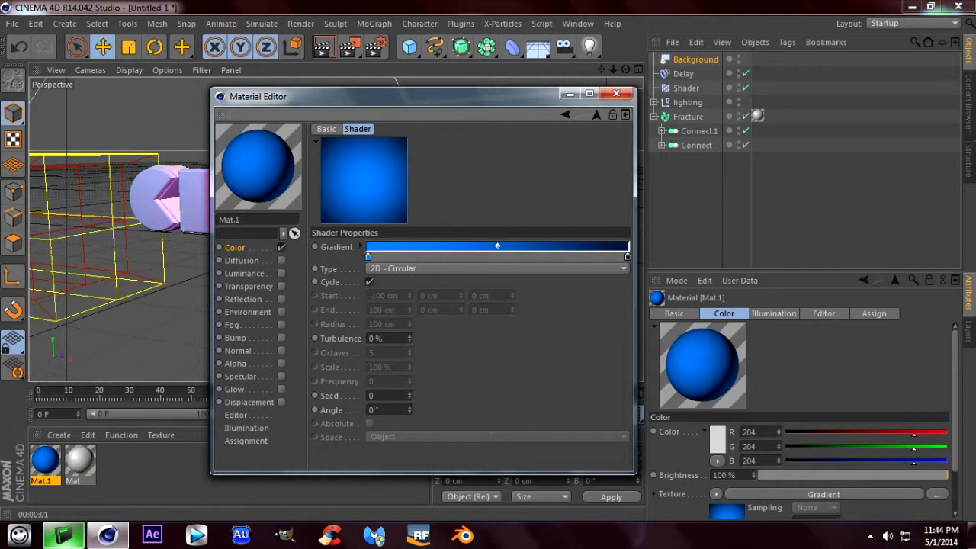
{"action": "left_click_drag", "start_coordinate": [498, 246], "coordinate": [368, 246]}
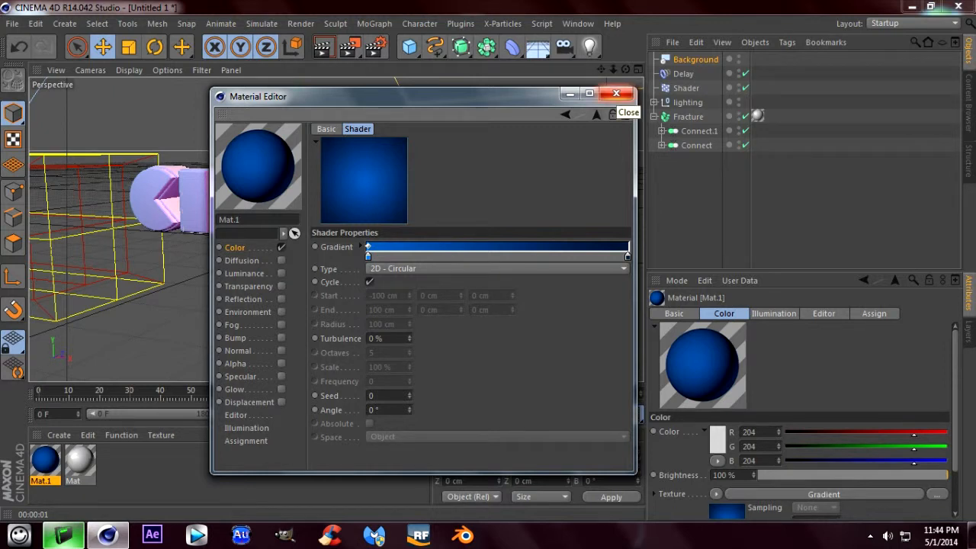
{"action": "left_click", "coordinate": [616, 93]}
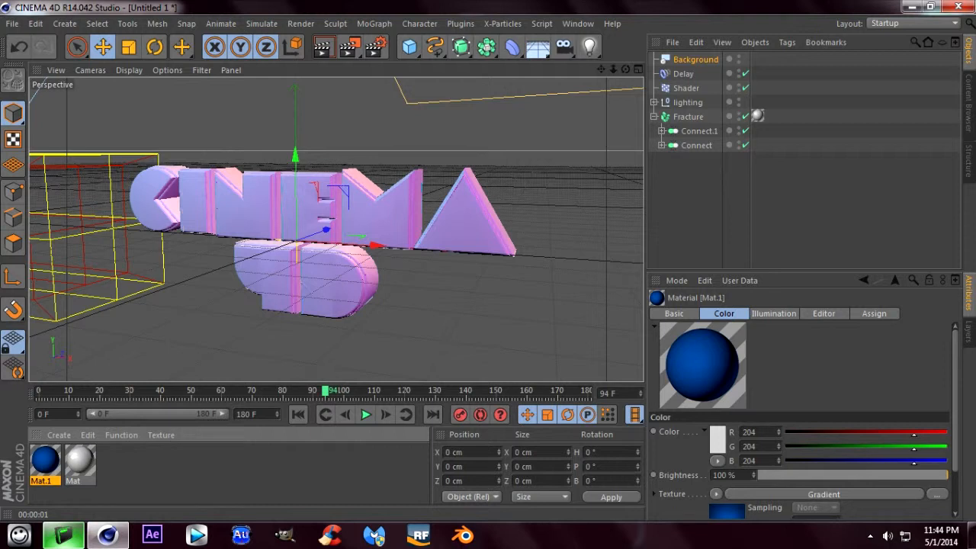
- Apply the blue gradient material to the Background object and render a preview
{"action": "left_click_drag", "start_coordinate": [46, 461], "coordinate": [695, 60]}
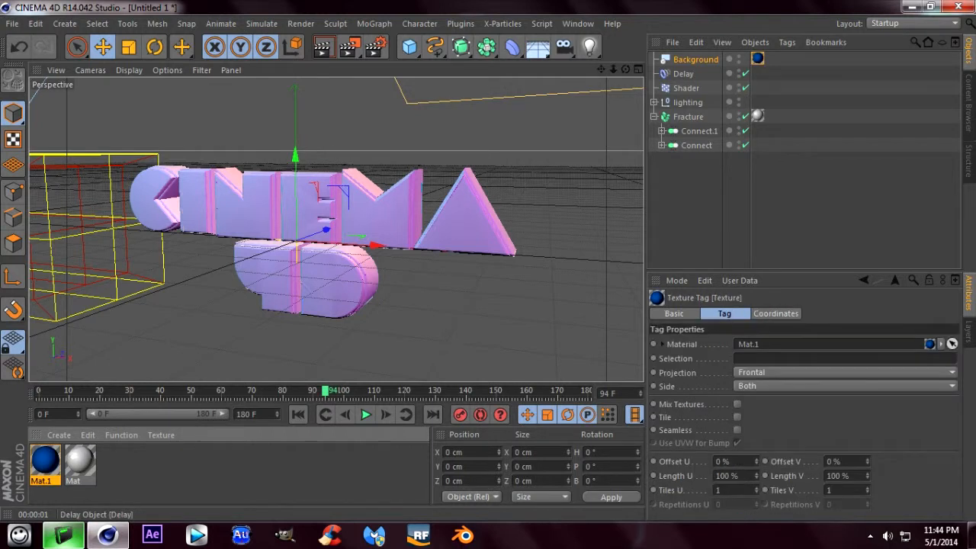
{"action": "left_click", "coordinate": [322, 47]}
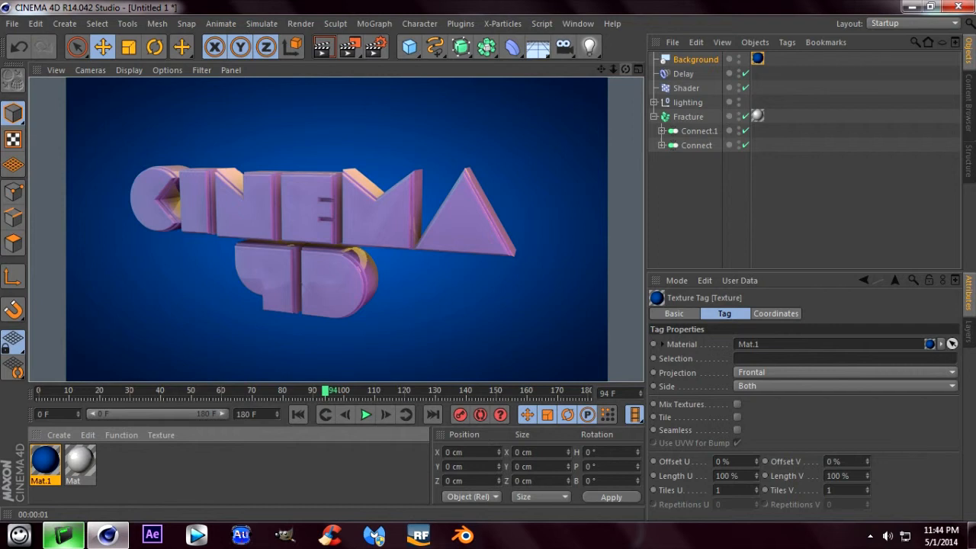
- Move the white material's texture tag from Fracture to the MoText under Connect and render a preview
{"action": "left_click_drag", "start_coordinate": [625, 69], "coordinate": [566, 75]}
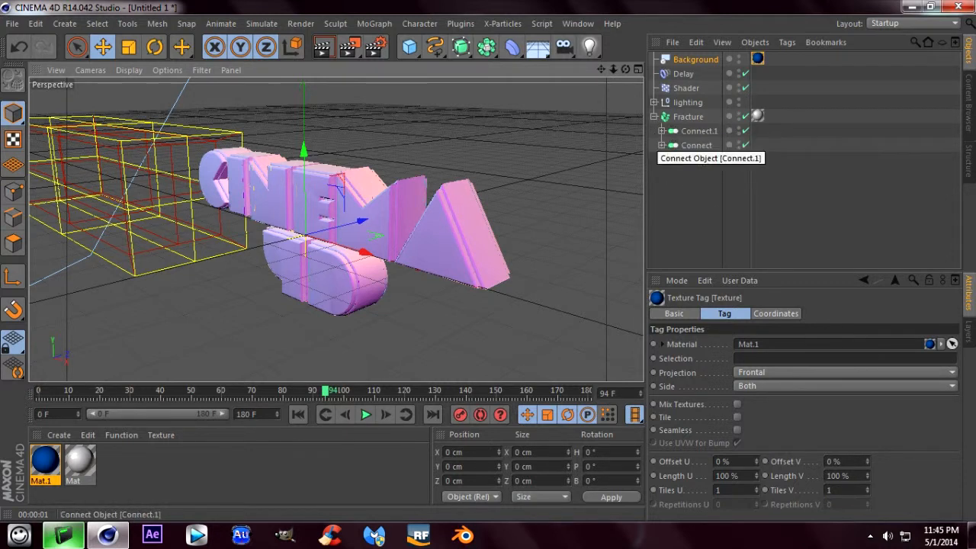
{"action": "left_click", "coordinate": [662, 131]}
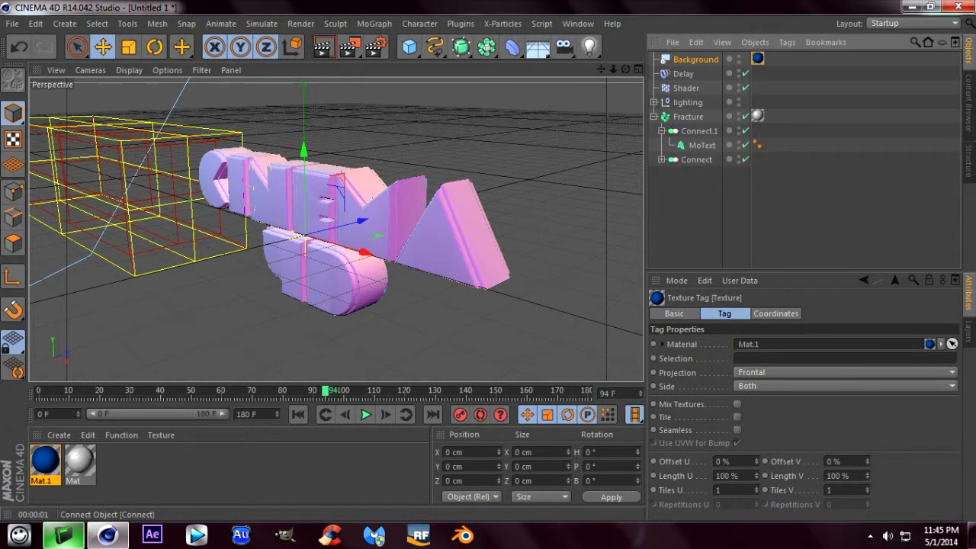
{"action": "left_click", "coordinate": [662, 159]}
{"action": "left_click", "coordinate": [702, 144]}
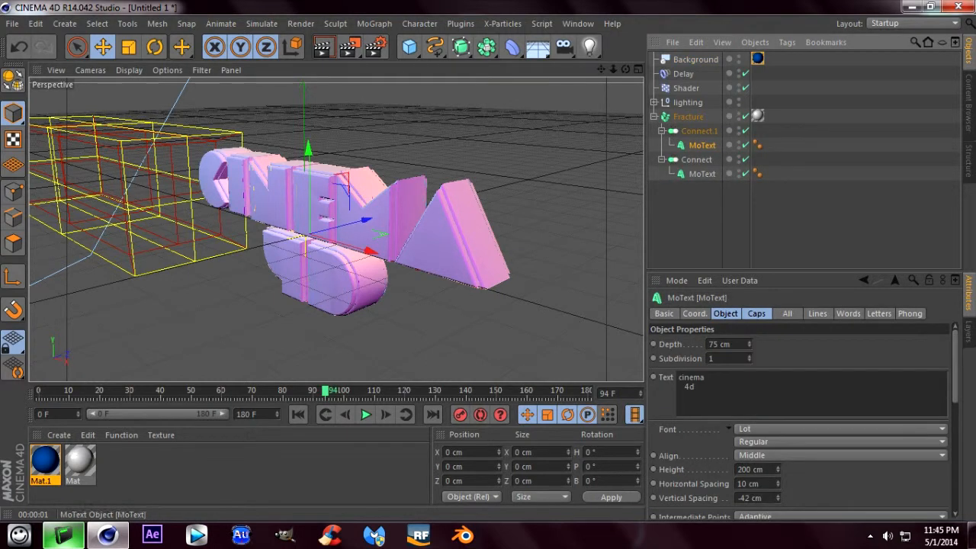
{"action": "left_click", "coordinate": [702, 174]}
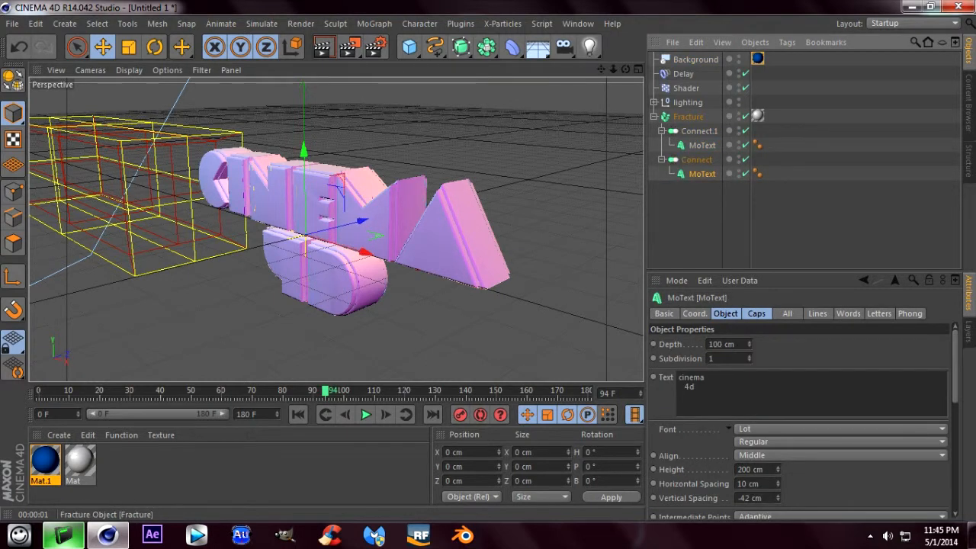
{"action": "left_click", "coordinate": [758, 116]}
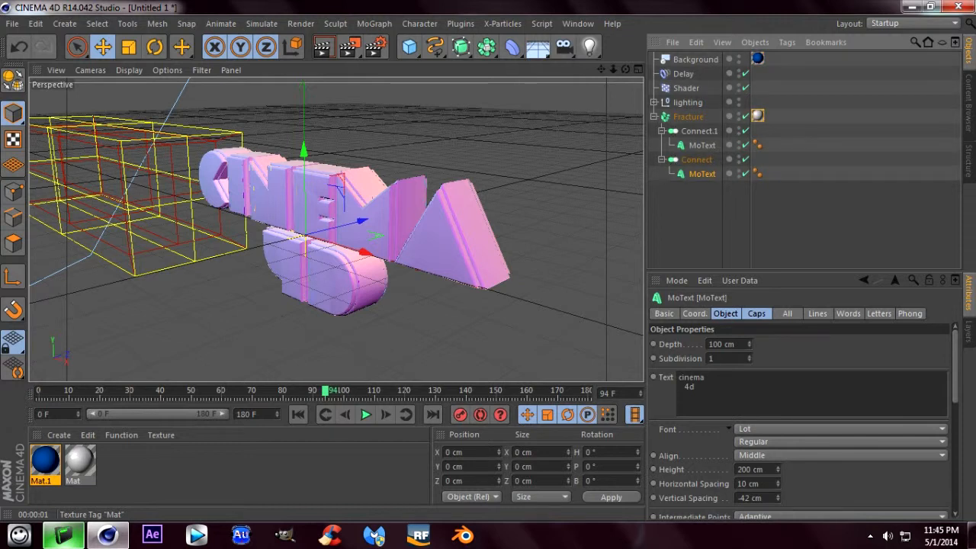
{"action": "left_click_drag", "start_coordinate": [758, 116], "coordinate": [757, 173]}
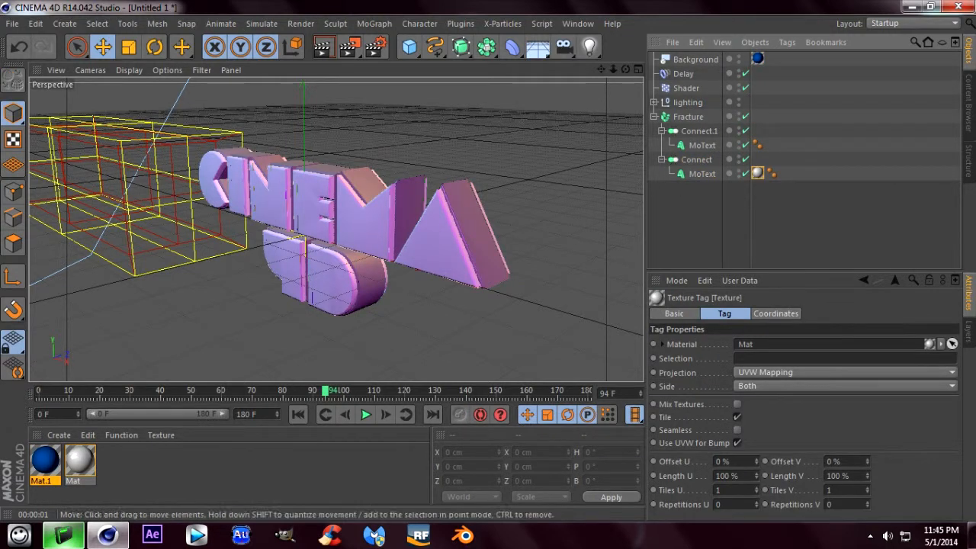
{"action": "left_click", "coordinate": [323, 46]}
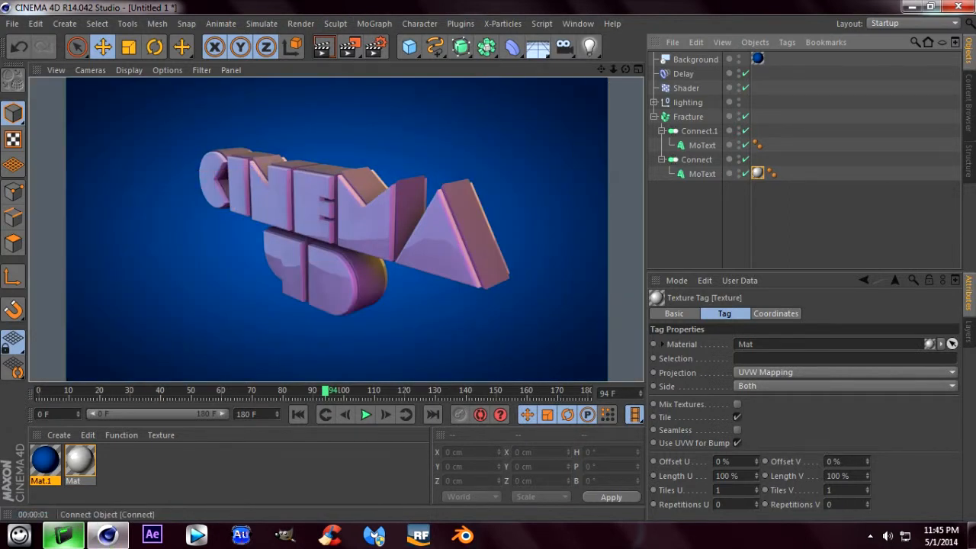
- Move the white texture tag from the MoText under Connect to the MoText under Connect.1
{"action": "mouse_move", "coordinate": [757, 173]}
{"action": "left_mouse_down"}
{"action": "mouse_move", "coordinate": [757, 145]}
{"action": "mouse_move", "coordinate": [757, 173]}
{"action": "left_mouse_up"}
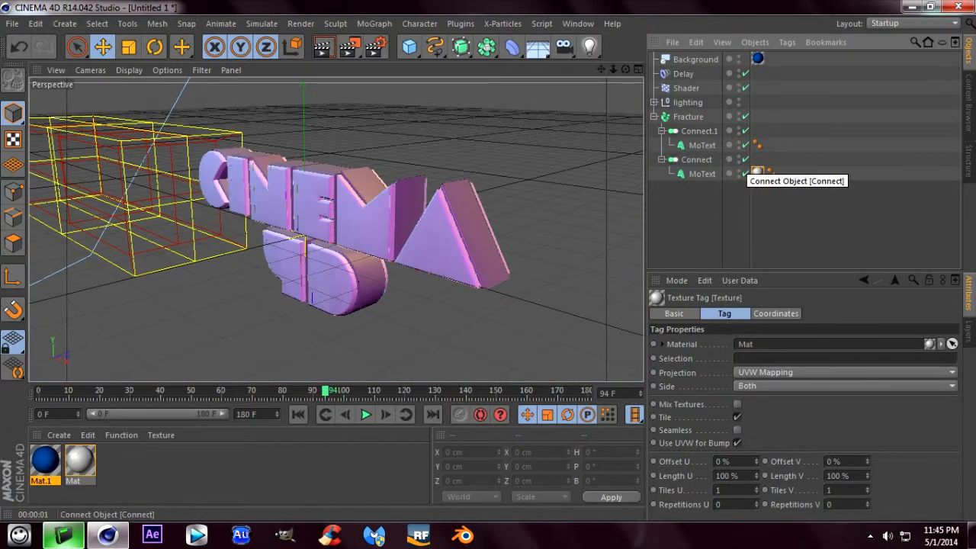
{"action": "left_click_drag", "start_coordinate": [757, 173], "coordinate": [758, 145]}
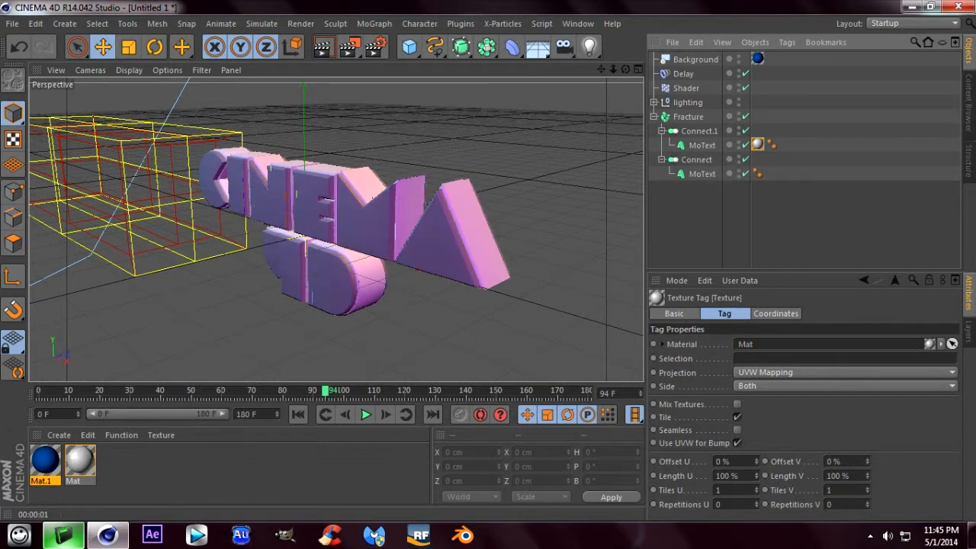
{"action": "left_click", "coordinate": [968, 103]}
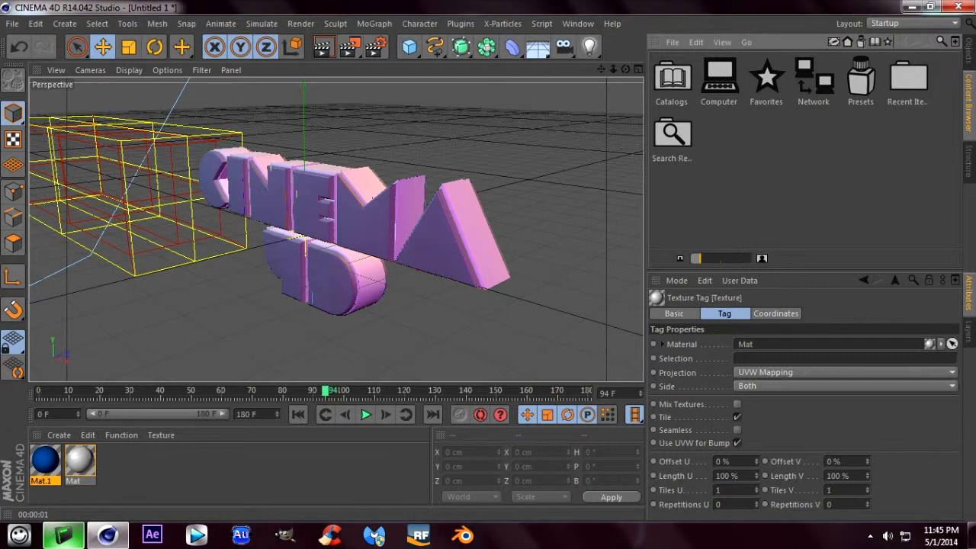
{"action": "left_click", "coordinate": [969, 51]}
- Duplicate the white text material and set the copy's color to green with hue 144° and saturation 96%
{"action": "left_click", "coordinate": [81, 462]}
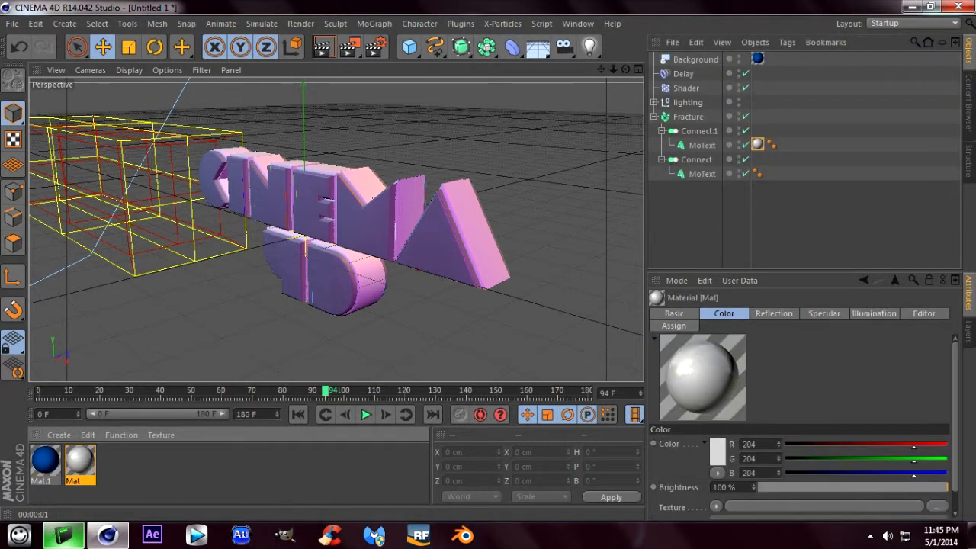
{"action": "left_click_drag", "start_coordinate": [80, 461], "coordinate": [116, 461], "text": "ctrl"}
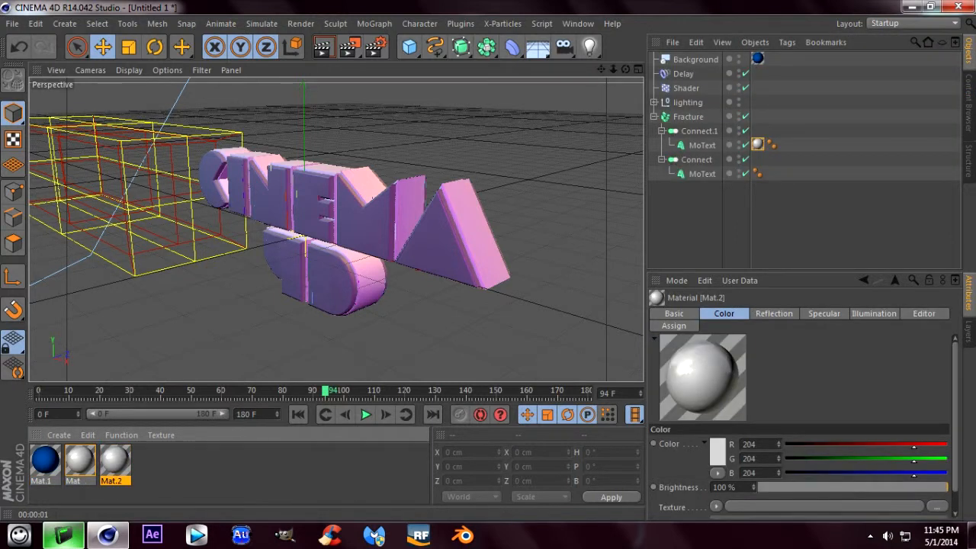
{"action": "double_click", "coordinate": [115, 461]}
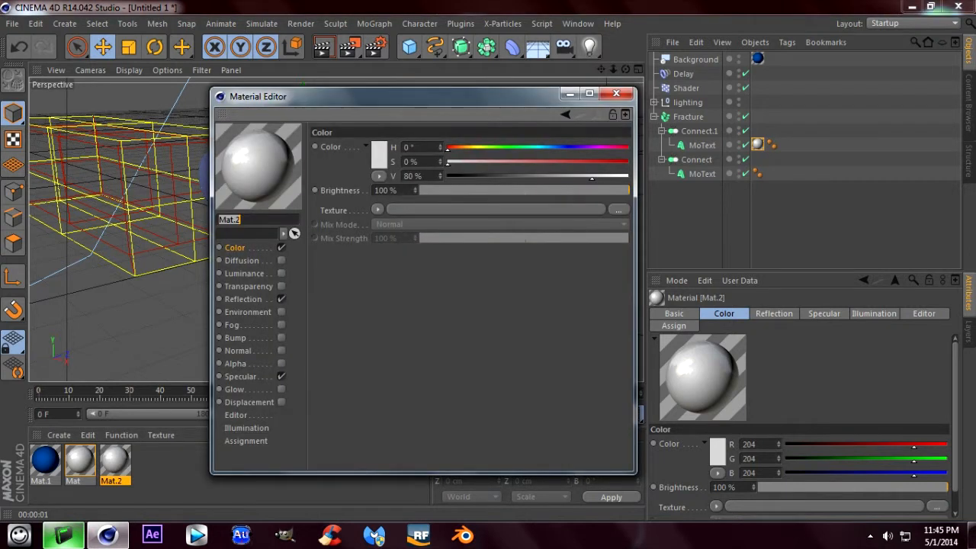
{"action": "left_click_drag", "start_coordinate": [449, 148], "coordinate": [520, 149]}
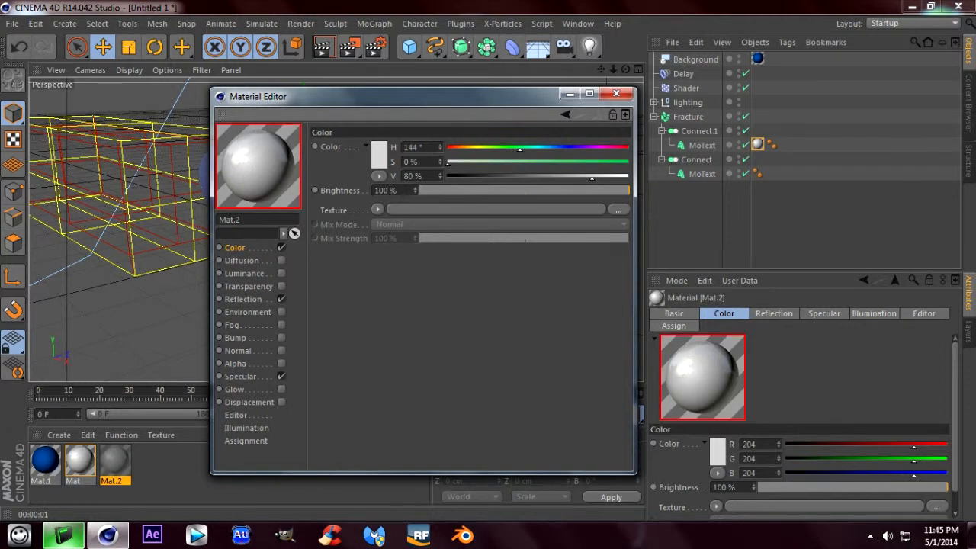
{"action": "left_click", "coordinate": [620, 161]}
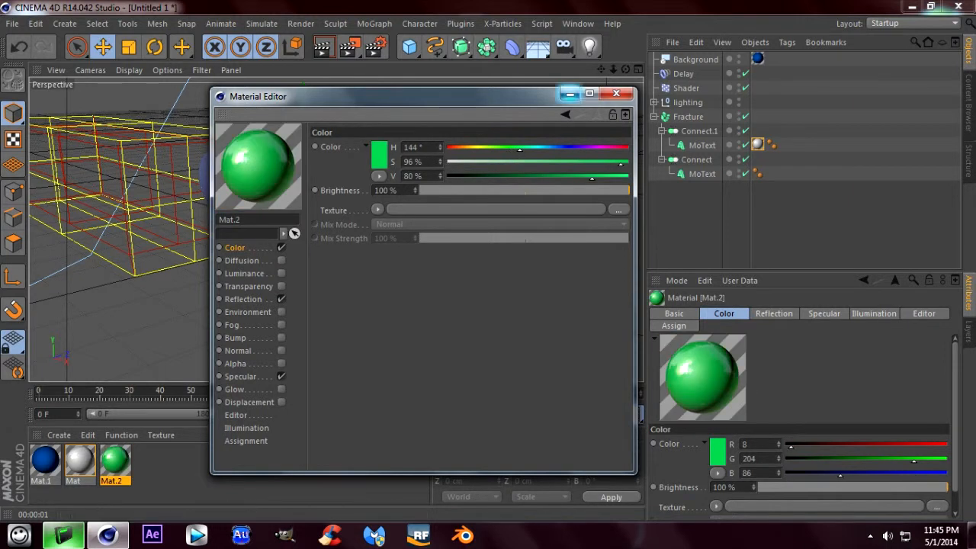
{"action": "left_click", "coordinate": [616, 93]}
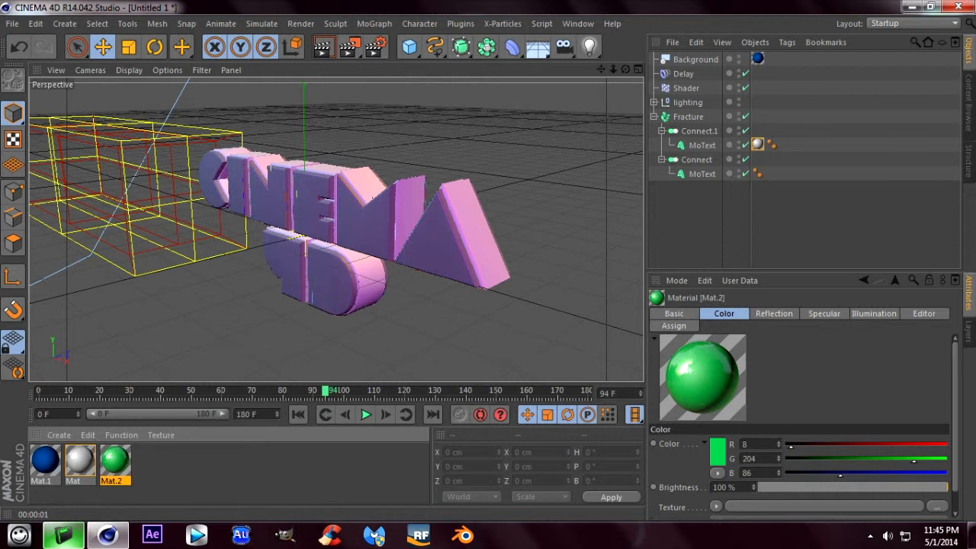
- Apply the green material to the MoText under Connect and swap it with the white material on Connect.1's MoText
{"action": "left_click_drag", "start_coordinate": [115, 461], "coordinate": [701, 173]}
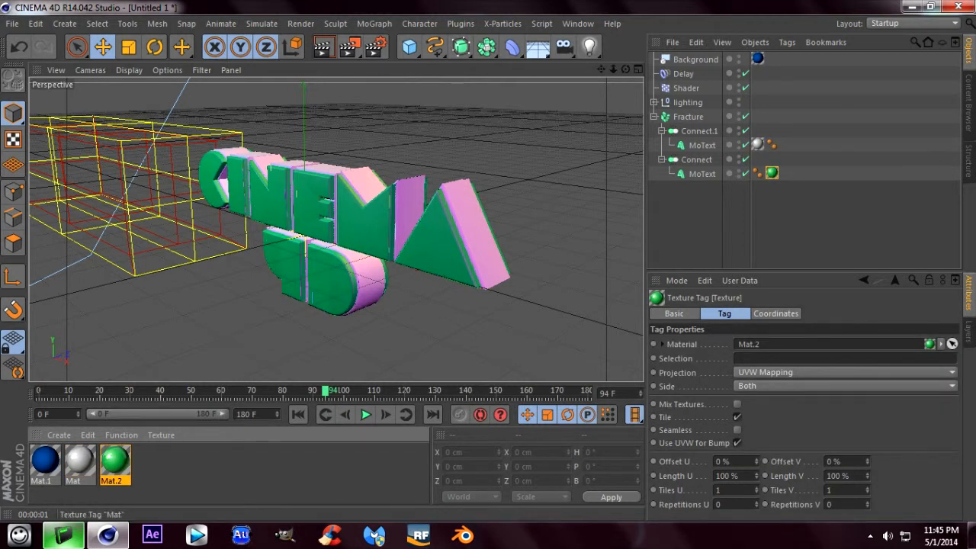
{"action": "mouse_move", "coordinate": [757, 145]}
{"action": "left_mouse_down"}
{"action": "mouse_move", "coordinate": [755, 174]}
{"action": "mouse_move", "coordinate": [758, 145]}
{"action": "left_mouse_up"}
{"action": "left_click", "coordinate": [786, 173]}
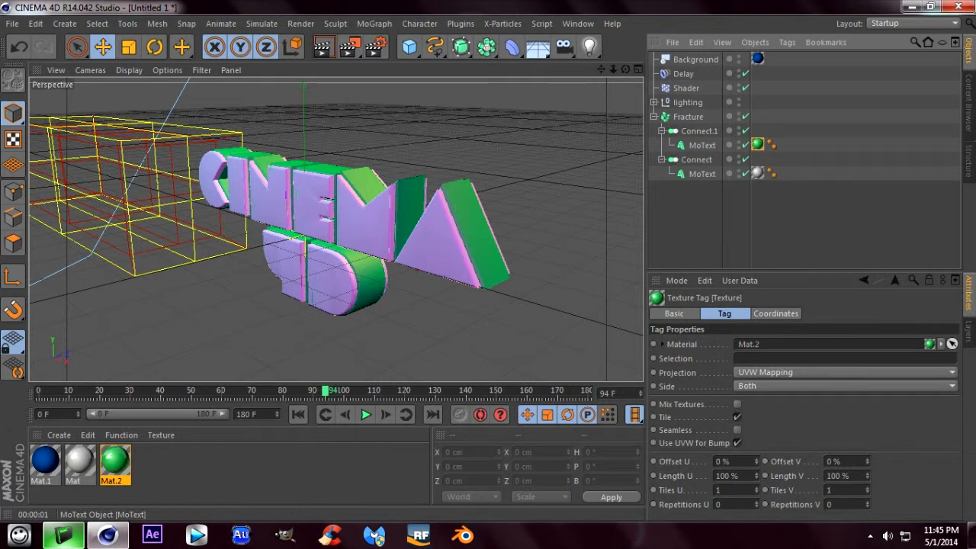
- Rename the Connect.1 object as "outside"
{"action": "left_click", "coordinate": [701, 145]}
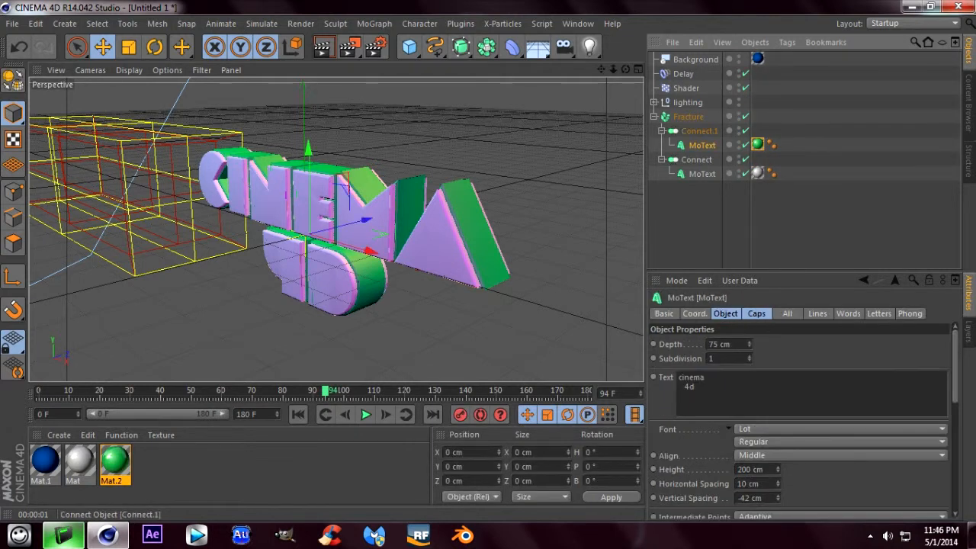
{"action": "double_click", "coordinate": [700, 131]}
{"action": "type", "text": "o"}
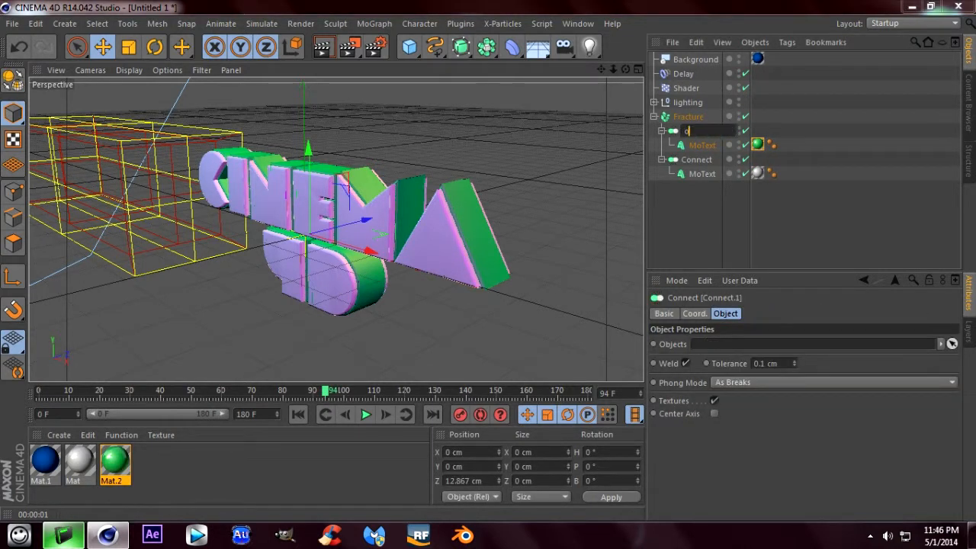
{"action": "type", "text": "utside"}
{"action": "key", "text": "Return"}
- Rename the remaining Connect object as "faces"
{"action": "left_click", "coordinate": [702, 144]}
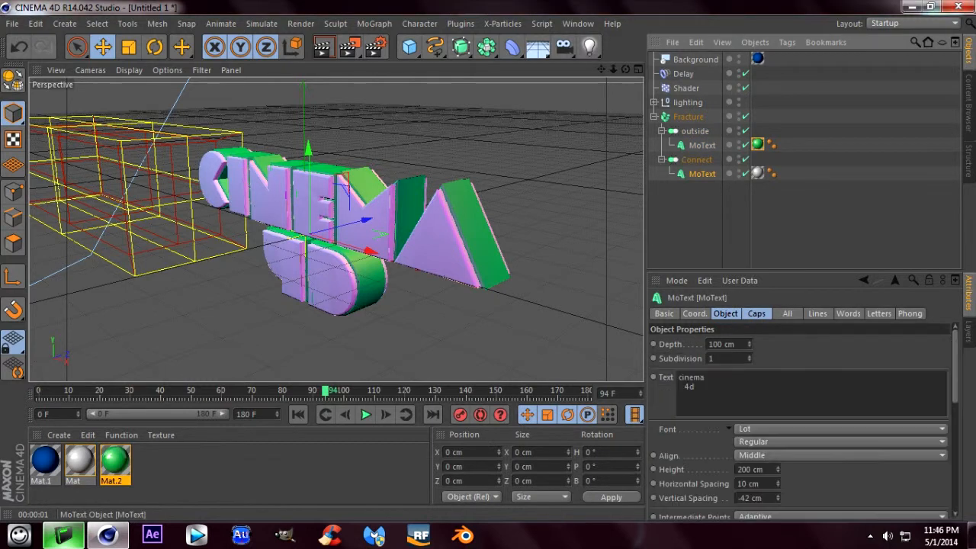
{"action": "double_click", "coordinate": [697, 159]}
{"action": "key", "text": "BackSpace"}
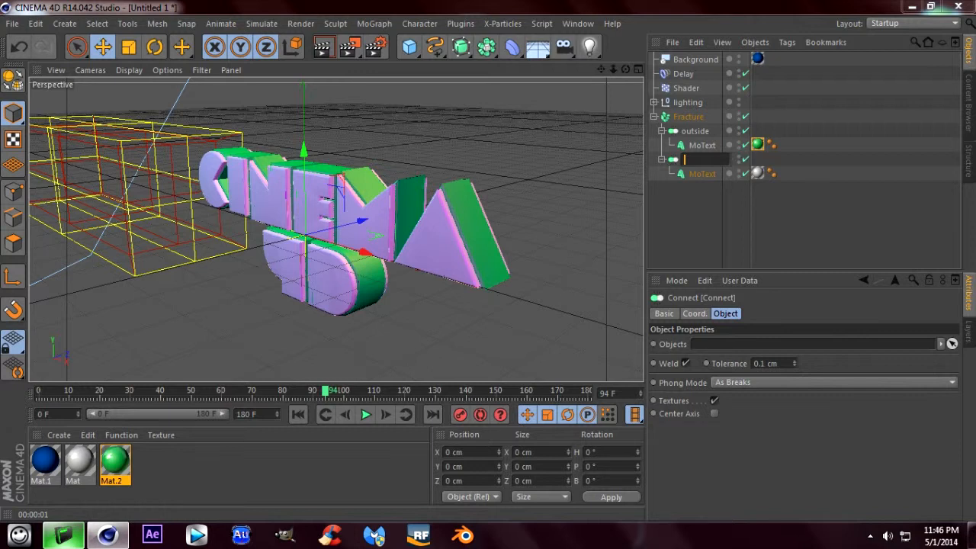
{"action": "type", "text": "faces"}
{"action": "key", "text": "Return"}
- Deselect all objects and render a preview of the two-material text from a steeper side angle
{"action": "left_click", "coordinate": [724, 221]}
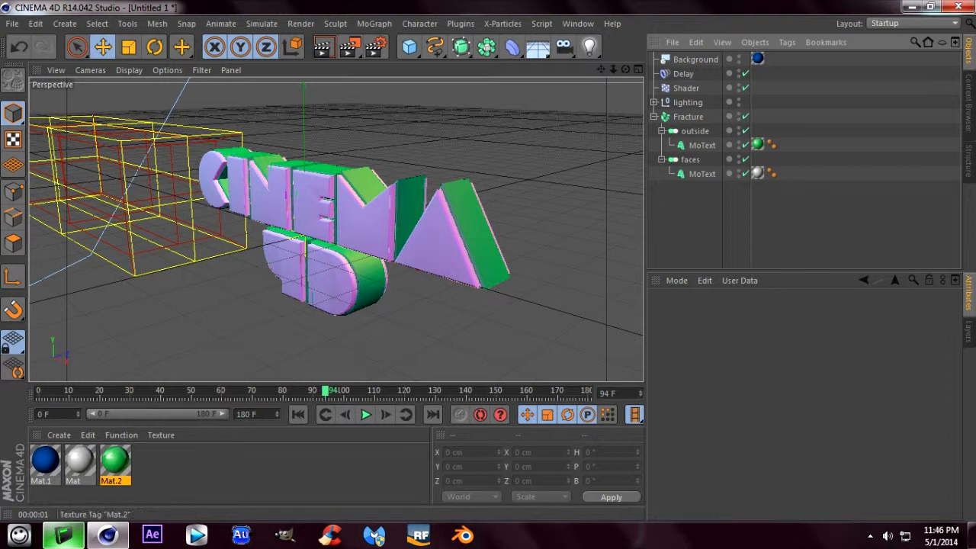
{"action": "mouse_move", "coordinate": [625, 69]}
{"action": "left_mouse_down"}
{"action": "mouse_move", "coordinate": [744, 51]}
{"action": "mouse_move", "coordinate": [828, 58]}
{"action": "mouse_move", "coordinate": [751, 55]}
{"action": "mouse_move", "coordinate": [621, 74]}
{"action": "left_mouse_up"}
{"action": "left_click", "coordinate": [322, 46]}
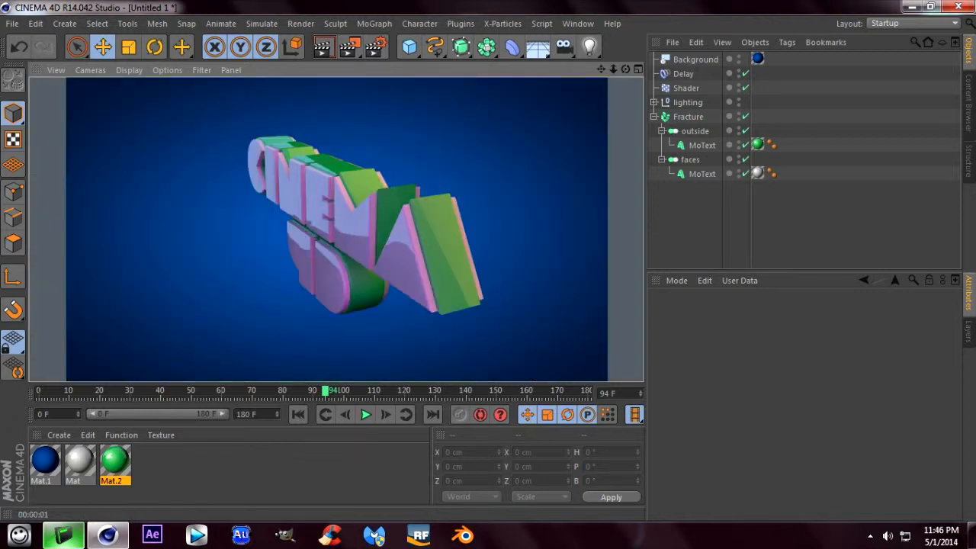
- Render a preview of the two-material text from a more frontal angle
{"action": "left_click_drag", "start_coordinate": [625, 70], "coordinate": [694, 63]}
{"action": "left_click", "coordinate": [325, 46]}
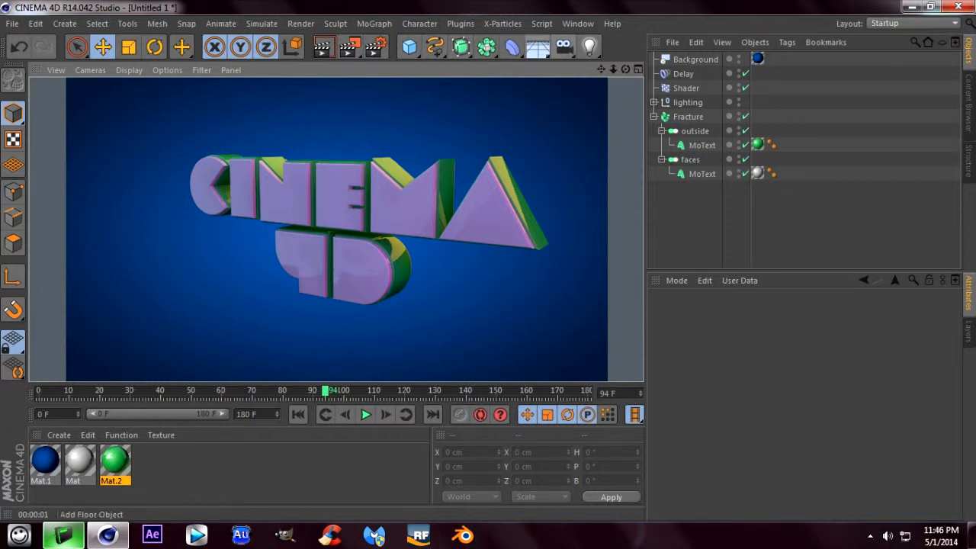
- Add a standard camera to the scene
{"action": "left_click", "coordinate": [565, 48]}
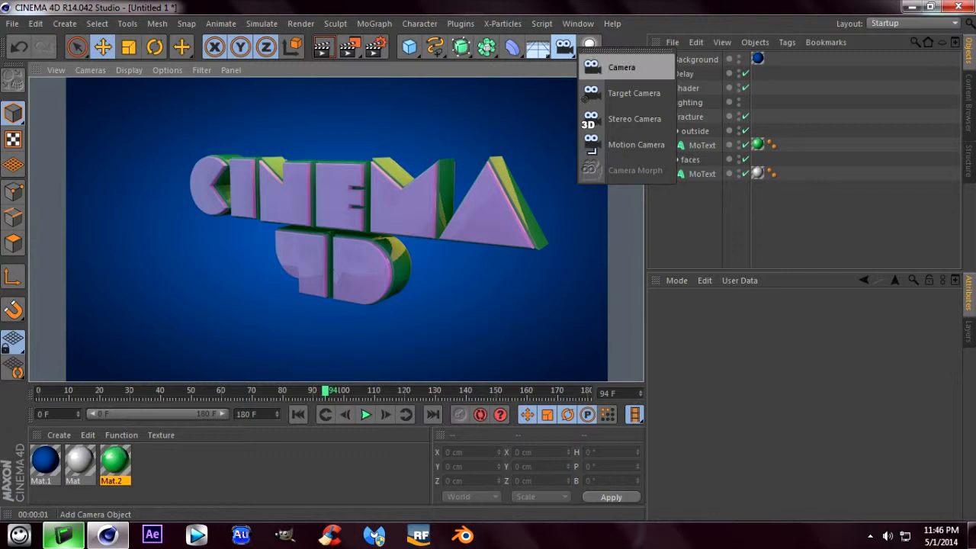
{"action": "left_click", "coordinate": [621, 67]}
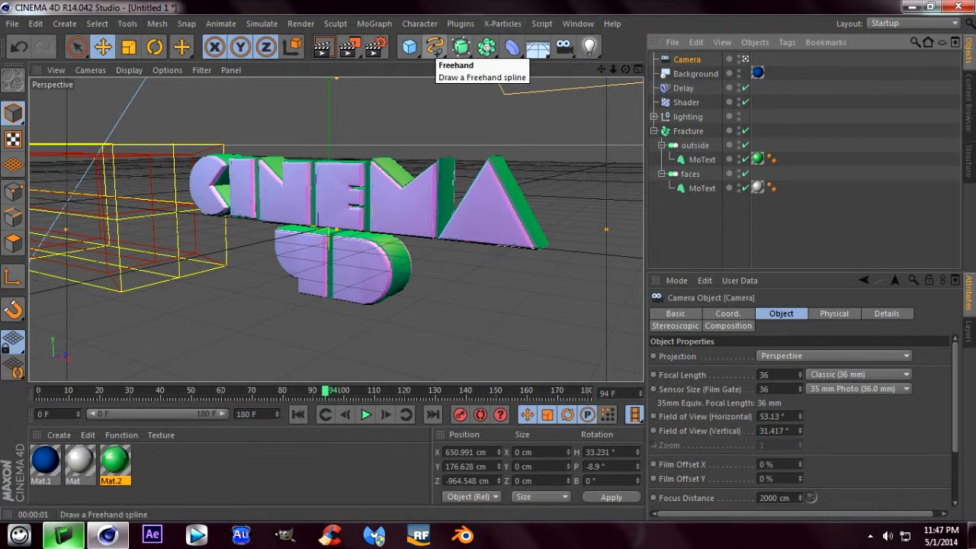
- Add a circle spline and set its plane to XZ so it lies flat around the text
{"action": "left_click", "coordinate": [435, 47]}
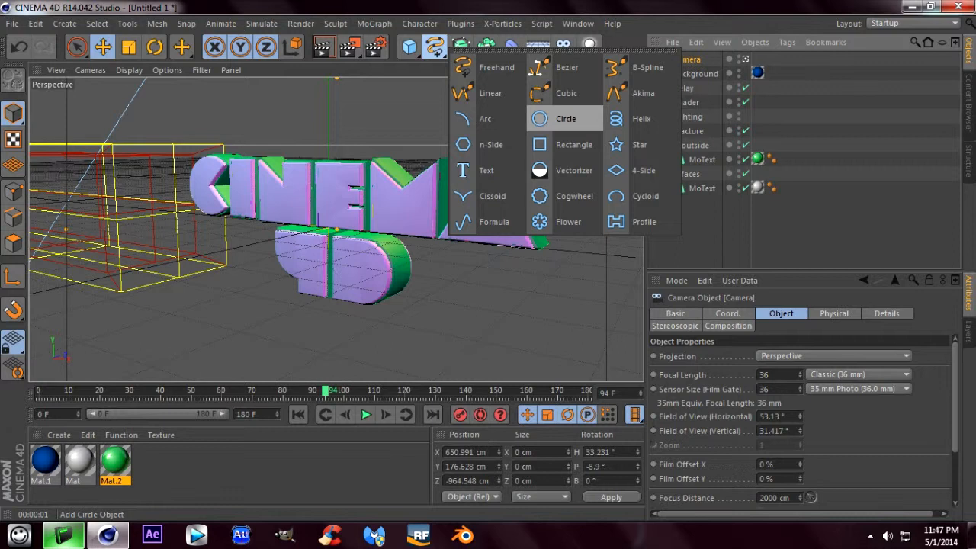
{"action": "left_click", "coordinate": [565, 119]}
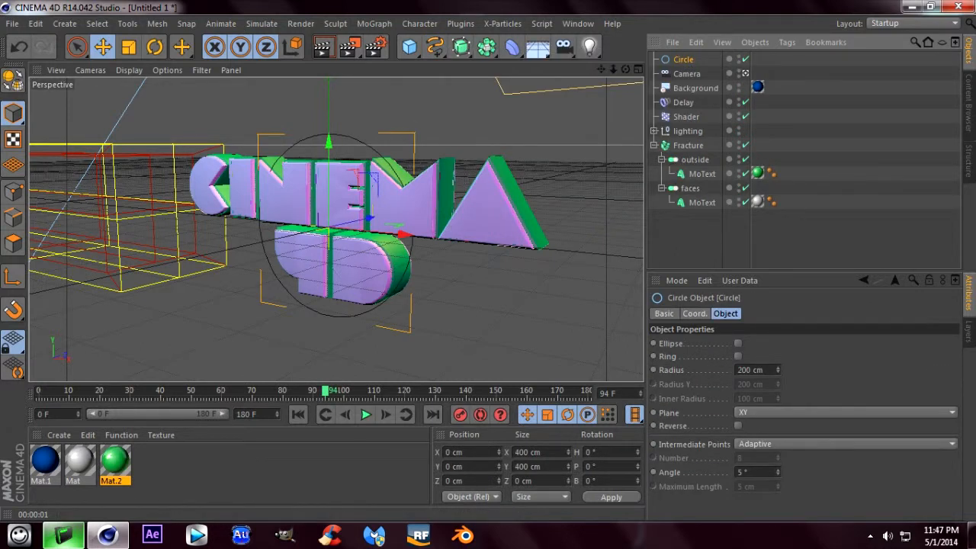
{"action": "left_click", "coordinate": [845, 412]}
{"action": "left_click", "coordinate": [845, 457]}
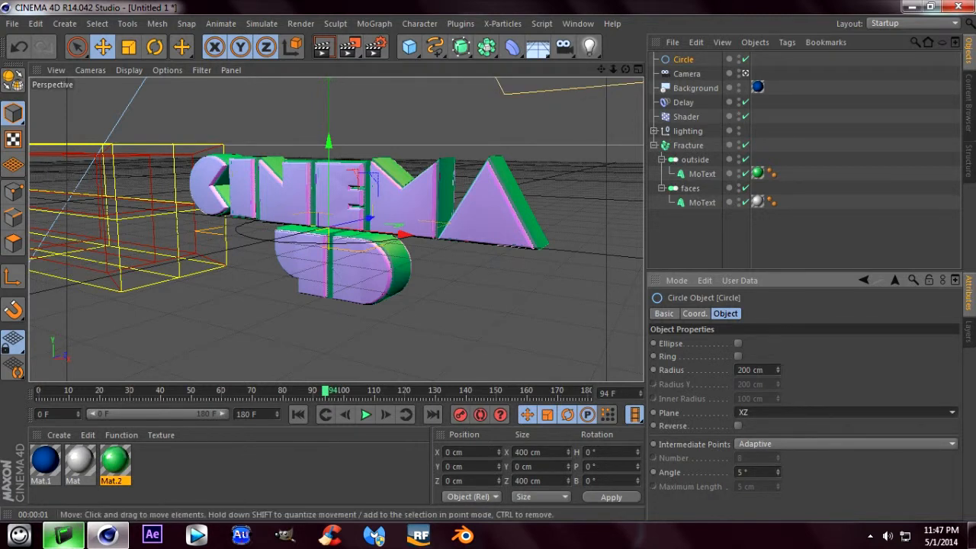
- Copy the camera's Z position value from its coordinates
{"action": "left_click", "coordinate": [129, 46]}
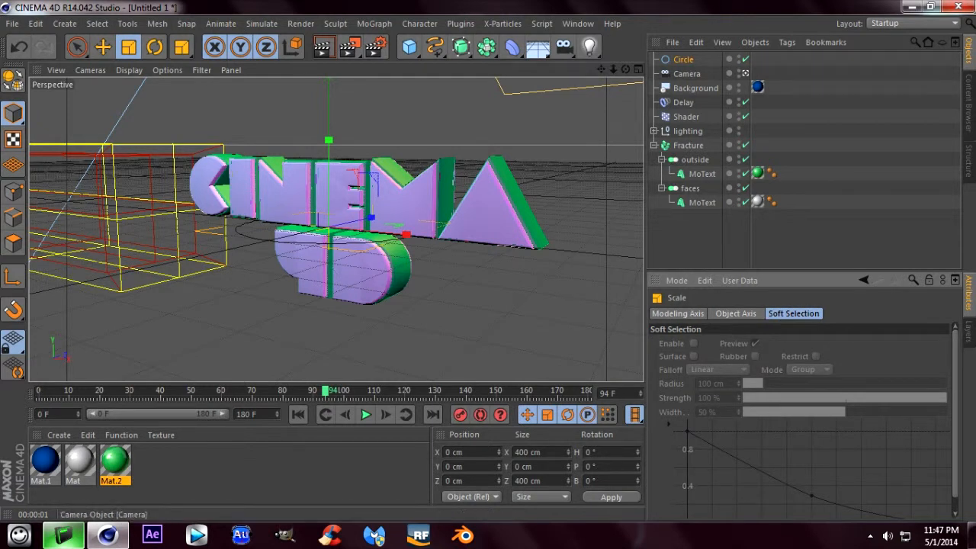
{"action": "left_click", "coordinate": [687, 73]}
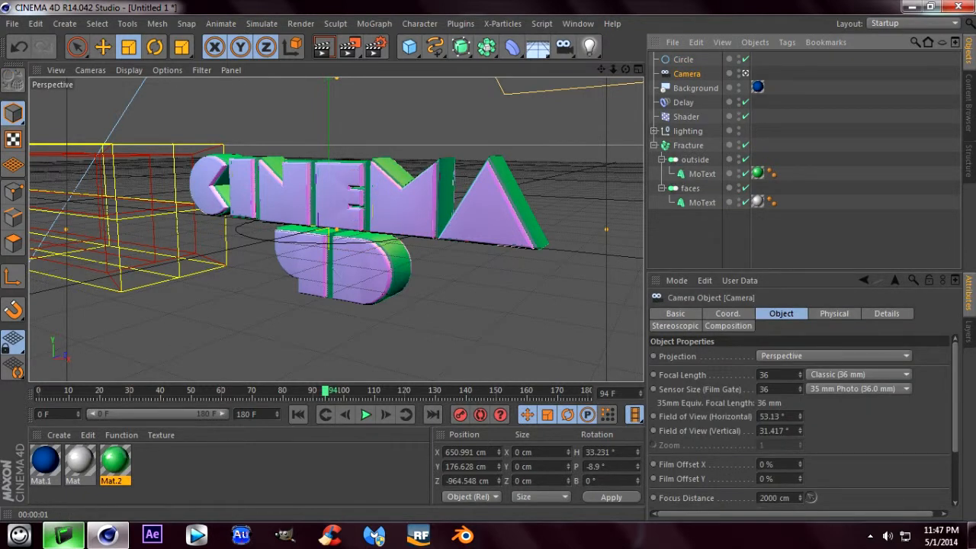
{"action": "left_click", "coordinate": [728, 313]}
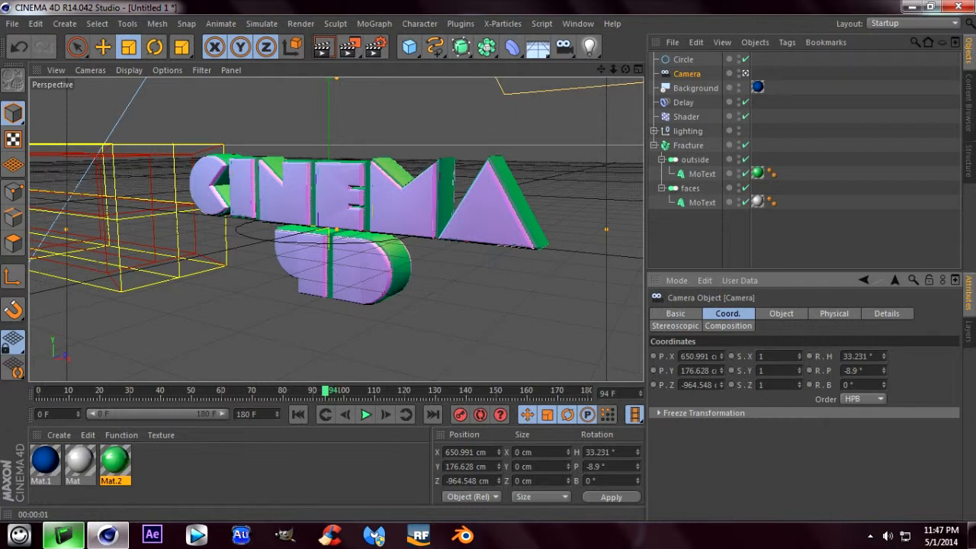
{"action": "left_click_drag", "start_coordinate": [722, 385], "coordinate": [721, 385]}
{"action": "double_click", "coordinate": [698, 385]}
{"action": "right_click", "coordinate": [689, 385]}
{"action": "left_click", "coordinate": [704, 410]}
- Try to paste the copied camera position as the circle's radius
{"action": "left_click", "coordinate": [683, 59]}
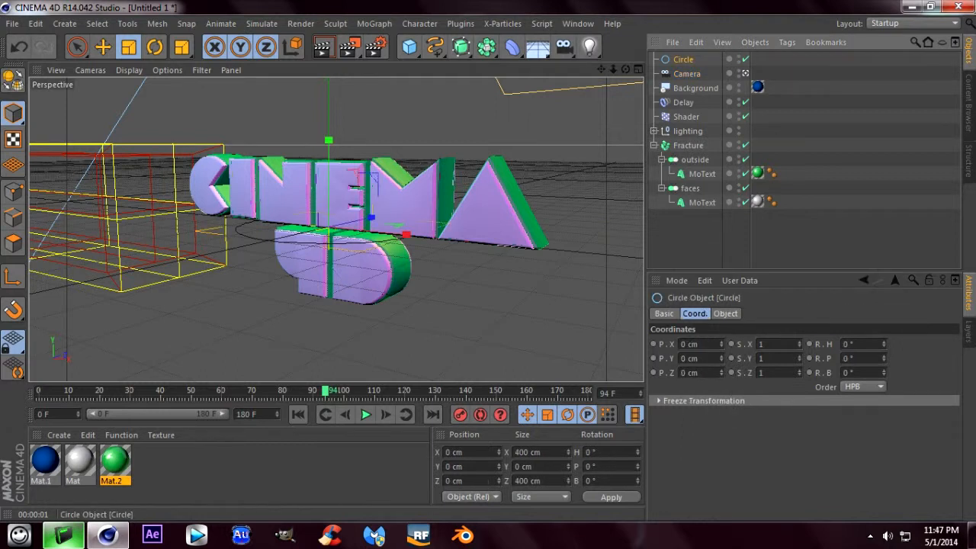
{"action": "left_click", "coordinate": [726, 313]}
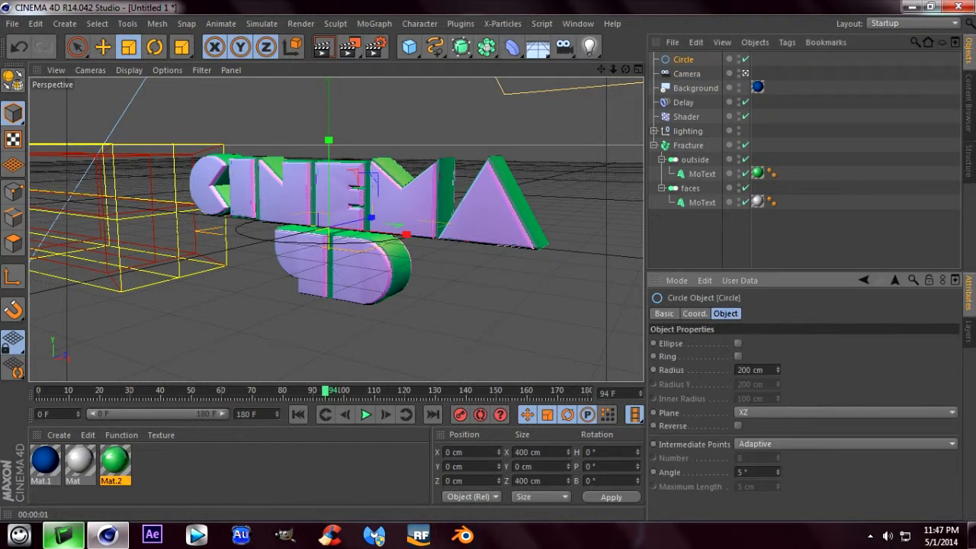
{"action": "right_click", "coordinate": [758, 369]}
{"action": "left_click", "coordinate": [786, 408]}
{"action": "key", "text": "Escape"}
{"action": "right_click", "coordinate": [759, 370]}
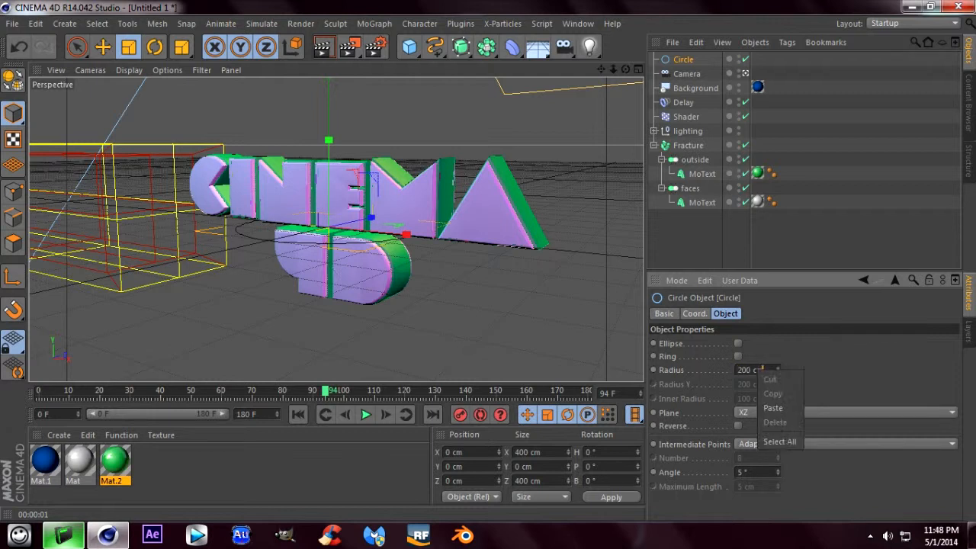
{"action": "left_click", "coordinate": [778, 407]}
{"action": "key", "text": "Return"}
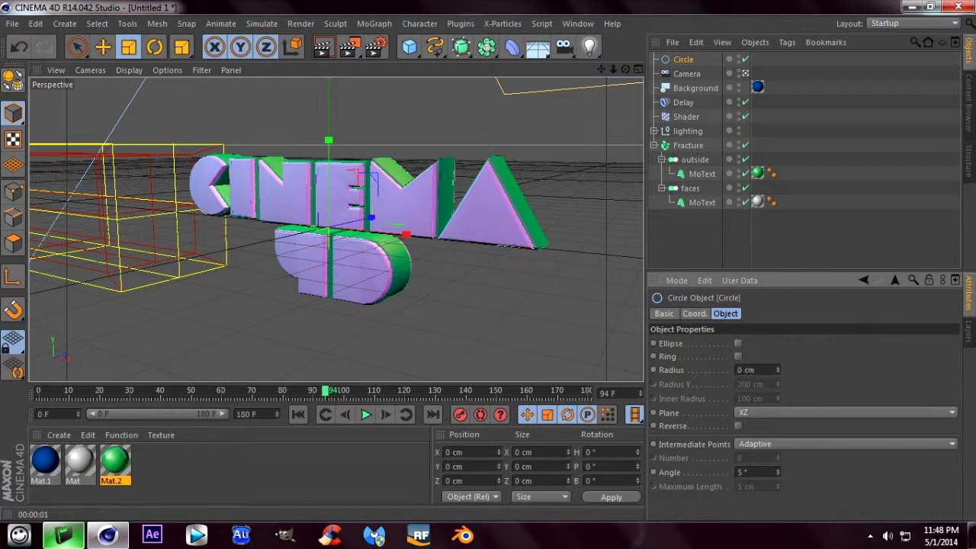
- Check the camera's coordinates and try circle radii of 650 cm and 700 cm
{"action": "left_click", "coordinate": [687, 73]}
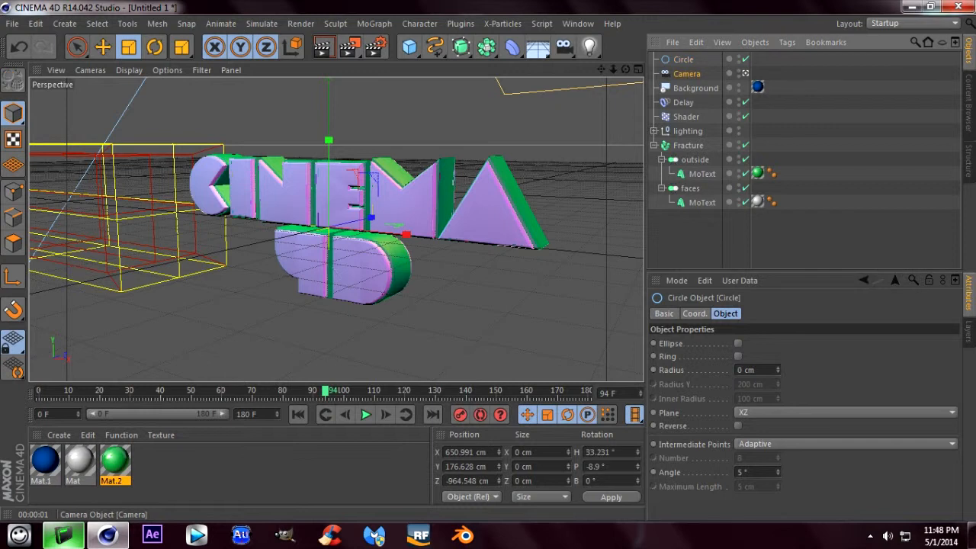
{"action": "left_click", "coordinate": [727, 313]}
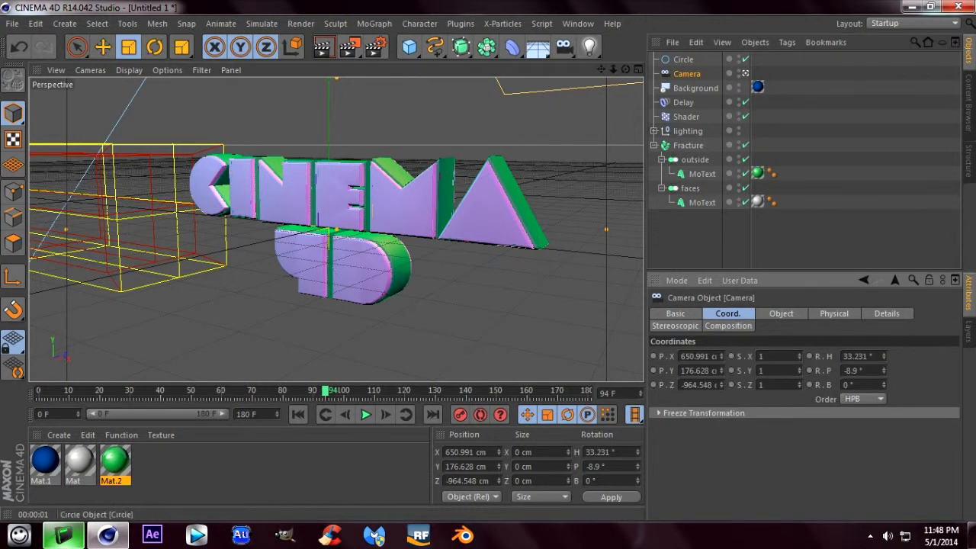
{"action": "left_click", "coordinate": [683, 59]}
{"action": "left_click", "coordinate": [726, 313]}
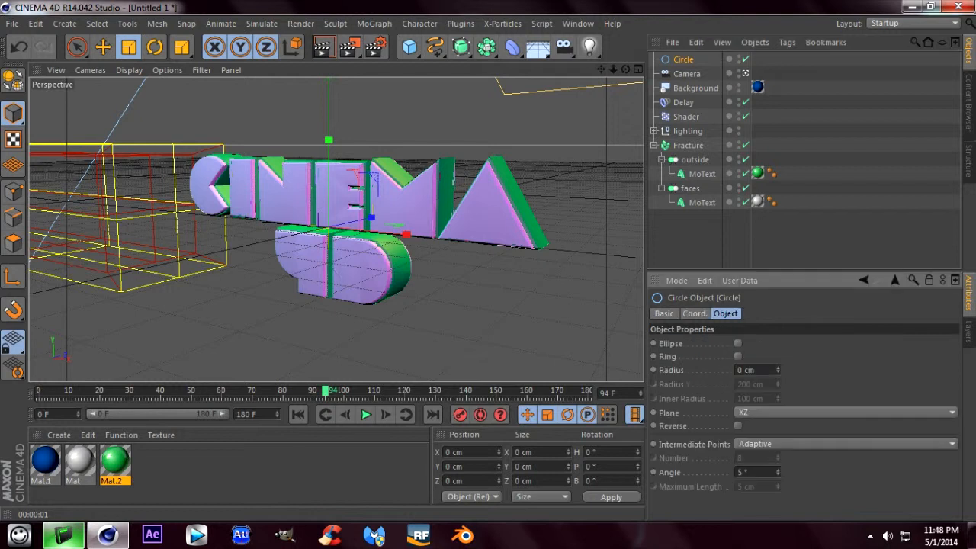
{"action": "double_click", "coordinate": [746, 369]}
{"action": "type", "text": "650"}
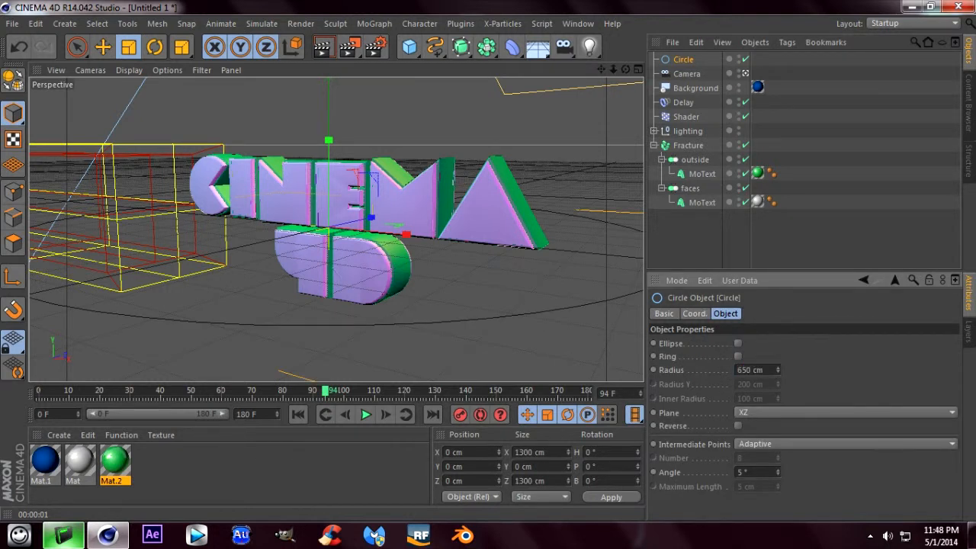
{"action": "left_click", "coordinate": [758, 370]}
{"action": "type", "text": "700"}
{"action": "key", "text": "Return"}
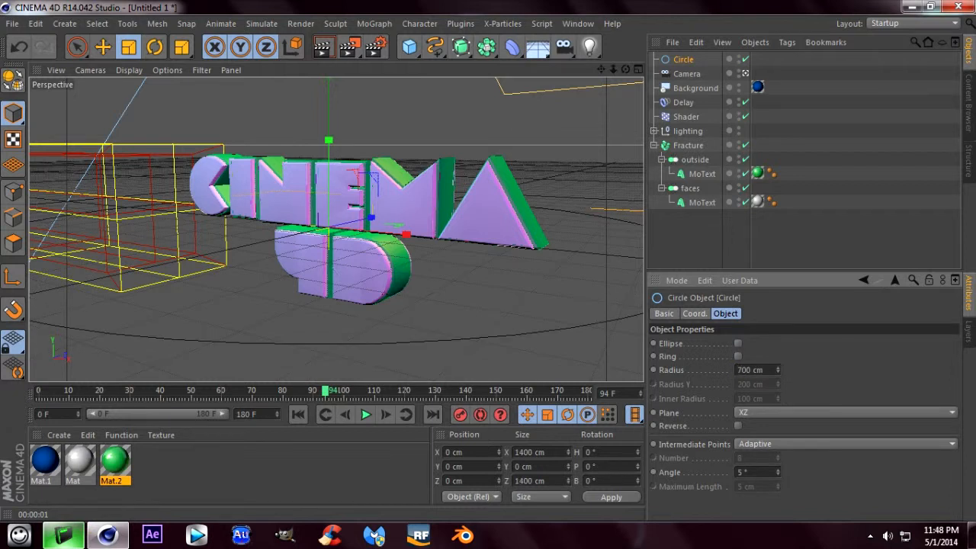
- Set the circle's radius to 1000 cm and raise the circle about 30 cm along Y
{"action": "left_click_drag", "start_coordinate": [764, 370], "coordinate": [751, 370]}
{"action": "type", "text": "1000"}
{"action": "key", "text": "Return"}
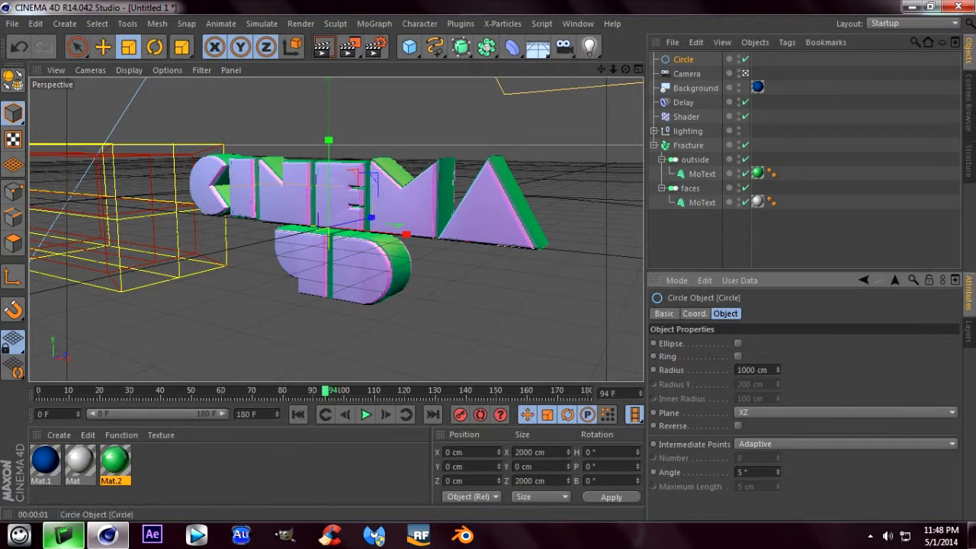
{"action": "left_click", "coordinate": [102, 47]}
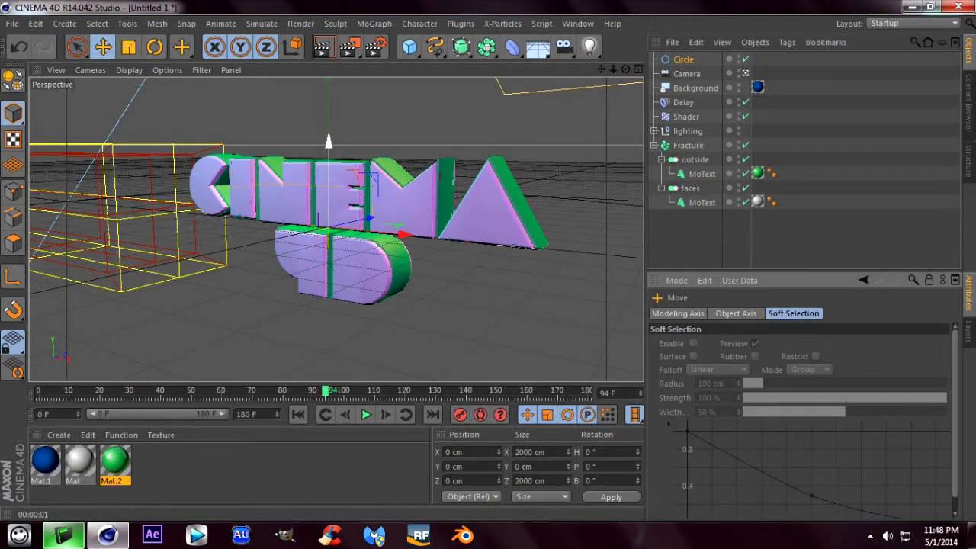
{"action": "left_click_drag", "start_coordinate": [329, 143], "coordinate": [329, 126]}
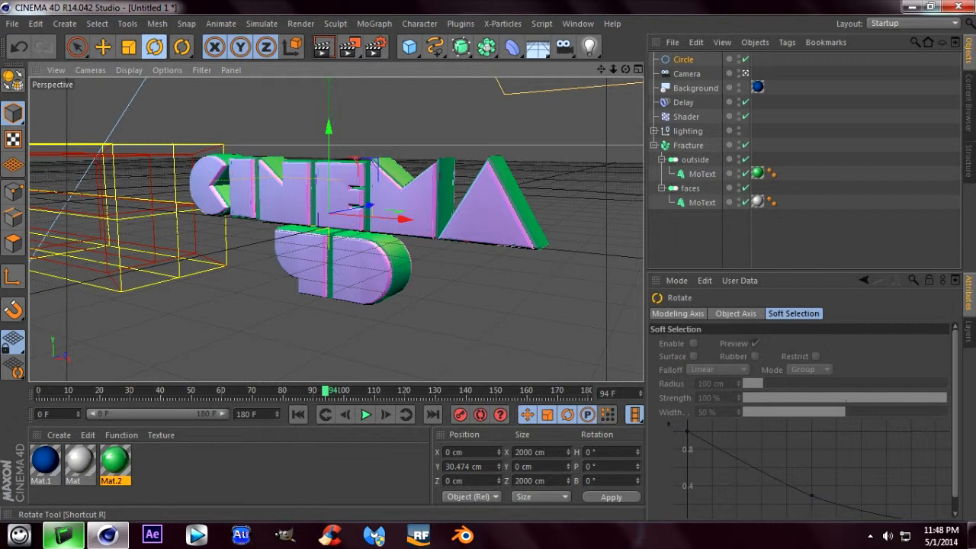
- Rotate the circle to a pitch of -10°
{"action": "left_click", "coordinate": [155, 48]}
{"action": "mouse_move", "coordinate": [307, 183]}
{"action": "left_mouse_down"}
{"action": "mouse_move", "coordinate": [305, 170]}
{"action": "mouse_move", "coordinate": [314, 183]}
{"action": "left_mouse_up"}
{"action": "key", "text": "ctrl+z"}
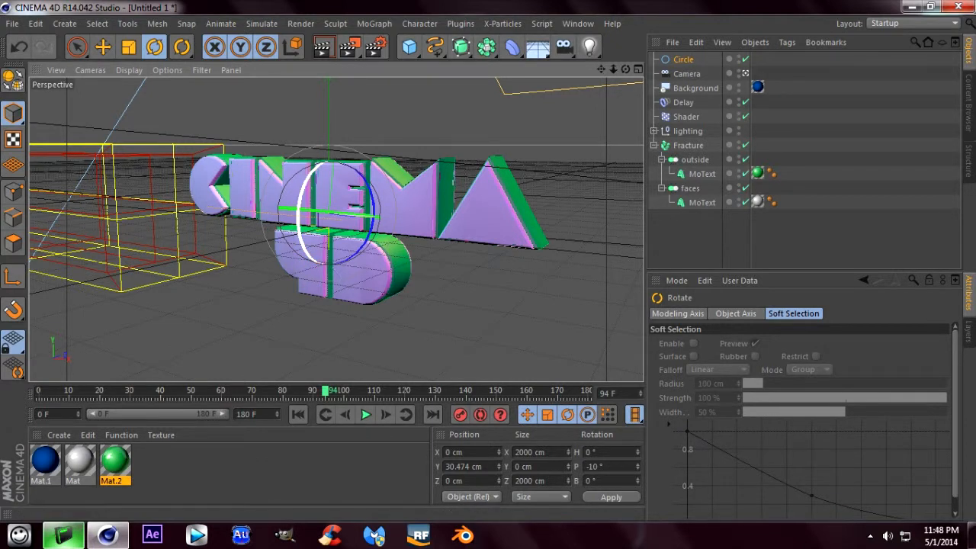
{"action": "left_click_drag", "start_coordinate": [309, 183], "coordinate": [308, 184]}
{"action": "left_click", "coordinate": [18, 47]}
{"action": "left_click", "coordinate": [18, 47]}
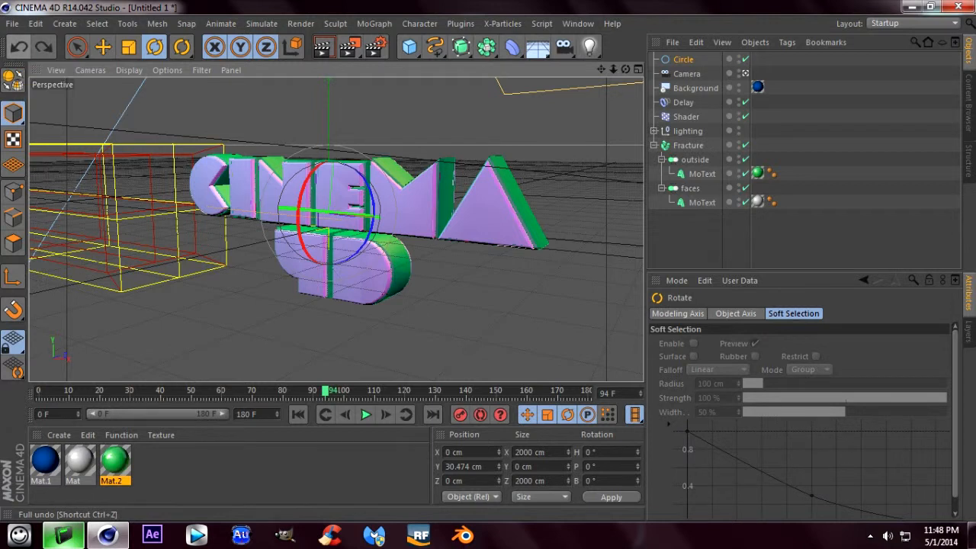
{"action": "left_click", "coordinate": [43, 48]}
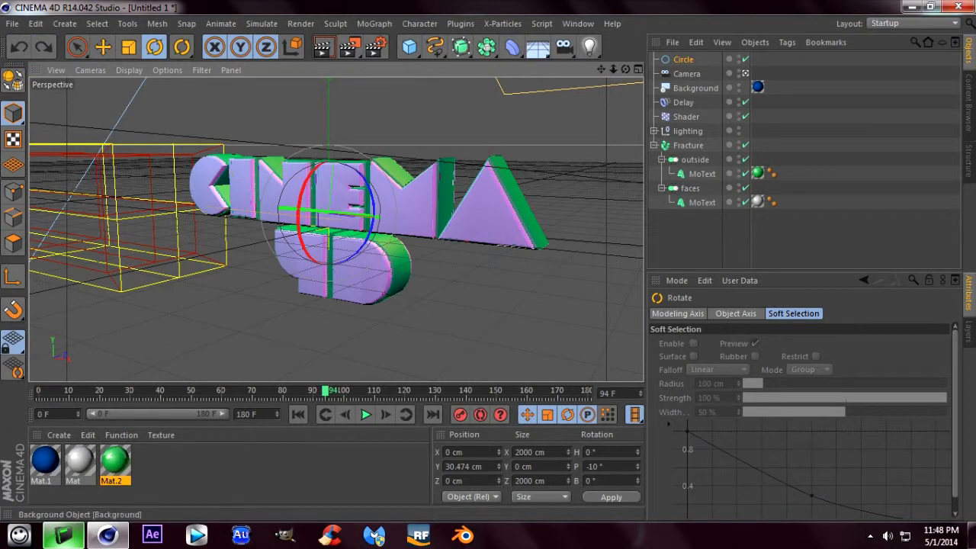
- Add an Align to Spline tag to the camera and delete that camera with its tag
{"action": "left_click", "coordinate": [687, 74]}
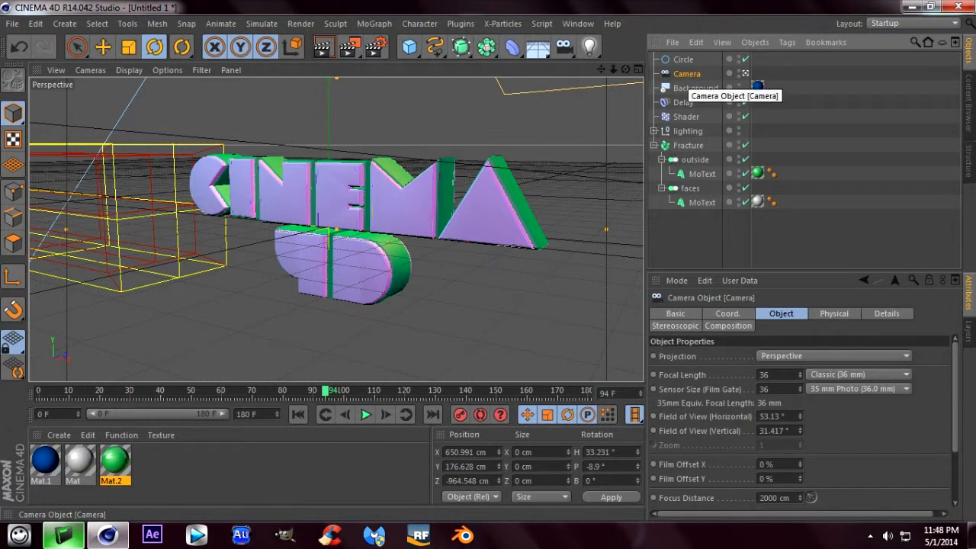
{"action": "right_click", "coordinate": [686, 76]}
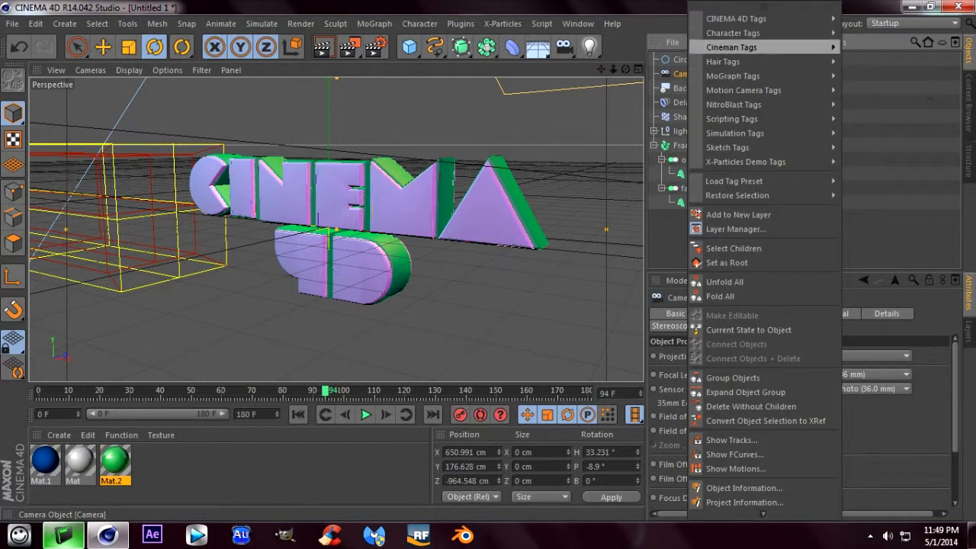
{"action": "mouse_move", "coordinate": [747, 19]}
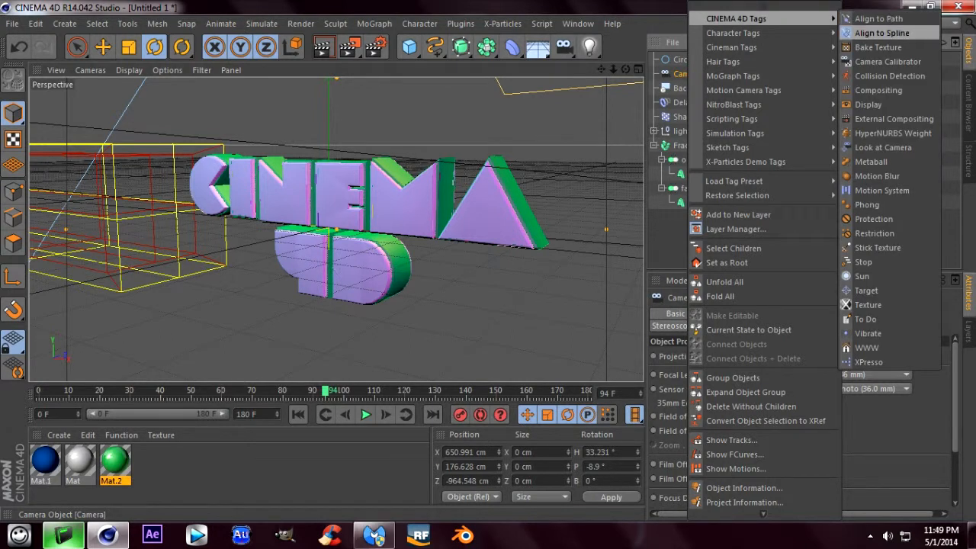
{"action": "left_click", "coordinate": [881, 32]}
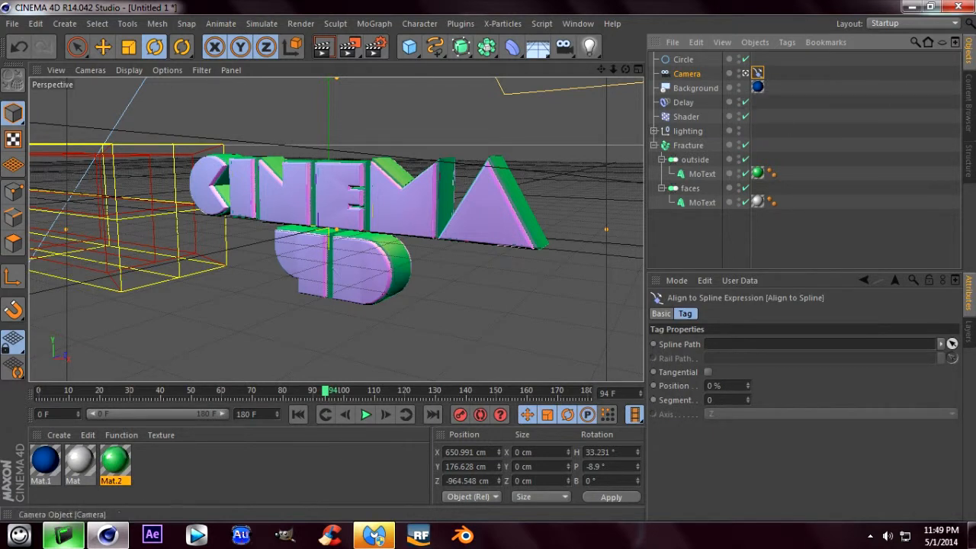
{"action": "left_click", "coordinate": [683, 60]}
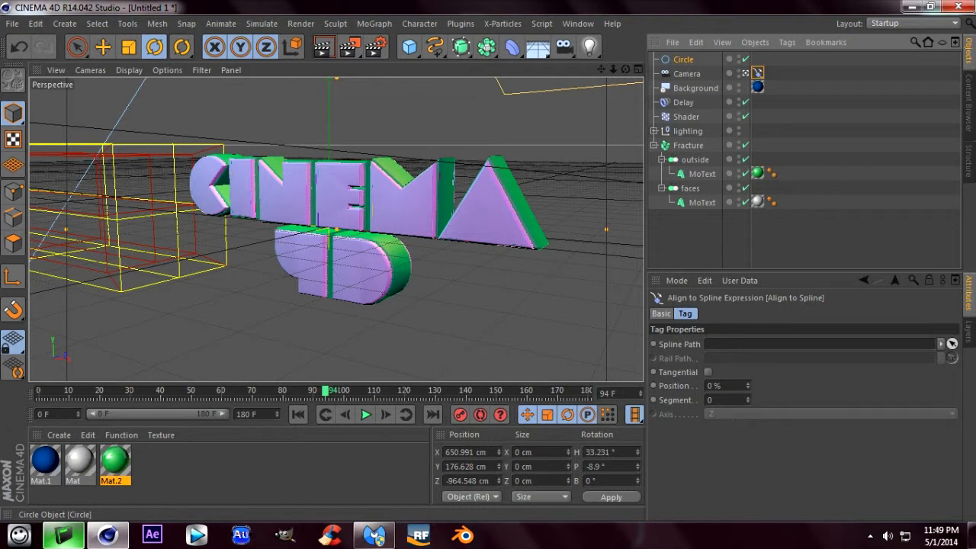
{"action": "left_click", "coordinate": [687, 74]}
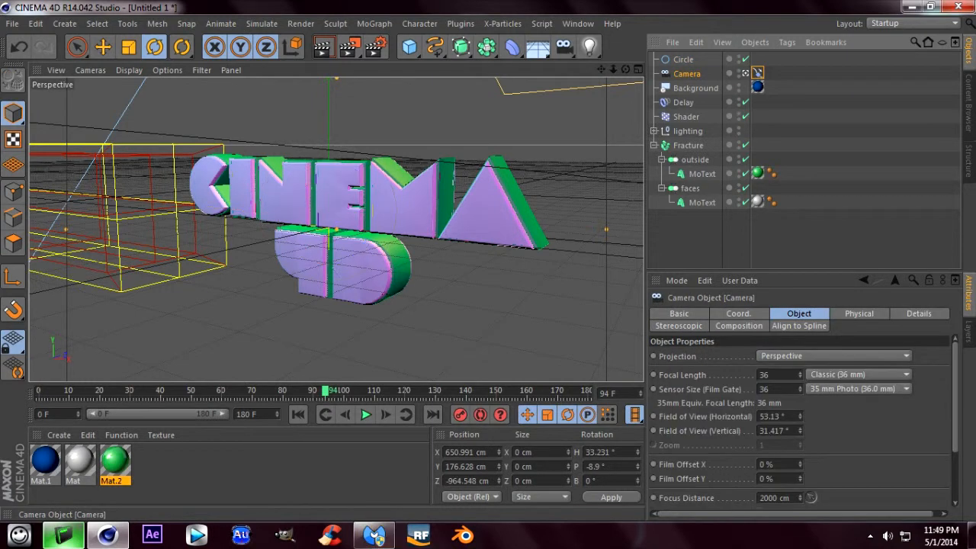
{"action": "key", "text": "Delete"}
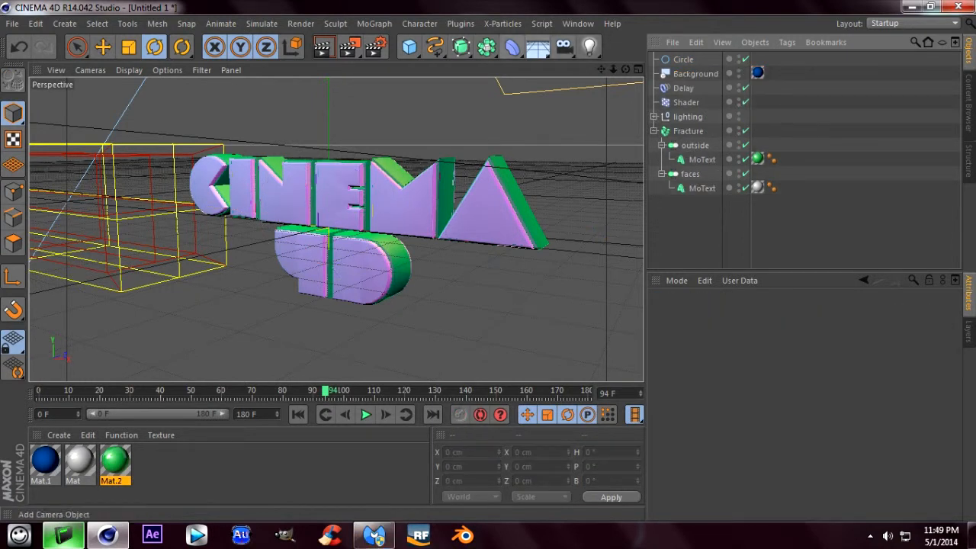
- Add a Target Camera, look through it, and show the properties of its Target tag
{"action": "left_click", "coordinate": [564, 48]}
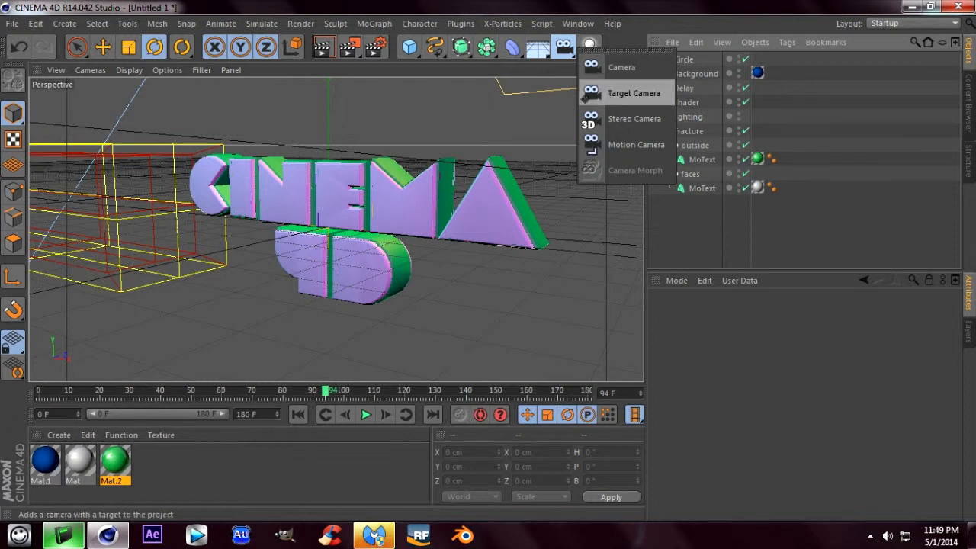
{"action": "left_click", "coordinate": [589, 94]}
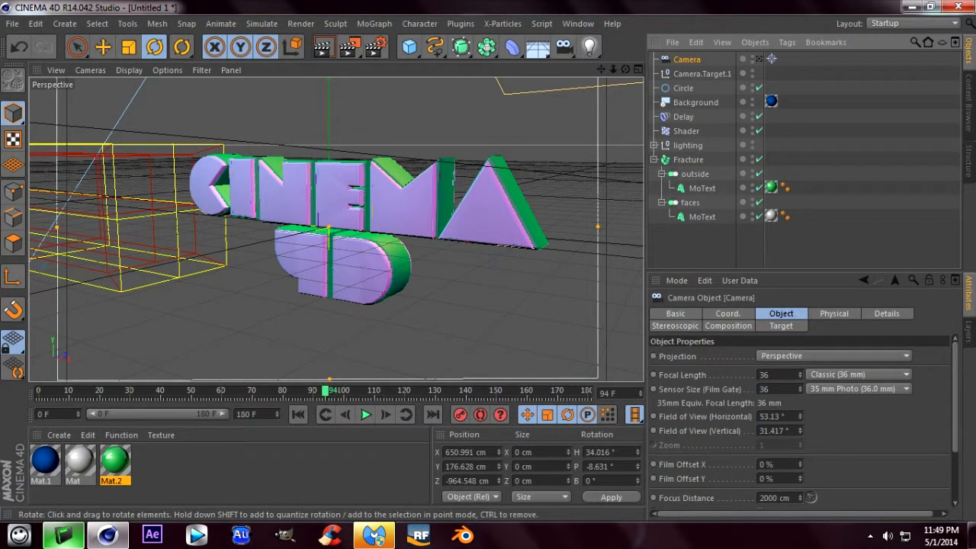
{"action": "left_click", "coordinate": [759, 59]}
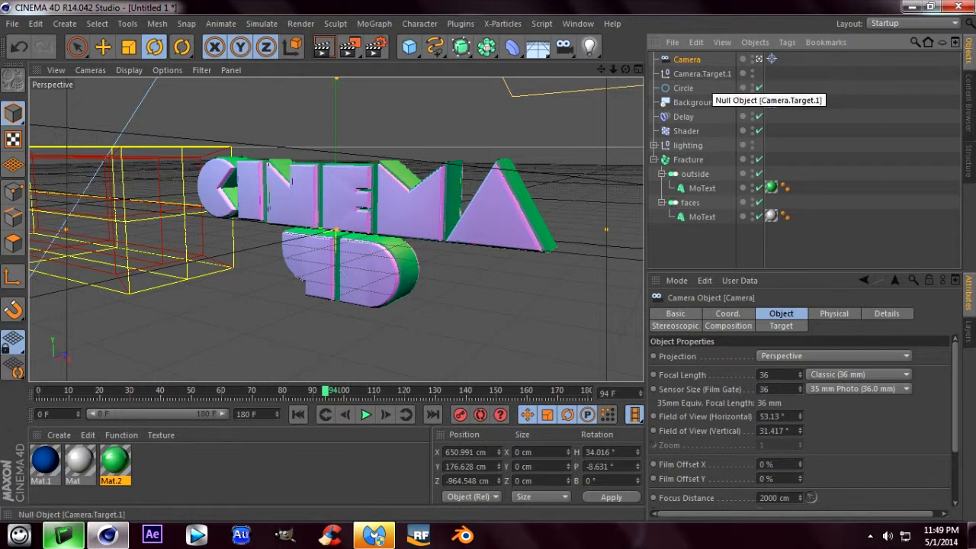
{"action": "left_click", "coordinate": [772, 59]}
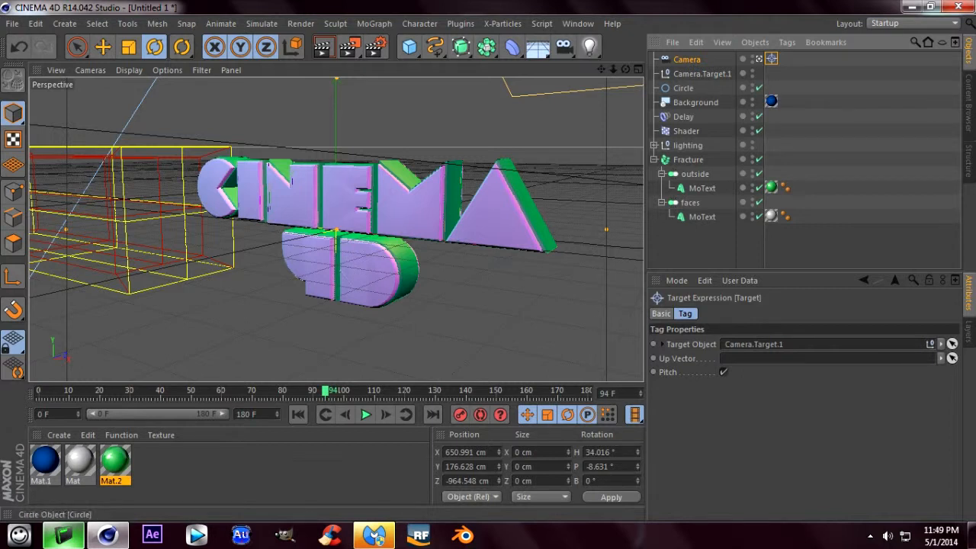
- Raise the camera's target null about 12 cm along Y
{"action": "left_click", "coordinate": [687, 60]}
{"action": "left_click", "coordinate": [702, 74]}
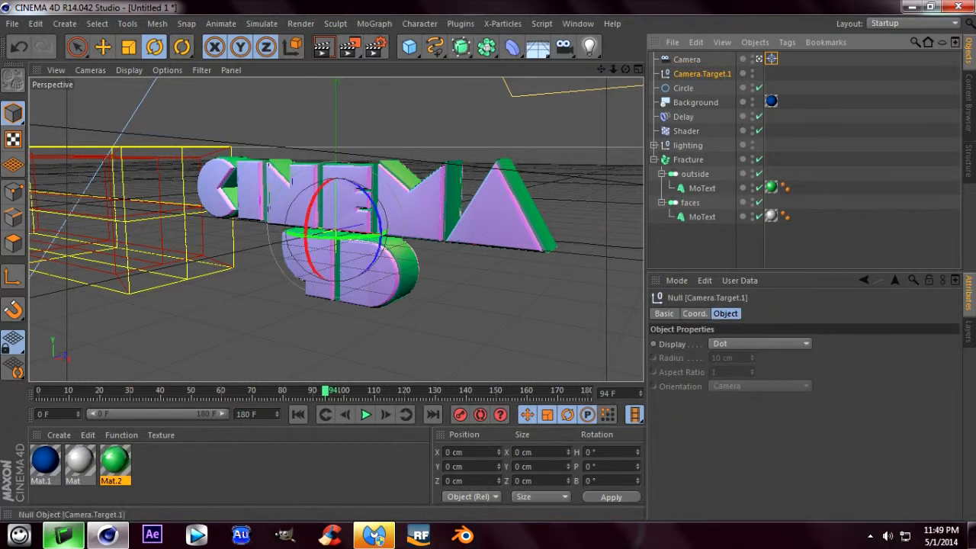
{"action": "left_click", "coordinate": [103, 46]}
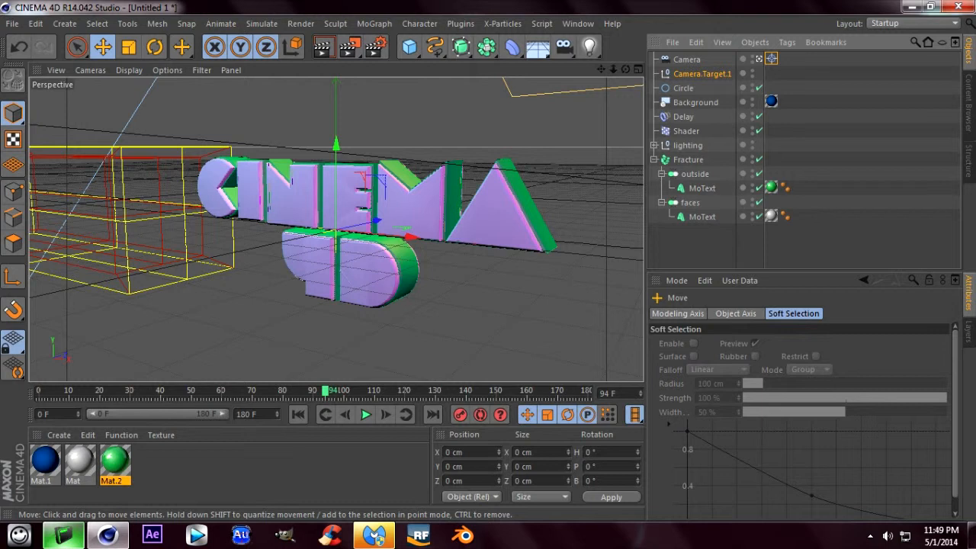
{"action": "left_click", "coordinate": [702, 74]}
{"action": "mouse_move", "coordinate": [336, 145]}
{"action": "left_mouse_down"}
{"action": "mouse_move", "coordinate": [336, 122]}
{"action": "mouse_move", "coordinate": [337, 144]}
{"action": "left_mouse_up"}
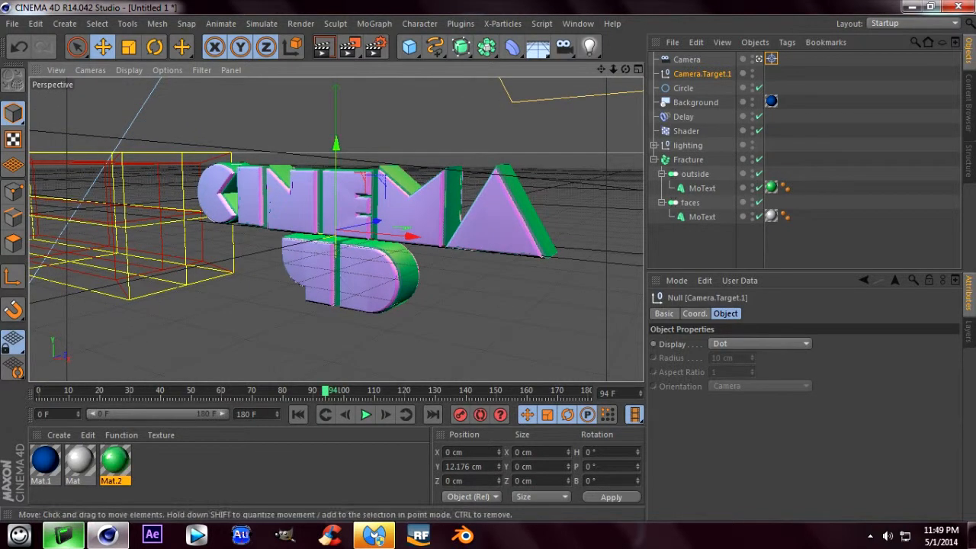
- Set the camera's focal length to Wide Angle (25 mm)
{"action": "left_click", "coordinate": [688, 58]}
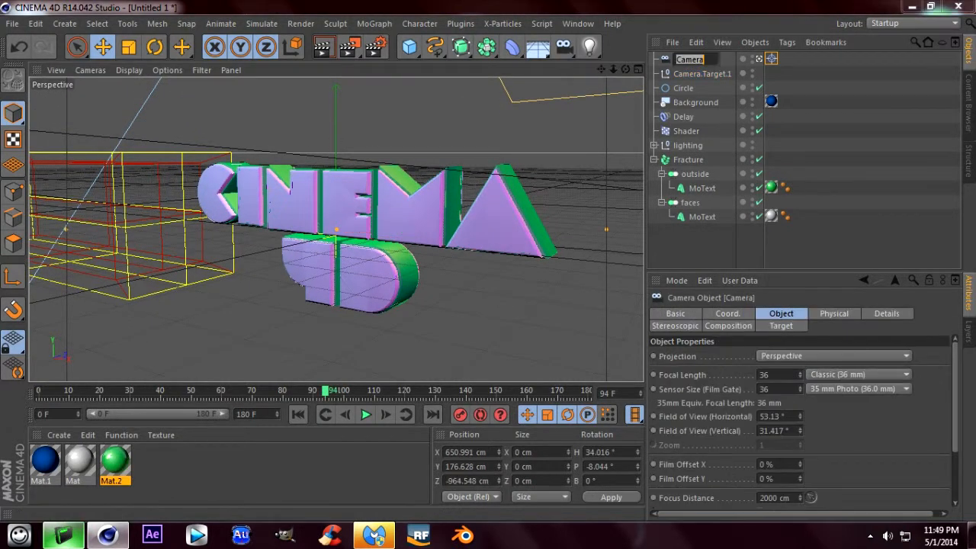
{"action": "key", "text": "Return"}
{"action": "left_click", "coordinate": [859, 375]}
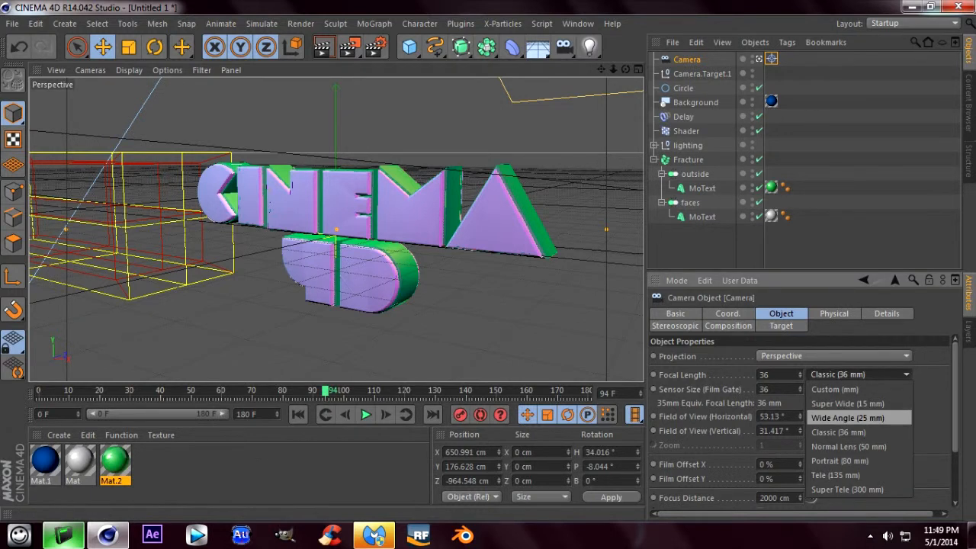
{"action": "left_click", "coordinate": [848, 417]}
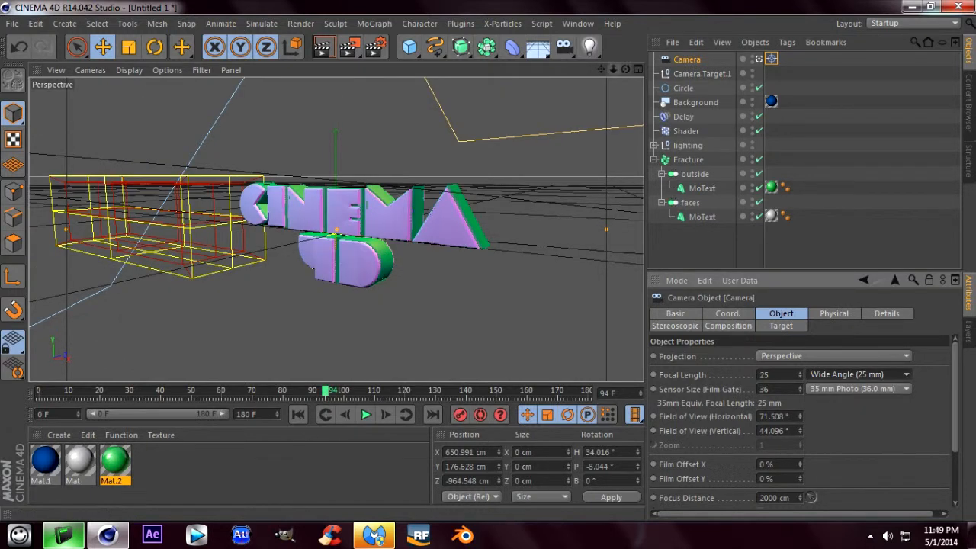
- Dolly the camera closer to the text and orbit it around the target to a heading of about 47°
{"action": "left_click_drag", "start_coordinate": [613, 70], "coordinate": [708, 70]}
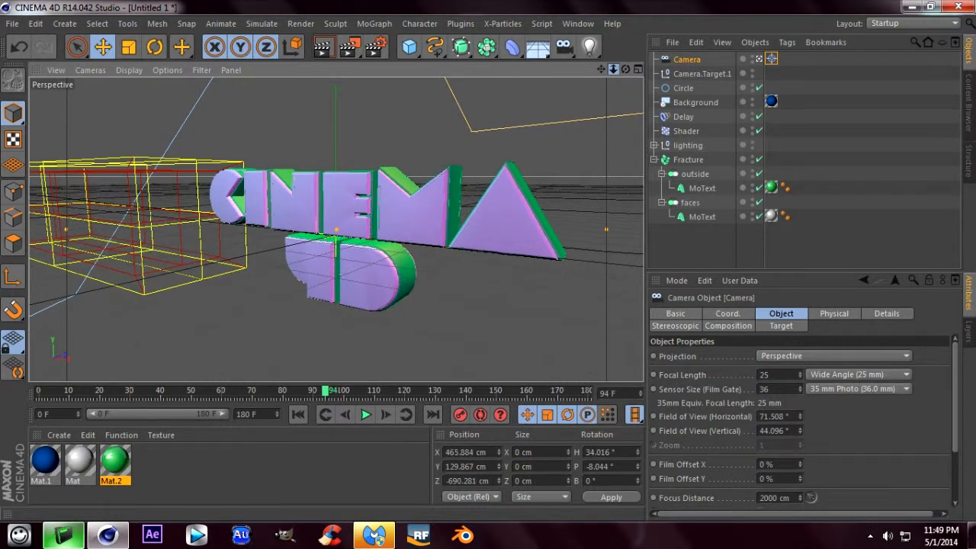
{"action": "left_click_drag", "start_coordinate": [601, 69], "coordinate": [602, 70]}
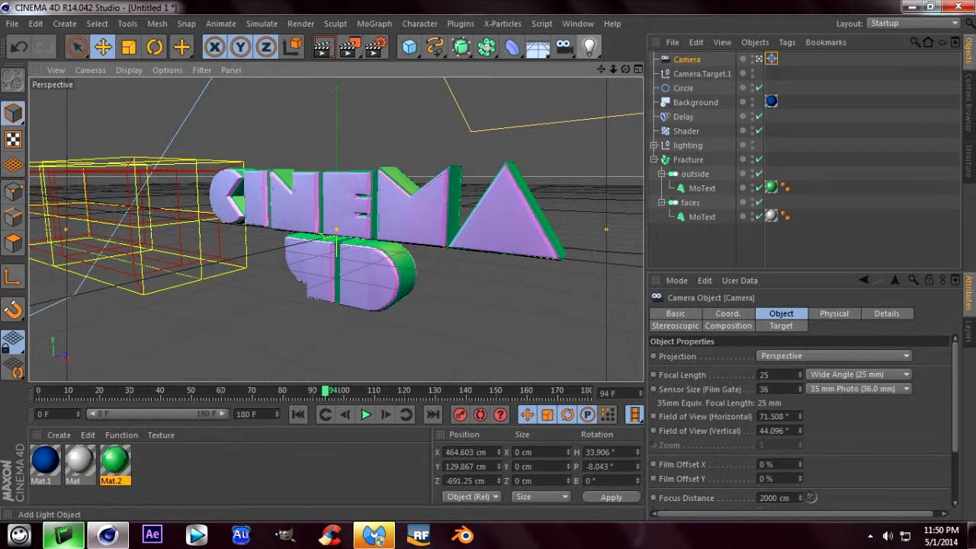
{"action": "left_click_drag", "start_coordinate": [626, 69], "coordinate": [592, 74]}
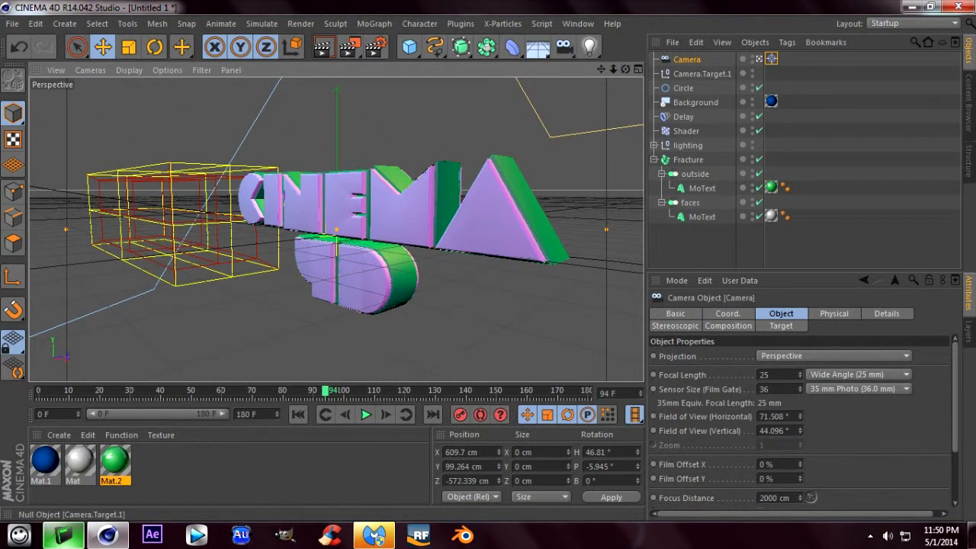
- Add an Align to Spline tag to the camera and assign the Circle as its spline path
{"action": "left_click", "coordinate": [702, 74]}
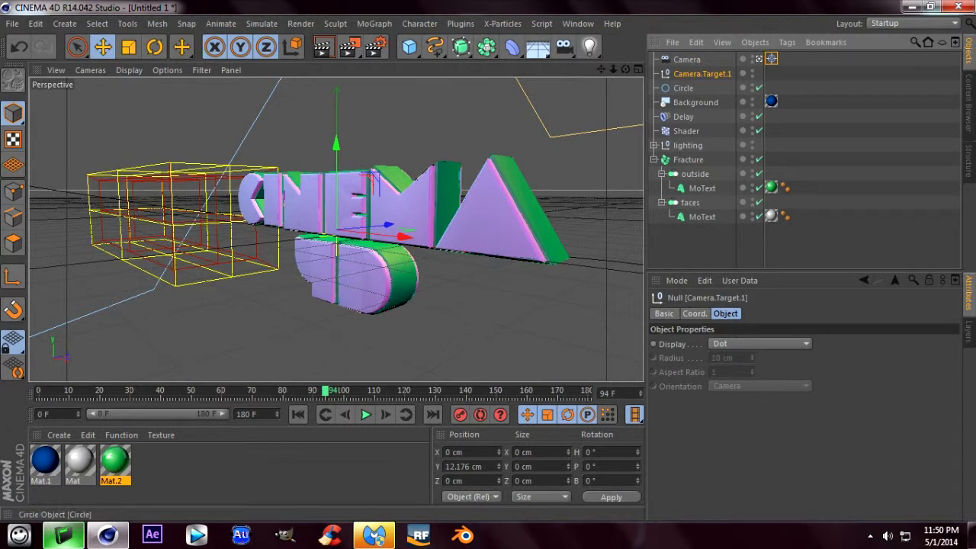
{"action": "left_click", "coordinate": [687, 60]}
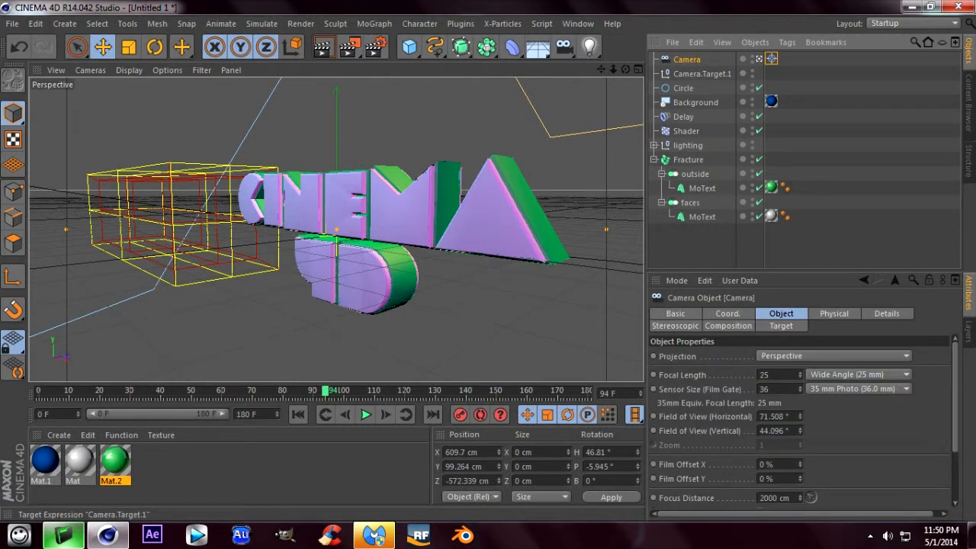
{"action": "right_click", "coordinate": [690, 60]}
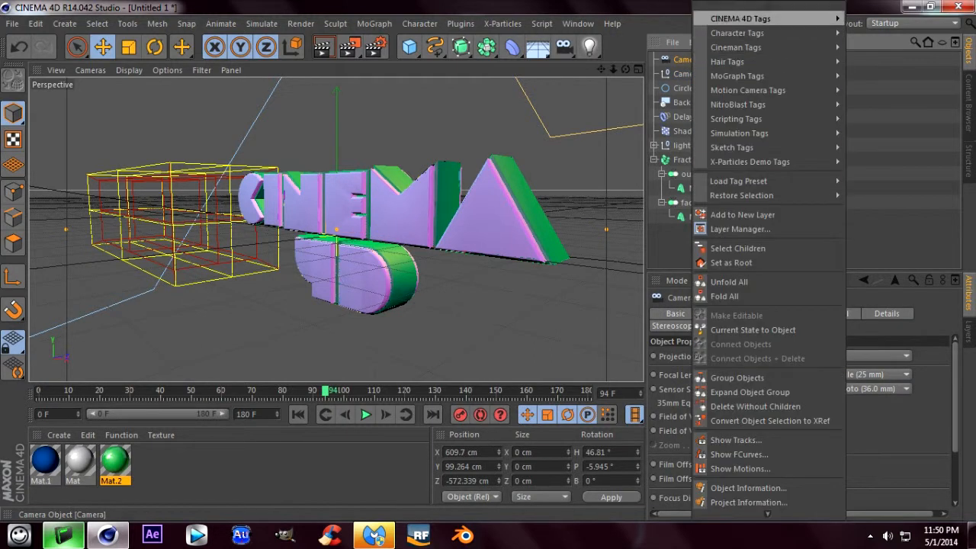
{"action": "mouse_move", "coordinate": [740, 18]}
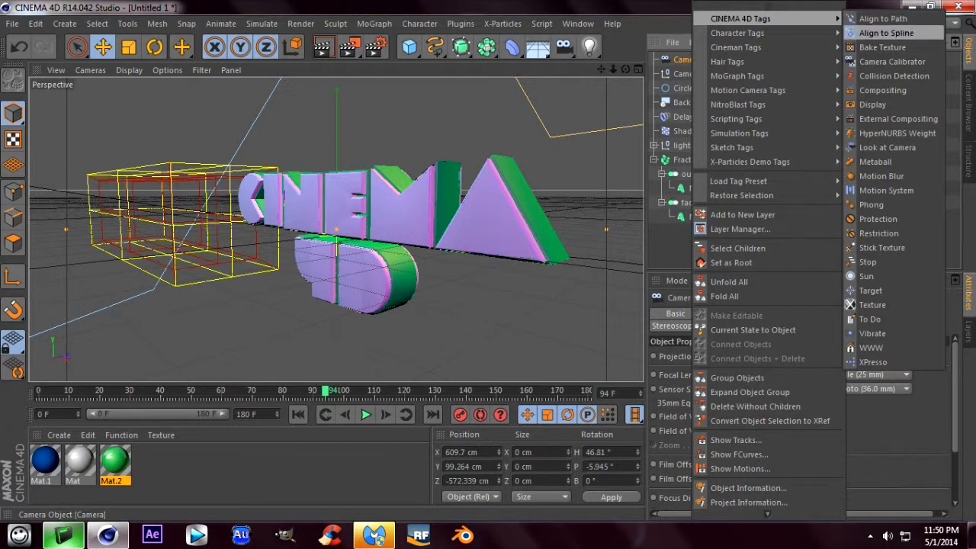
{"action": "left_click", "coordinate": [887, 33]}
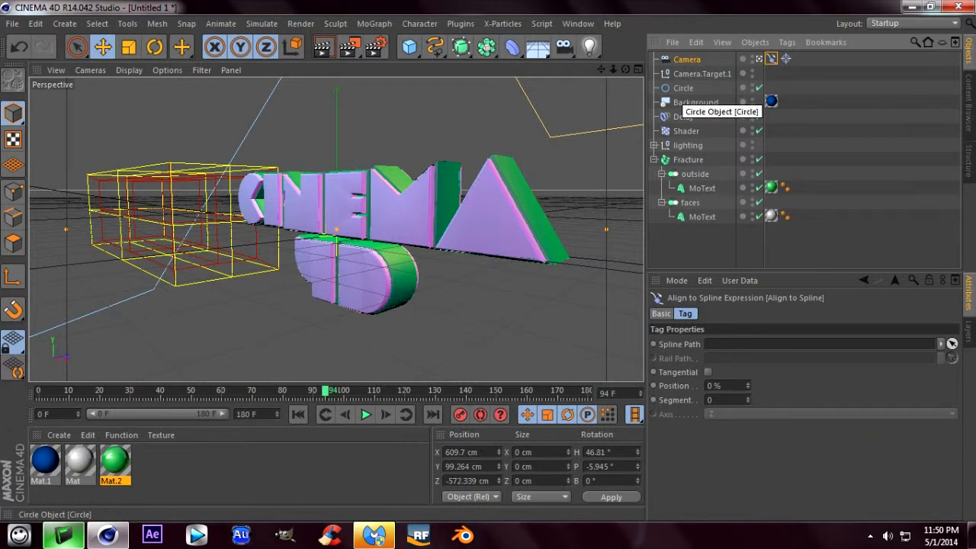
{"action": "left_click", "coordinate": [684, 88]}
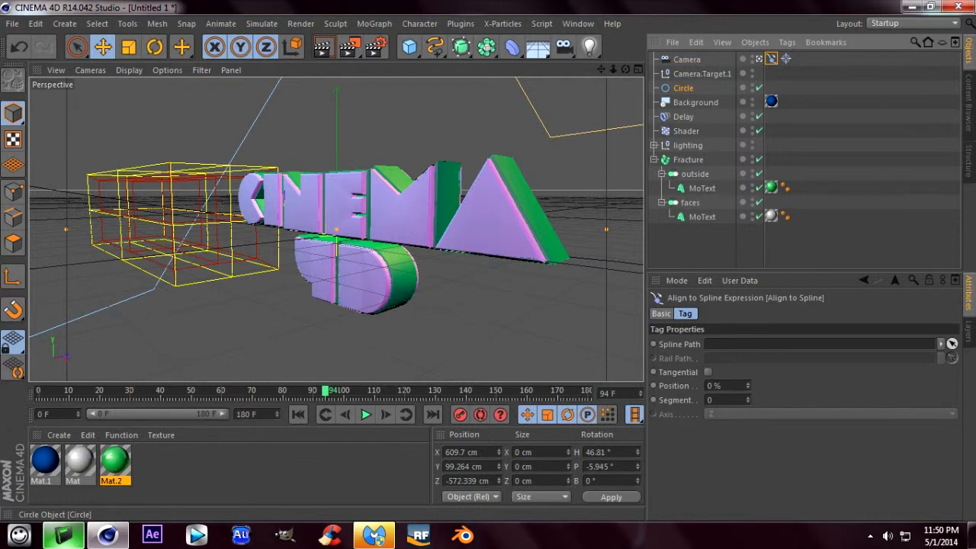
{"action": "left_click_drag", "start_coordinate": [684, 89], "coordinate": [763, 343]}
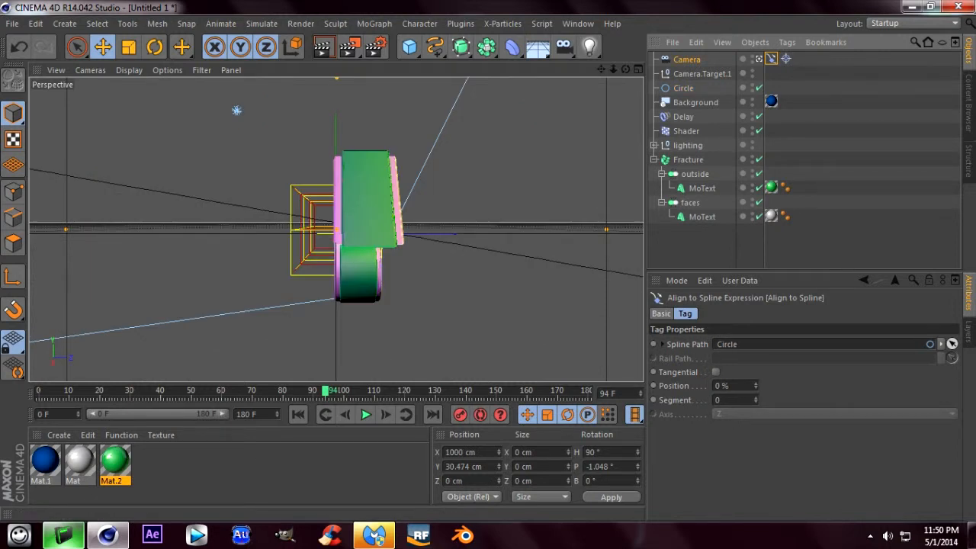
- Keyframe the Align to Spline Position at 0% on frame 0 and at 70% on frame 90
{"action": "mouse_move", "coordinate": [756, 386]}
{"action": "left_mouse_down"}
{"action": "mouse_move", "coordinate": [755, 310]}
{"action": "mouse_move", "coordinate": [756, 386]}
{"action": "left_mouse_up"}
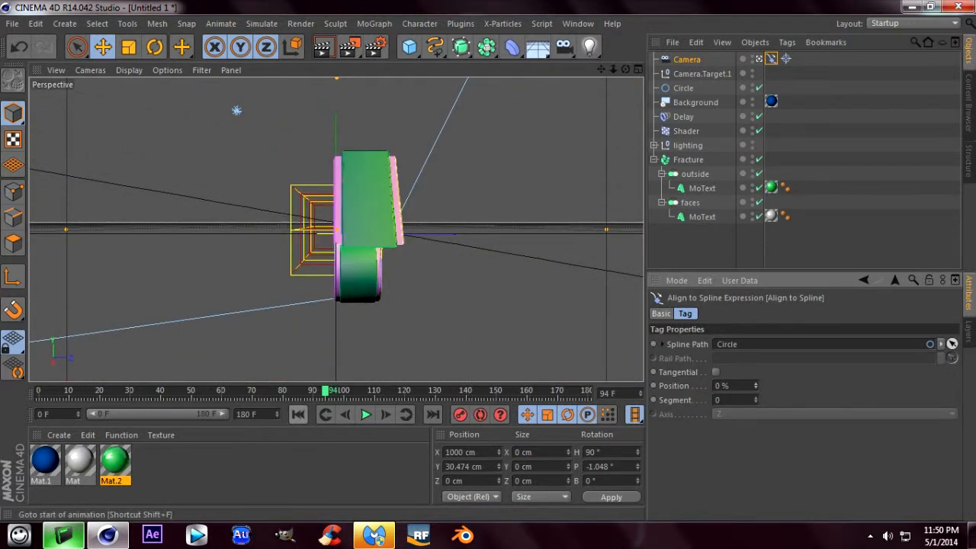
{"action": "left_click", "coordinate": [299, 414]}
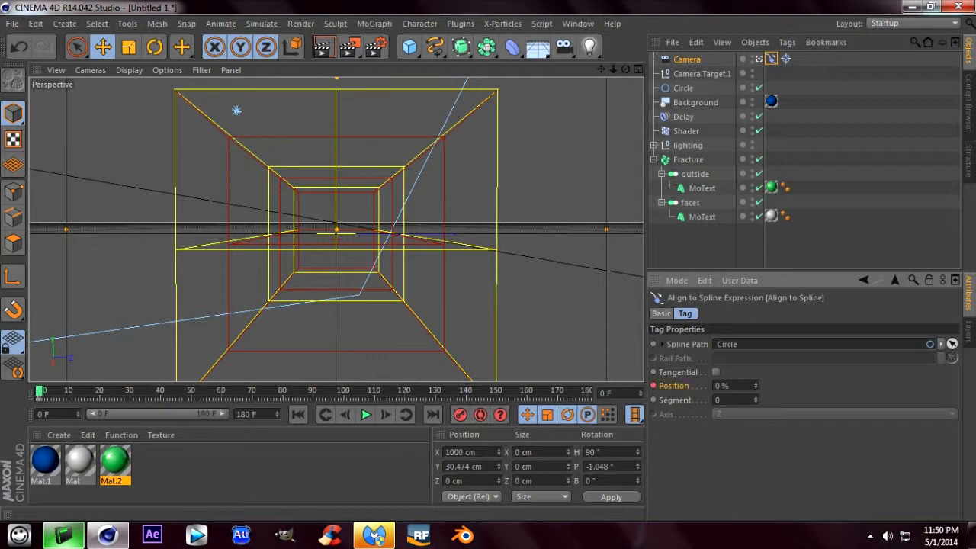
{"action": "left_click", "coordinate": [366, 414]}
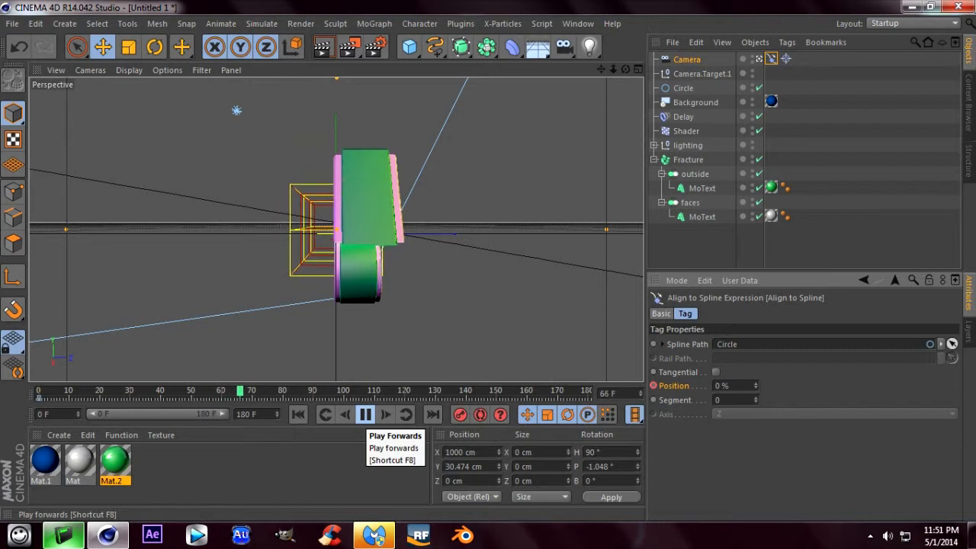
{"action": "left_click", "coordinate": [365, 415]}
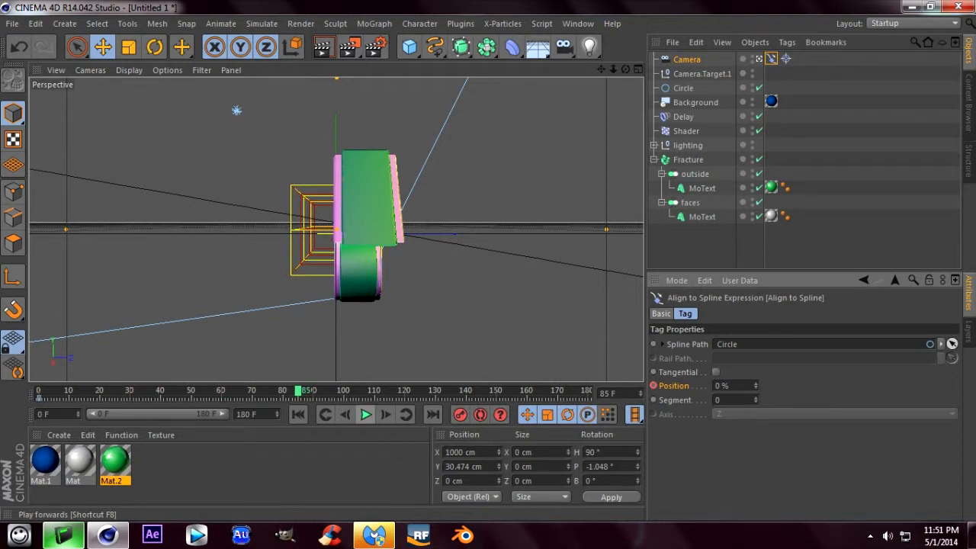
{"action": "left_click_drag", "start_coordinate": [298, 391], "coordinate": [313, 391]}
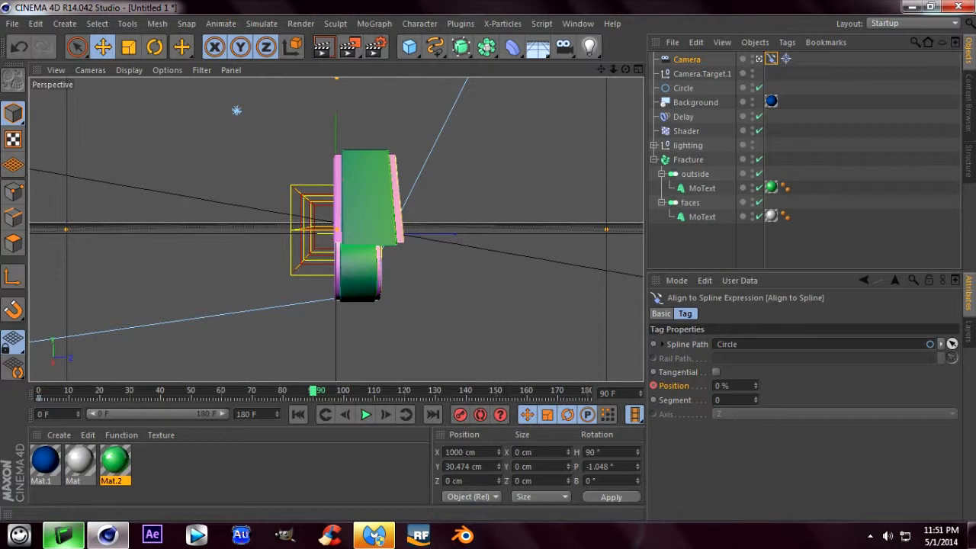
{"action": "left_click_drag", "start_coordinate": [756, 386], "coordinate": [756, 332]}
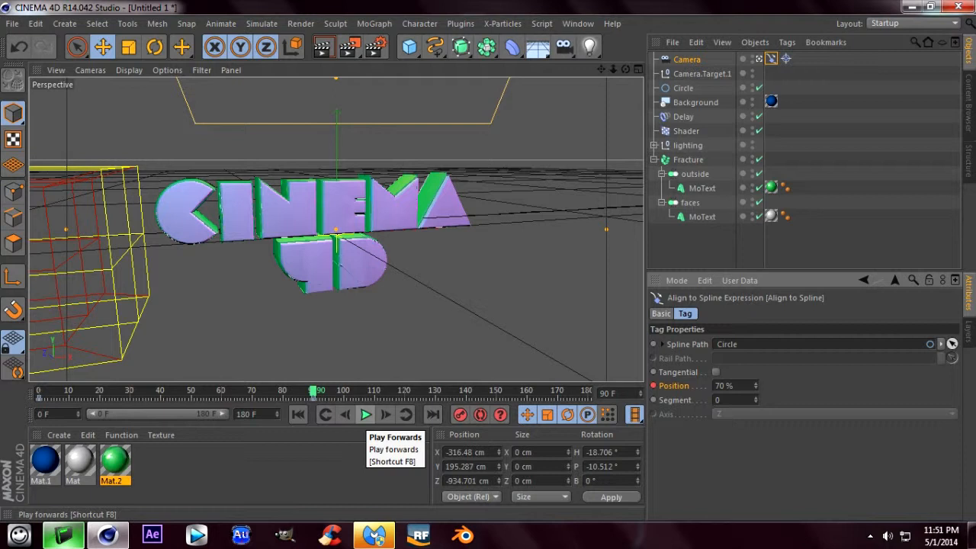
- Advance the animation to frame 145 and keyframe the Align to Spline Position at 100% there
{"action": "left_click", "coordinate": [365, 414]}
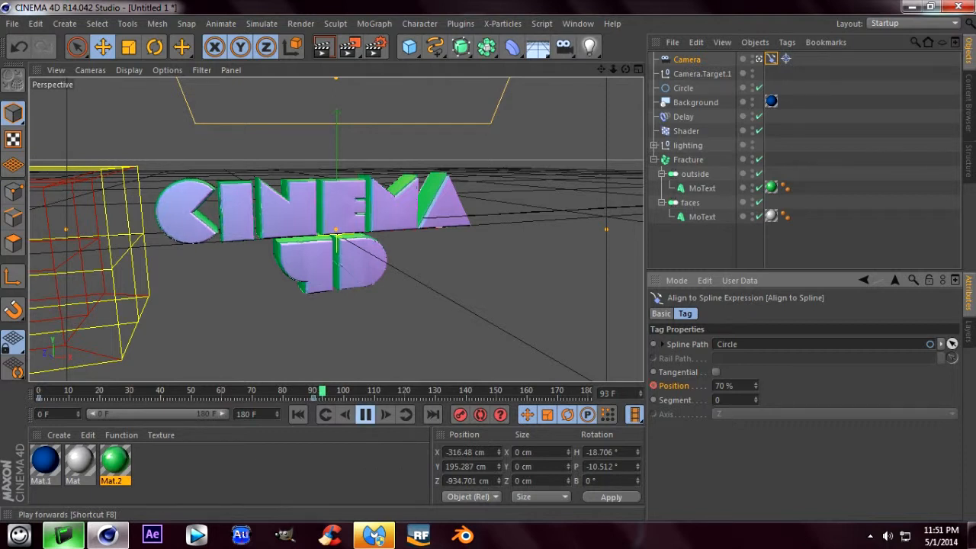
{"action": "left_click", "coordinate": [365, 414]}
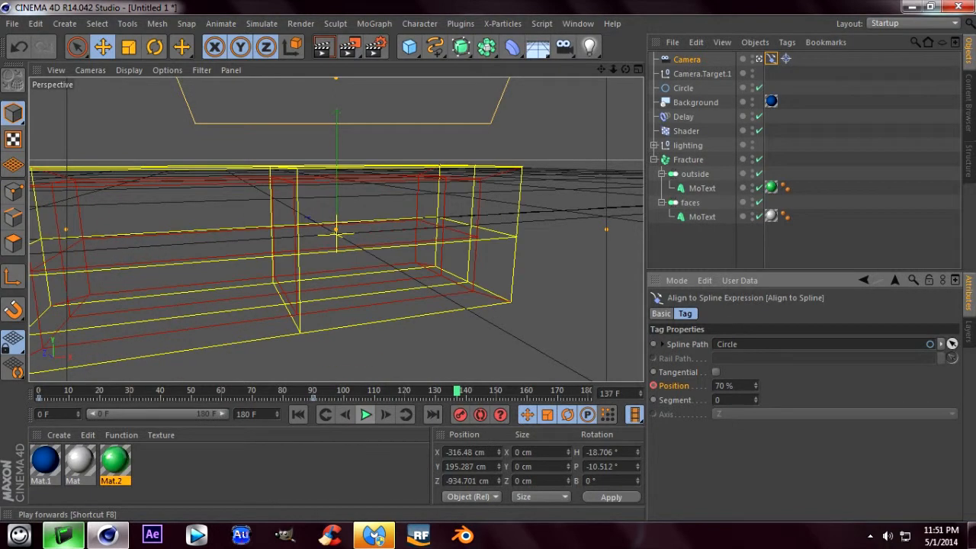
{"action": "left_click", "coordinate": [365, 414]}
{"action": "left_click", "coordinate": [365, 414]}
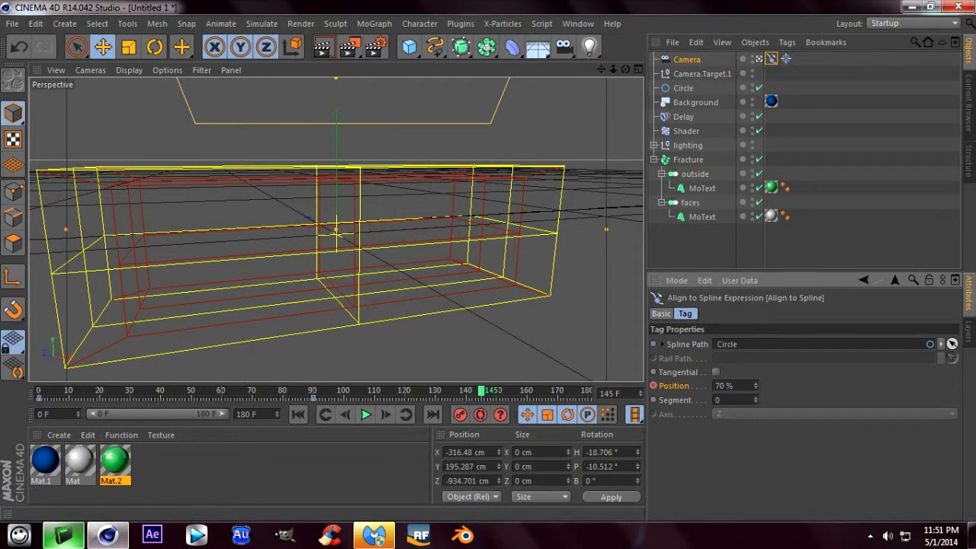
{"action": "left_click_drag", "start_coordinate": [756, 386], "coordinate": [756, 363]}
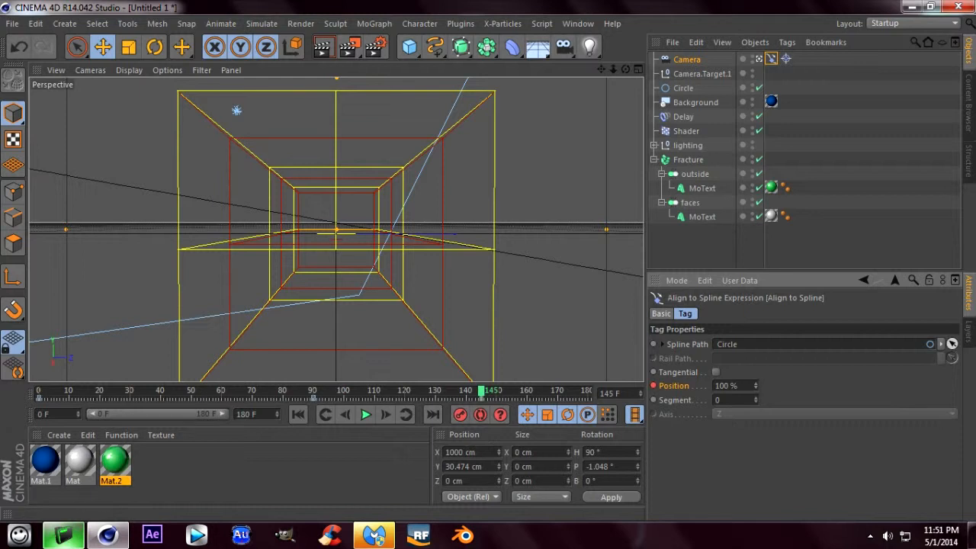
- Play the camera orbit from the start of the animation and render a viewport preview at frame 48
{"action": "left_click", "coordinate": [298, 414]}
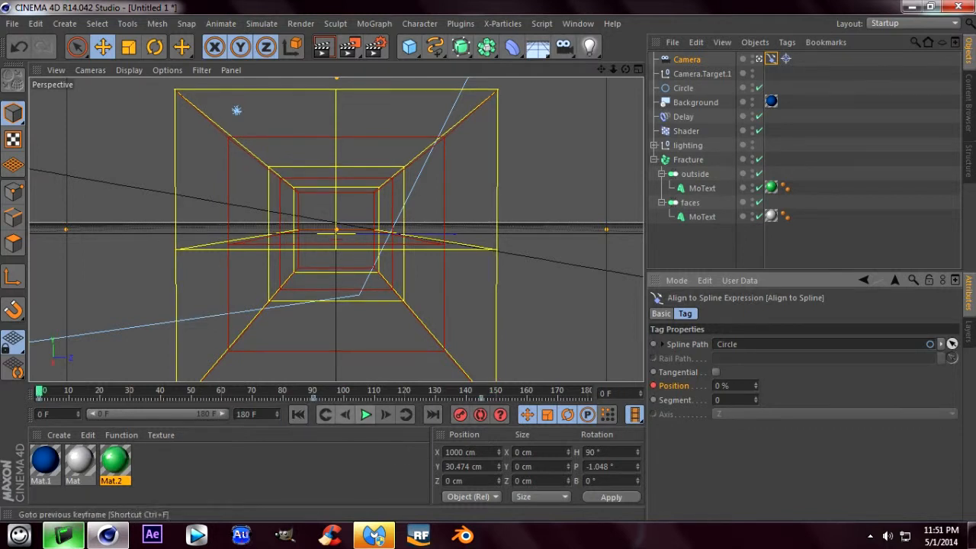
{"action": "left_click", "coordinate": [366, 414]}
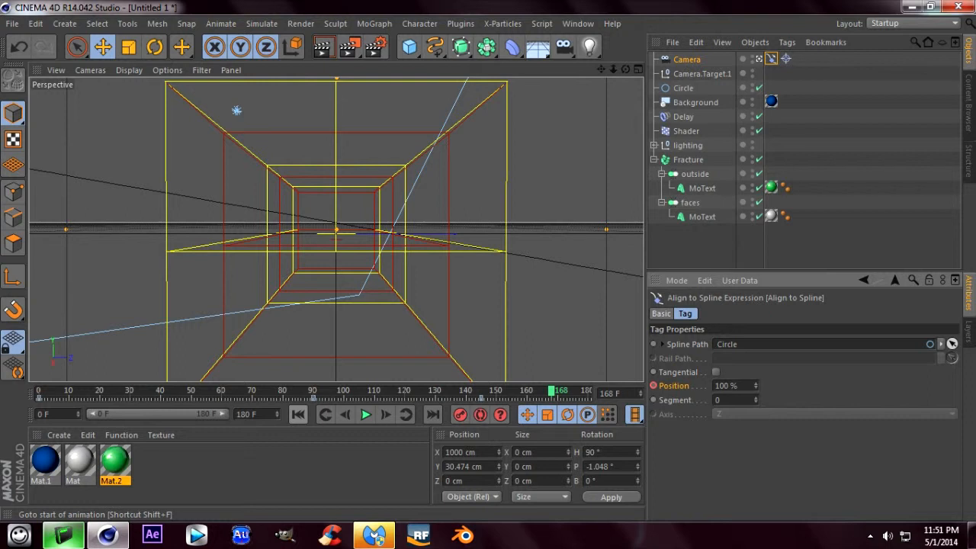
{"action": "left_click", "coordinate": [298, 414]}
{"action": "left_click", "coordinate": [366, 415]}
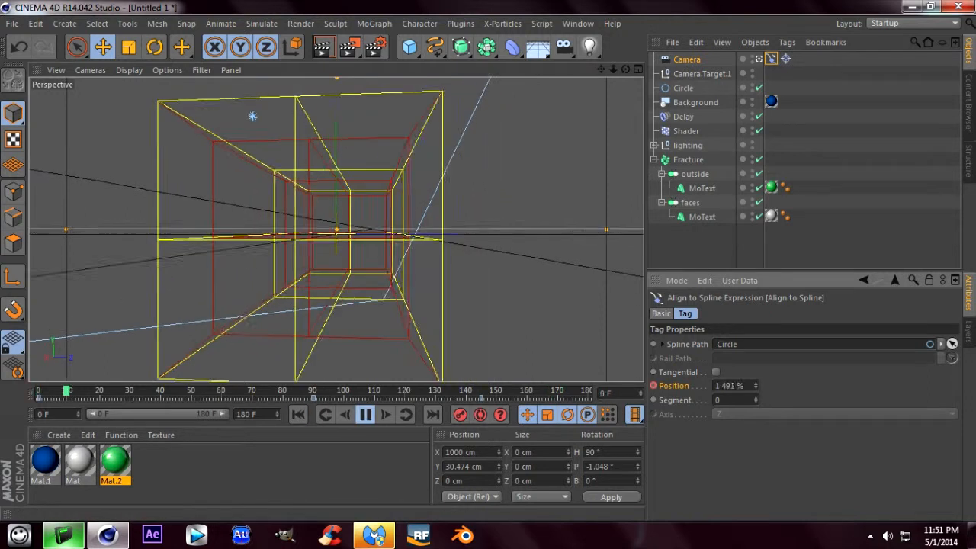
{"action": "left_click", "coordinate": [321, 47]}
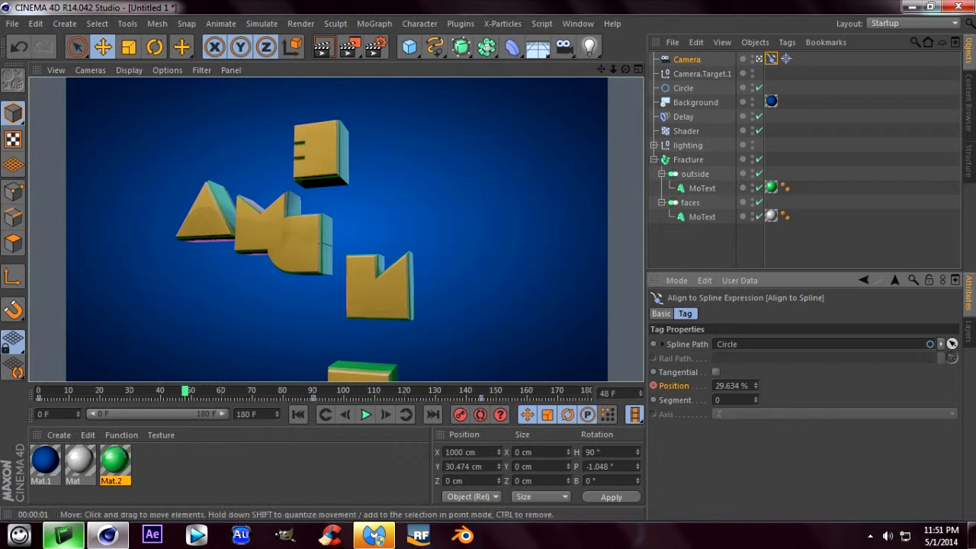
- Continue playing the camera orbit and render viewport previews at frames 79 and 114
{"action": "left_click", "coordinate": [365, 414]}
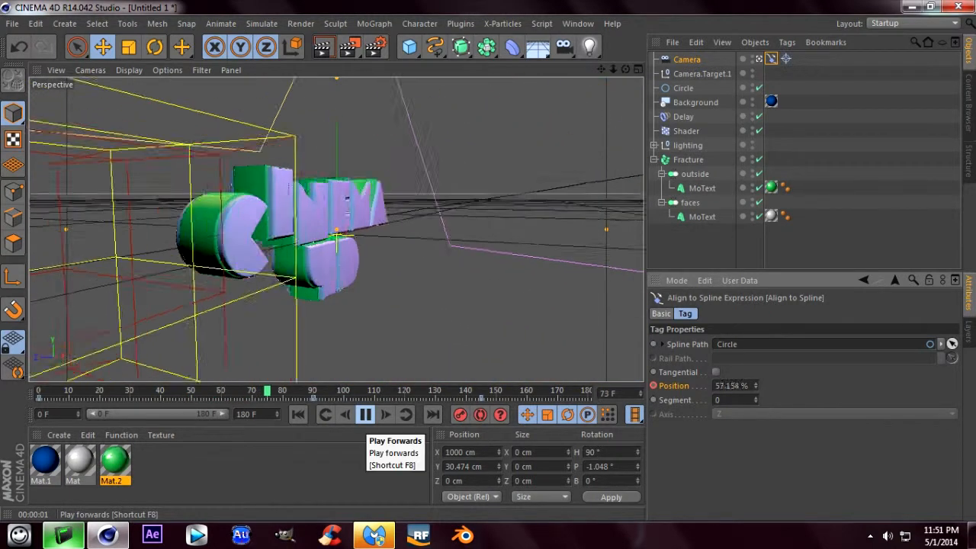
{"action": "left_click", "coordinate": [365, 414]}
{"action": "left_click", "coordinate": [321, 47]}
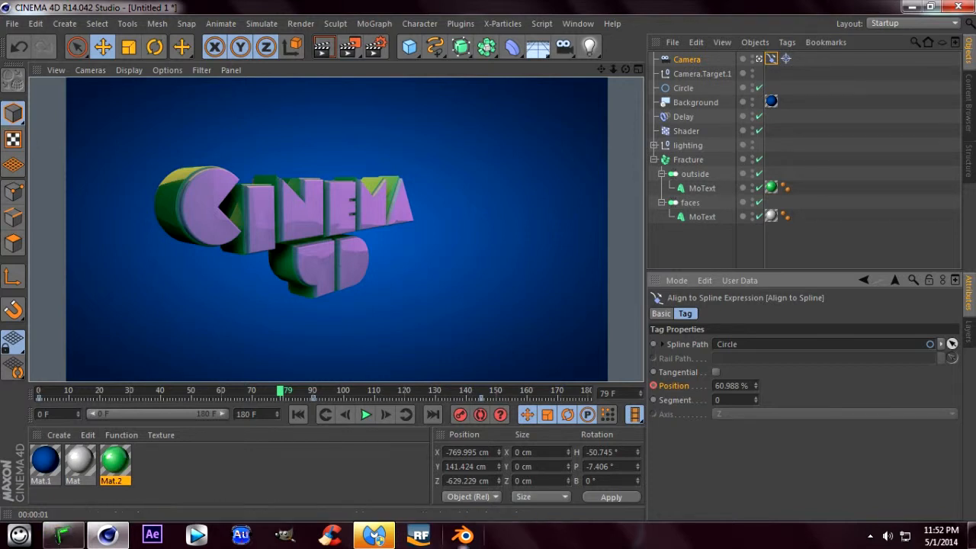
{"action": "left_click", "coordinate": [366, 414]}
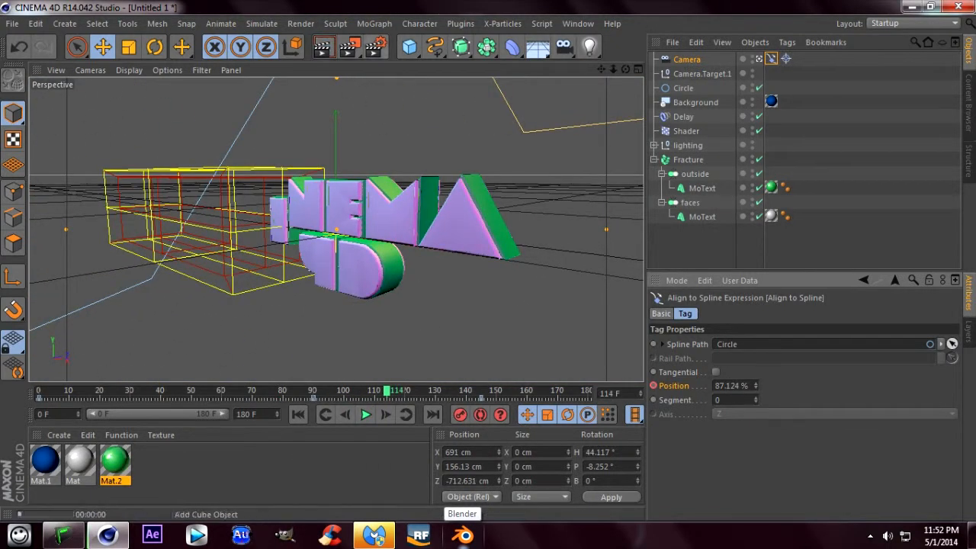
{"action": "left_click", "coordinate": [324, 48]}
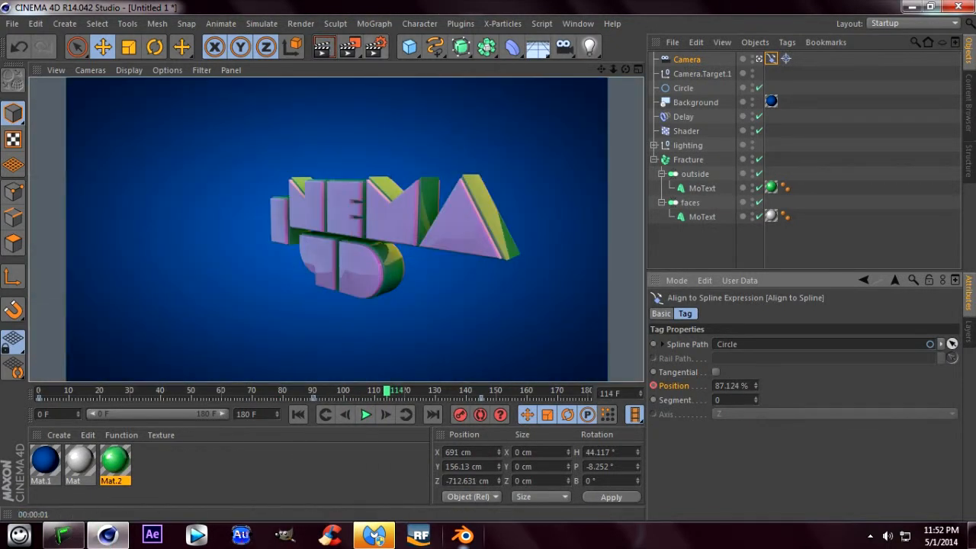
- Open the render settings and set the anti-aliasing to Best
{"action": "left_click", "coordinate": [376, 47]}
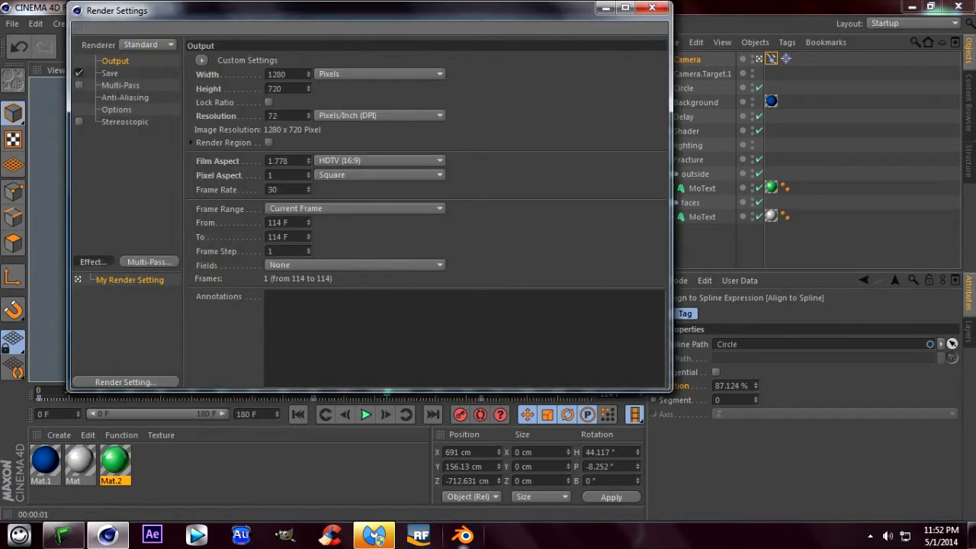
{"action": "left_click", "coordinate": [93, 261]}
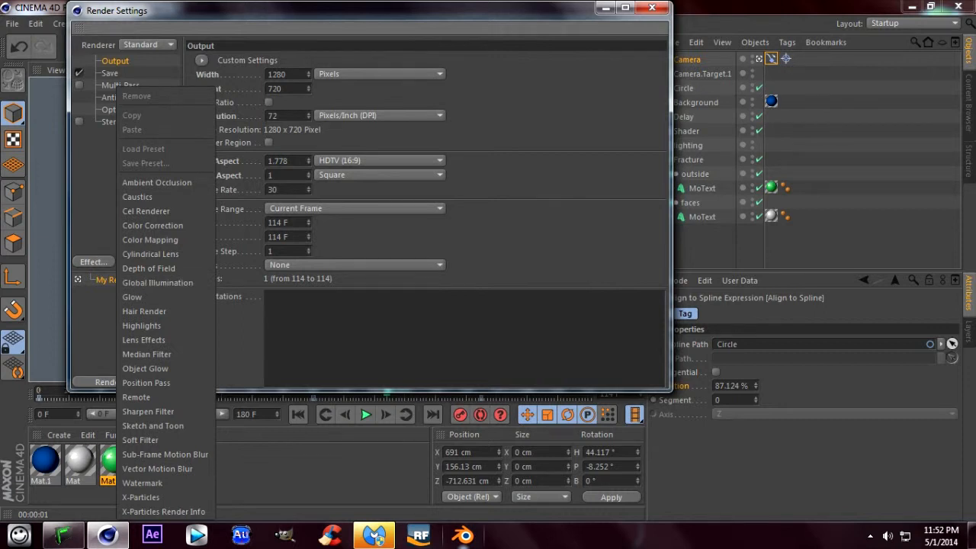
{"action": "key", "text": "Escape"}
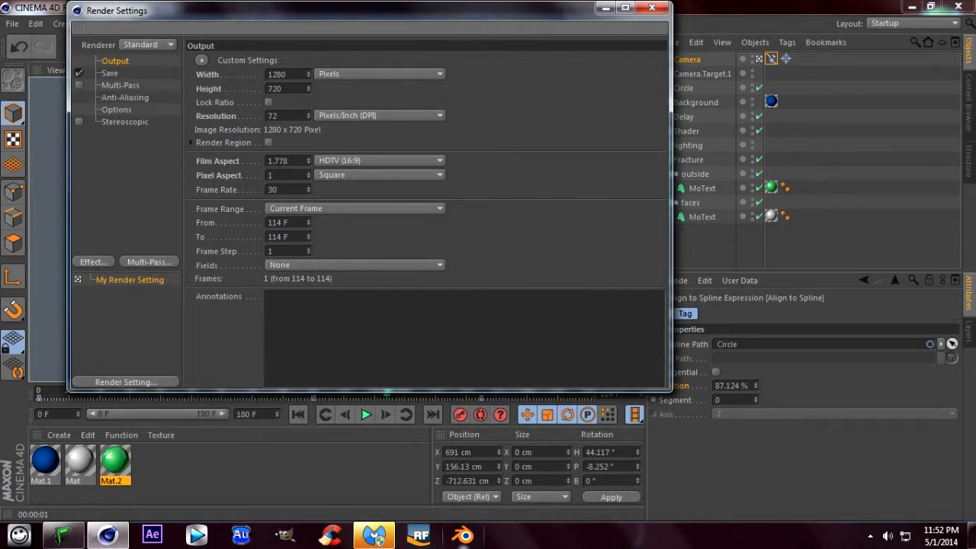
{"action": "left_click", "coordinate": [125, 98]}
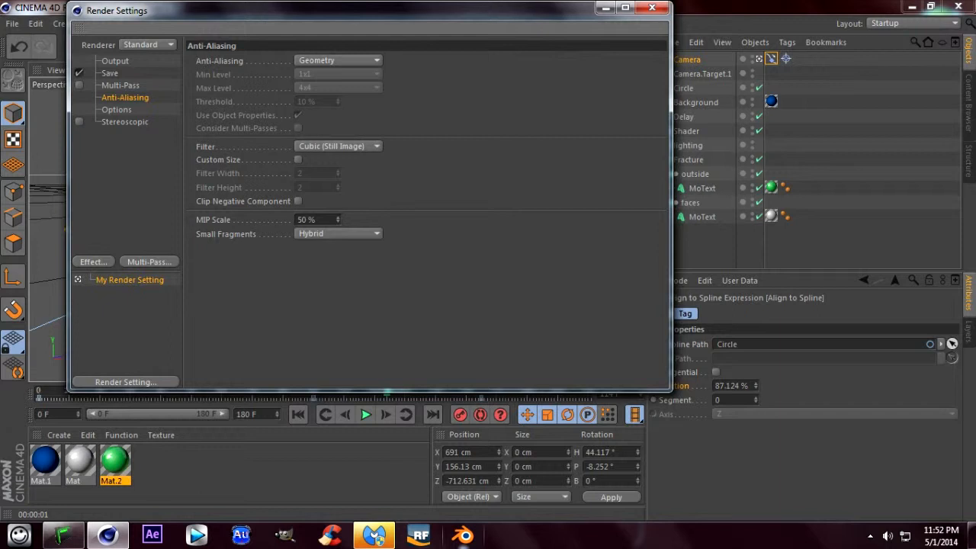
{"action": "left_click", "coordinate": [335, 60]}
{"action": "left_click", "coordinate": [335, 102]}
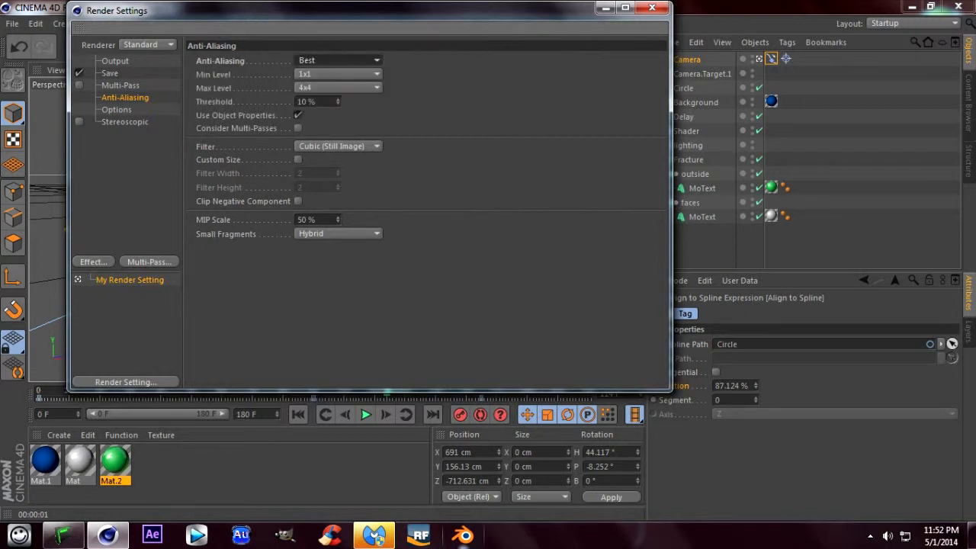
- Set the render output's frame range to All Frames
{"action": "left_click", "coordinate": [115, 61]}
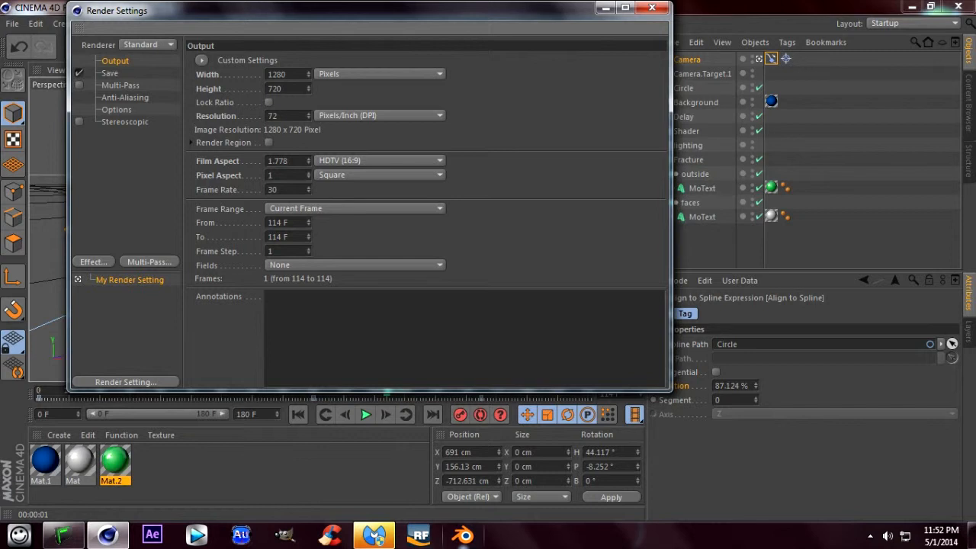
{"action": "left_click", "coordinate": [356, 209]}
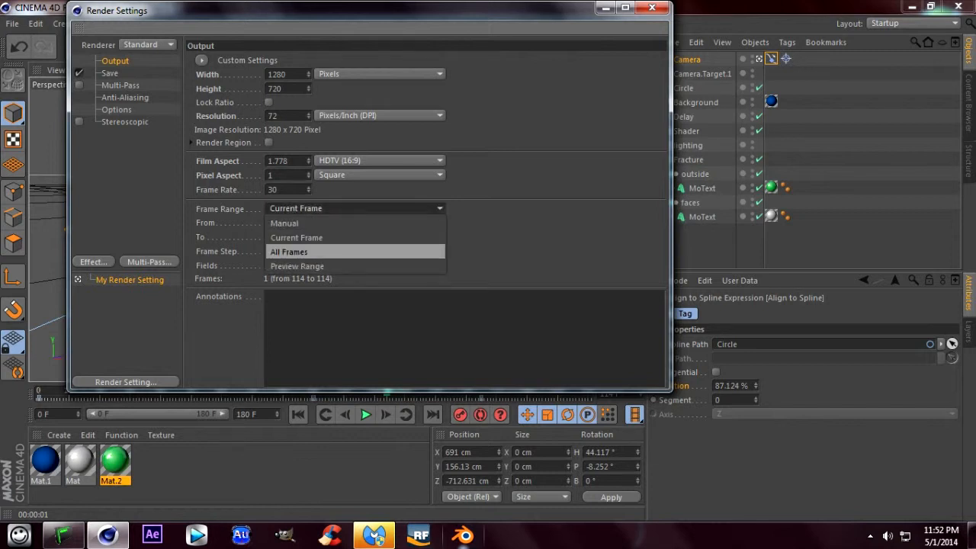
{"action": "left_click", "coordinate": [298, 251]}
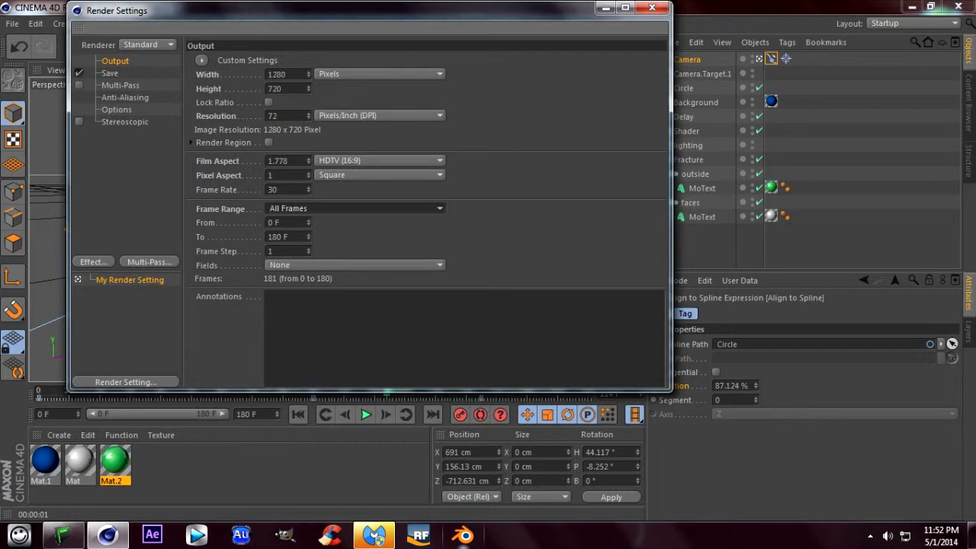
- Examine the save formats and the output file location options for the render, keeping TIFF (PSD Layers)
{"action": "left_click", "coordinate": [110, 73]}
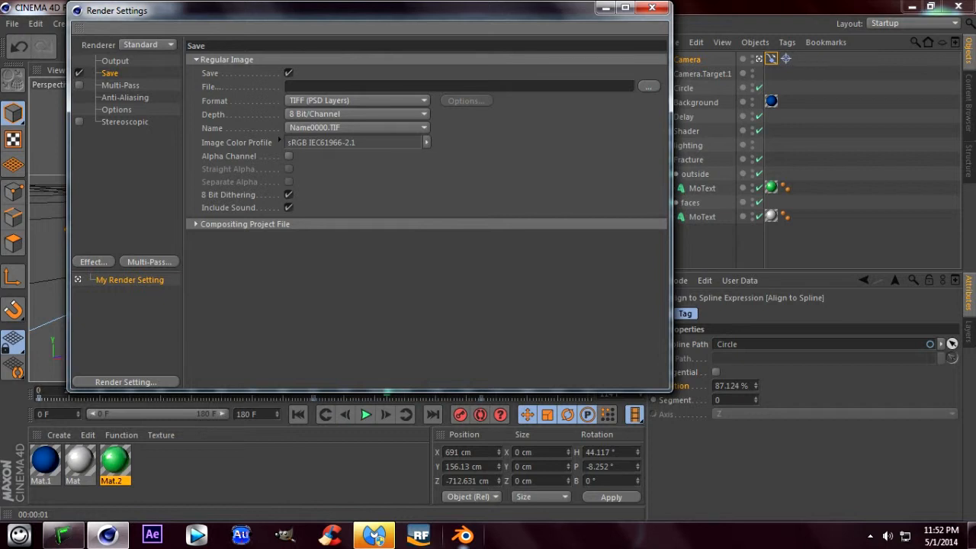
{"action": "left_click", "coordinate": [357, 100]}
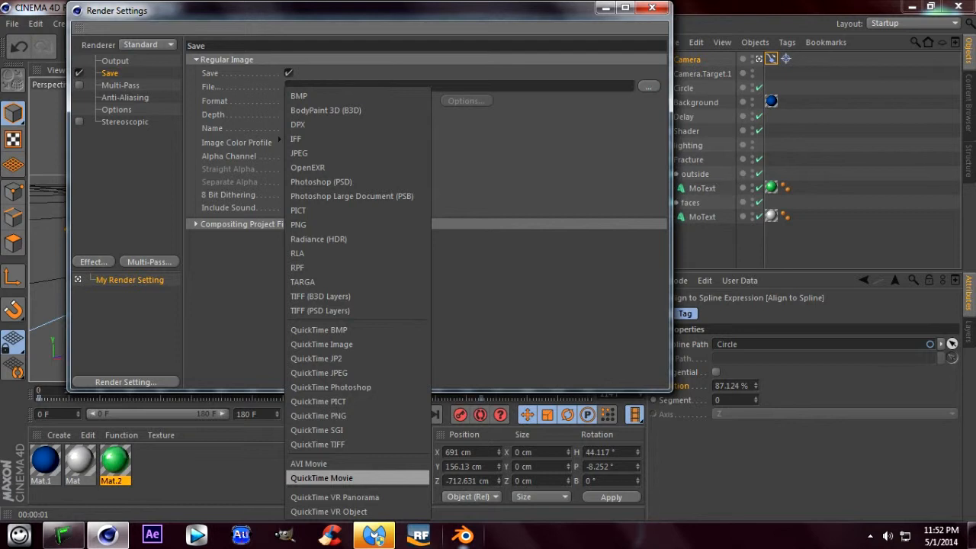
{"action": "key", "text": "Escape"}
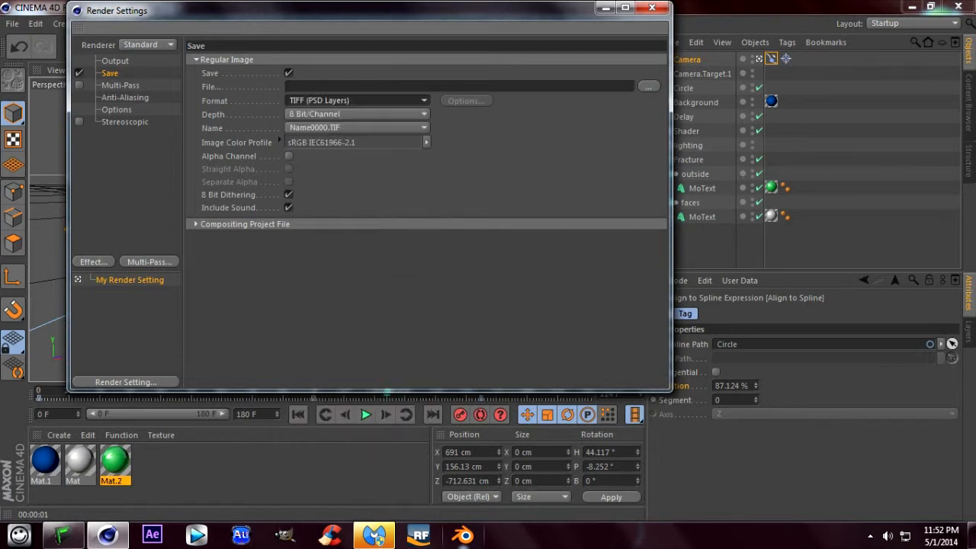
{"action": "left_click", "coordinate": [358, 101]}
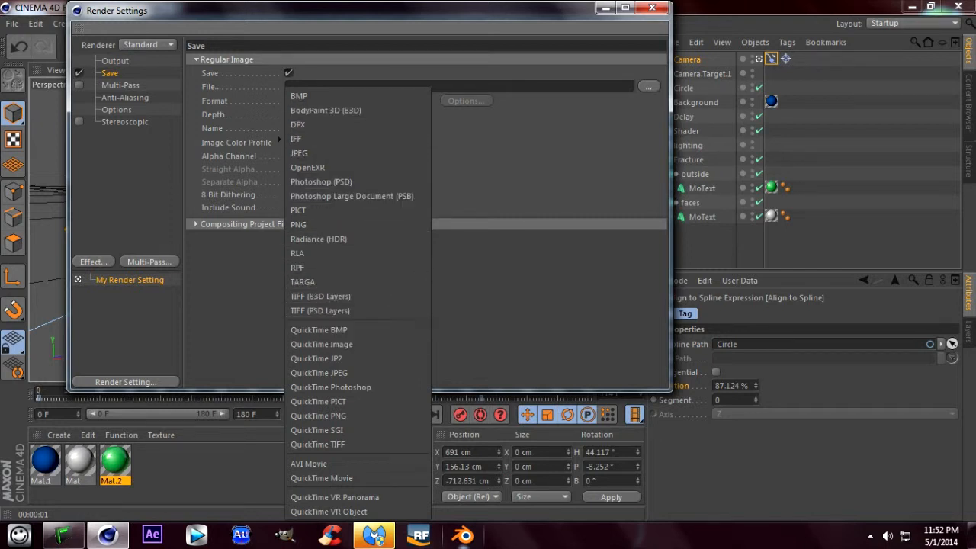
{"action": "left_click", "coordinate": [319, 311]}
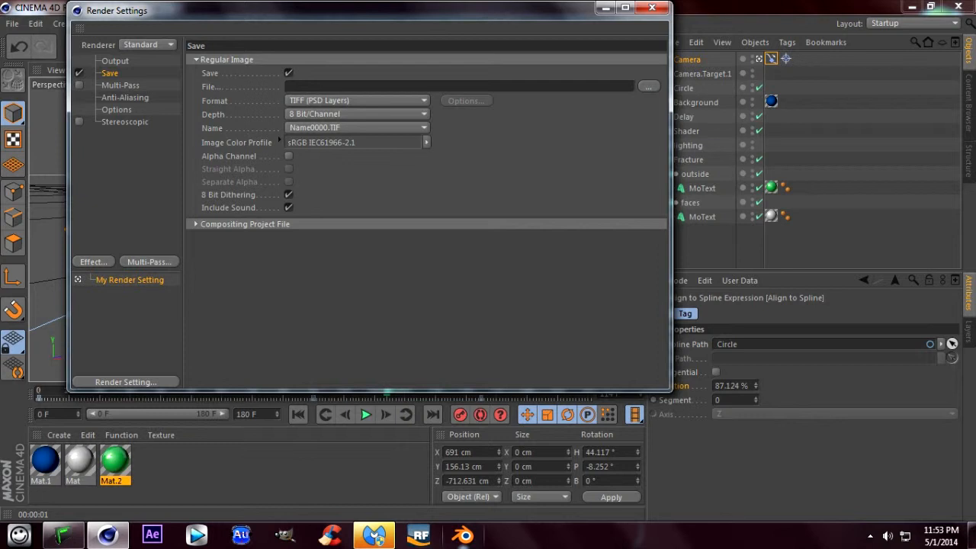
{"action": "left_click", "coordinate": [648, 86]}
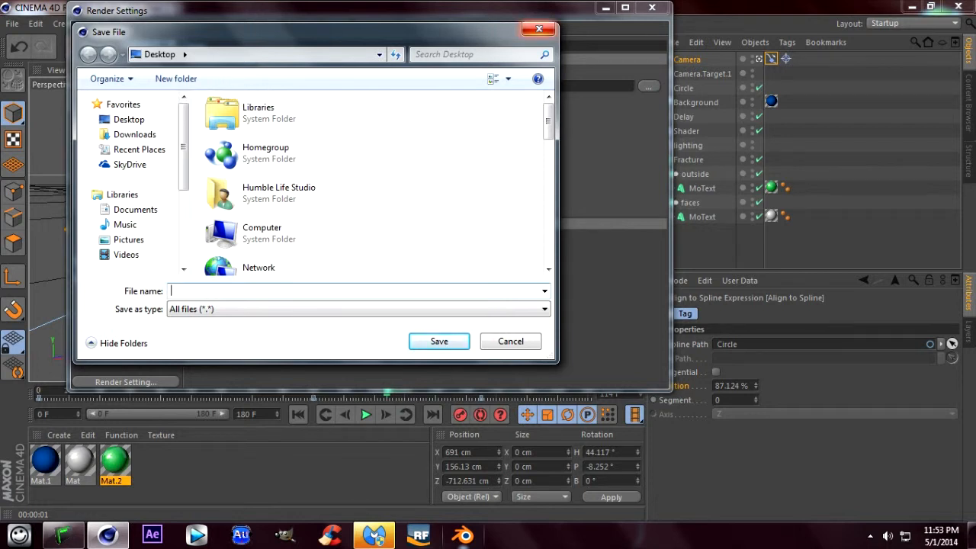
{"action": "key", "text": "Escape"}
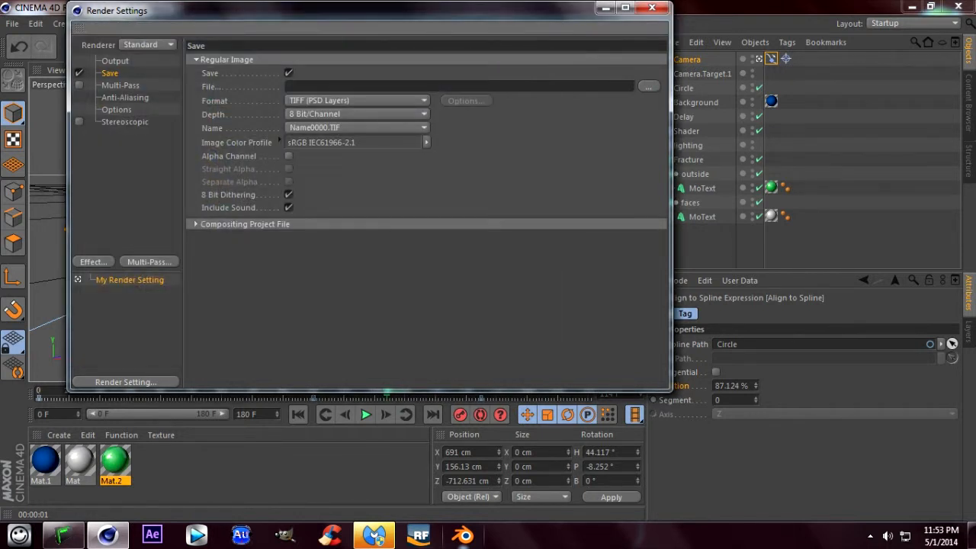
- Review the compositing project file, output and save options, and close the render settings
{"action": "left_click_drag", "start_coordinate": [336, 11], "coordinate": [499, 447]}
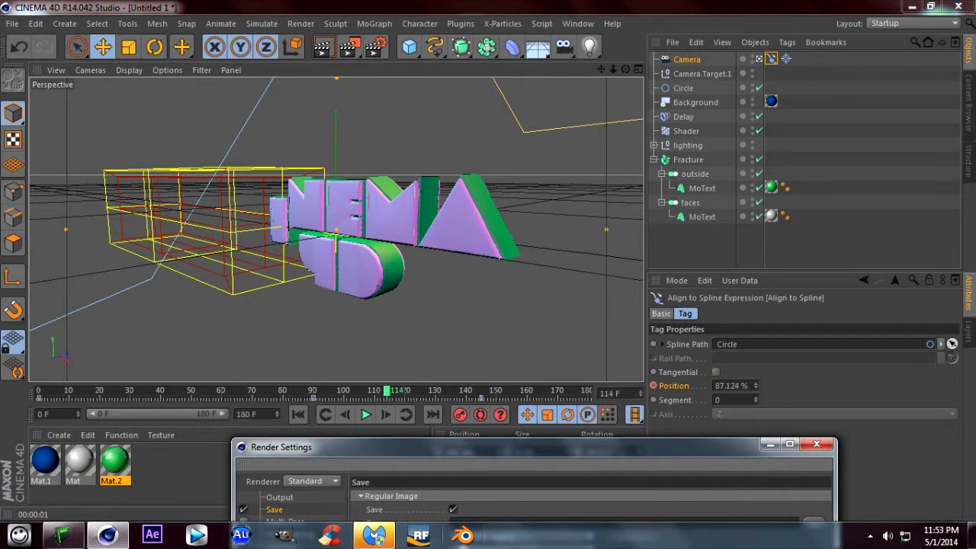
{"action": "left_click_drag", "start_coordinate": [499, 447], "coordinate": [422, 90]}
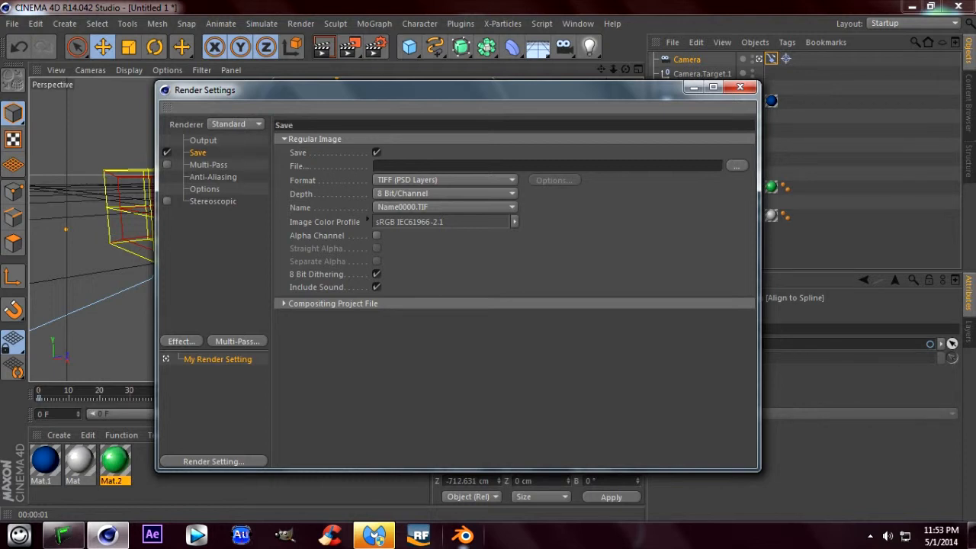
{"action": "left_click", "coordinate": [285, 303]}
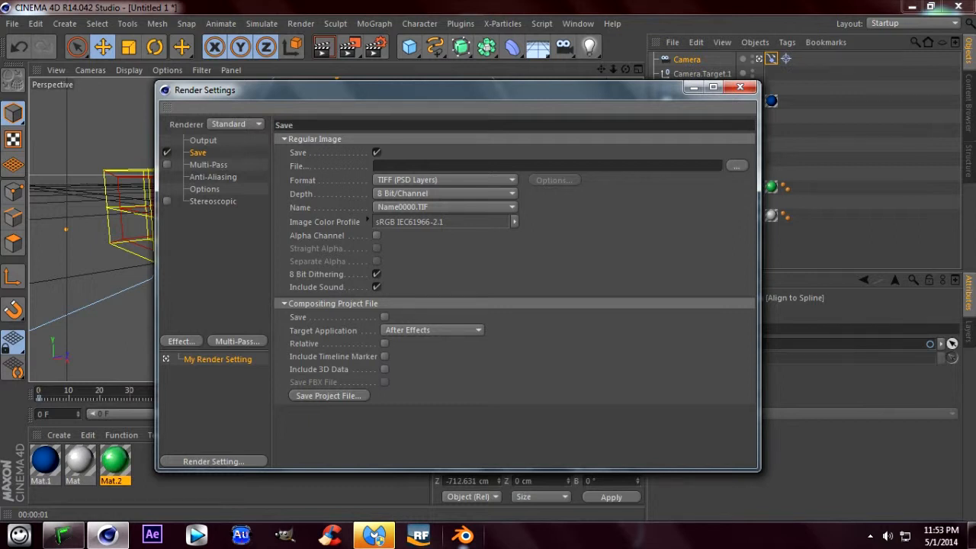
{"action": "left_click", "coordinate": [285, 303]}
{"action": "left_click", "coordinate": [203, 140]}
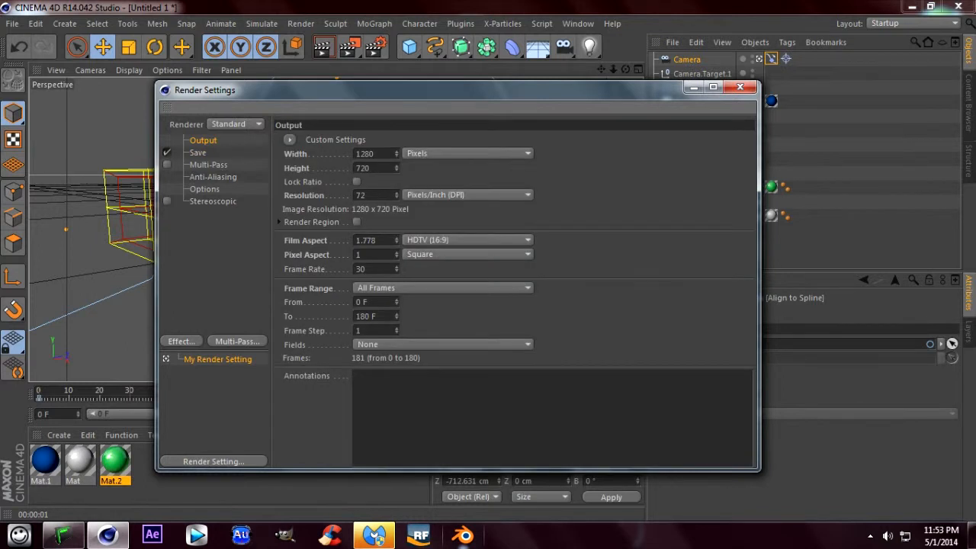
{"action": "left_click", "coordinate": [198, 153]}
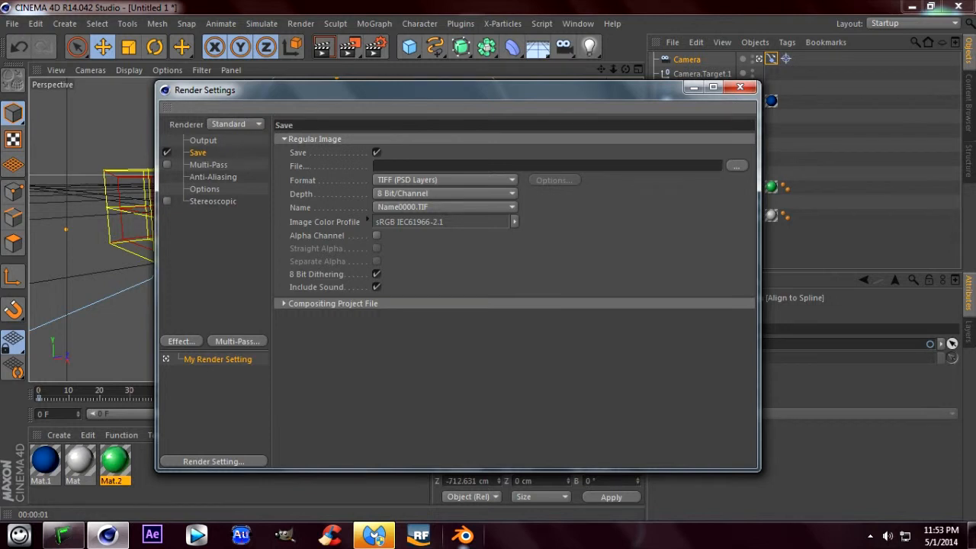
{"action": "left_click", "coordinate": [285, 304]}
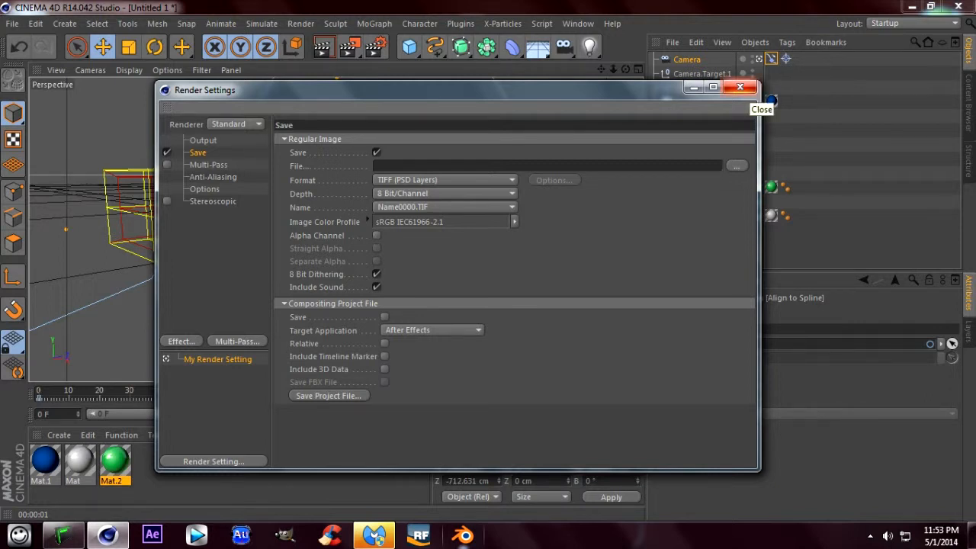
{"action": "left_click", "coordinate": [739, 87]}
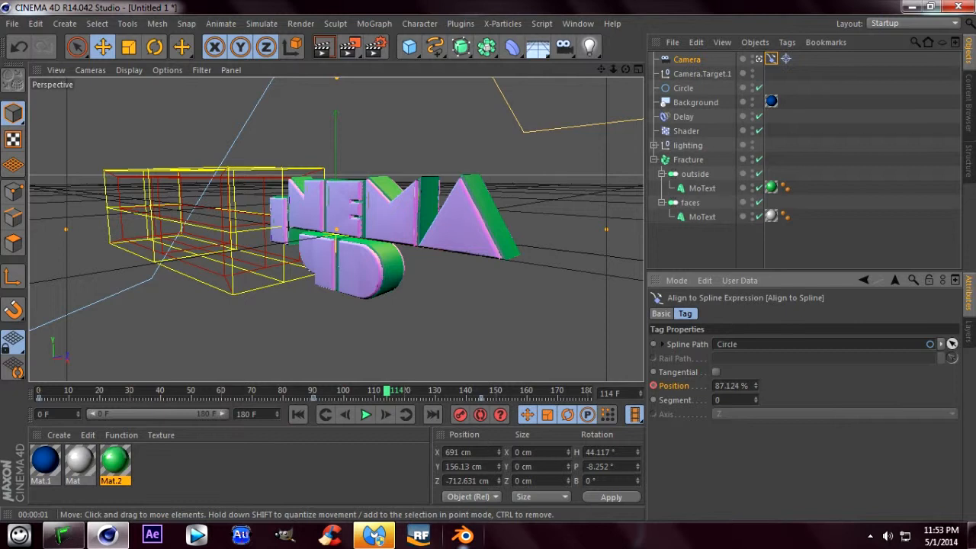
- Play the camera orbit from the start of the animation and render a viewport preview at frame 81
{"action": "left_click", "coordinate": [299, 415]}
{"action": "left_click", "coordinate": [366, 414]}
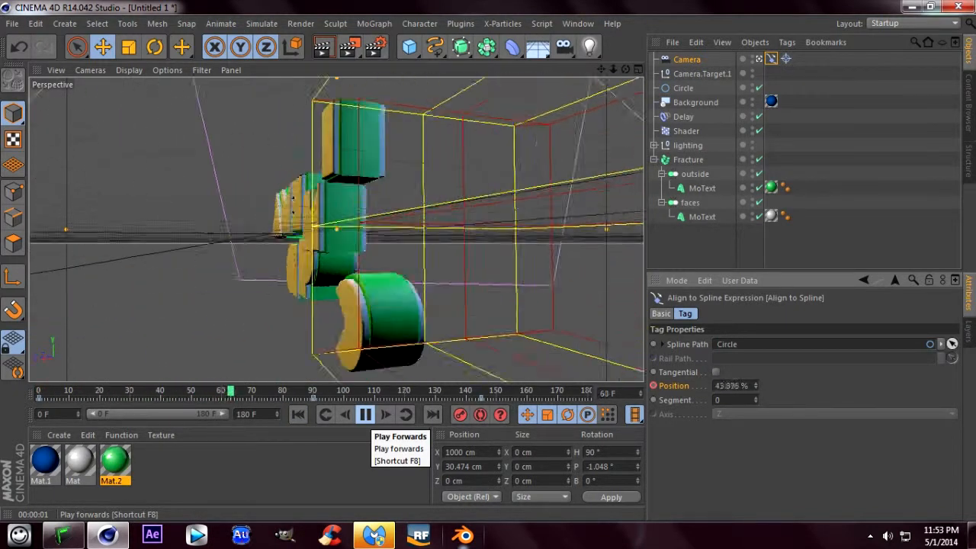
{"action": "left_click", "coordinate": [366, 415]}
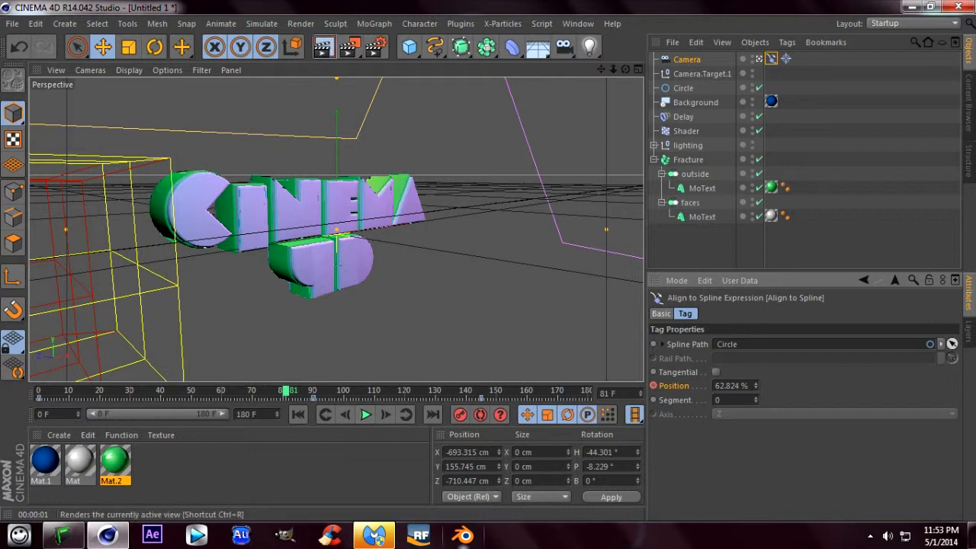
{"action": "left_click", "coordinate": [323, 48]}
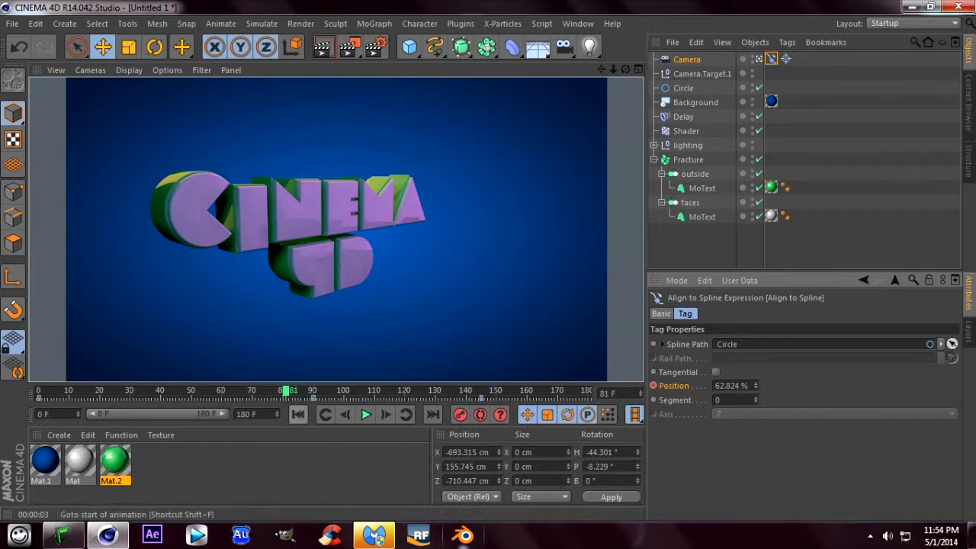
- Return the animation to frame 0 and set the render's save format to AVI Movie
{"action": "left_click", "coordinate": [298, 415]}
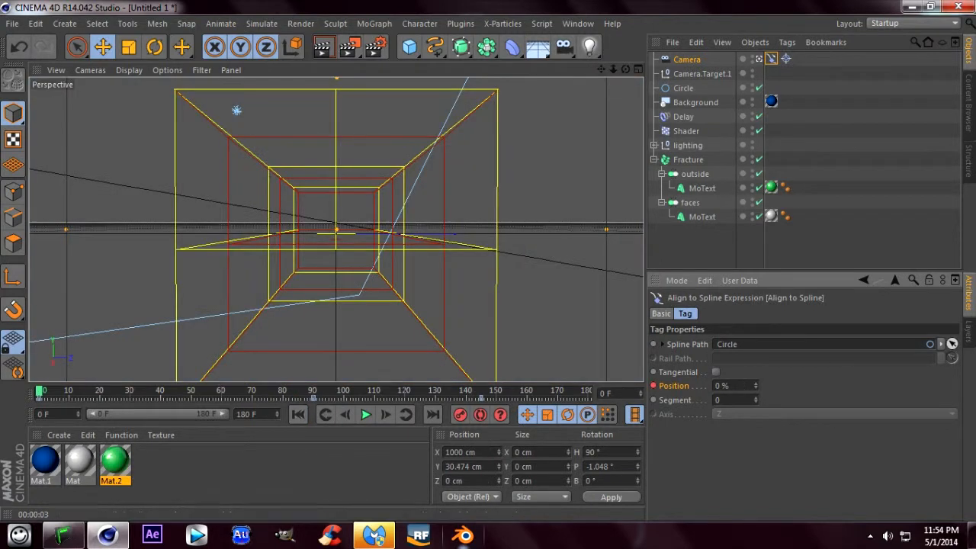
{"action": "left_click", "coordinate": [349, 48]}
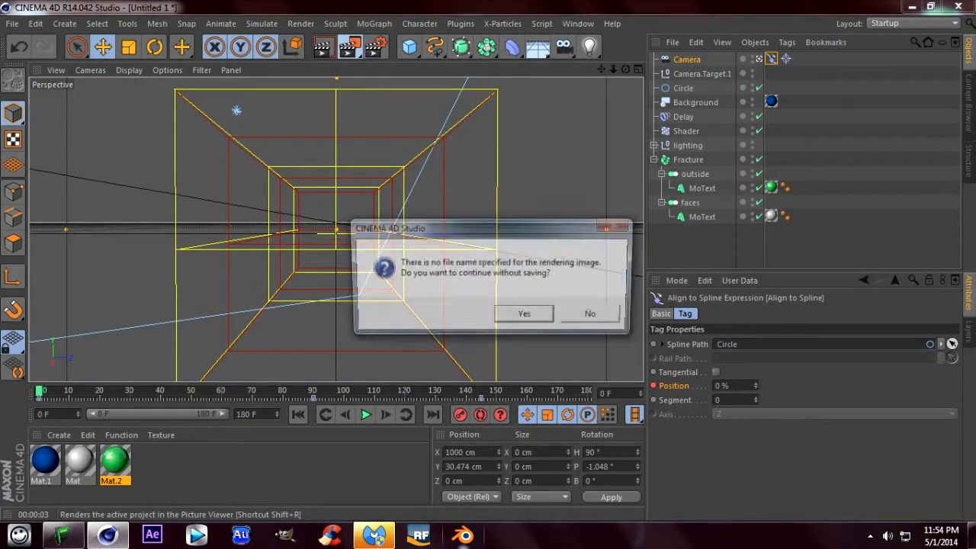
{"action": "left_click", "coordinate": [594, 315]}
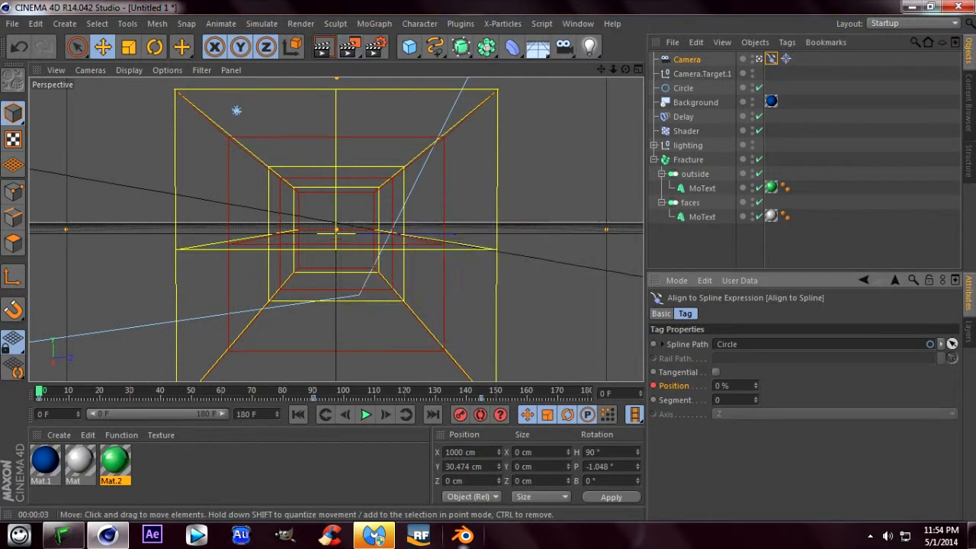
{"action": "left_click", "coordinate": [375, 47]}
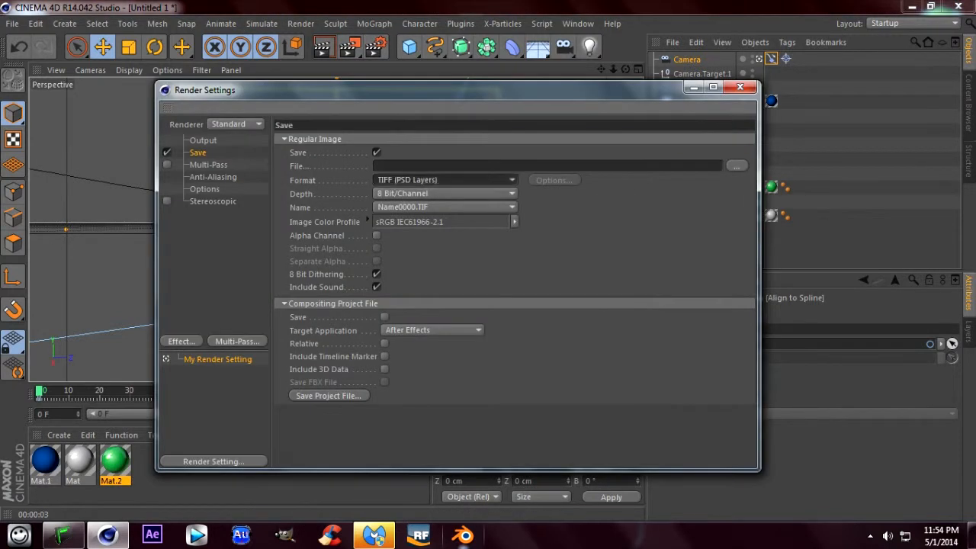
{"action": "left_click", "coordinate": [445, 180]}
{"action": "left_click", "coordinate": [446, 460]}
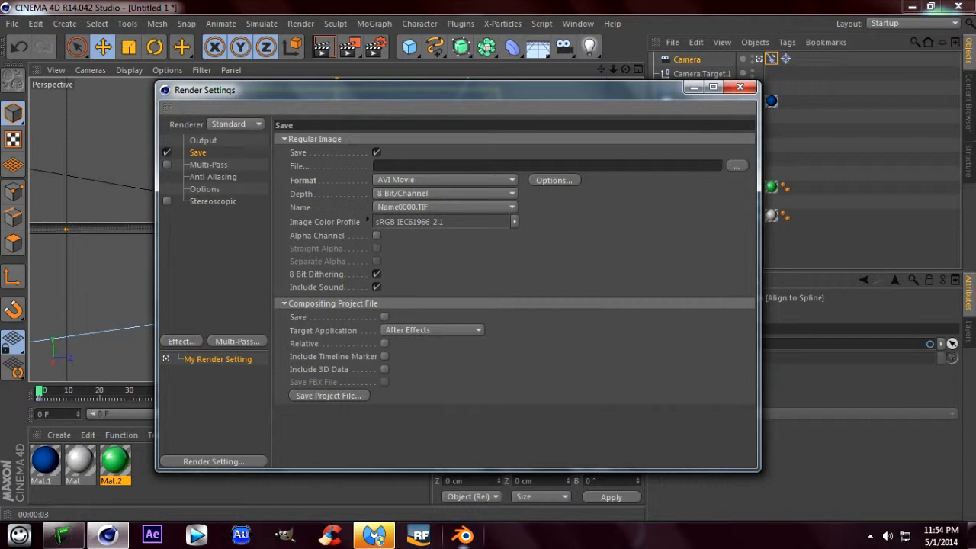
{"action": "left_click", "coordinate": [740, 87]}
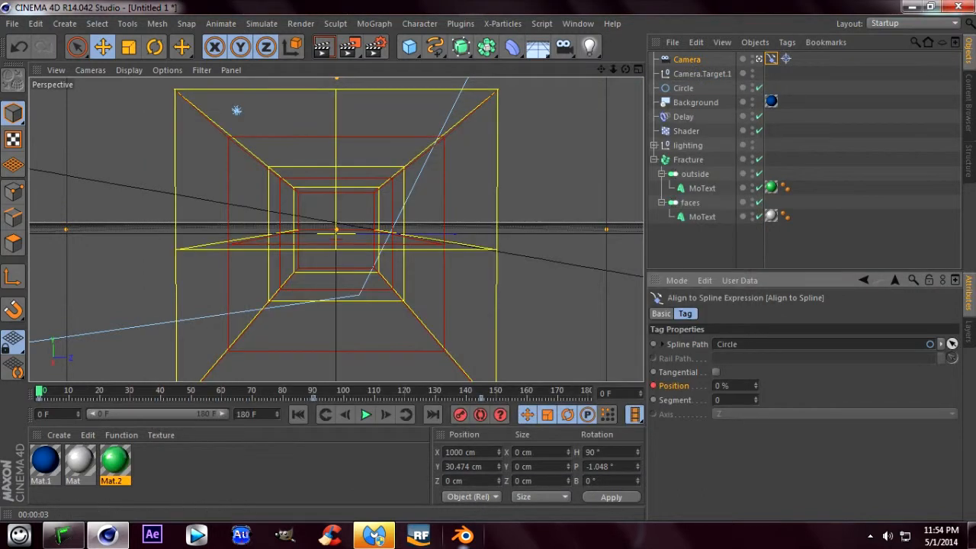
- Render the full animation in the Picture Viewer, continuing without saving to a file, and inspect the frames as they render
{"action": "left_click", "coordinate": [349, 47]}
{"action": "left_click", "coordinate": [525, 316]}
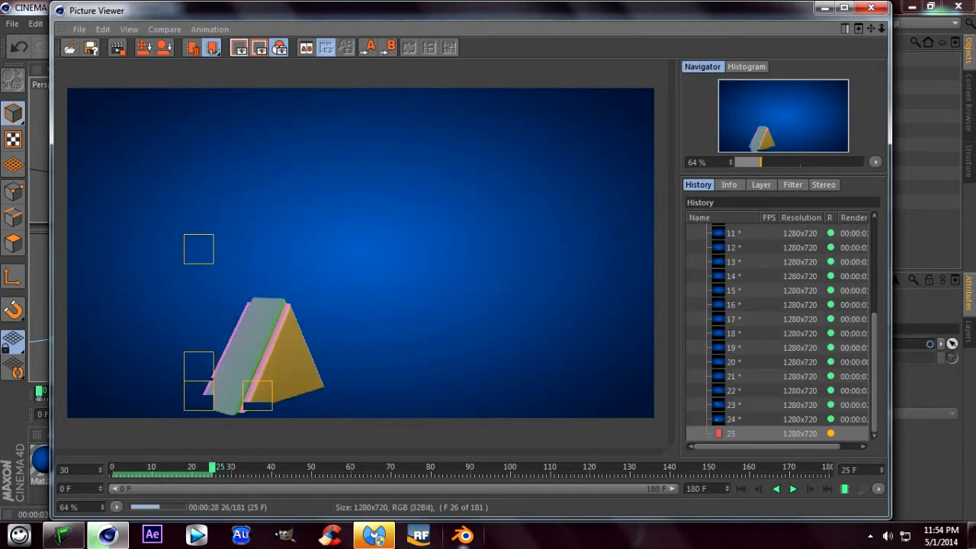
{"action": "scroll", "coordinate": [264, 341], "scroll_direction": "up", "scroll_amount": 2}
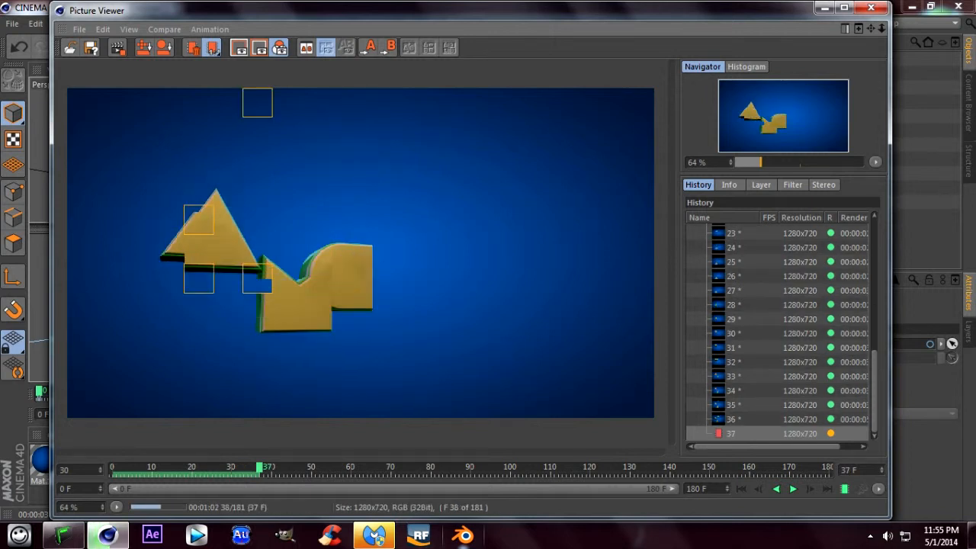
{"action": "scroll", "coordinate": [326, 237], "scroll_direction": "up", "scroll_amount": 2}
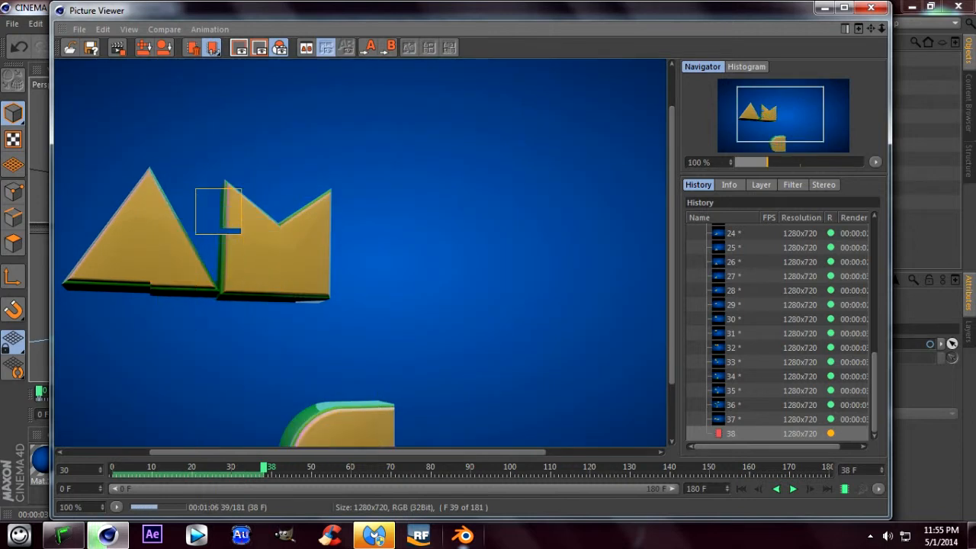
{"action": "scroll", "coordinate": [339, 255], "scroll_direction": "up", "scroll_amount": 3}
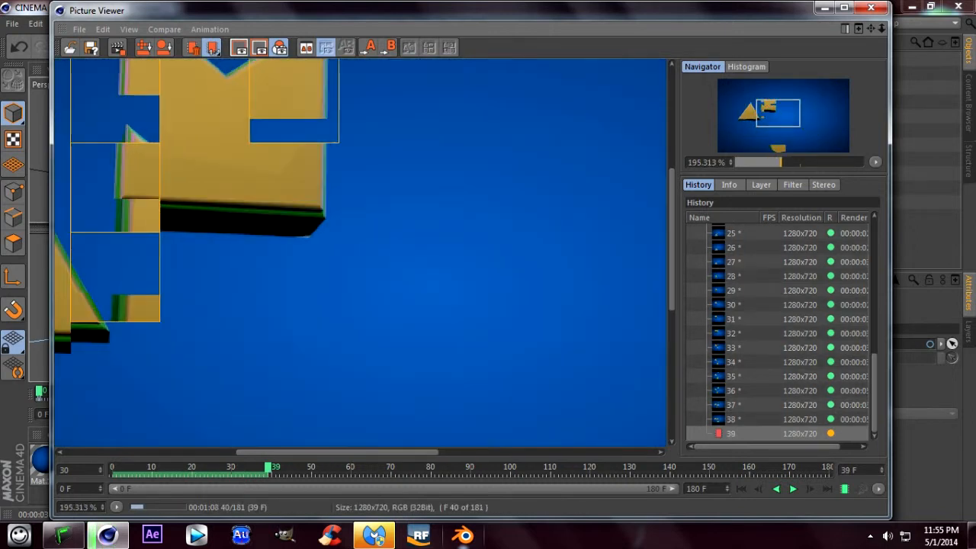
- Check the rendering progress, play the rendered frames from frame 0 to frame 109, and fit the whole image in view
{"action": "scroll", "coordinate": [360, 252], "scroll_direction": "down", "scroll_amount": 3}
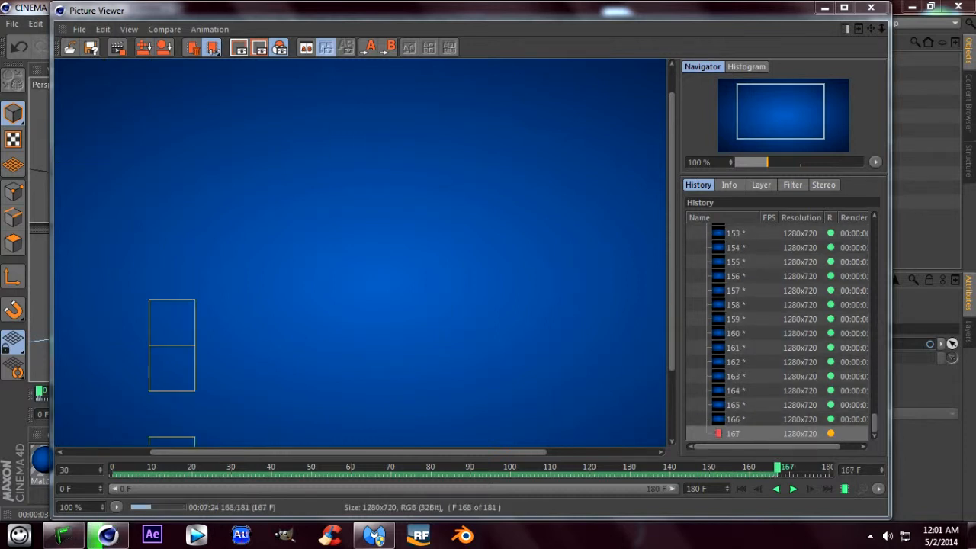
{"action": "left_click_drag", "start_coordinate": [782, 468], "coordinate": [114, 467]}
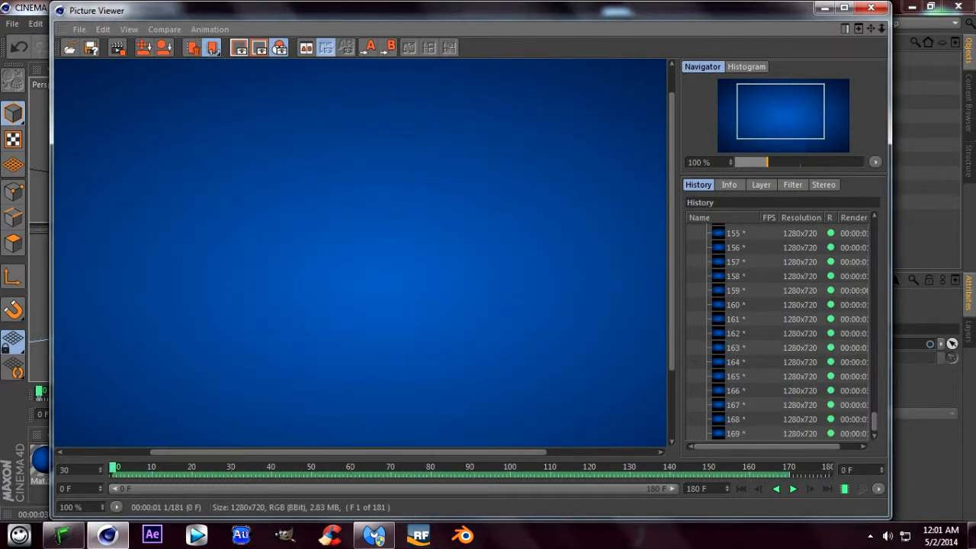
{"action": "left_click", "coordinate": [793, 489]}
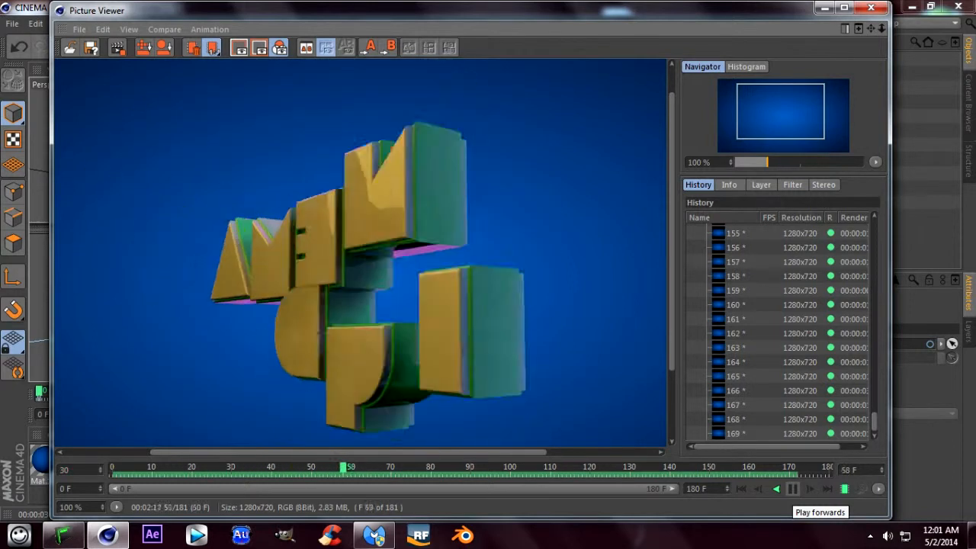
{"action": "left_click", "coordinate": [793, 488]}
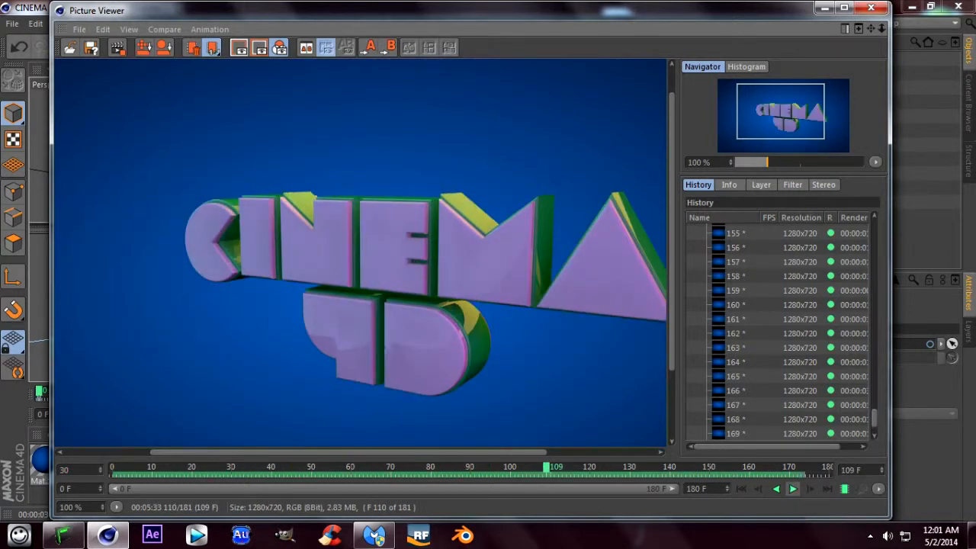
{"action": "scroll", "coordinate": [360, 253], "scroll_direction": "down", "scroll_amount": 2}
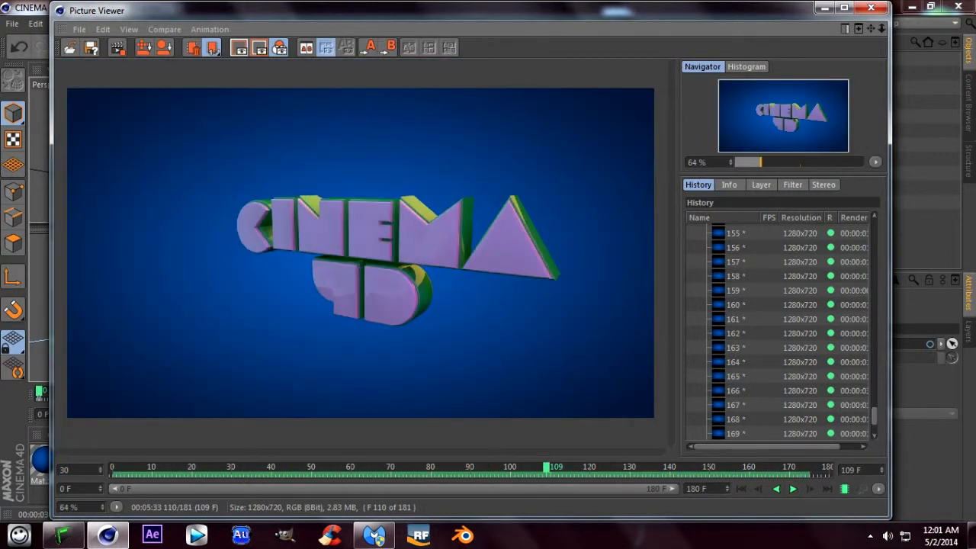
- Replay the finished render from frame 0, return it to the start, and close the Picture Viewer
{"action": "left_click_drag", "start_coordinate": [546, 468], "coordinate": [113, 467]}
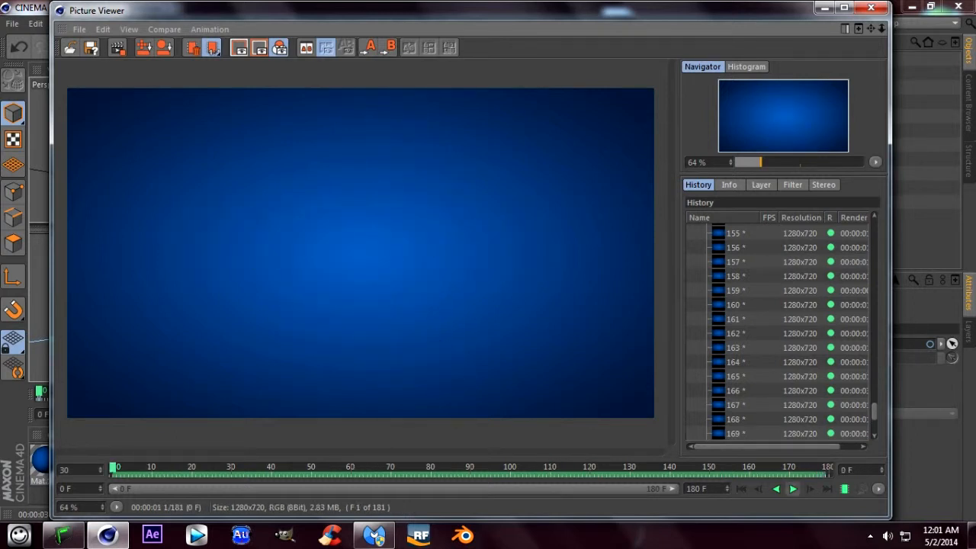
{"action": "left_click", "coordinate": [793, 489]}
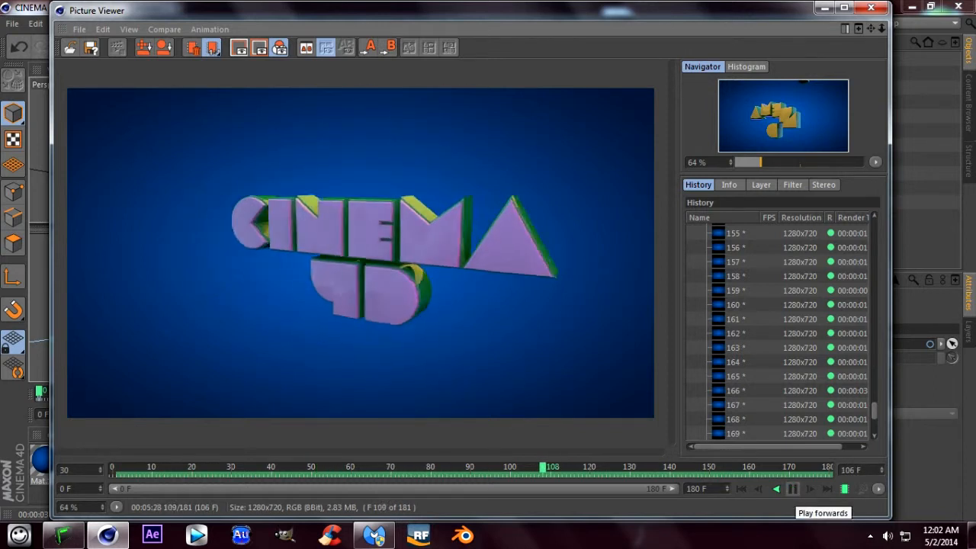
{"action": "left_click", "coordinate": [794, 489]}
{"action": "left_click_drag", "start_coordinate": [570, 468], "coordinate": [115, 468]}
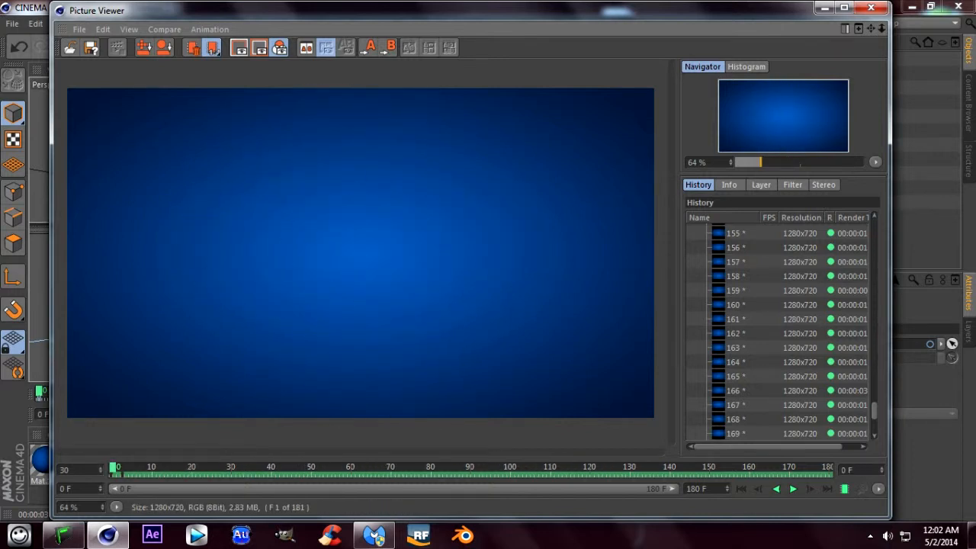
{"action": "left_click", "coordinate": [871, 8]}
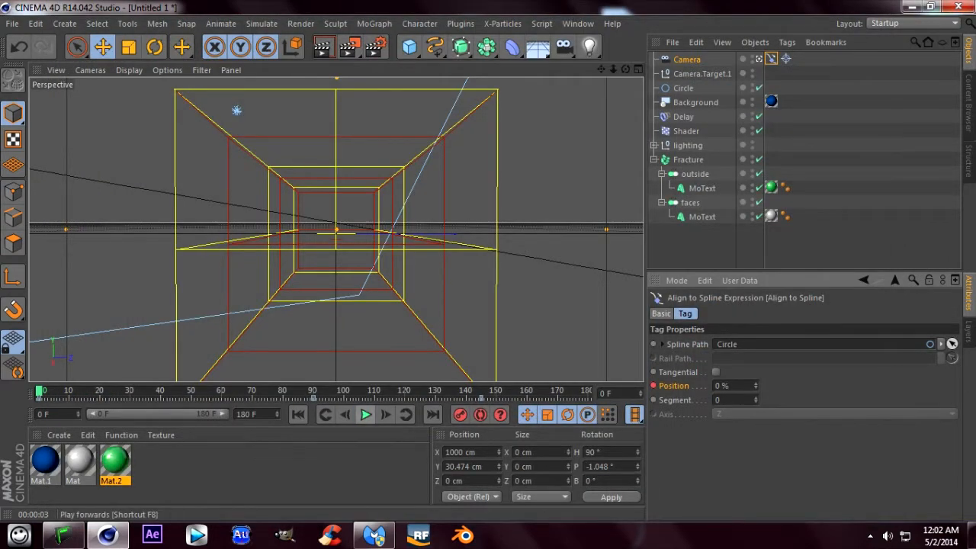
- Play the scene animation in the viewport and stop it at frame 104, where the text is assembled
{"action": "left_click", "coordinate": [365, 414]}
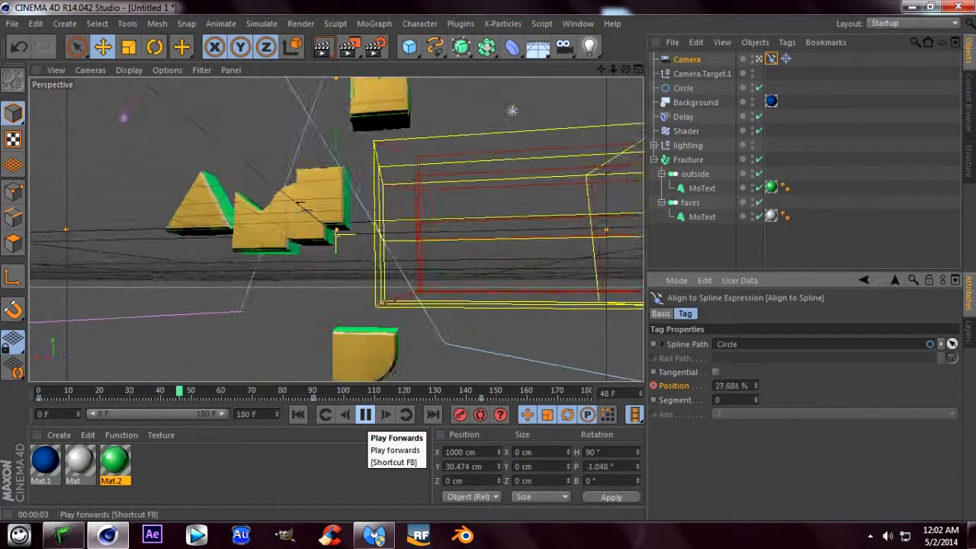
{"action": "left_click", "coordinate": [365, 414]}
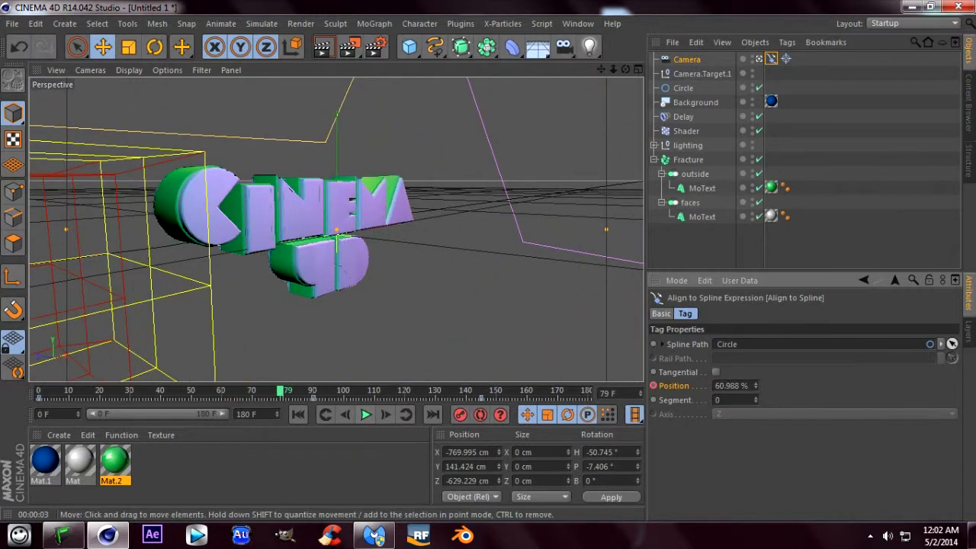
{"action": "left_click", "coordinate": [365, 415]}
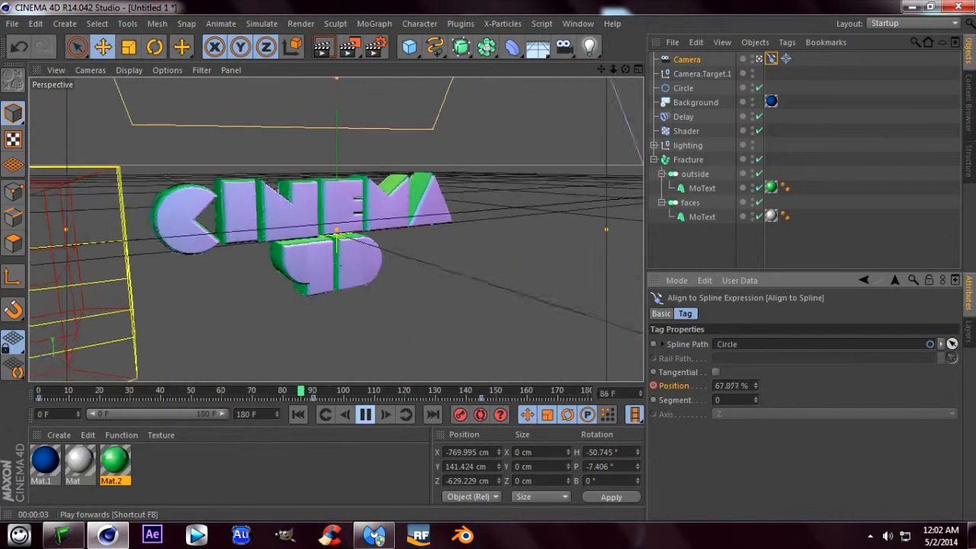
{"action": "left_click", "coordinate": [365, 414]}
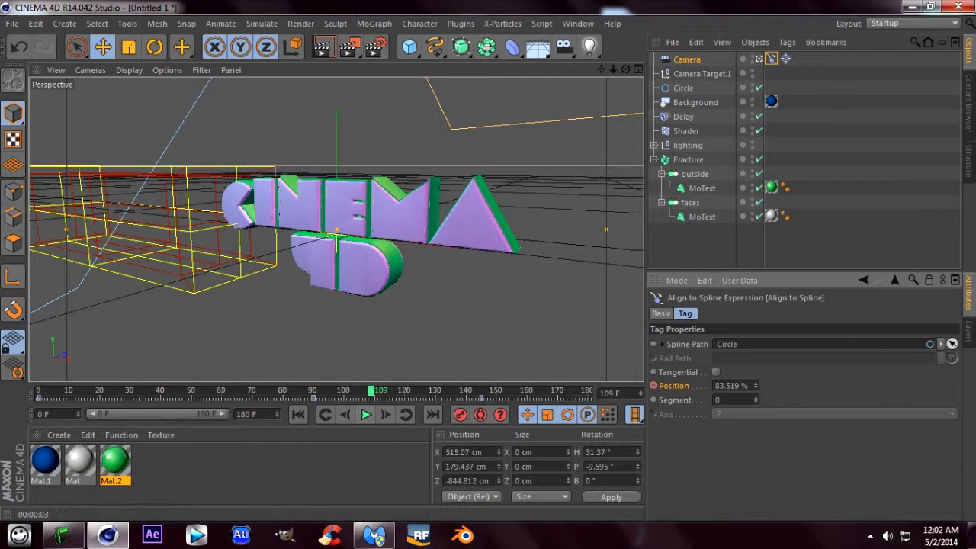
{"action": "left_click_drag", "start_coordinate": [371, 391], "coordinate": [358, 391]}
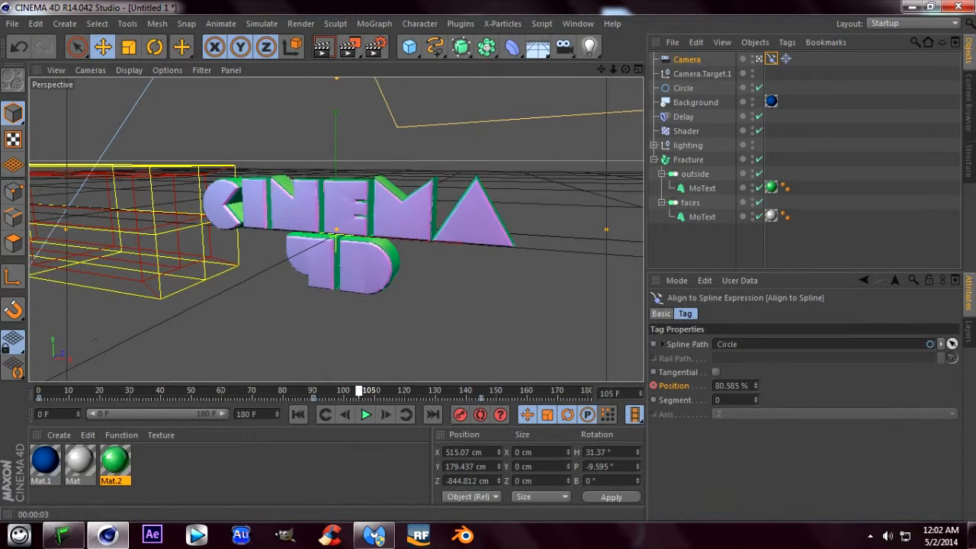
- Set the render's save format to JPEG and its output file to "thumb" on the Desktop, and close the render settings
{"action": "left_click", "coordinate": [375, 46]}
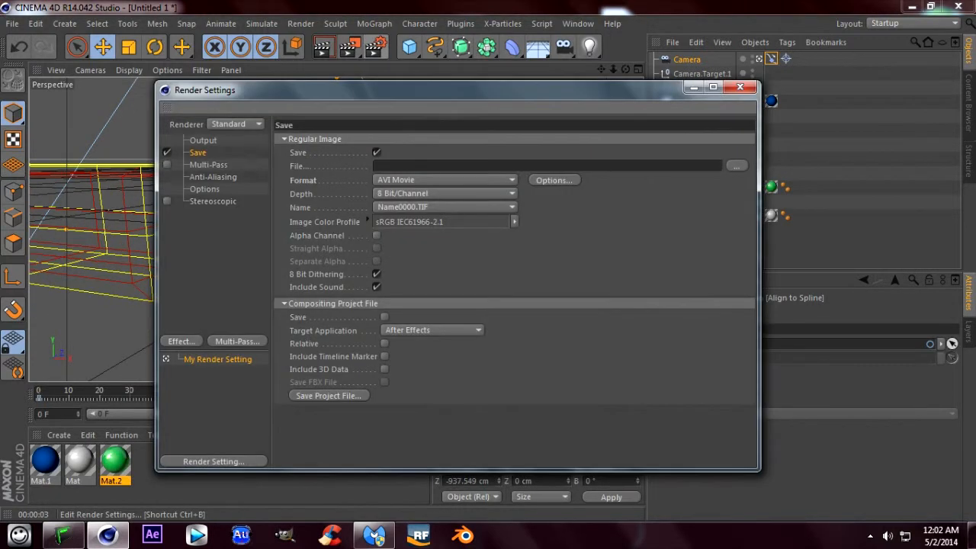
{"action": "left_click", "coordinate": [445, 180]}
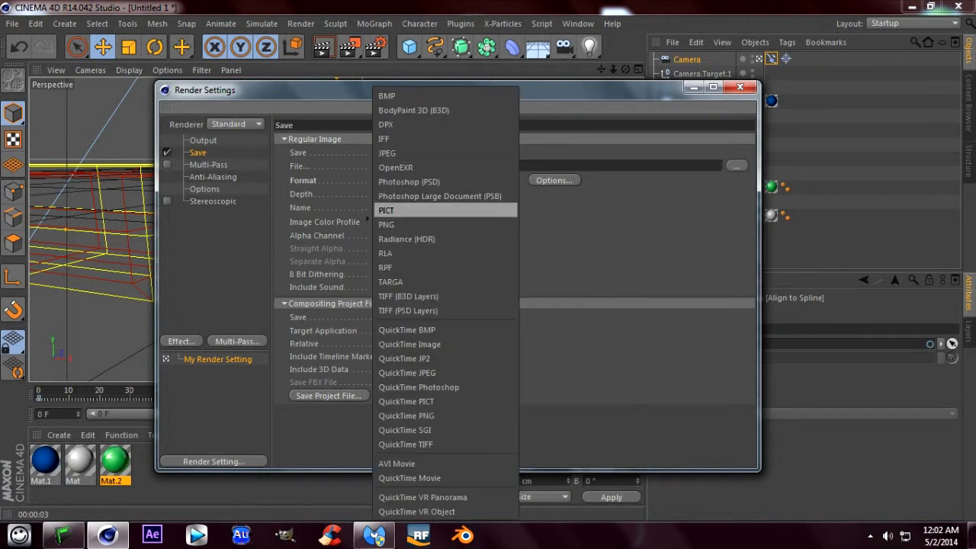
{"action": "left_click", "coordinate": [397, 153]}
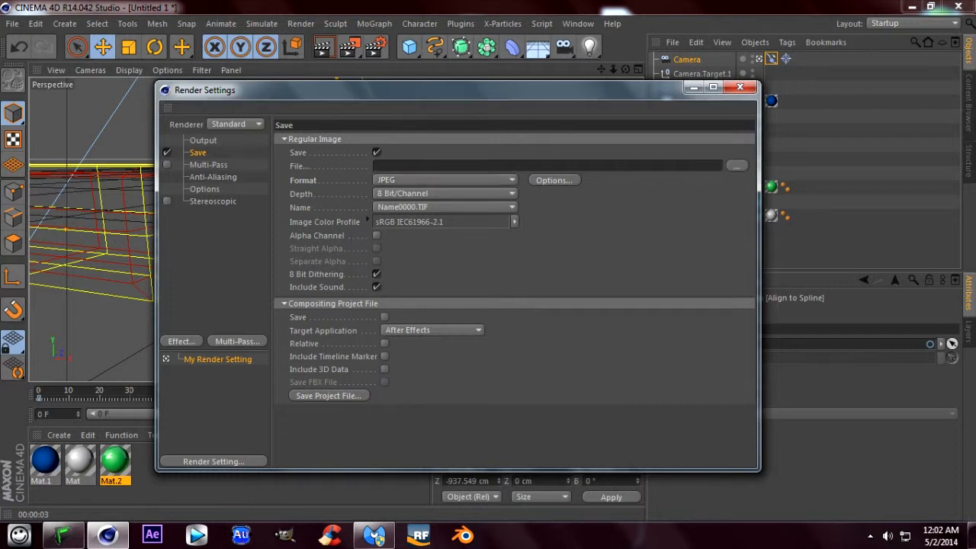
{"action": "left_click", "coordinate": [737, 165]}
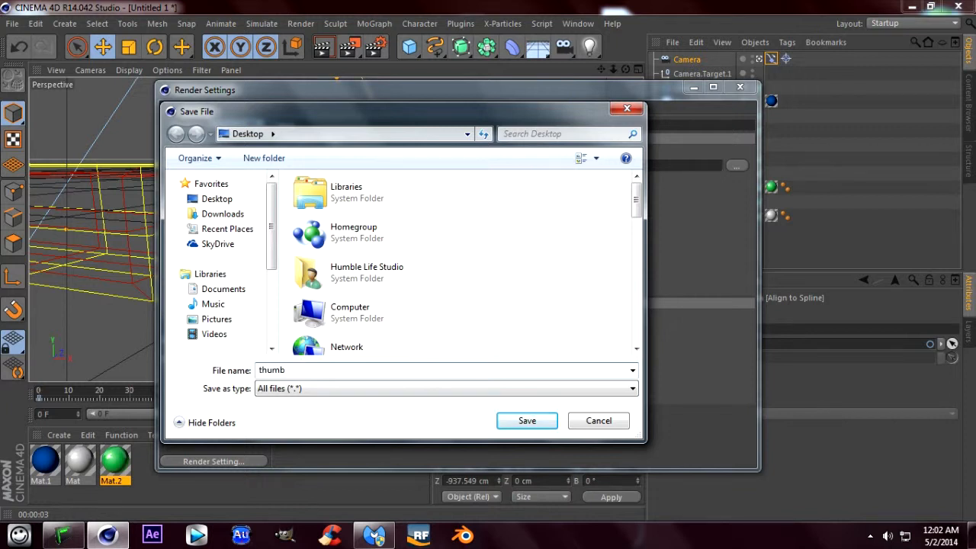
{"action": "key", "text": "Return"}
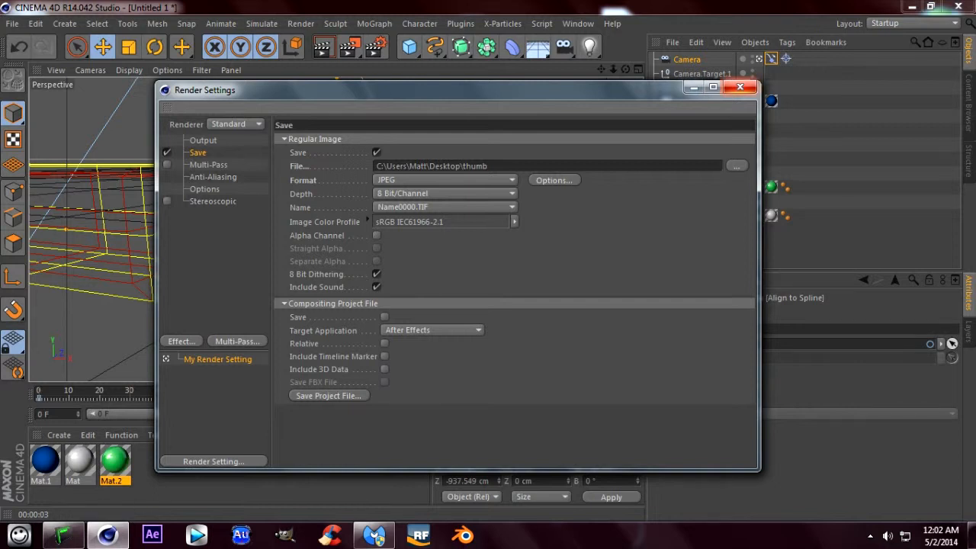
{"action": "left_click", "coordinate": [739, 87]}
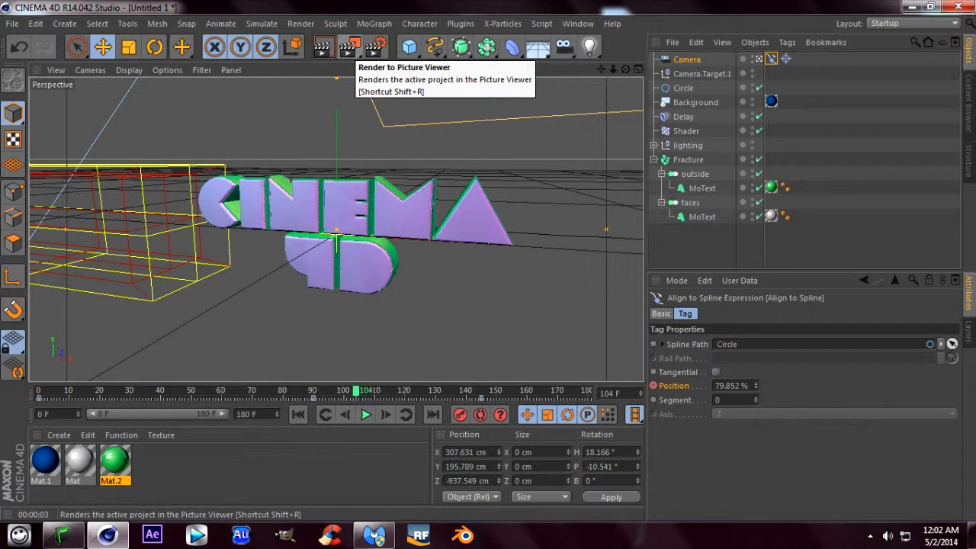
- Add the Global Illumination effect to the render settings and render a viewport preview of frame 104
{"action": "left_click", "coordinate": [375, 48]}
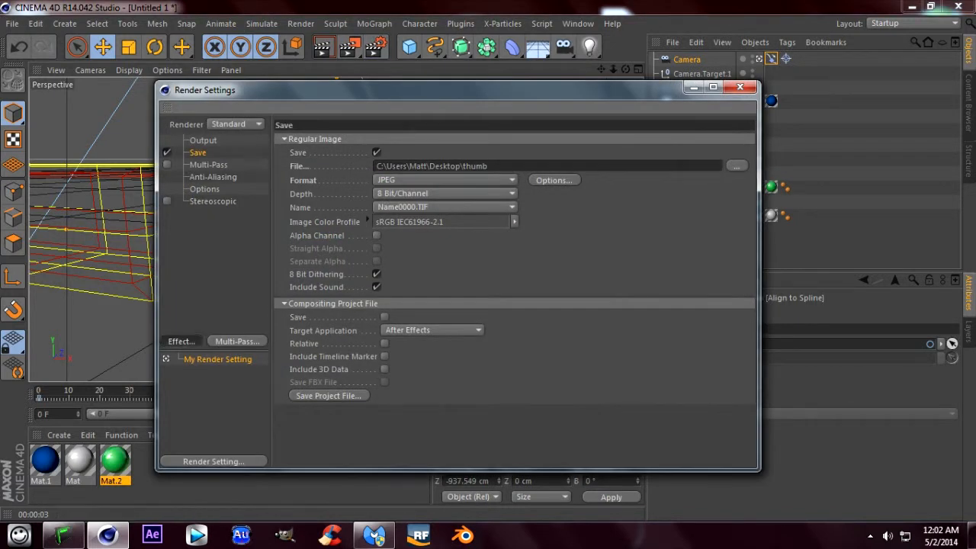
{"action": "left_click", "coordinate": [181, 341]}
{"action": "left_click", "coordinate": [245, 283]}
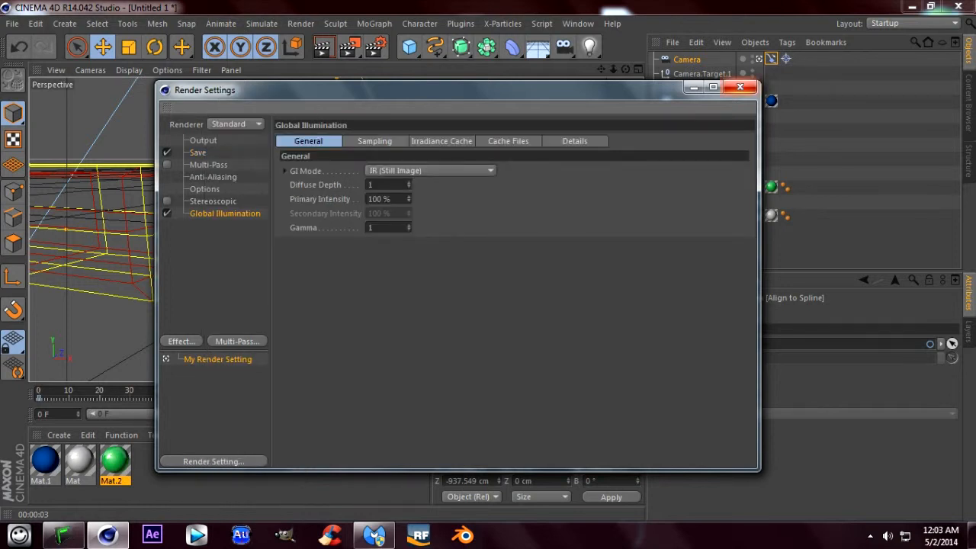
{"action": "left_click", "coordinate": [740, 87]}
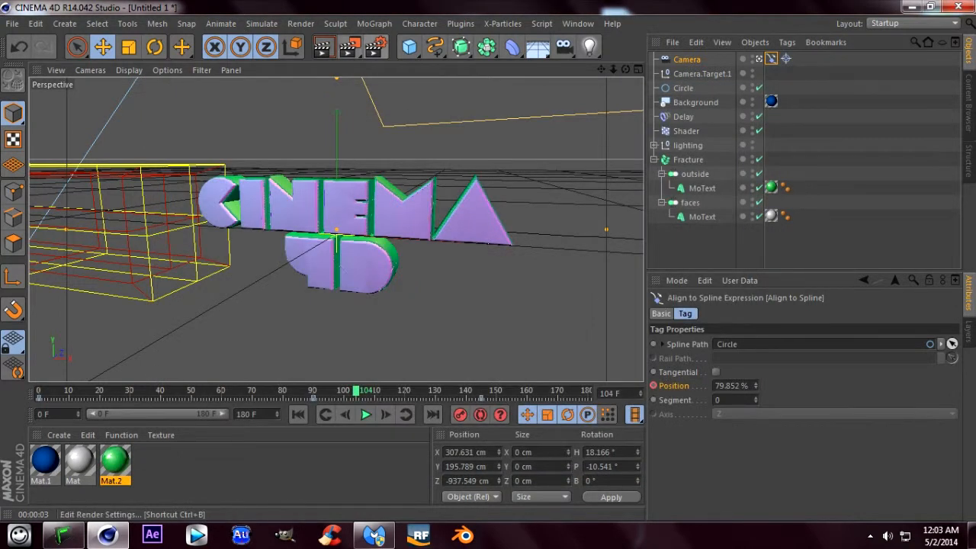
{"action": "left_click", "coordinate": [322, 47]}
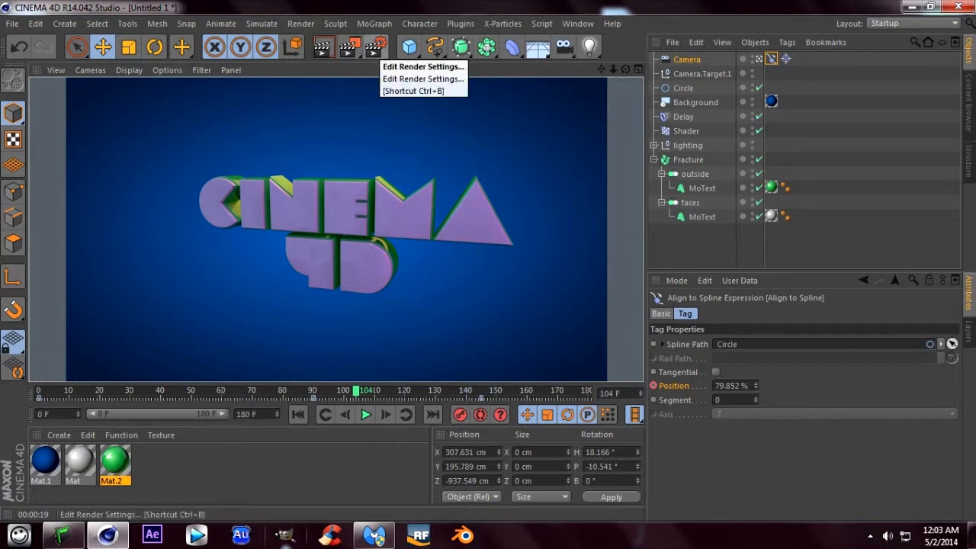
- Disable Global Illumination in the render settings and render the viewport preview again for comparison
{"action": "left_click", "coordinate": [374, 47]}
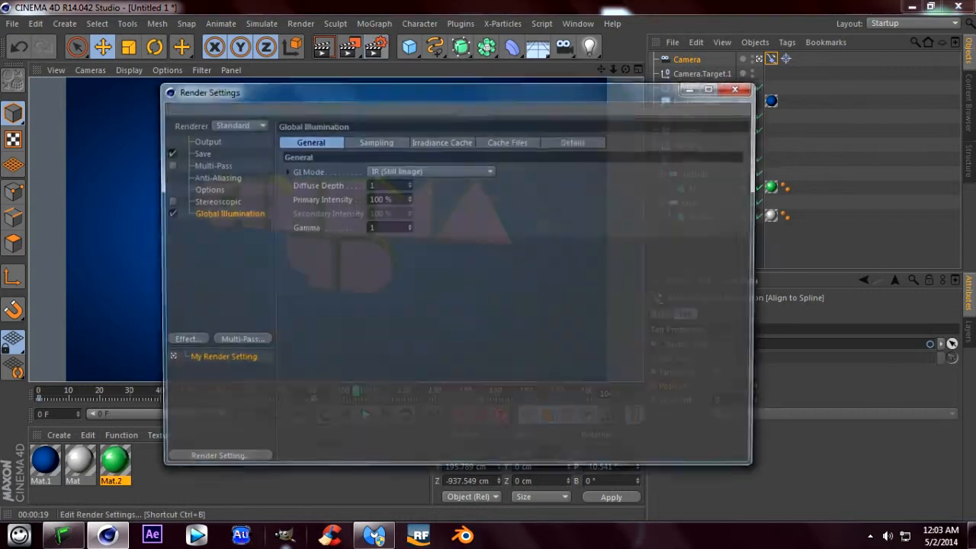
{"action": "left_click", "coordinate": [167, 213]}
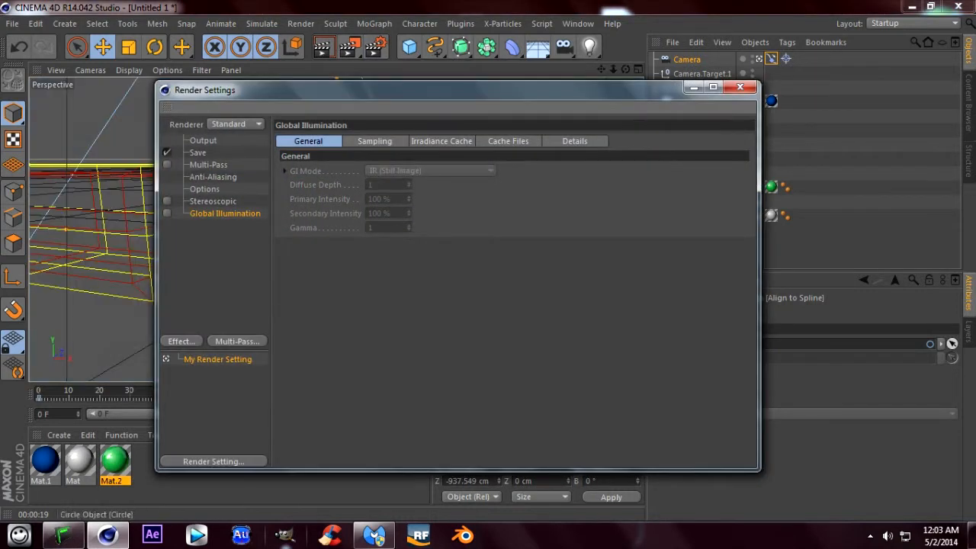
{"action": "left_click", "coordinate": [739, 87]}
{"action": "left_click", "coordinate": [322, 48]}
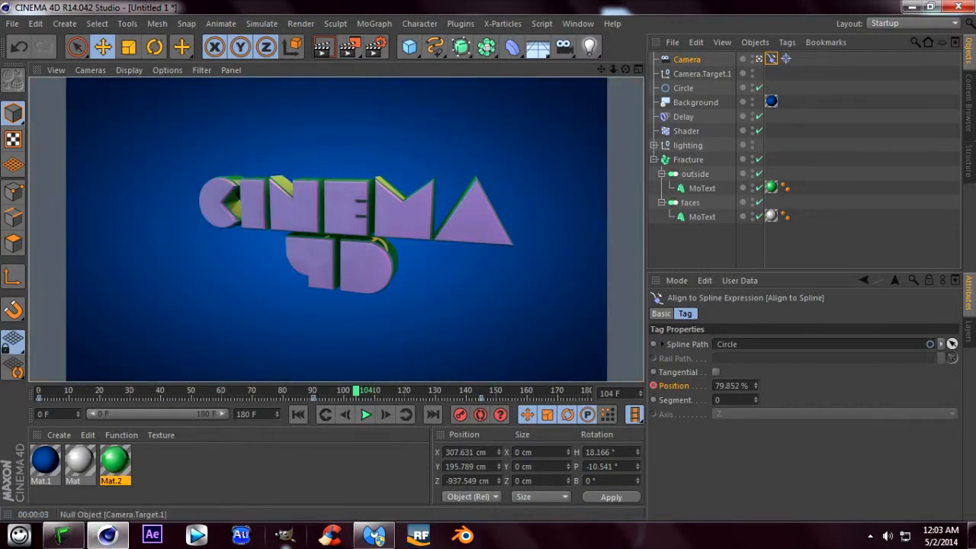
- Add the SkyLight lighting preset from the preset library to the scene
{"action": "left_click", "coordinate": [687, 59]}
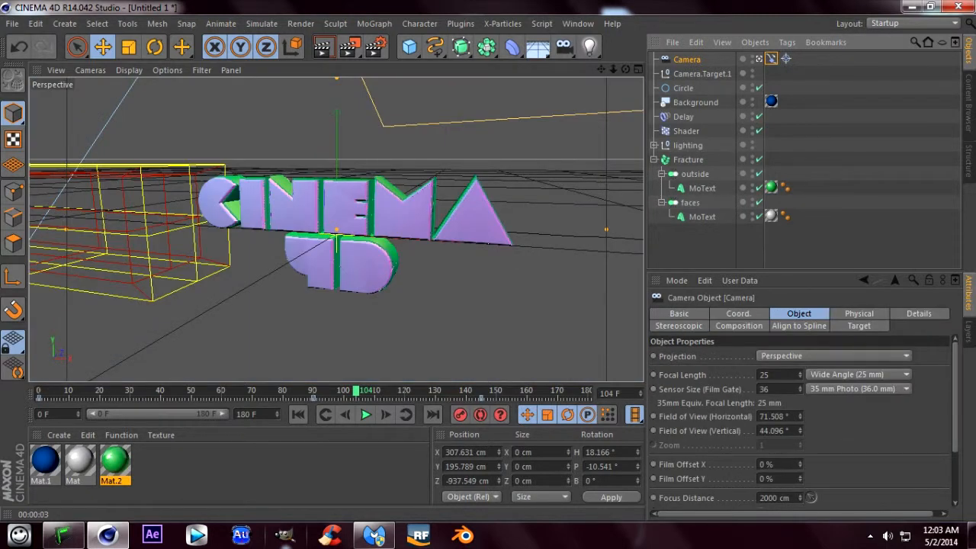
{"action": "left_click", "coordinate": [968, 103]}
{"action": "double_click", "coordinate": [861, 80]}
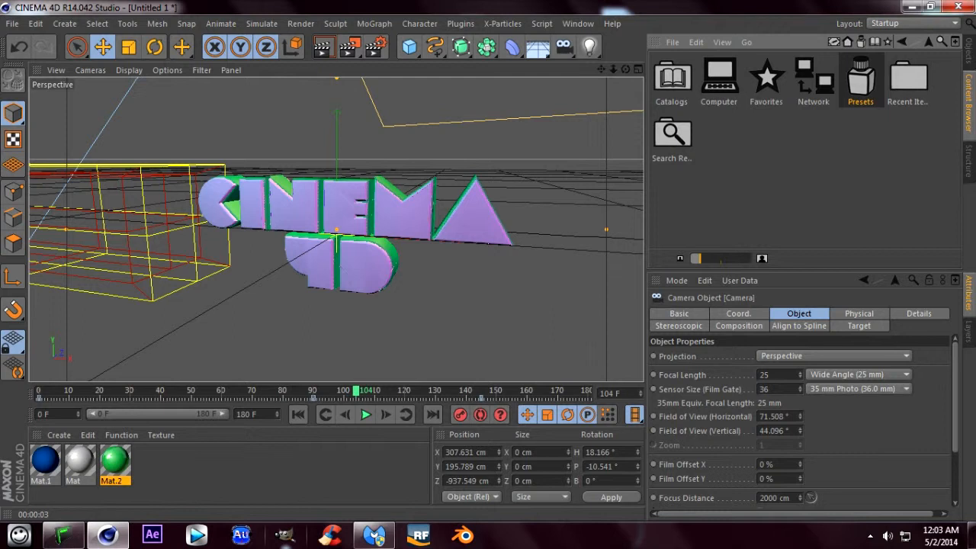
{"action": "double_click", "coordinate": [671, 138]}
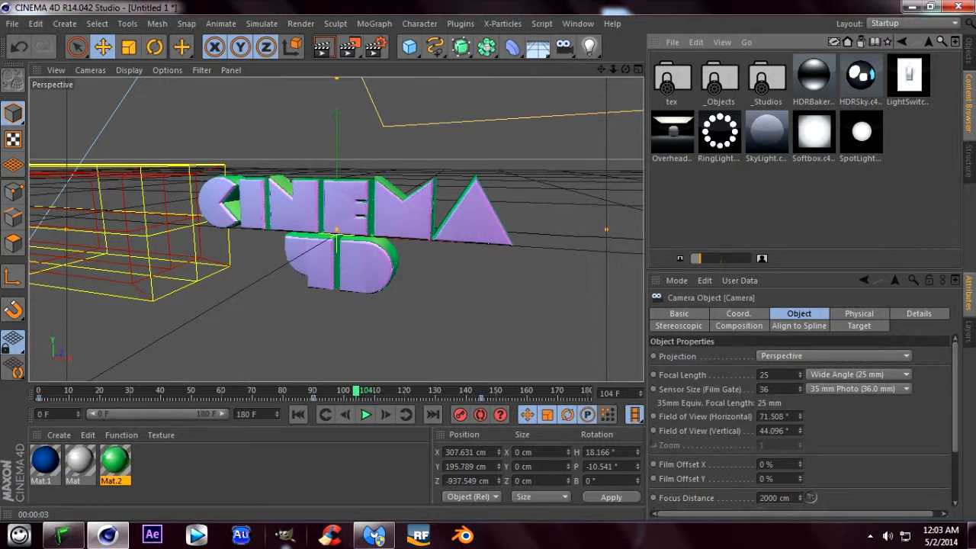
{"action": "double_click", "coordinate": [767, 134]}
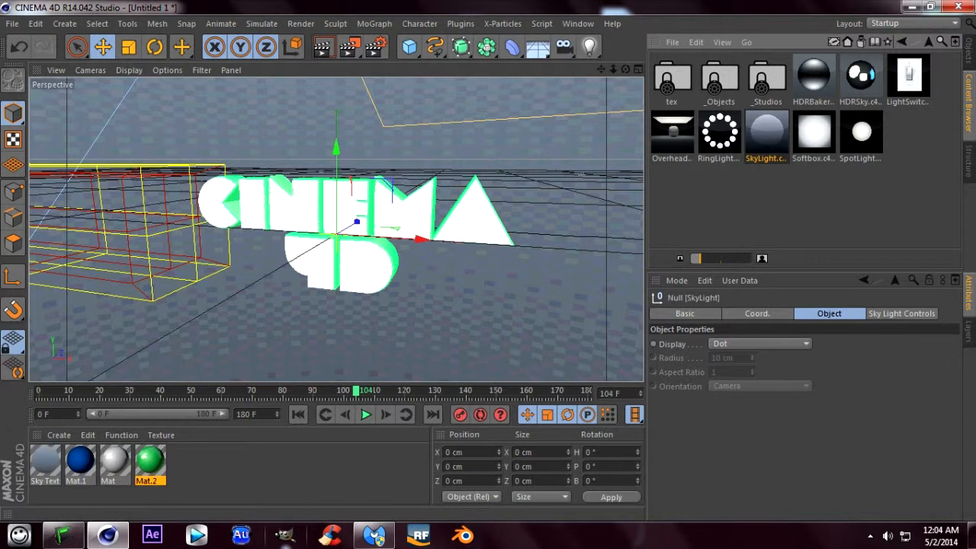
- Make the SkyLight's sky invisible to the camera and set its brightness to 192%
{"action": "left_click", "coordinate": [902, 313]}
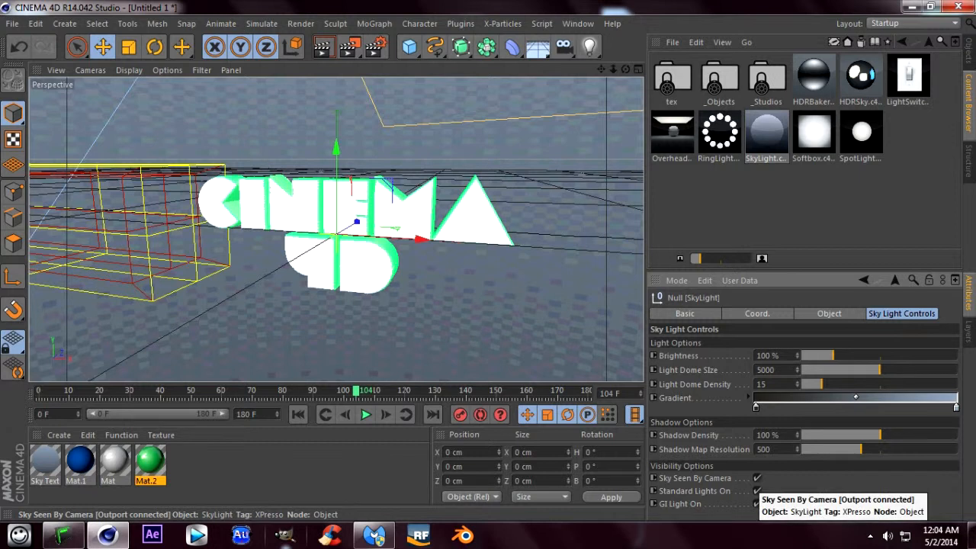
{"action": "left_click", "coordinate": [757, 478]}
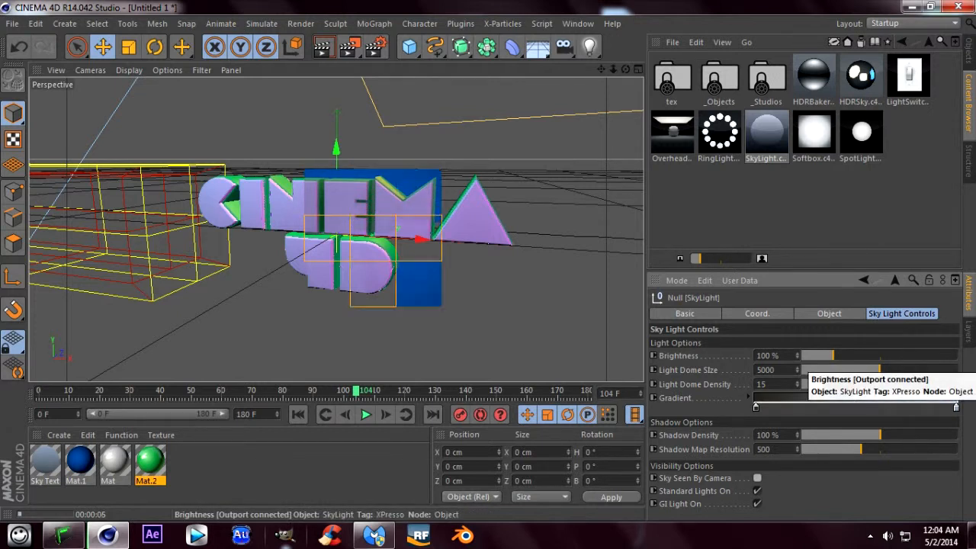
{"action": "left_click_drag", "start_coordinate": [832, 356], "coordinate": [862, 355]}
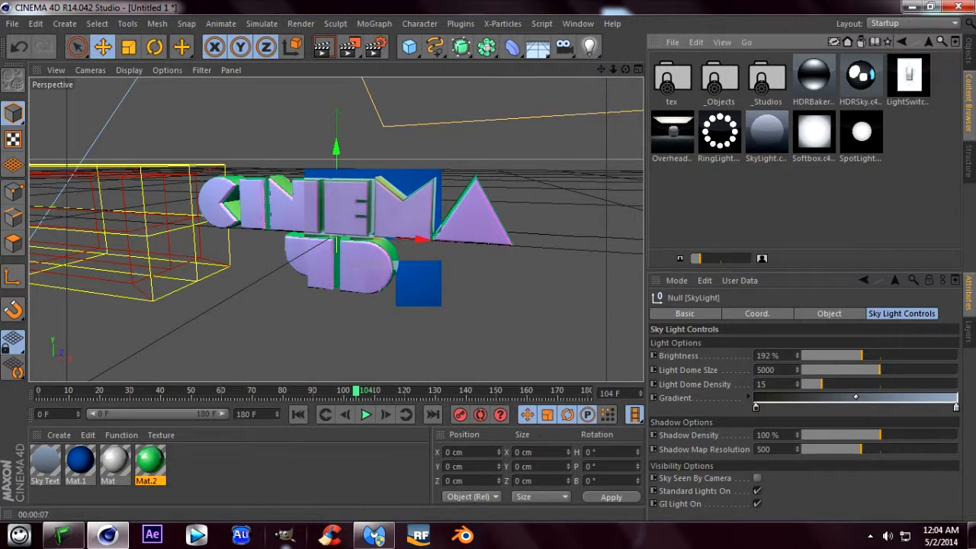
- Delete the SkyLight object from the scene and clear the material selection
{"action": "left_click", "coordinate": [969, 52]}
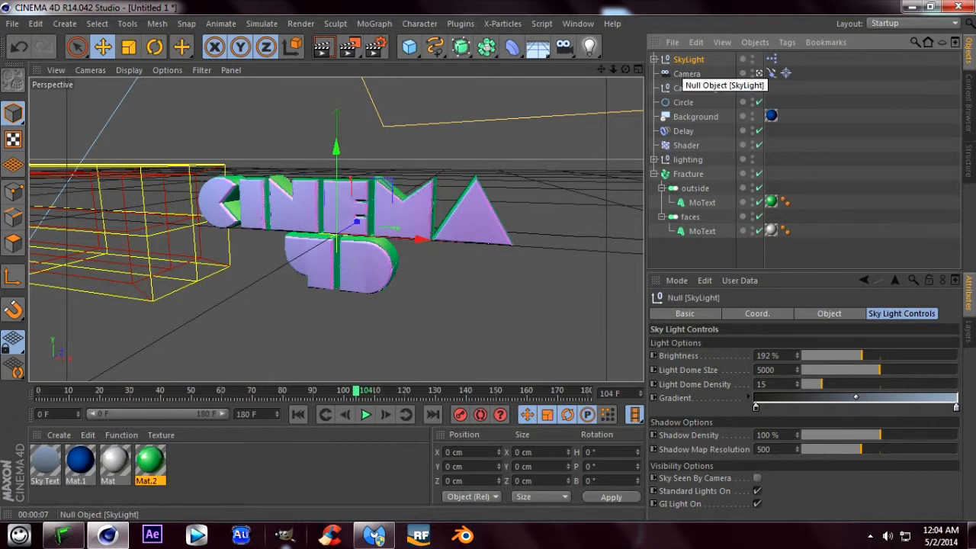
{"action": "key", "text": "Delete"}
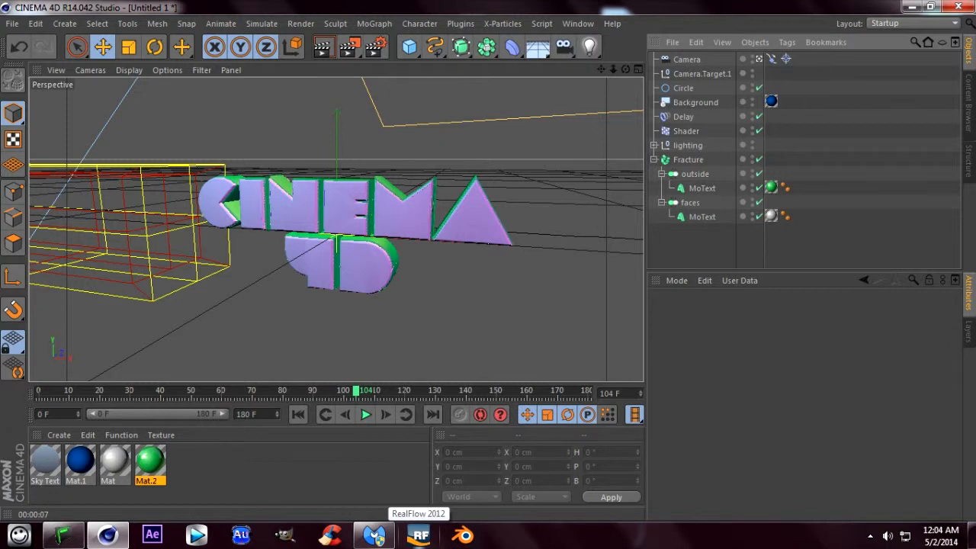
{"action": "left_click", "coordinate": [305, 473]}
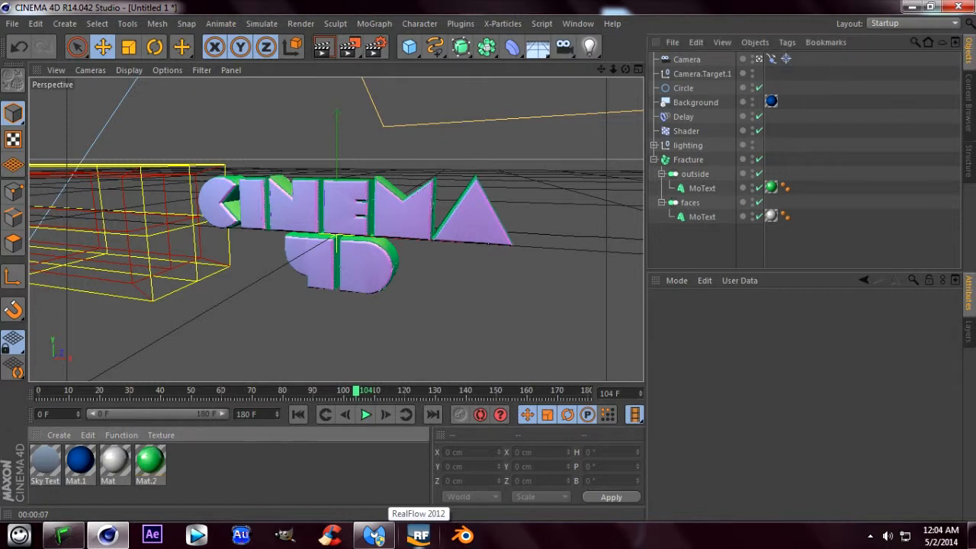